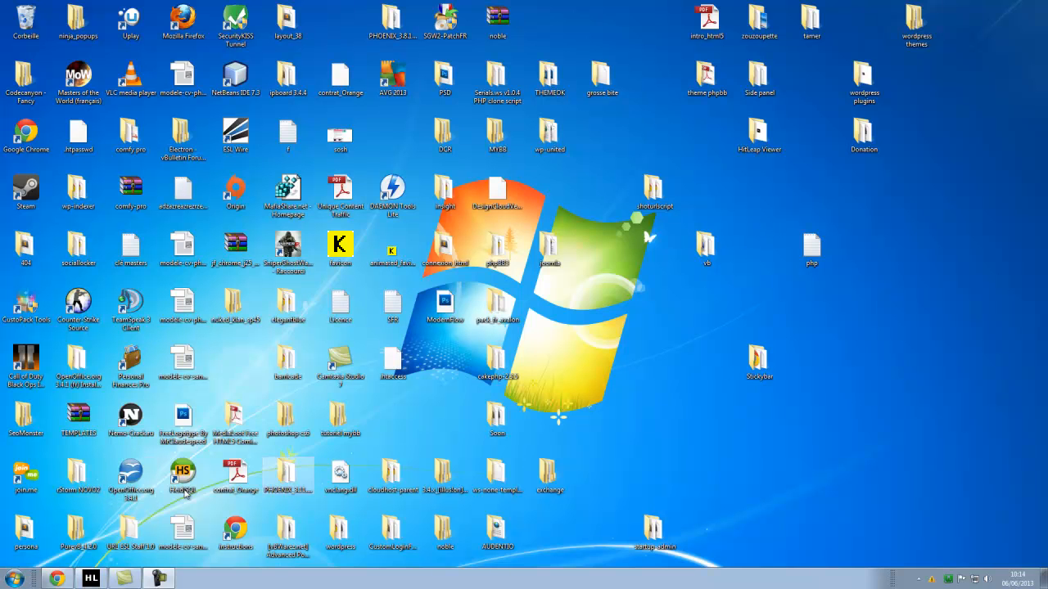
Launch Chrome and load localhost in a new tab.
click(69, 583)
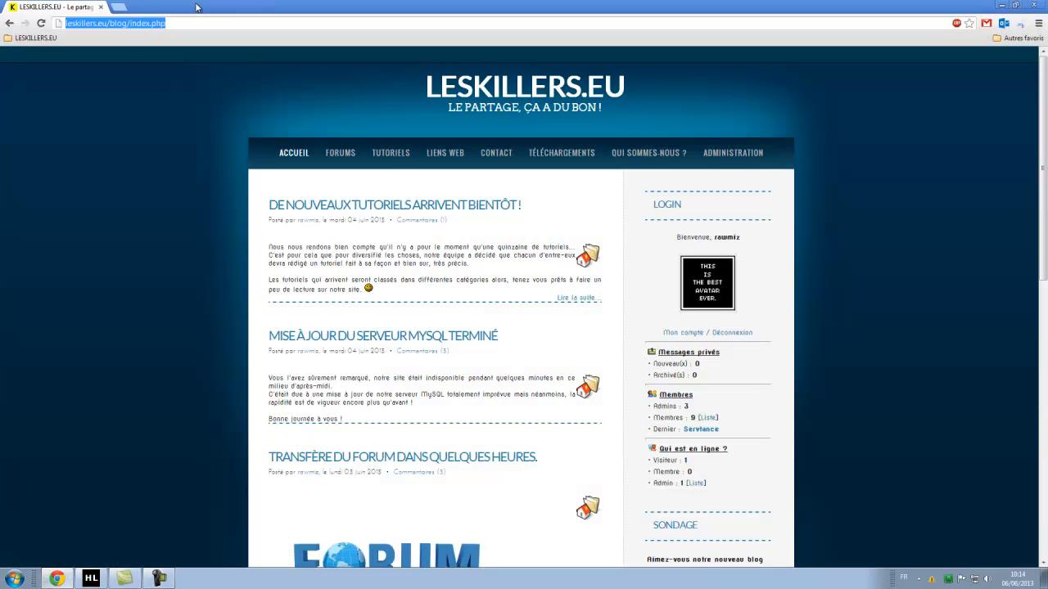
click(119, 8)
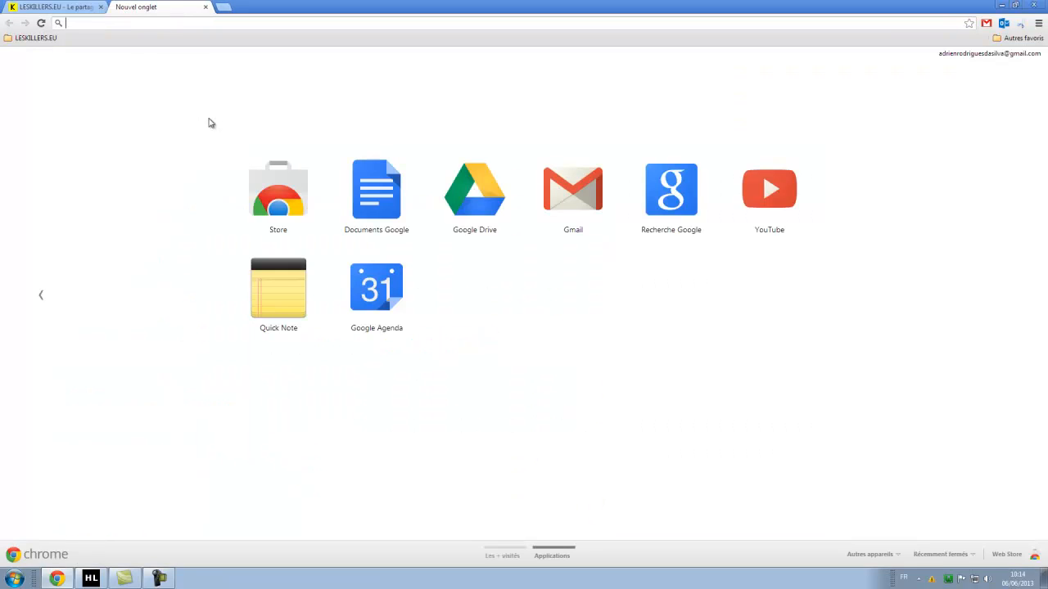
text(localhost)
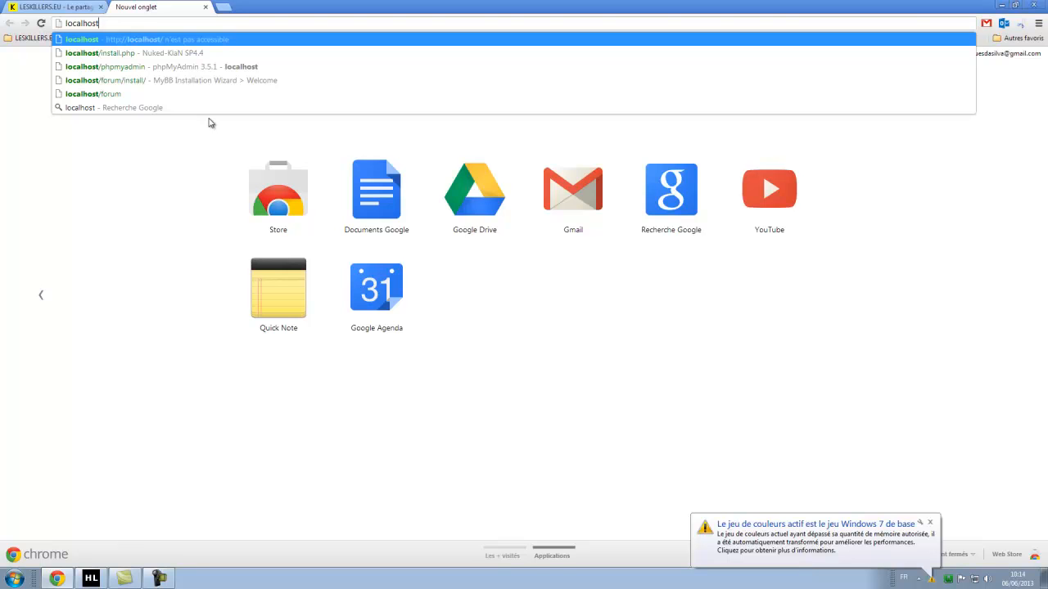
key(Return)
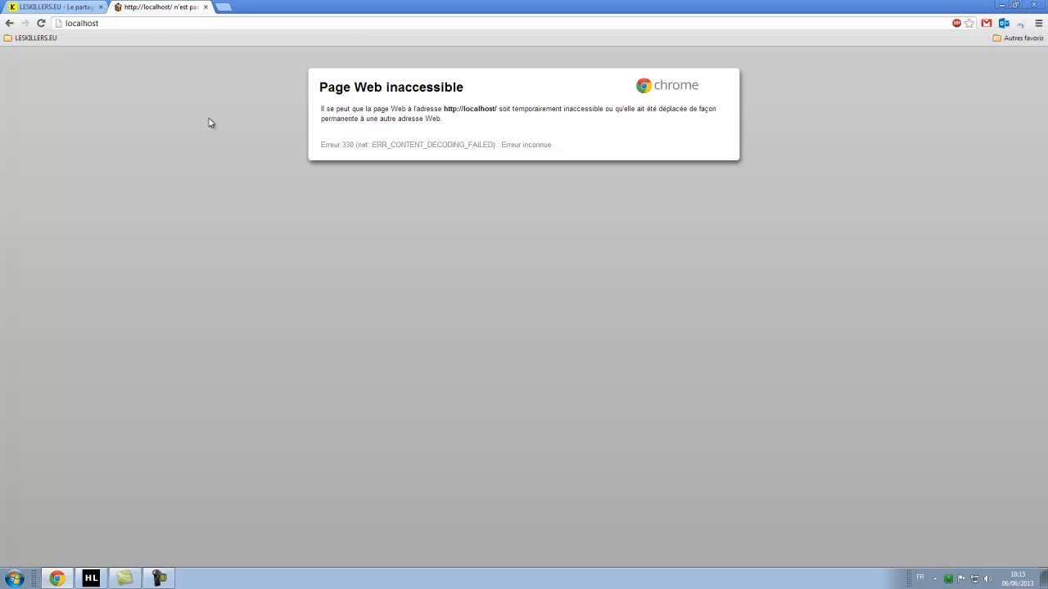
Turn off AdBlock for localhost, then open Recherche Google in another new tab.
click(956, 23)
click(929, 51)
click(700, 23)
click(700, 21)
right_click(700, 21)
click(237, 292)
click(224, 6)
click(670, 196)
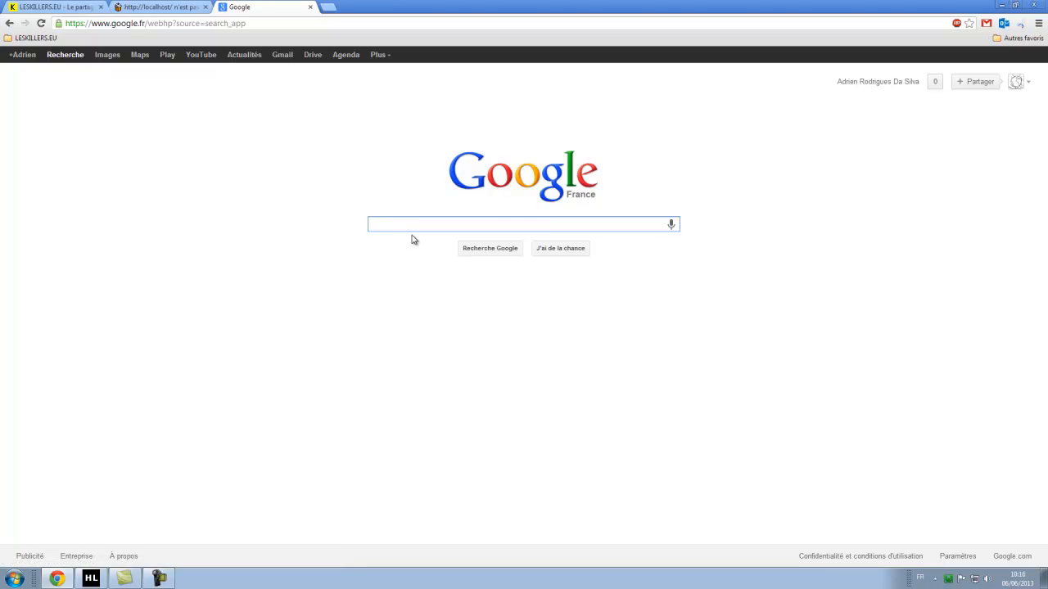
Search Google for mybb and download MyBB 1.6.10 from mybb.com's Downloads page.
text(mybb)
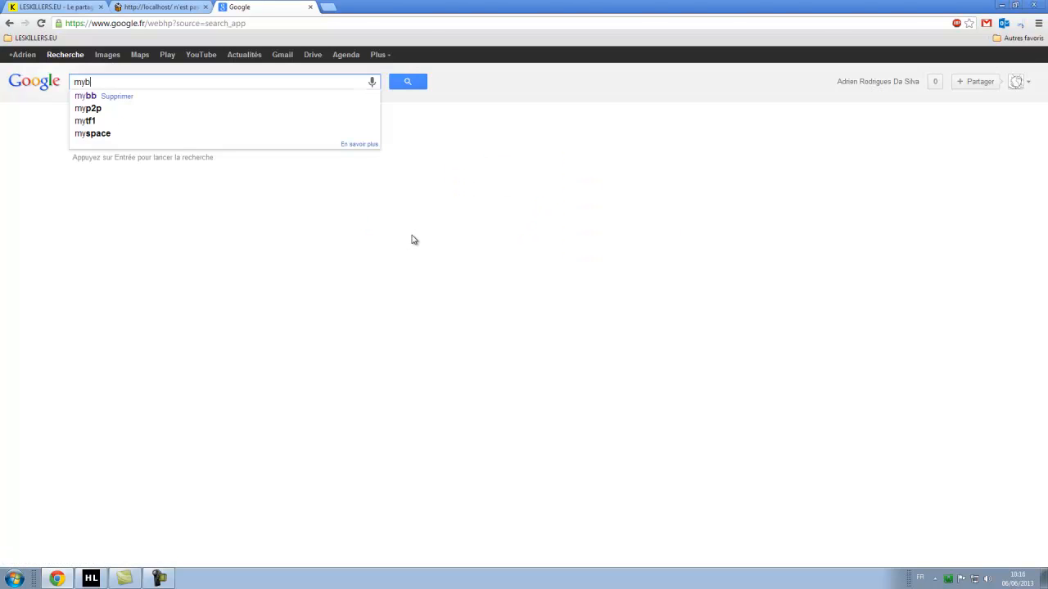
key(Return)
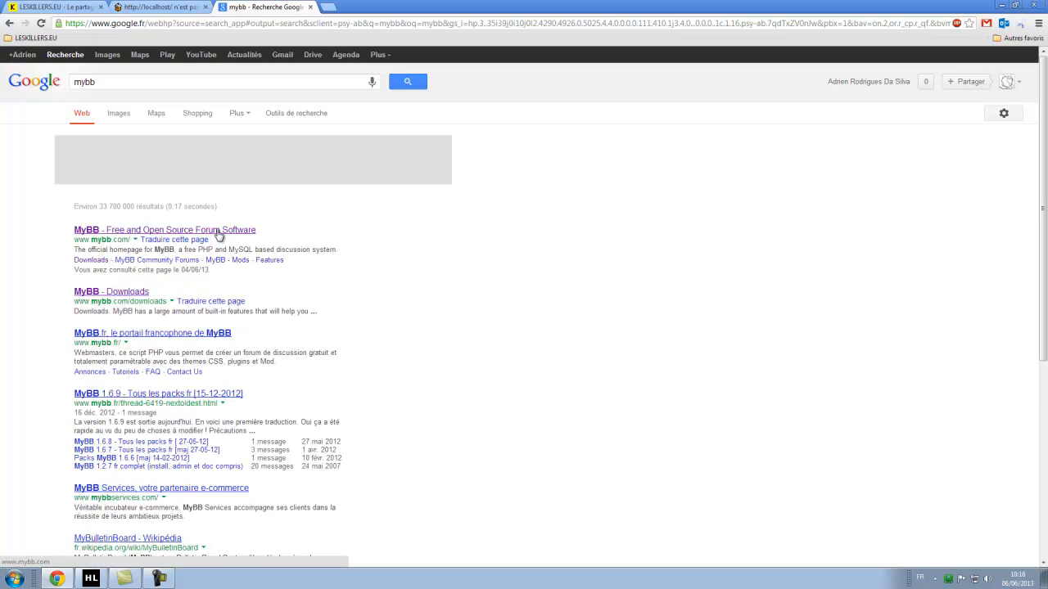
click(210, 230)
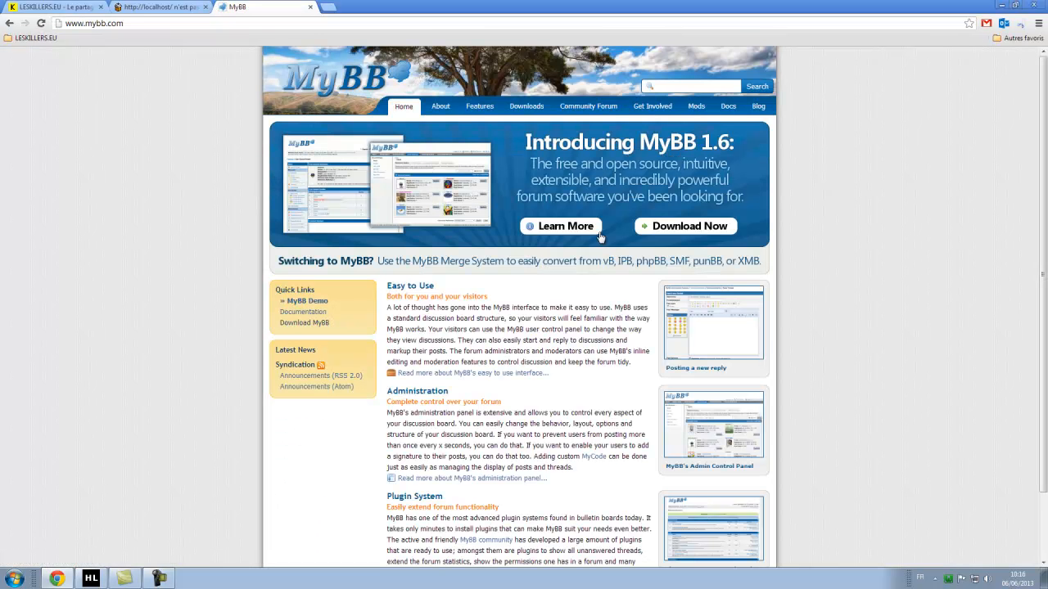
click(678, 232)
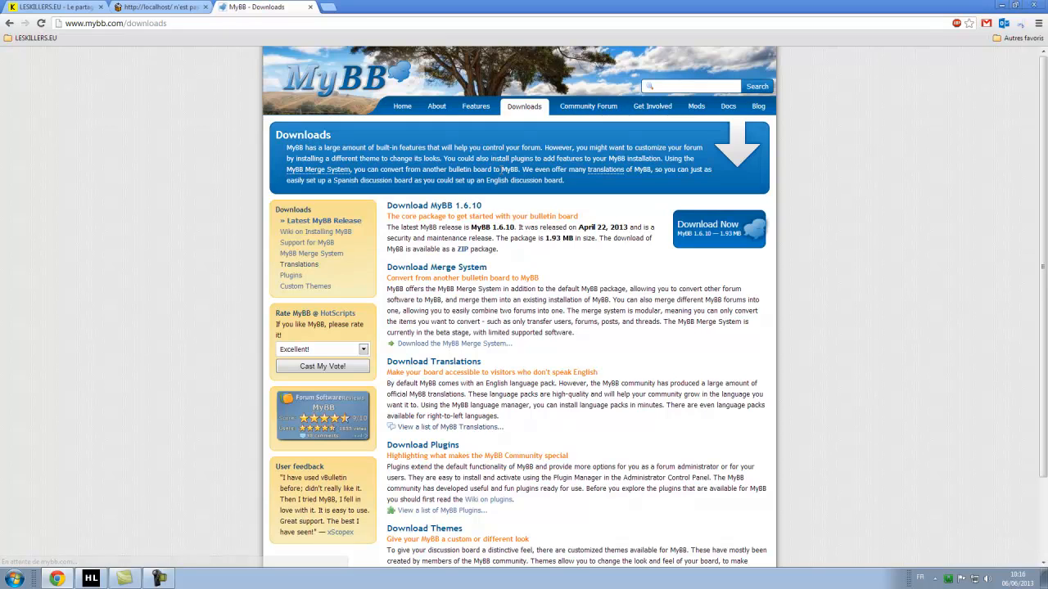
click(725, 231)
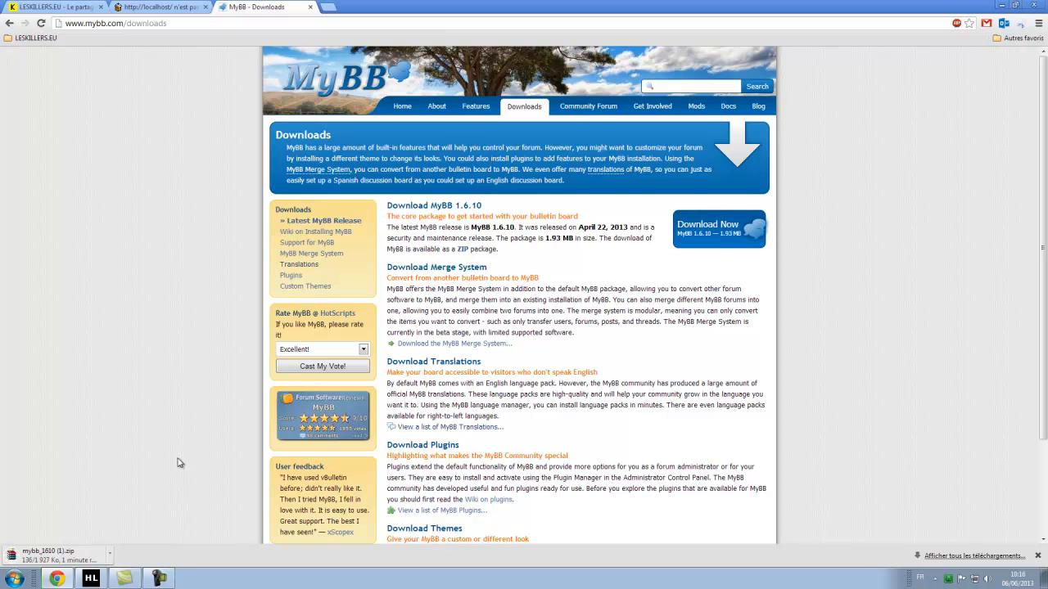
click(948, 579)
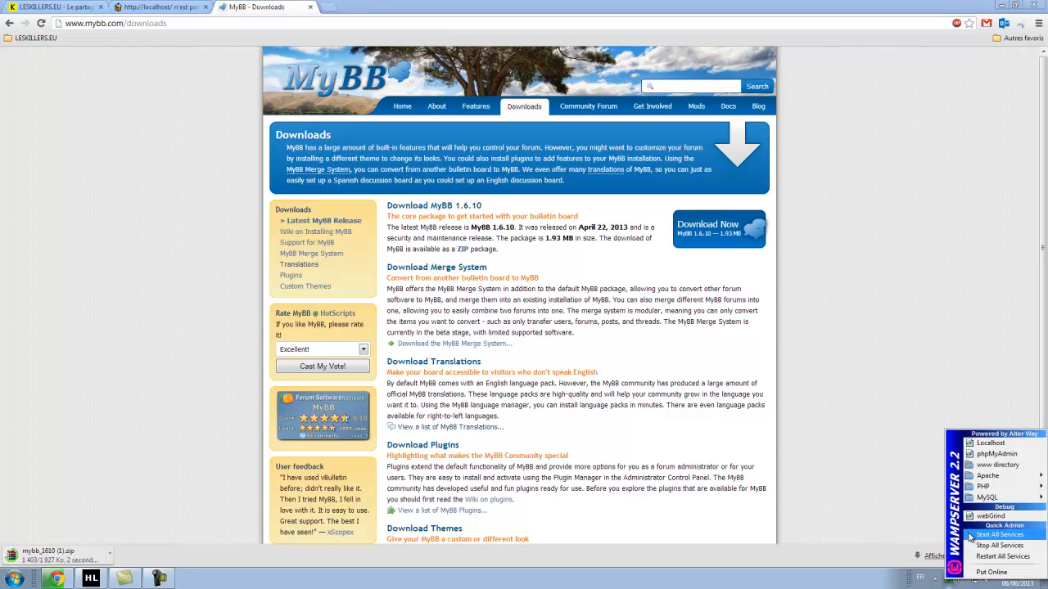
Open phpMyAdmin on the nuked database, then open mybb_1610 (1).zip in WinRAR.
click(1002, 455)
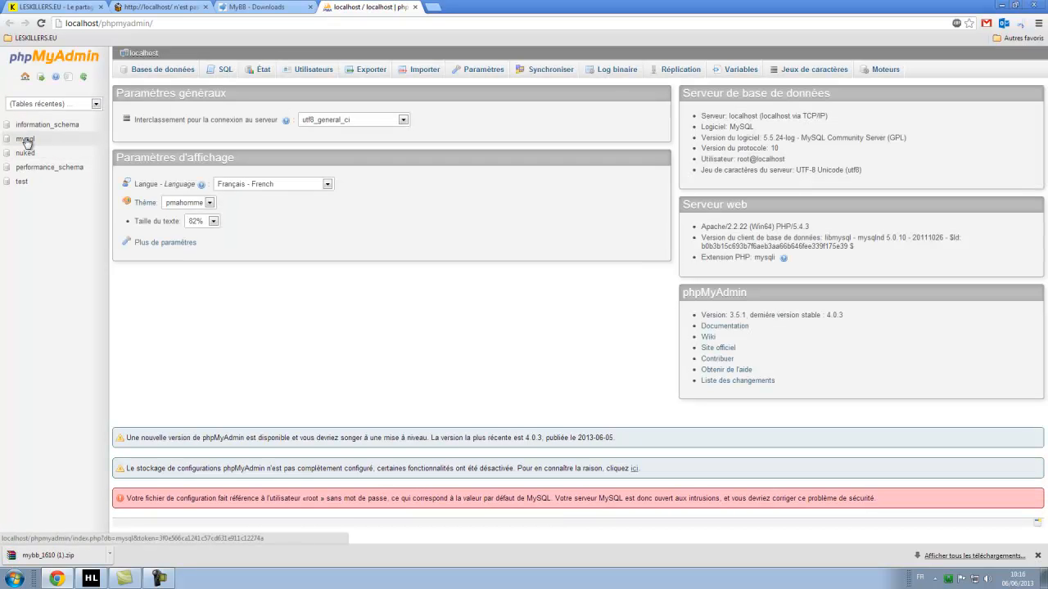
click(22, 181)
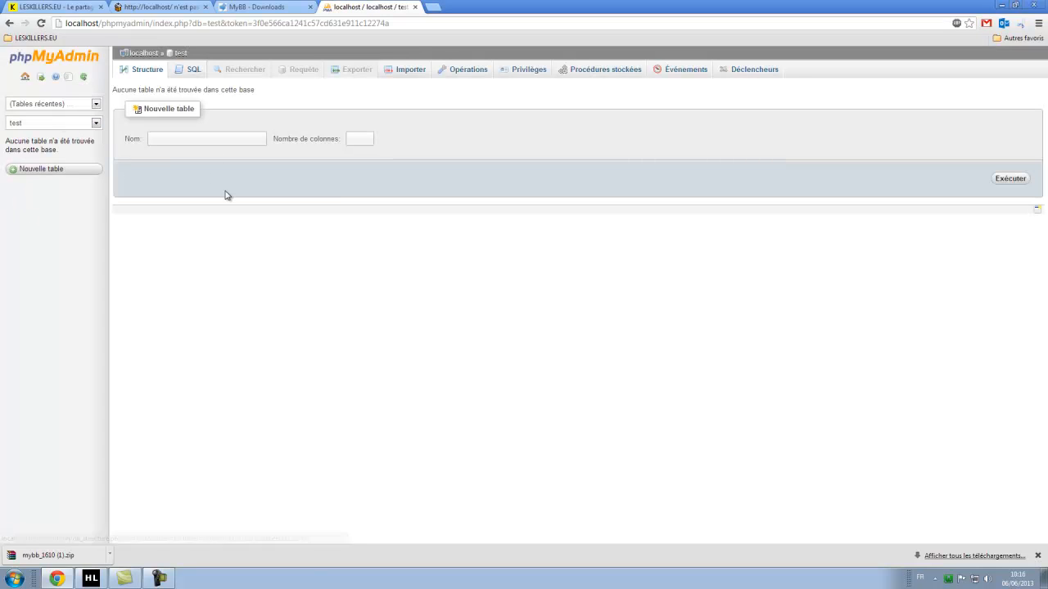
click(63, 122)
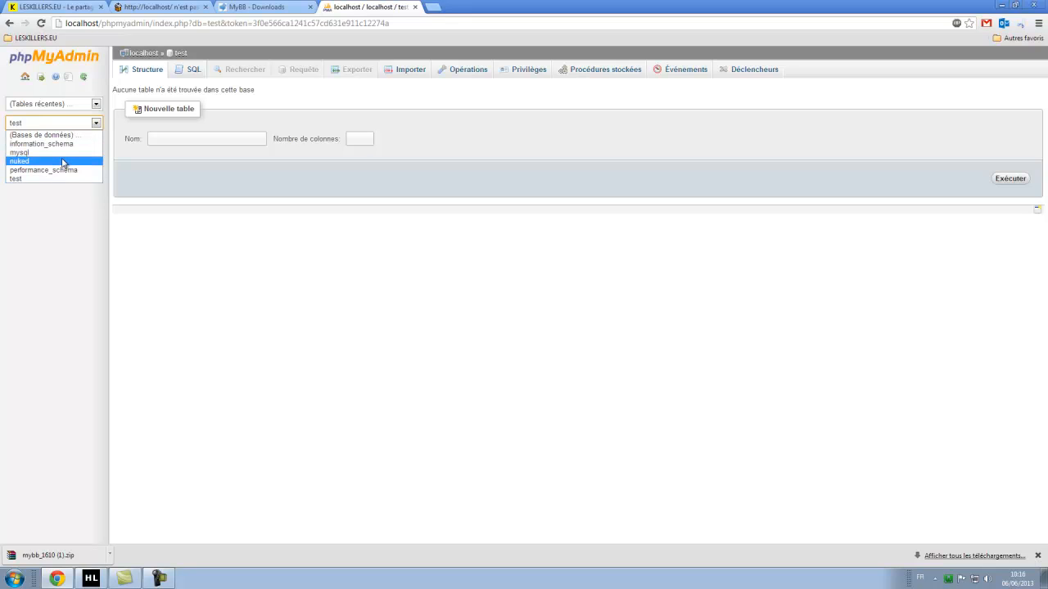
click(61, 162)
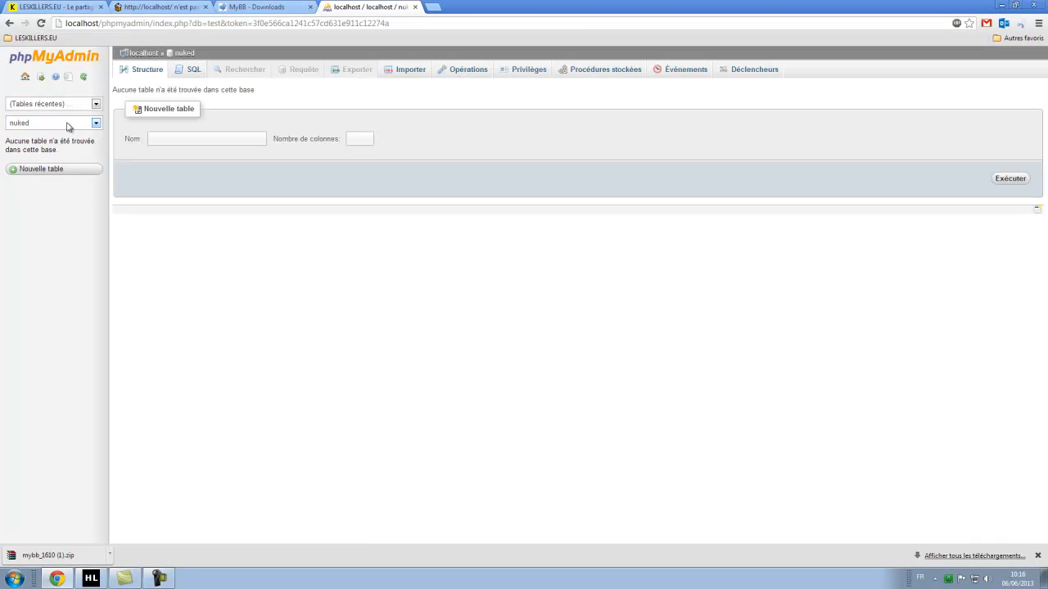
click(63, 123)
click(48, 236)
click(48, 121)
click(32, 249)
click(72, 561)
drag(244, 109, 455, 129)
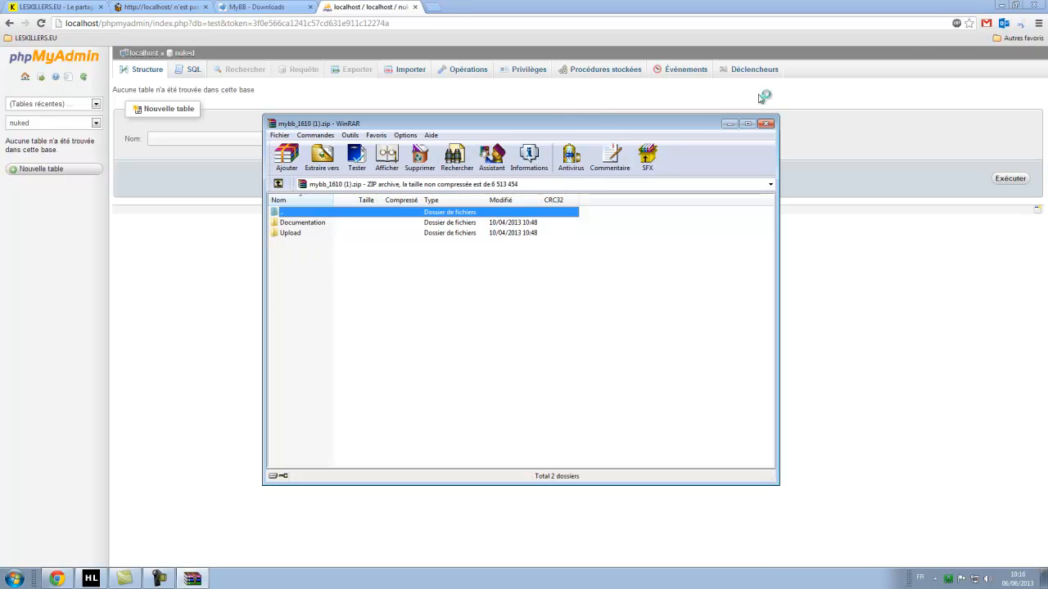
Open the tutoriel mybb desktop folder beside the WinRAR window.
click(469, 277)
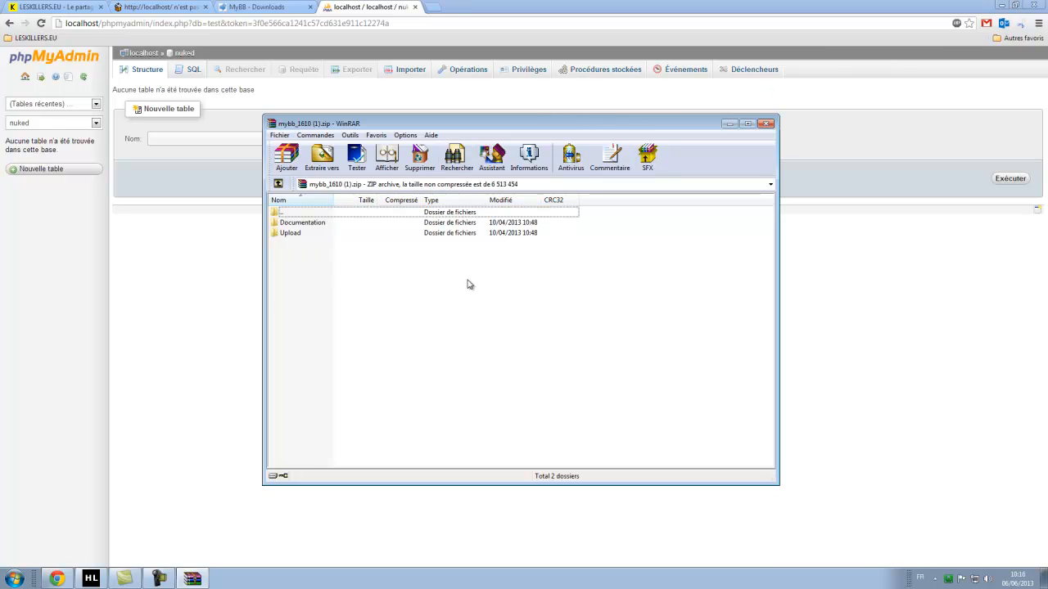
click(1000, 7)
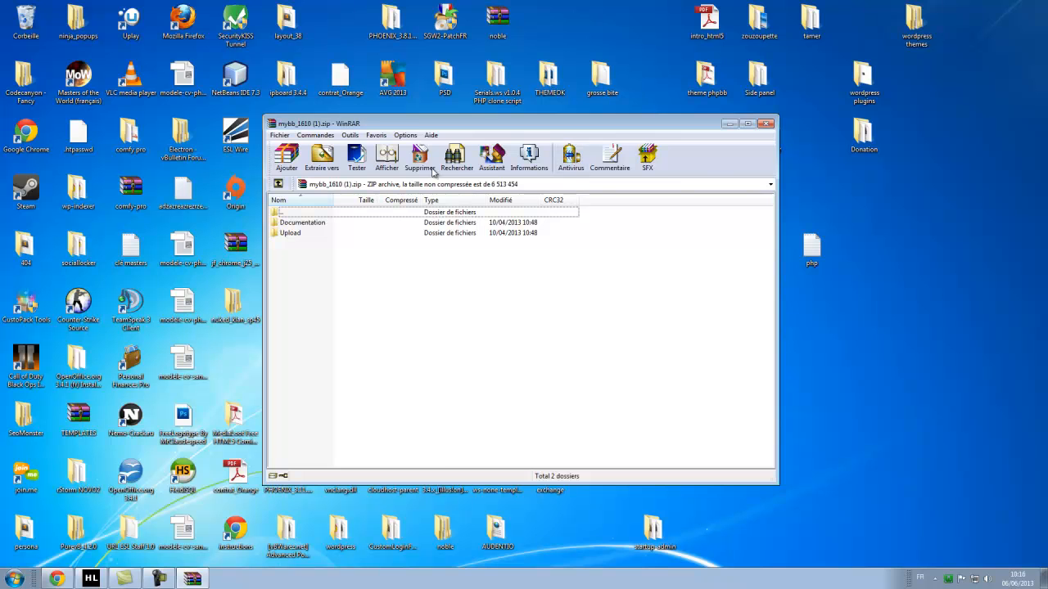
drag(415, 129, 609, 101)
double_click(341, 422)
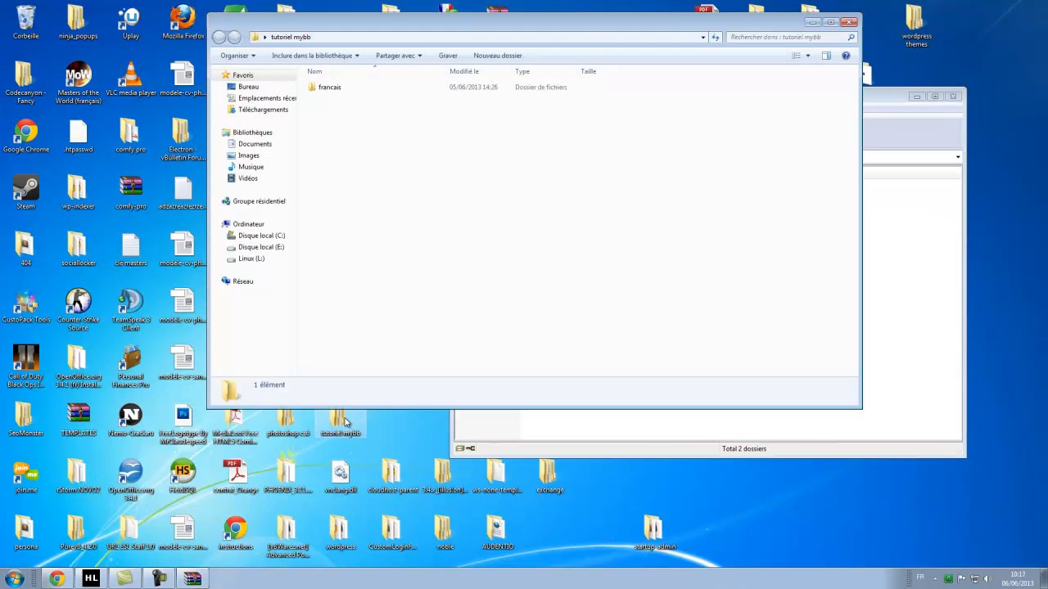
drag(631, 29, 522, 40)
click(745, 31)
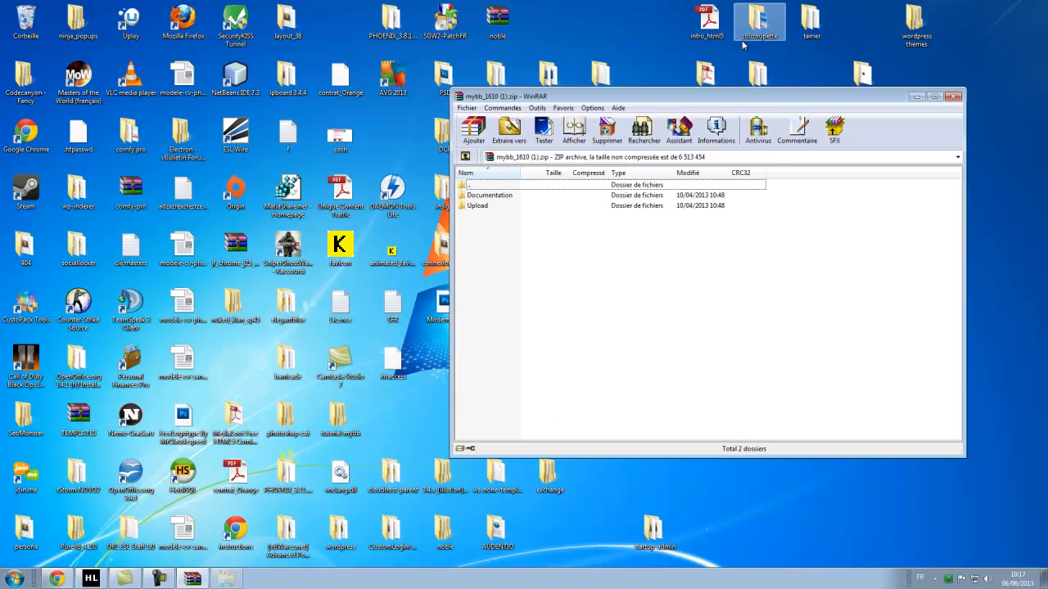
click(340, 419)
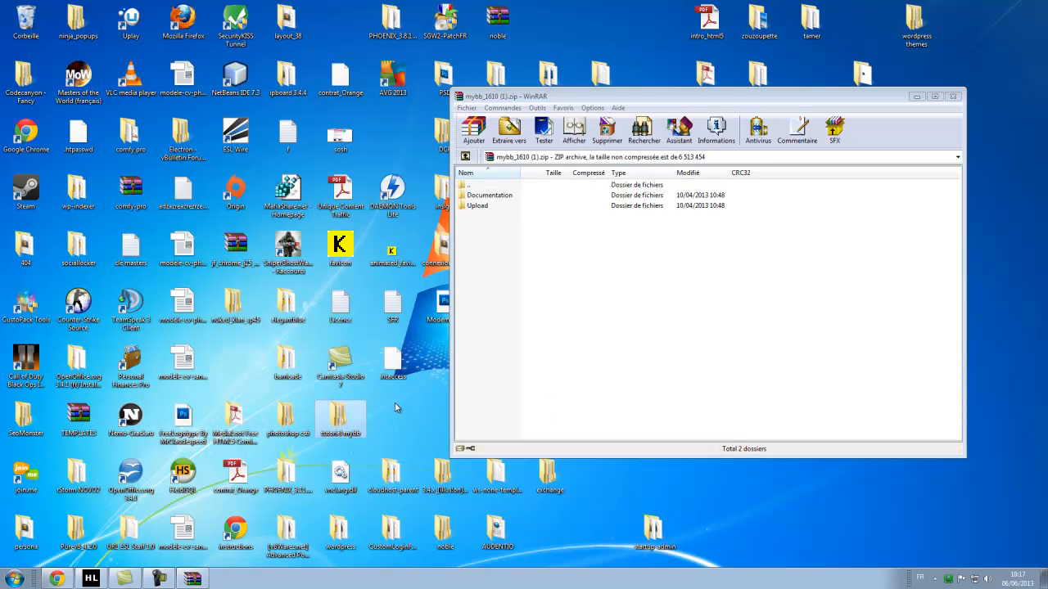
double_click(341, 424)
click(794, 316)
drag(505, 102, 585, 165)
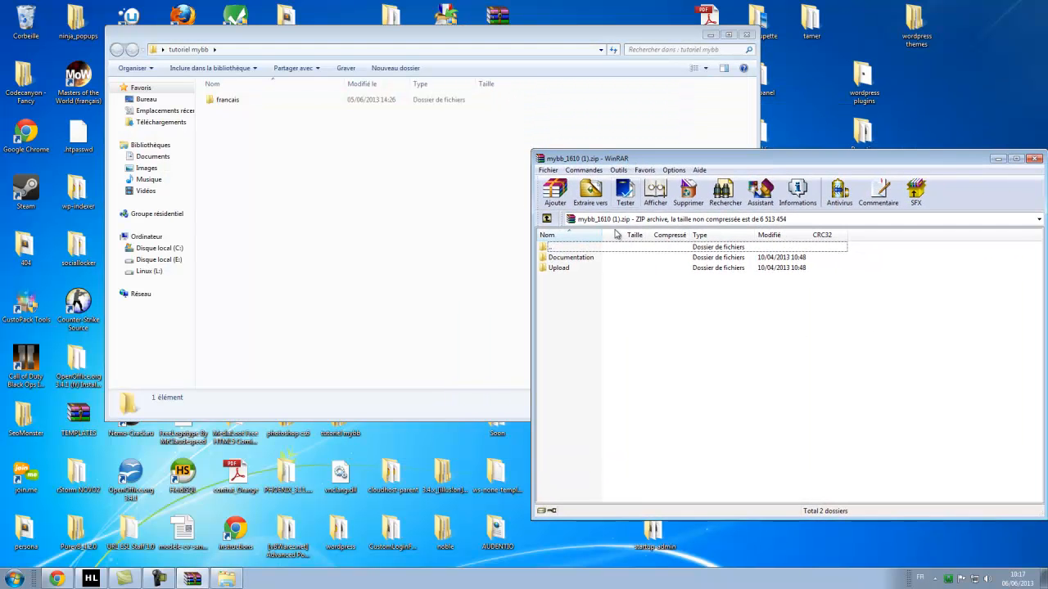
Extract Documentation and Upload into tutoriel mybb and close WinRAR.
drag(599, 327, 347, 251)
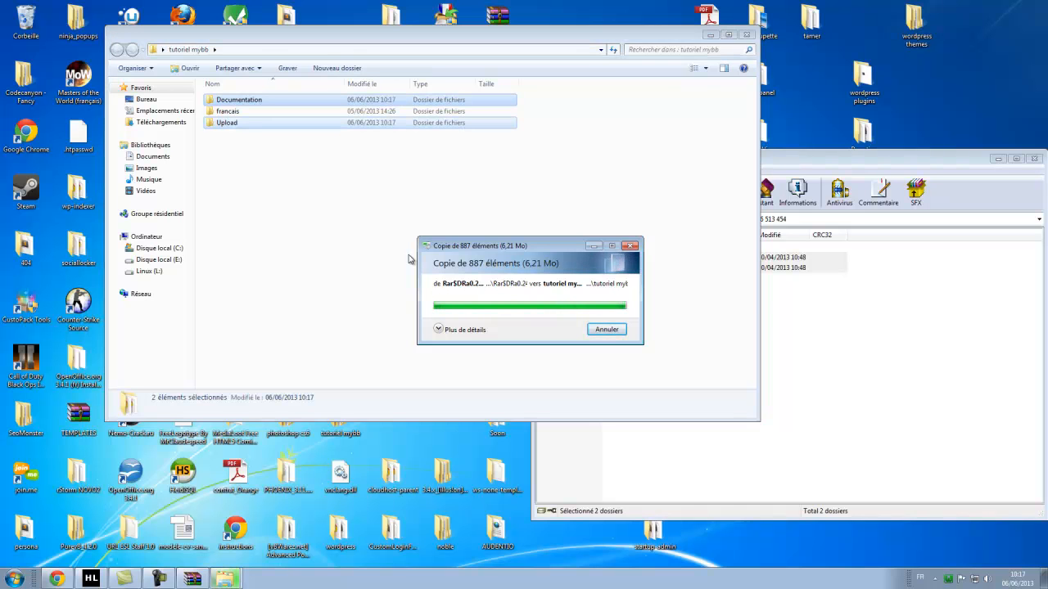
click(860, 290)
drag(890, 164, 636, 164)
click(781, 159)
Delete the francais folder from tutoriel mybb.
click(345, 257)
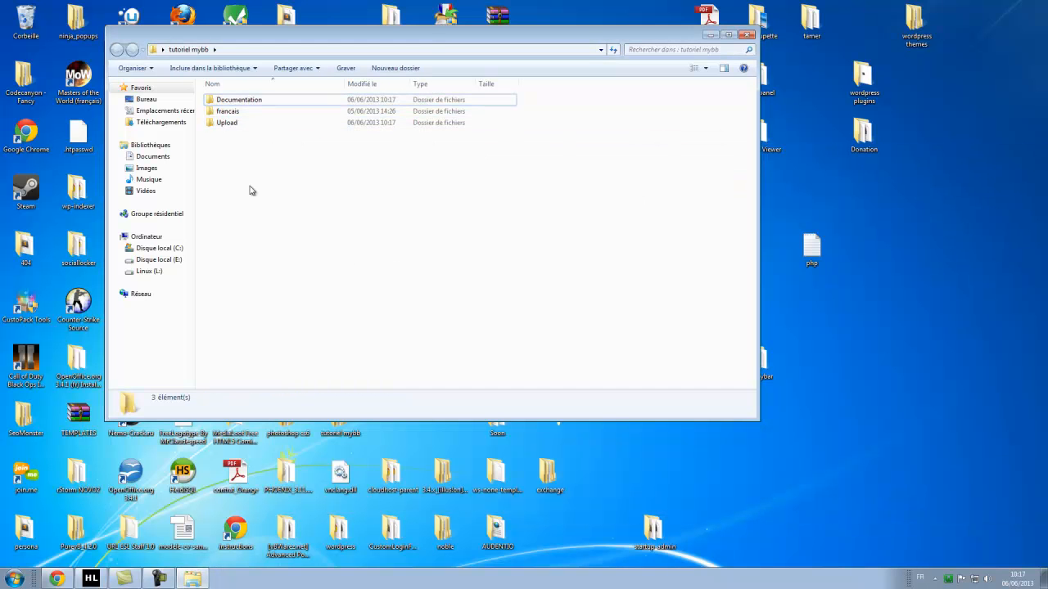
click(229, 112)
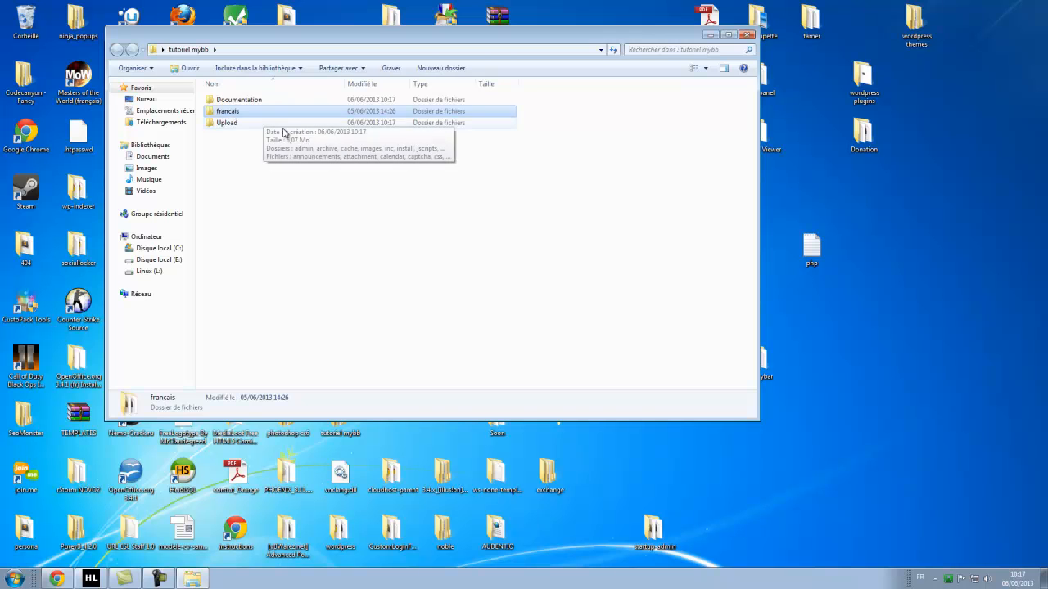
key(Delete)
click(557, 333)
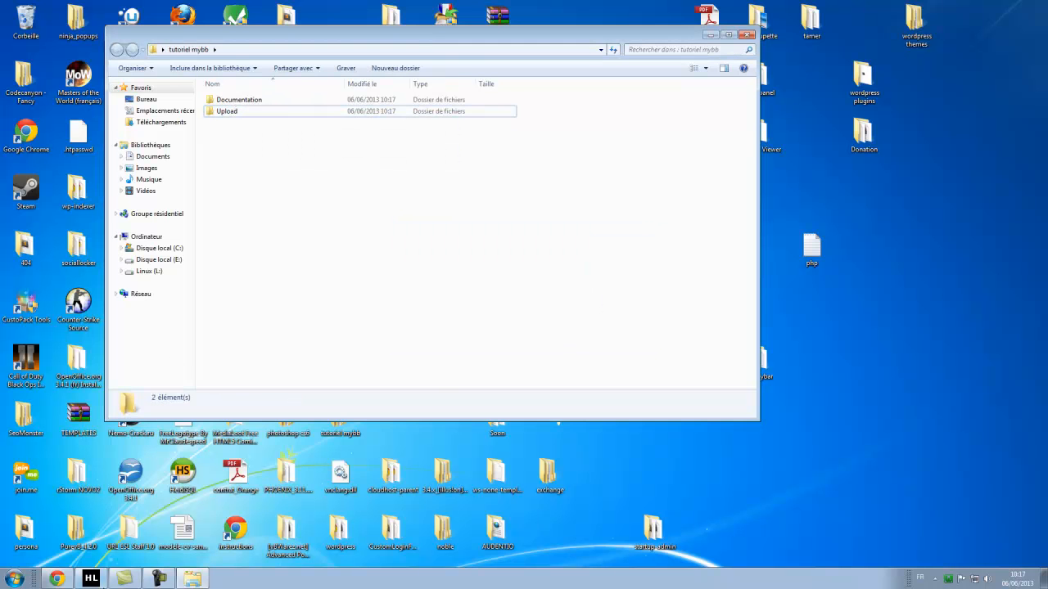
click(57, 579)
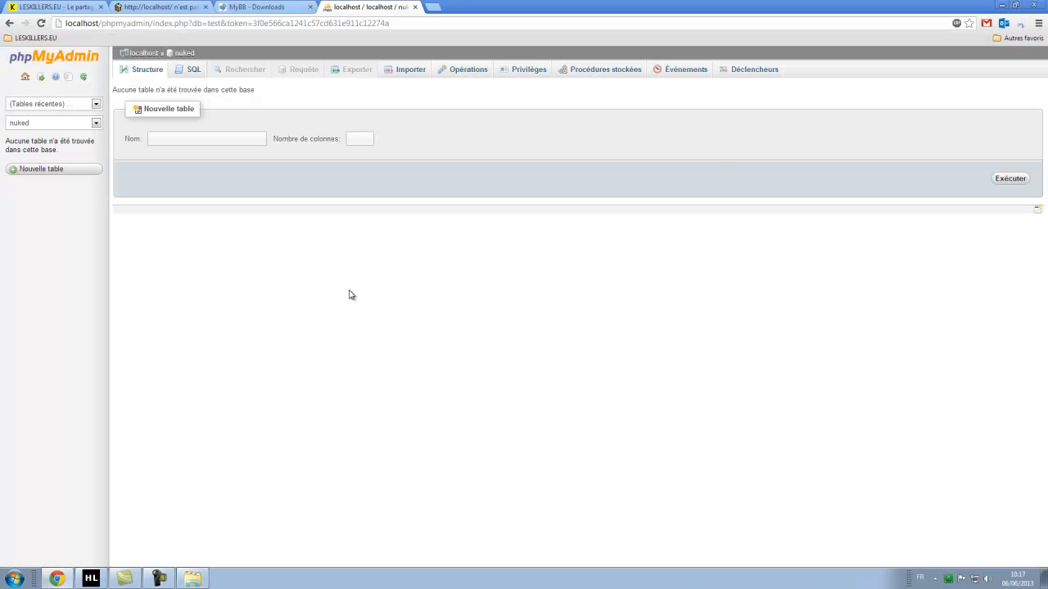
Download the French language pack 1.6.10 from the MyBB translations list and open its zip.
click(271, 7)
scroll(257, 315, down, 3)
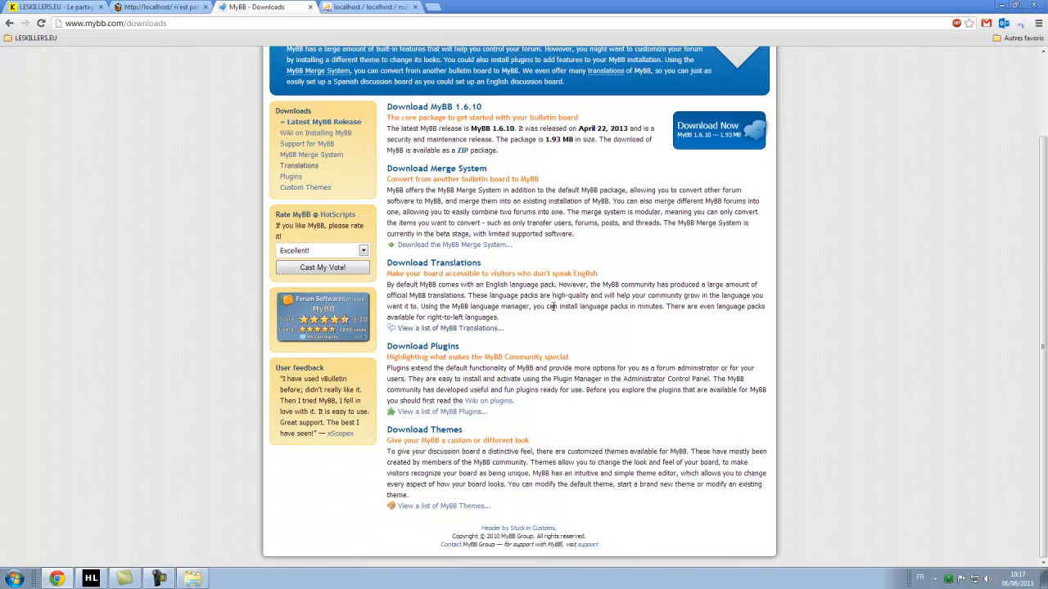
scroll(602, 219, up, 3)
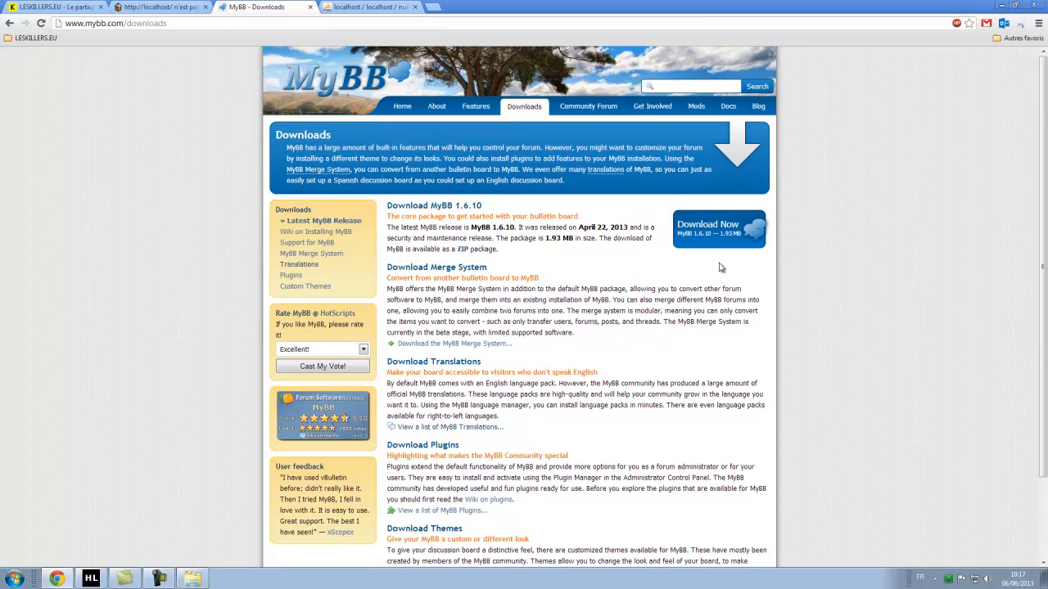
scroll(791, 261, down, 3)
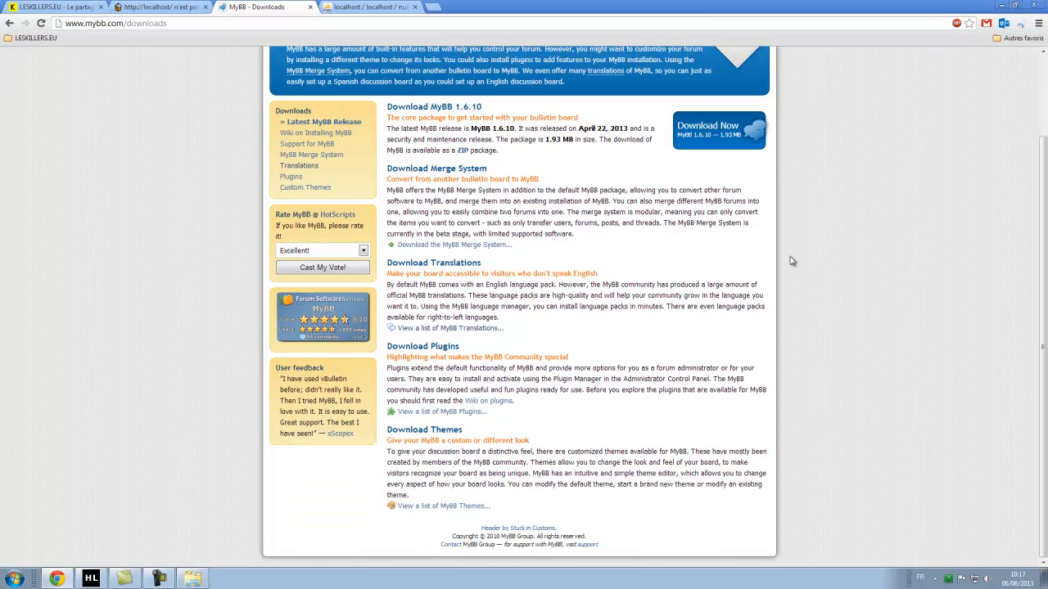
drag(387, 262, 477, 263)
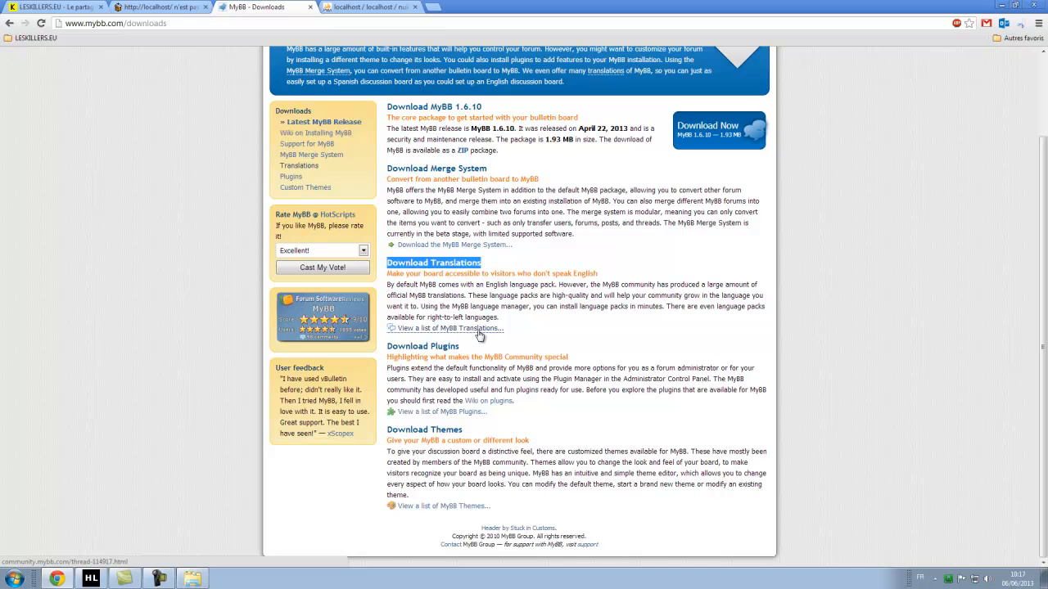
click(484, 331)
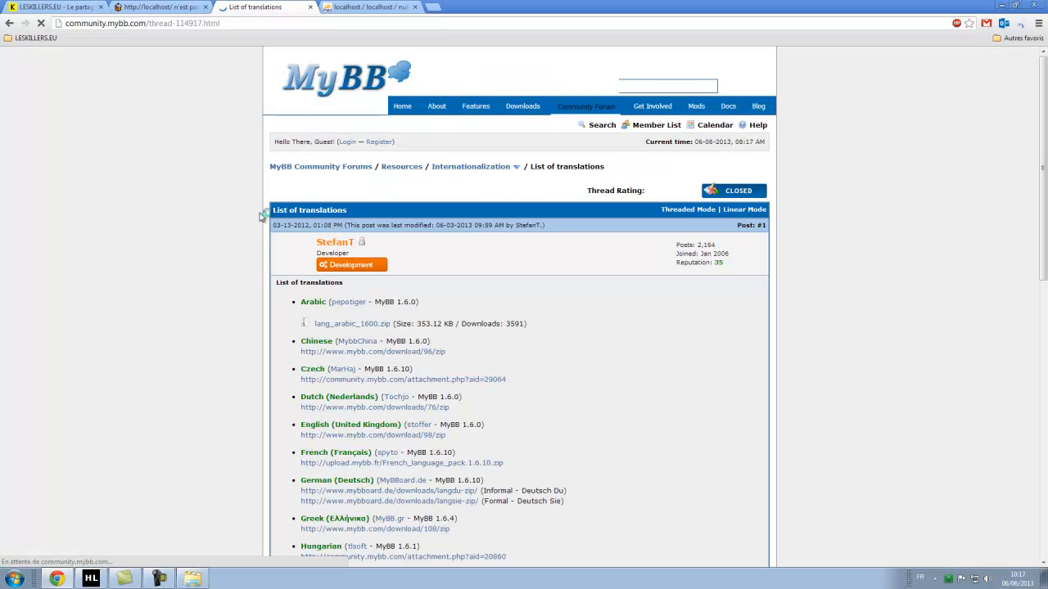
scroll(227, 257, down, 5)
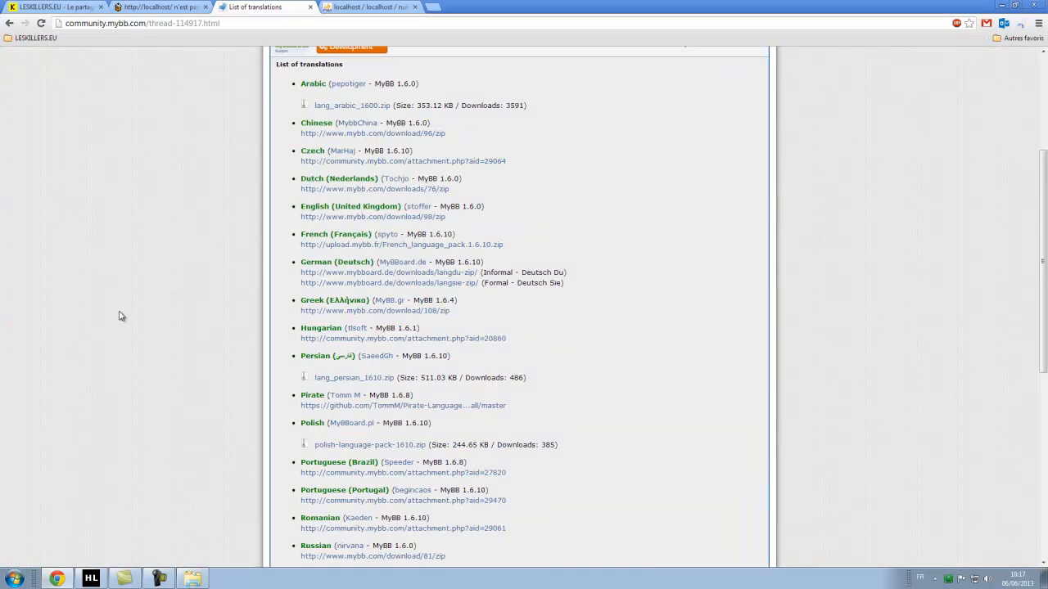
click(355, 244)
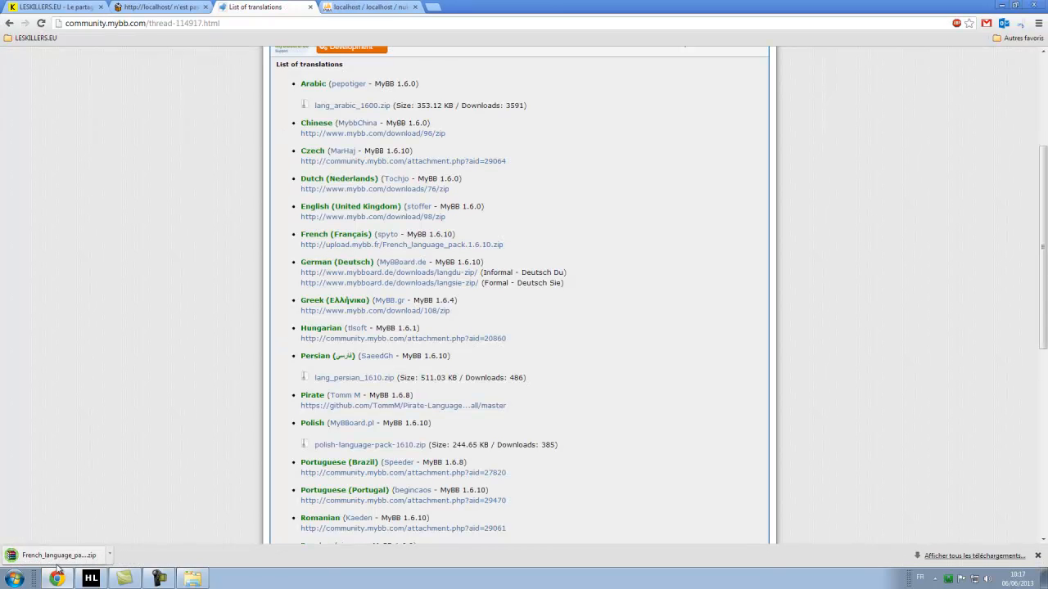
click(58, 562)
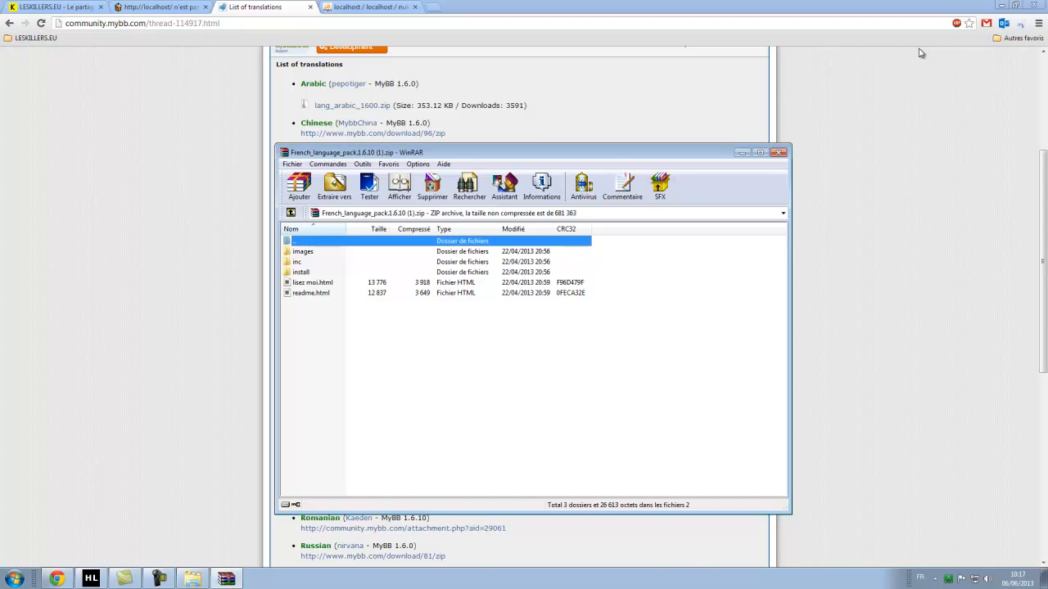
Create a new folder named french inside tutoriel mybb.
click(999, 7)
drag(439, 152, 598, 122)
click(237, 158)
right_click(234, 155)
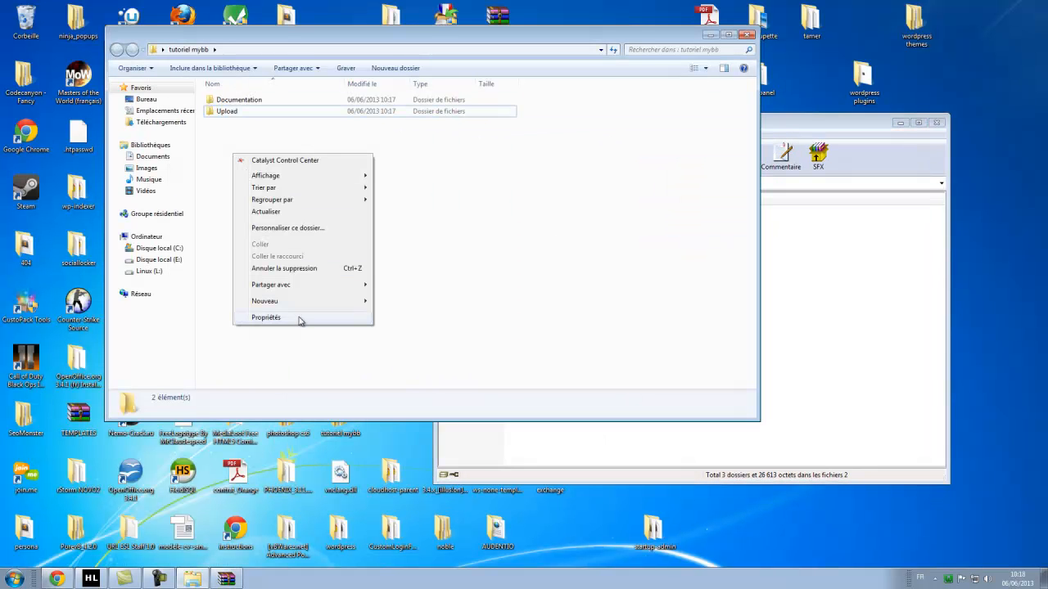
mouse_move(295, 303)
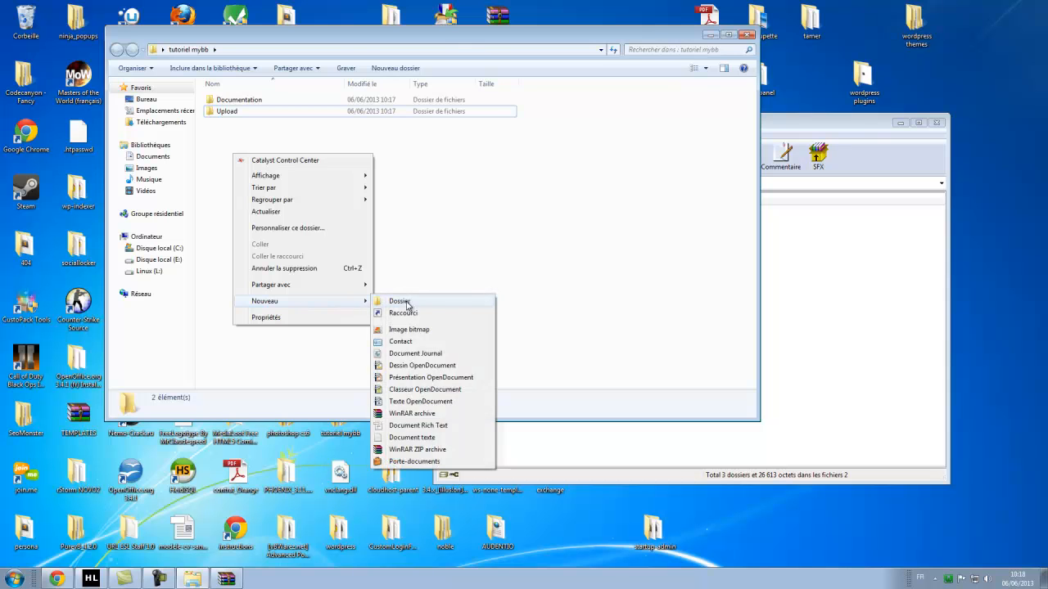
click(400, 301)
text(french)
key(Return)
Extract the language pack's images, inc and install into french and close WinRAR.
click(821, 232)
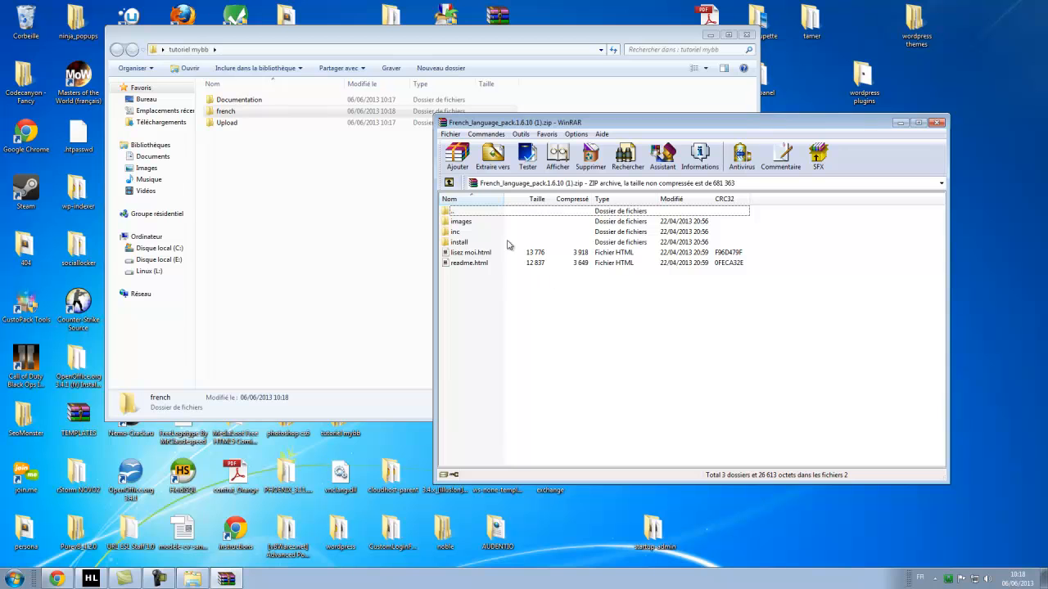
drag(490, 282, 243, 117)
click(849, 332)
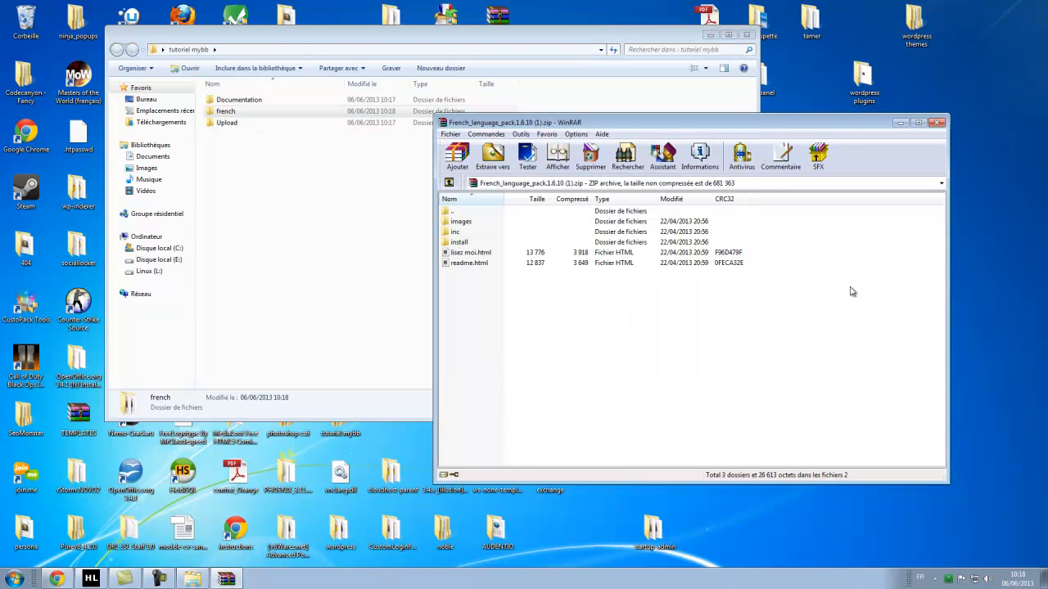
click(938, 123)
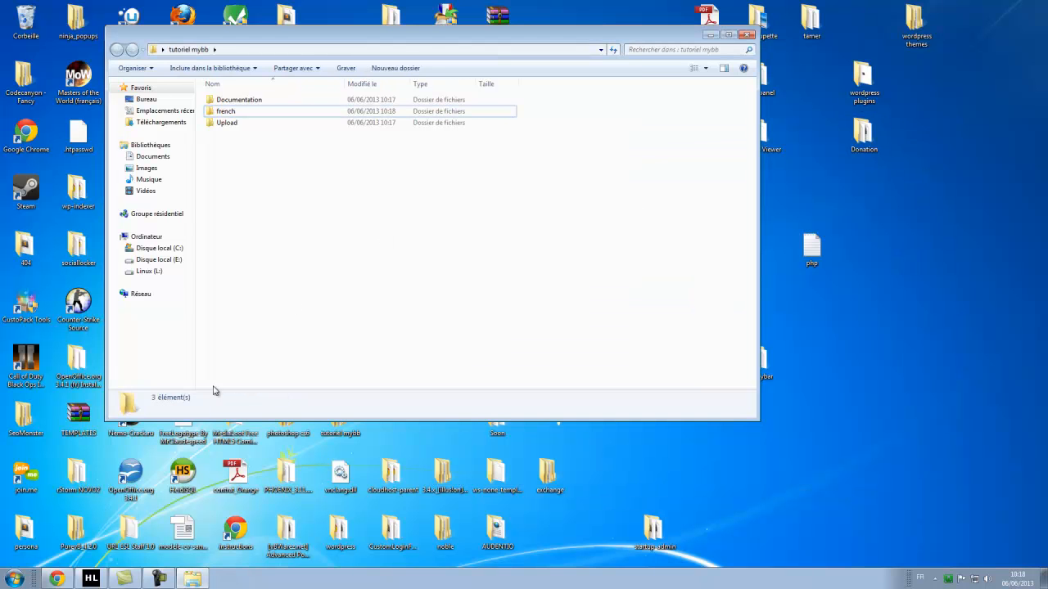
click(15, 579)
click(15, 579)
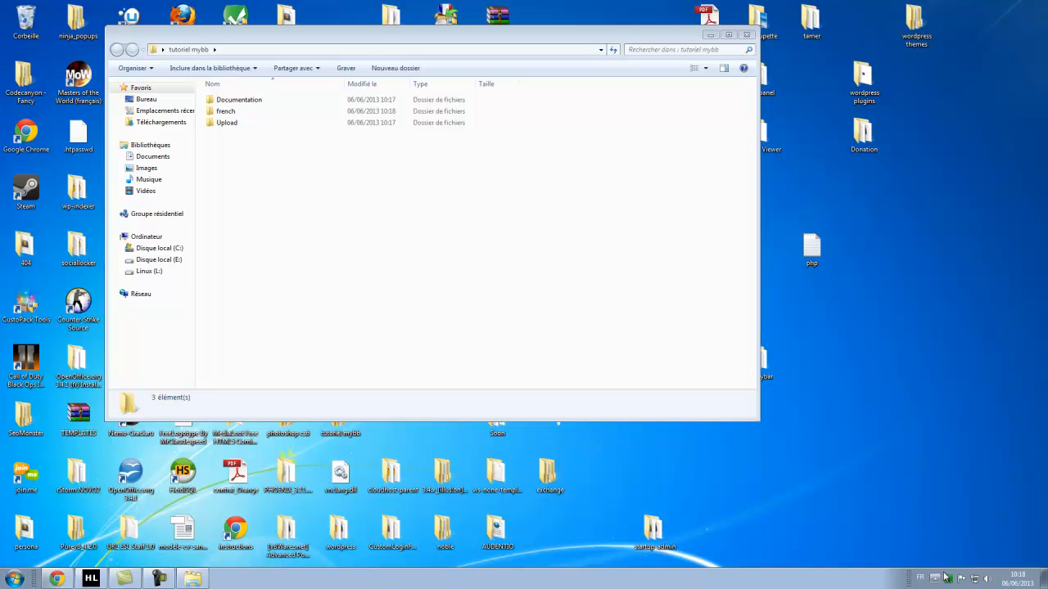
Open C:\wamp\www from the WampServer menu and select its 17 items for deletion.
click(947, 579)
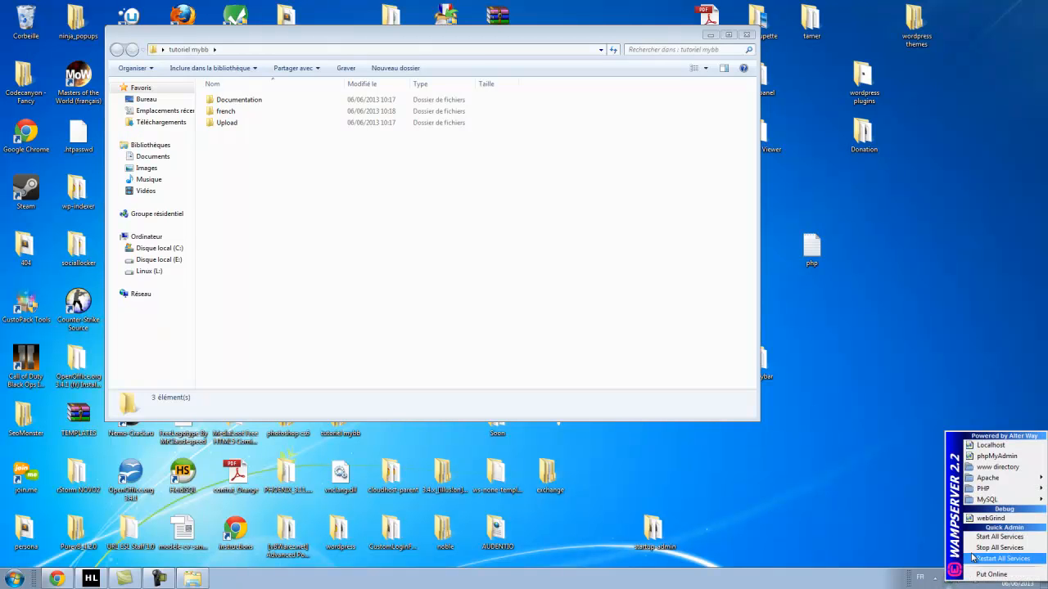
click(1021, 469)
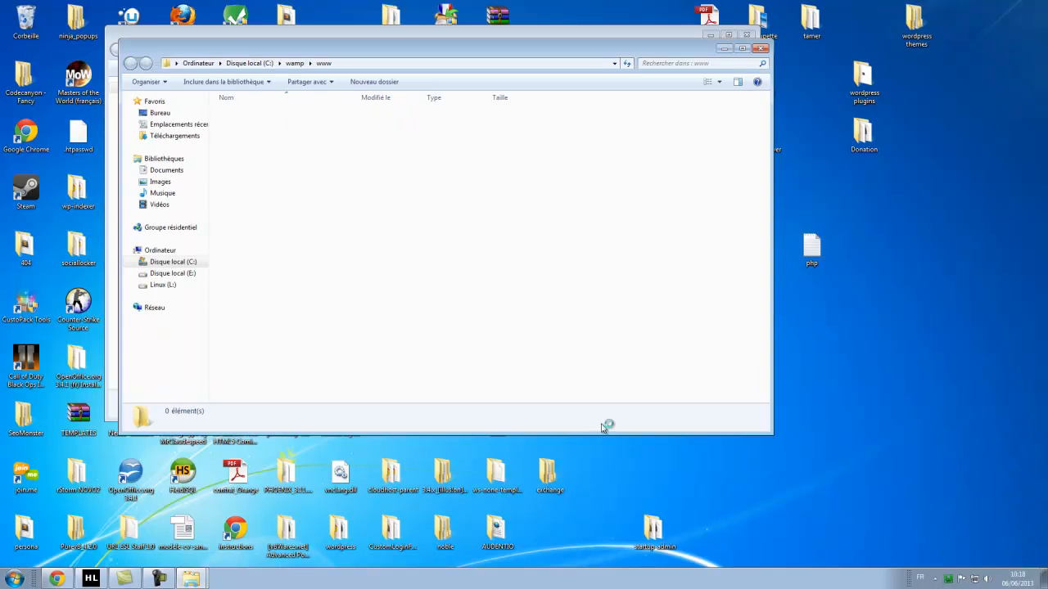
drag(385, 50, 563, 140)
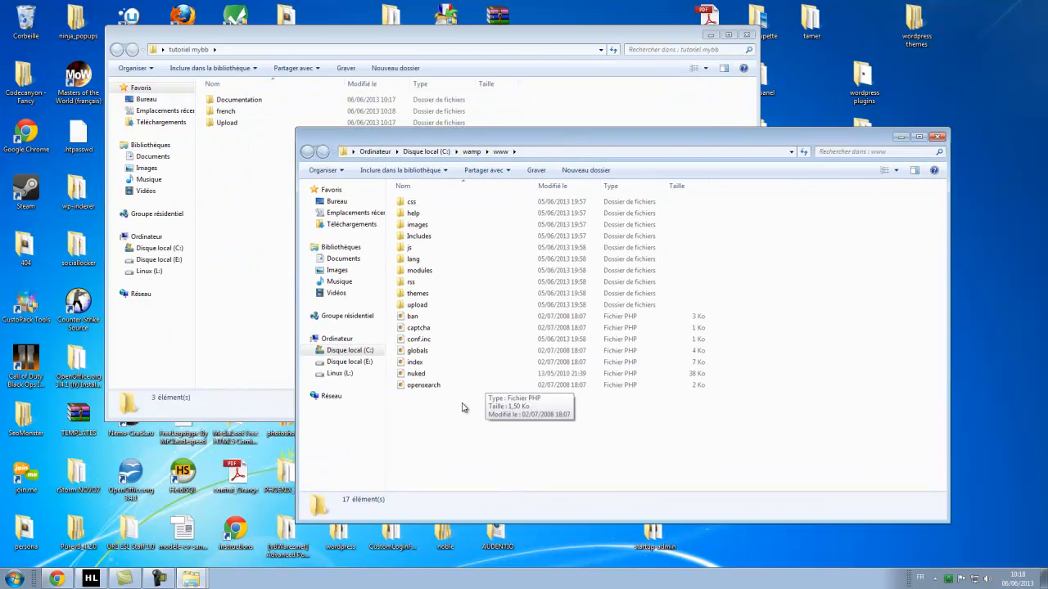
drag(442, 440, 426, 206)
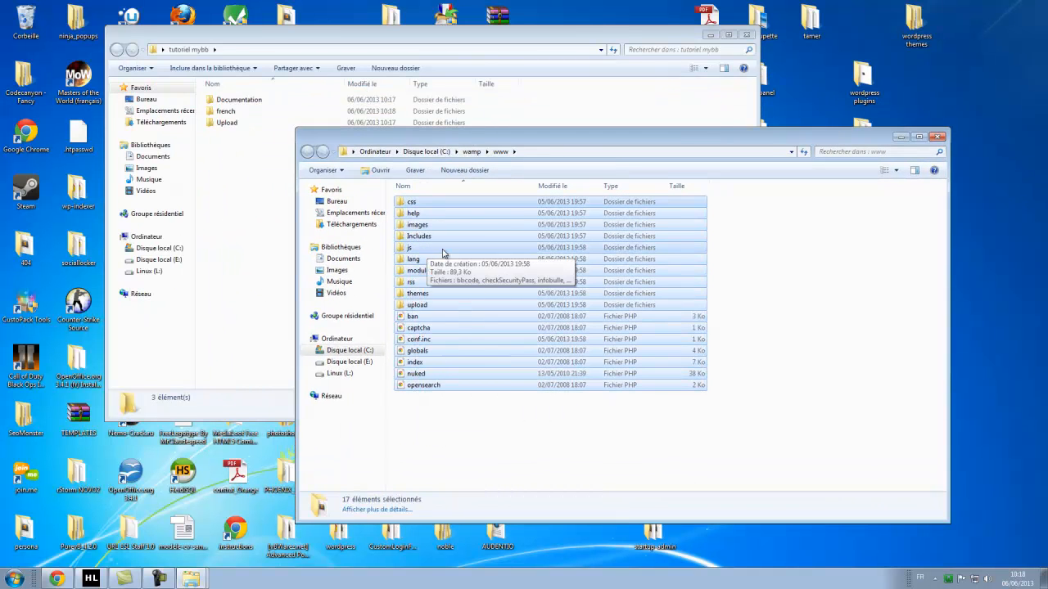
key(Delete)
Empty the www folder and arrange it beside the tutoriel mybb window.
key(Escape)
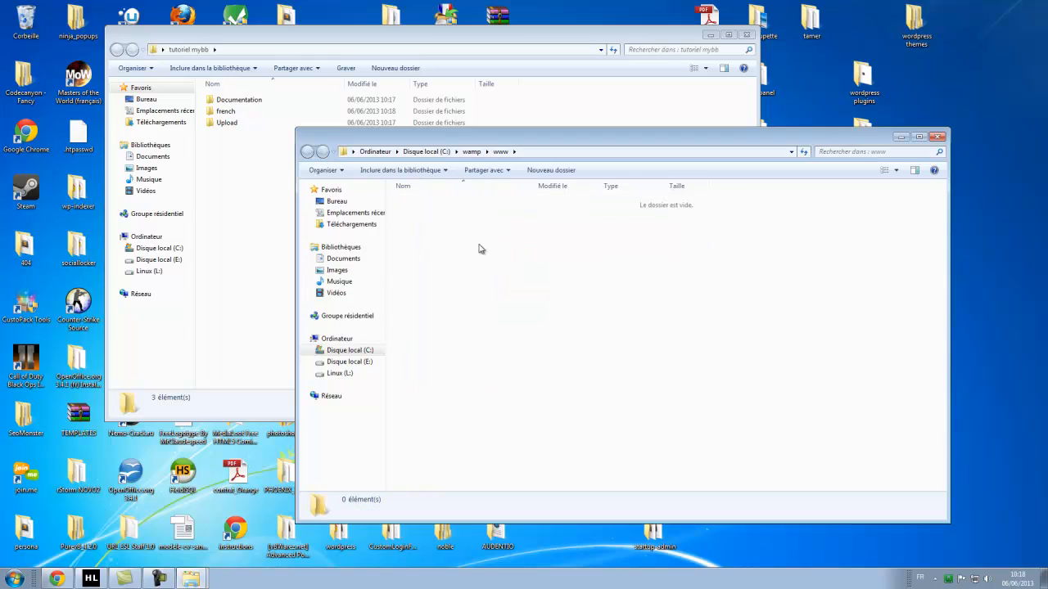
drag(502, 148, 513, 162)
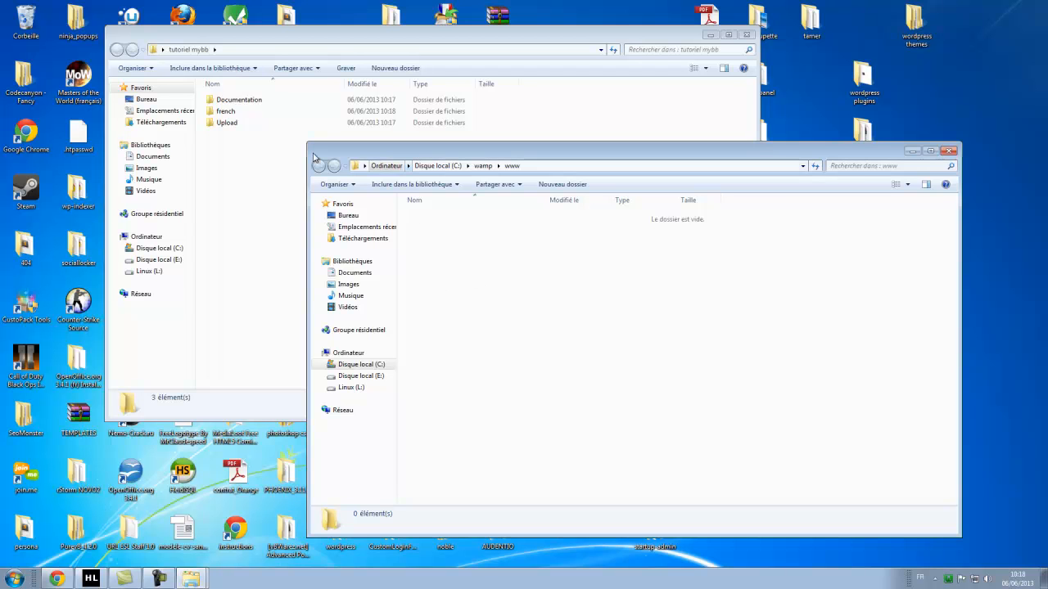
click(275, 101)
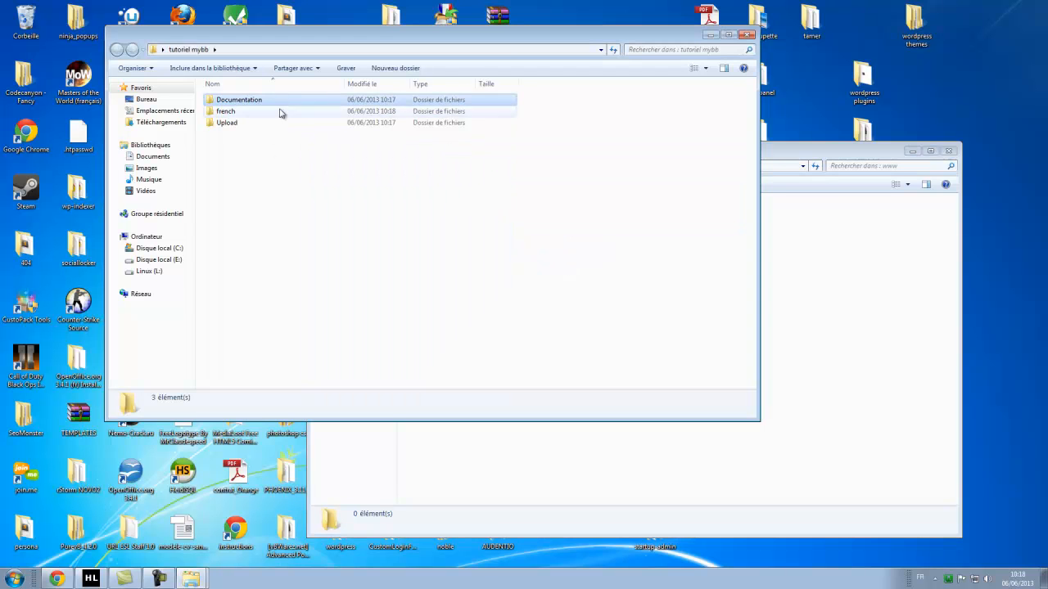
drag(473, 38, 444, 34)
click(741, 154)
drag(518, 158, 582, 173)
click(205, 98)
Open the Documentation folder's index.html in Google Chrome.
double_click(205, 98)
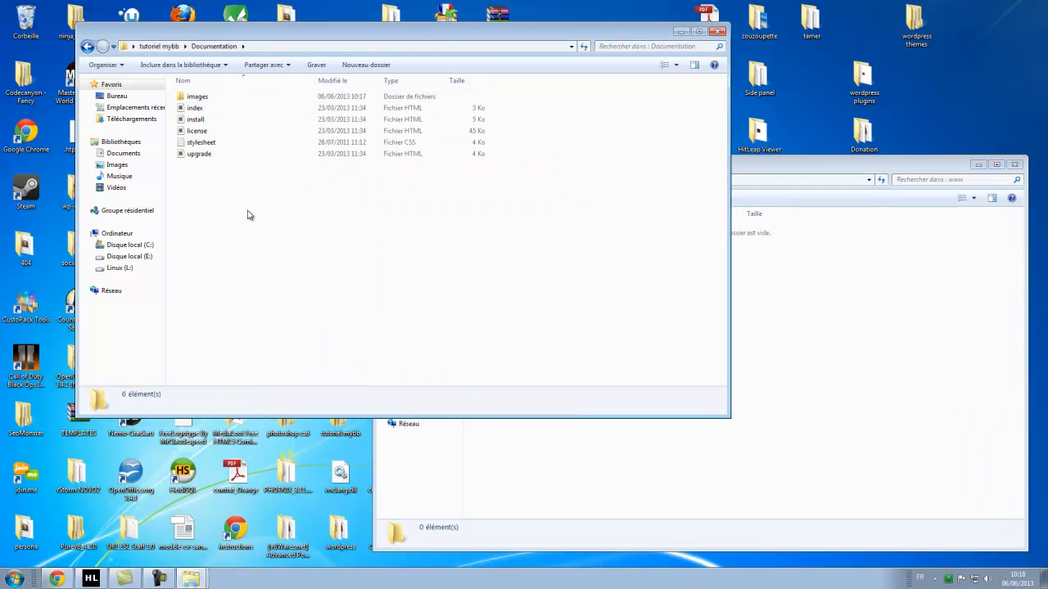
click(88, 46)
double_click(206, 98)
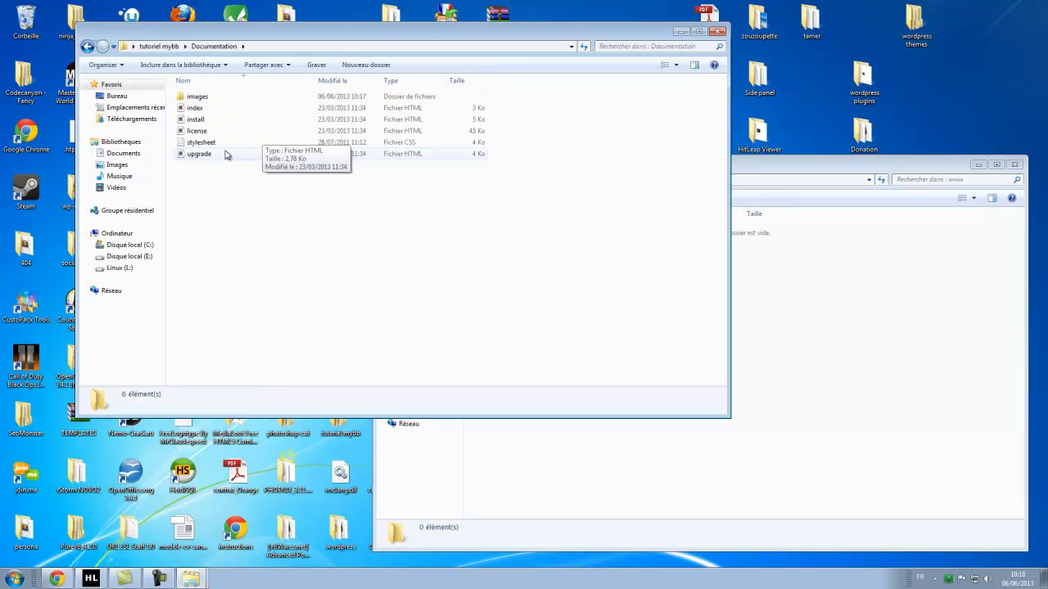
right_click(186, 107)
mouse_move(264, 161)
click(424, 172)
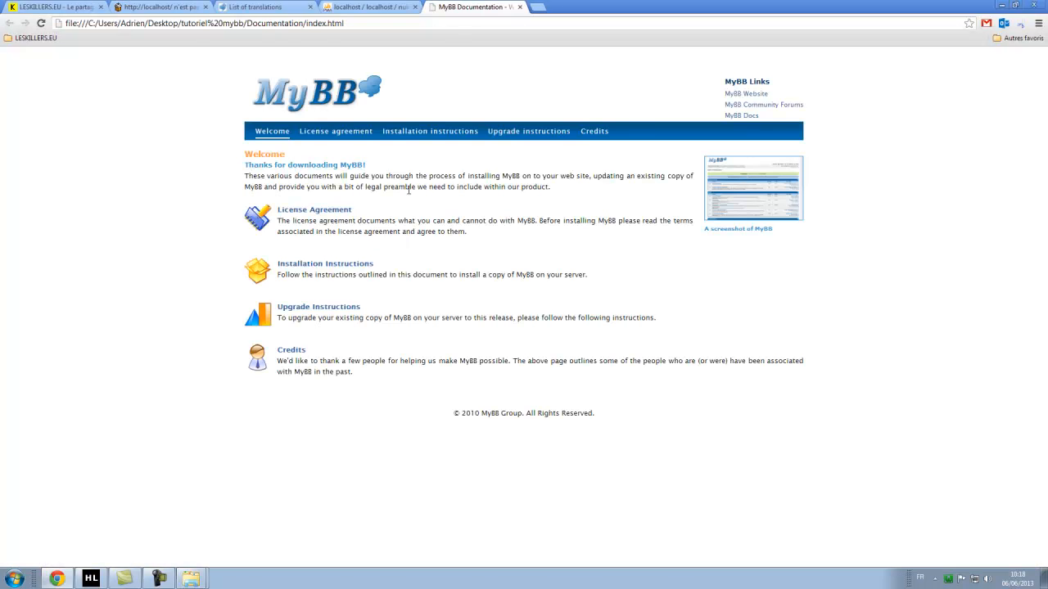
View MyBB's Installation Instructions page (install.html) in Chrome.
click(413, 134)
scroll(442, 259, down, 2)
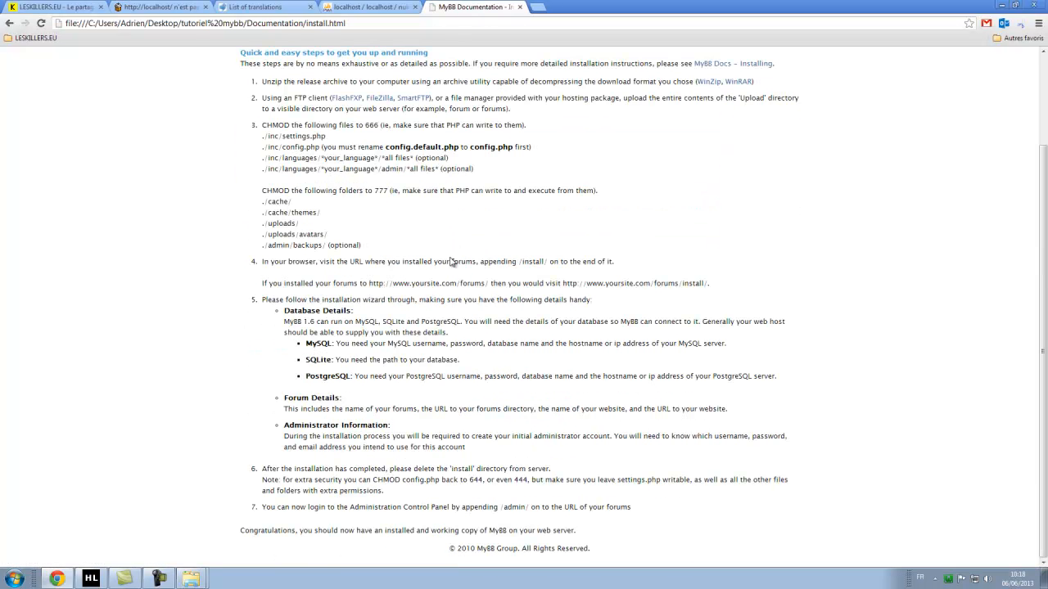
scroll(455, 232, up, 1)
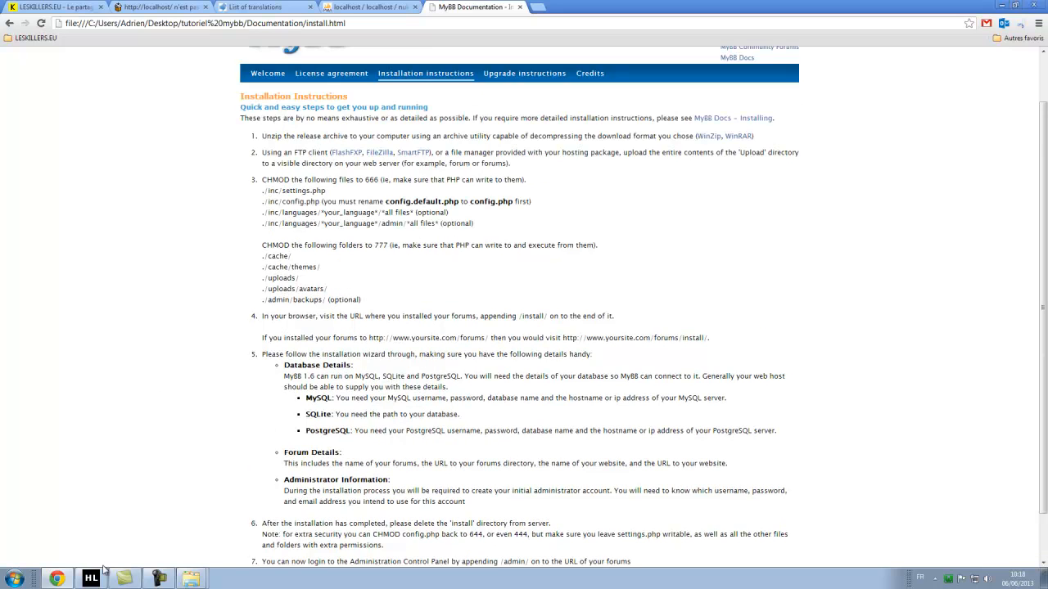
Bring both Explorer windows forward and return the Documentation window to tutoriel mybb.
mouse_move(191, 578)
click(175, 553)
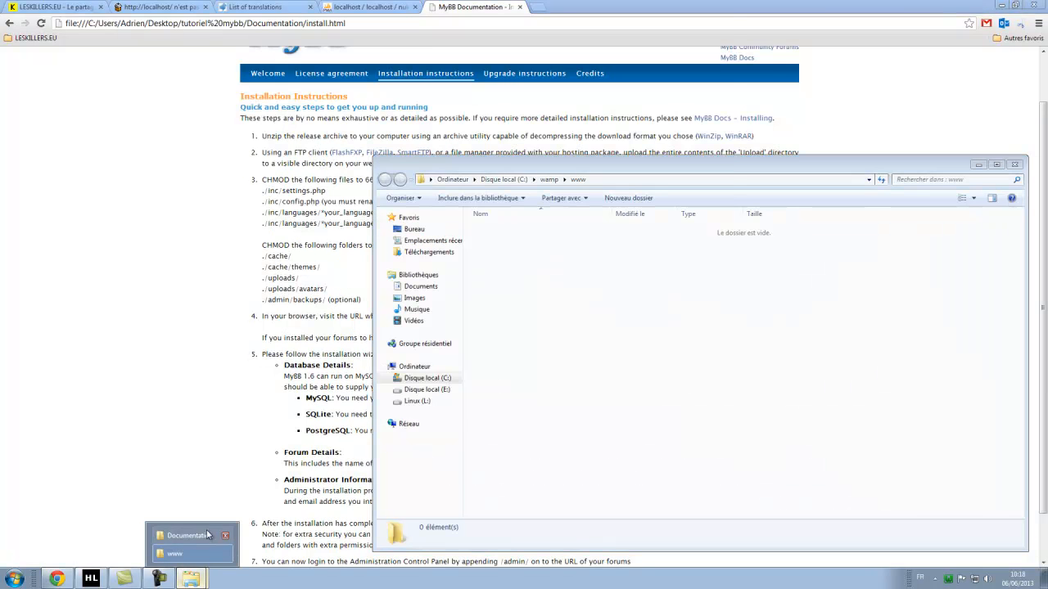
click(207, 535)
click(815, 413)
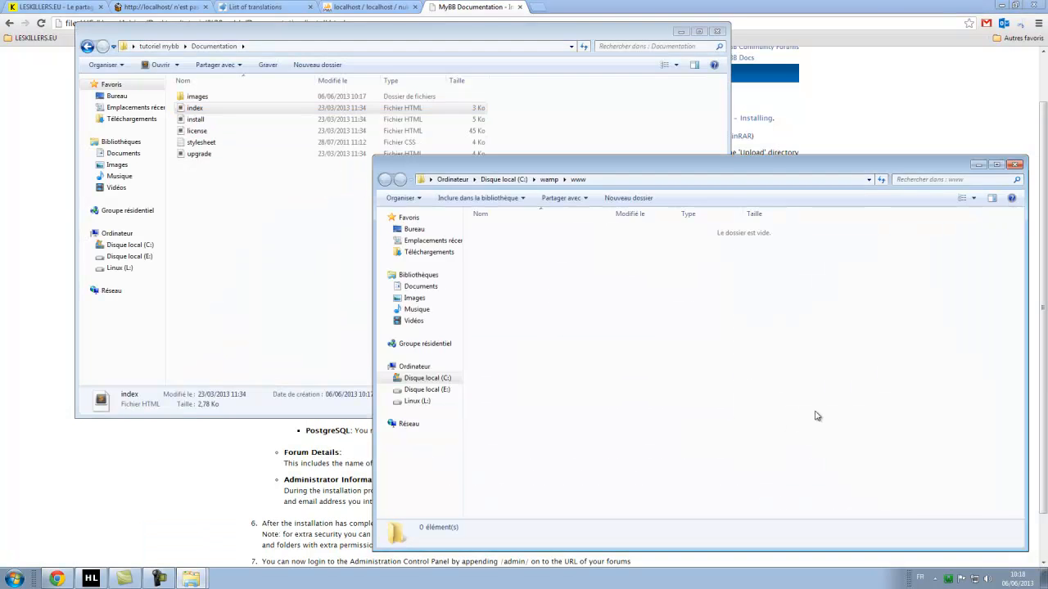
click(307, 213)
click(838, 401)
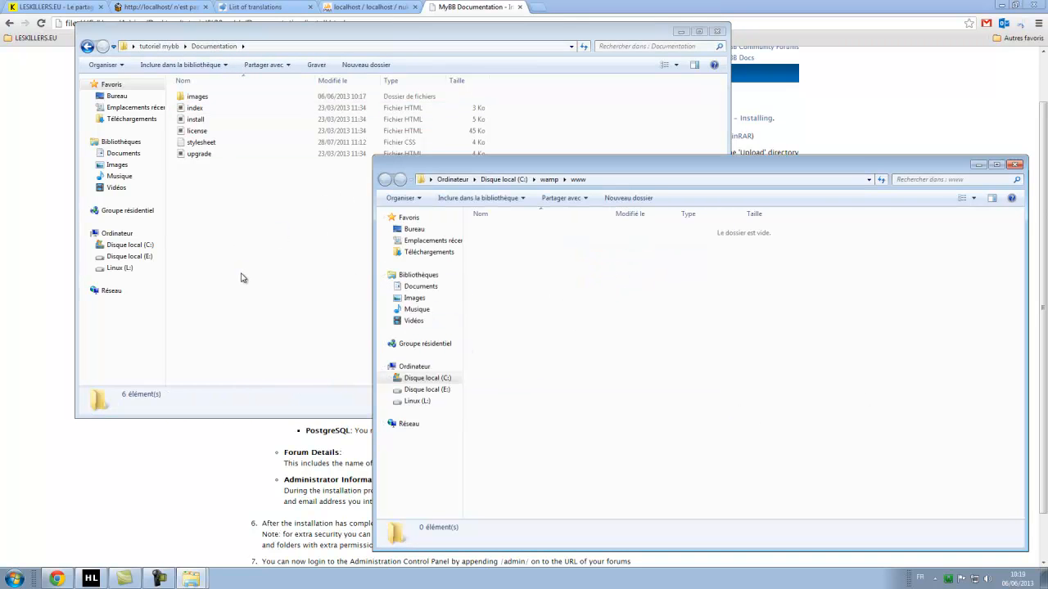
click(87, 46)
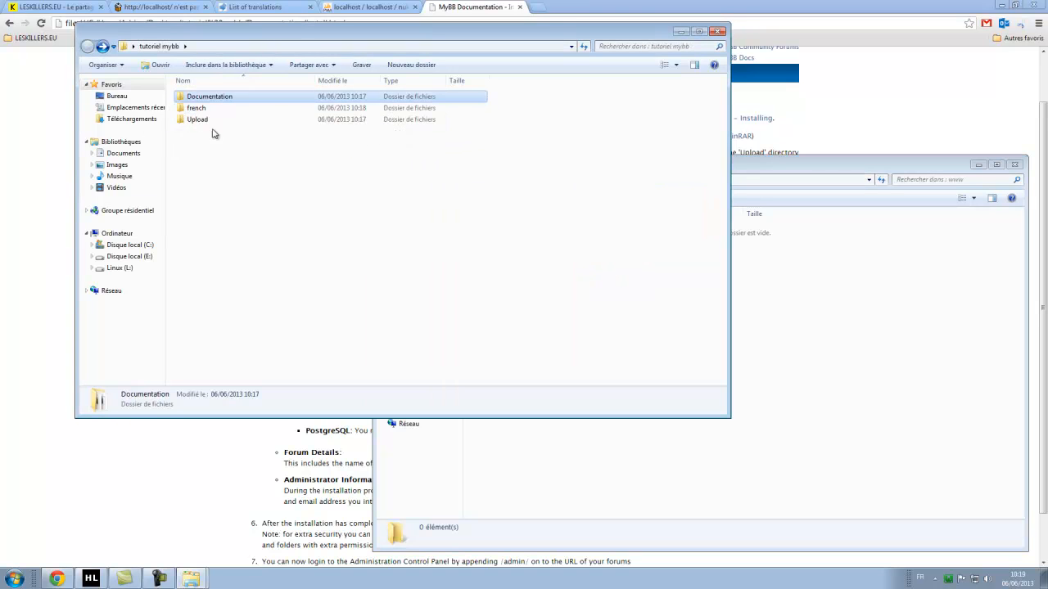
click(833, 391)
click(205, 121)
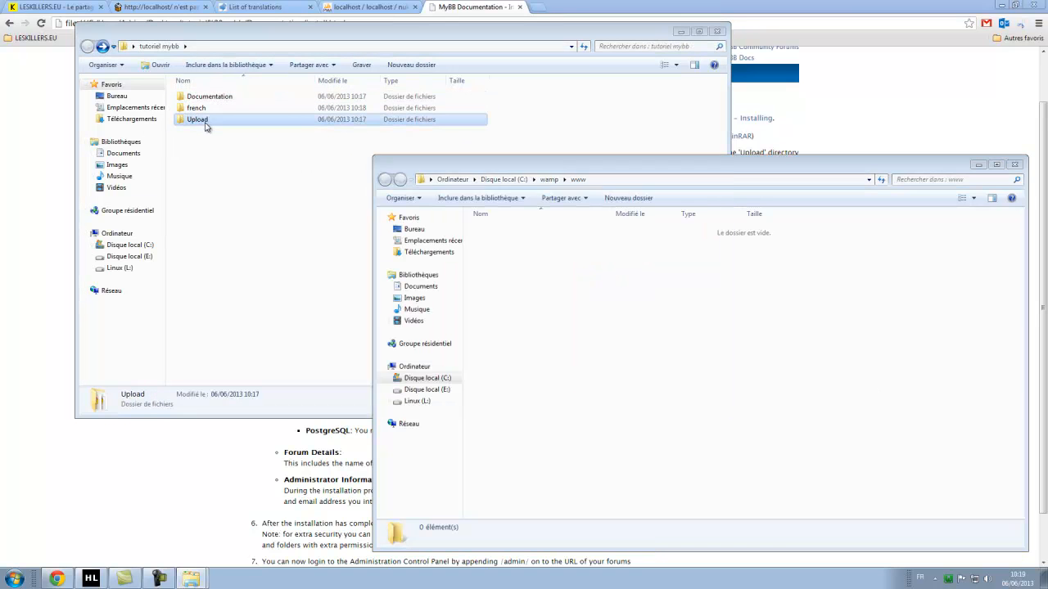
click(900, 325)
key(ctrl+v)
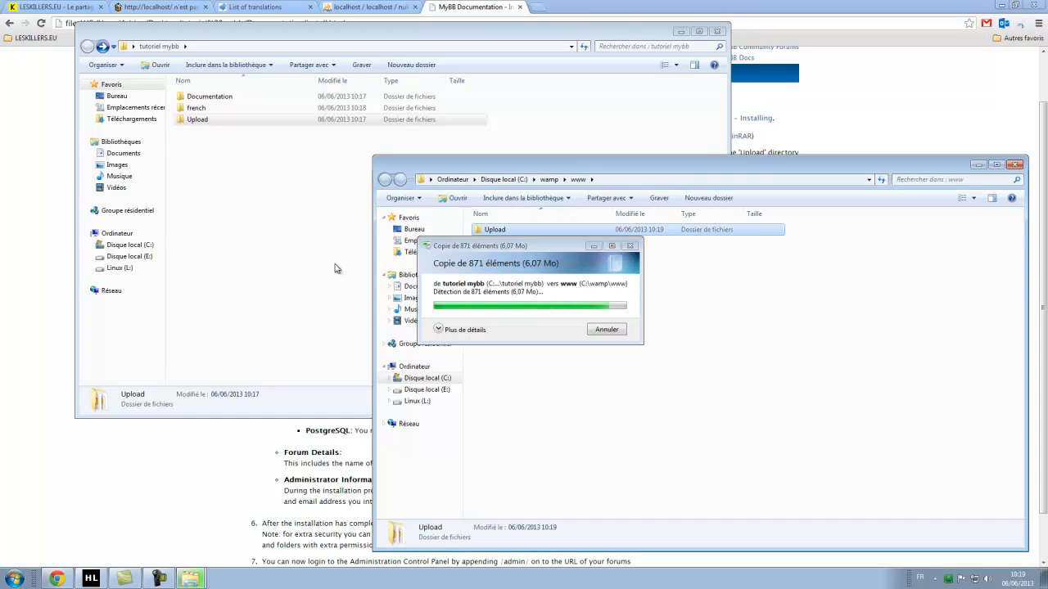
Inspect the Upload folder's contents, then go back to tutoriel mybb.
double_click(223, 121)
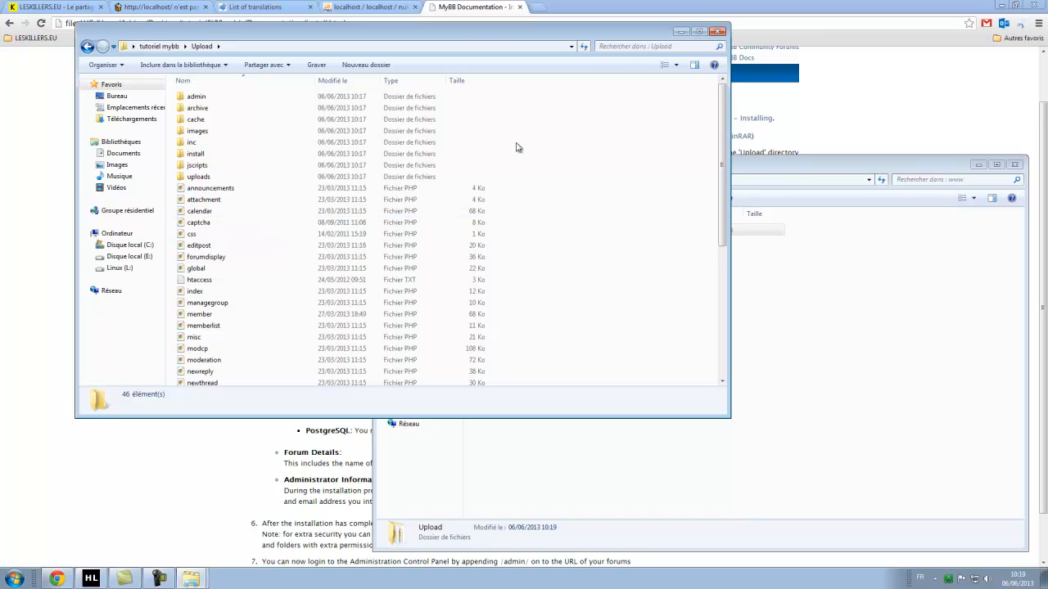
click(88, 46)
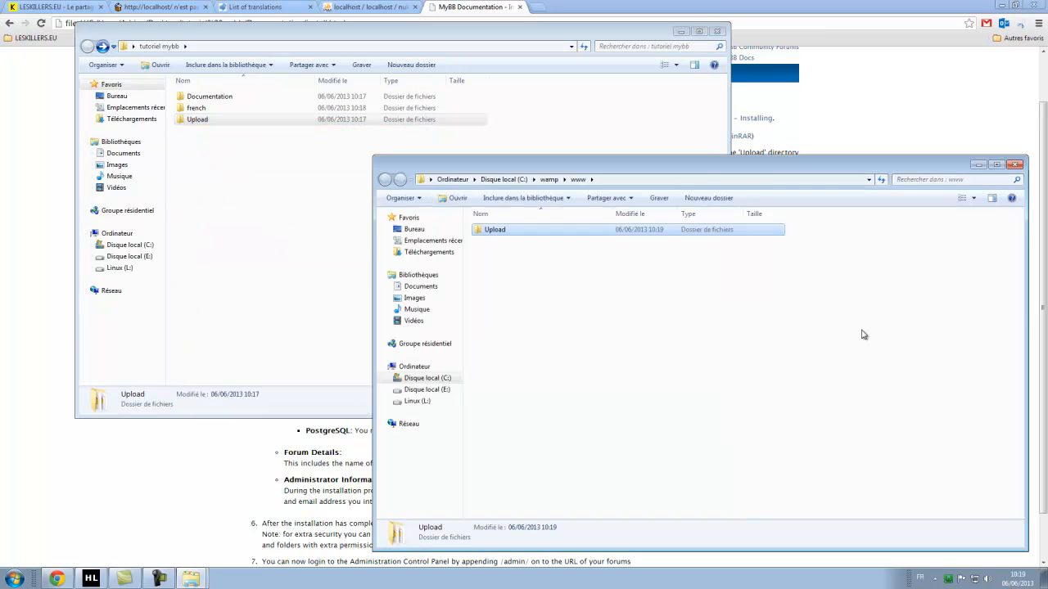
double_click(200, 119)
drag(577, 110, 188, 311)
click(573, 276)
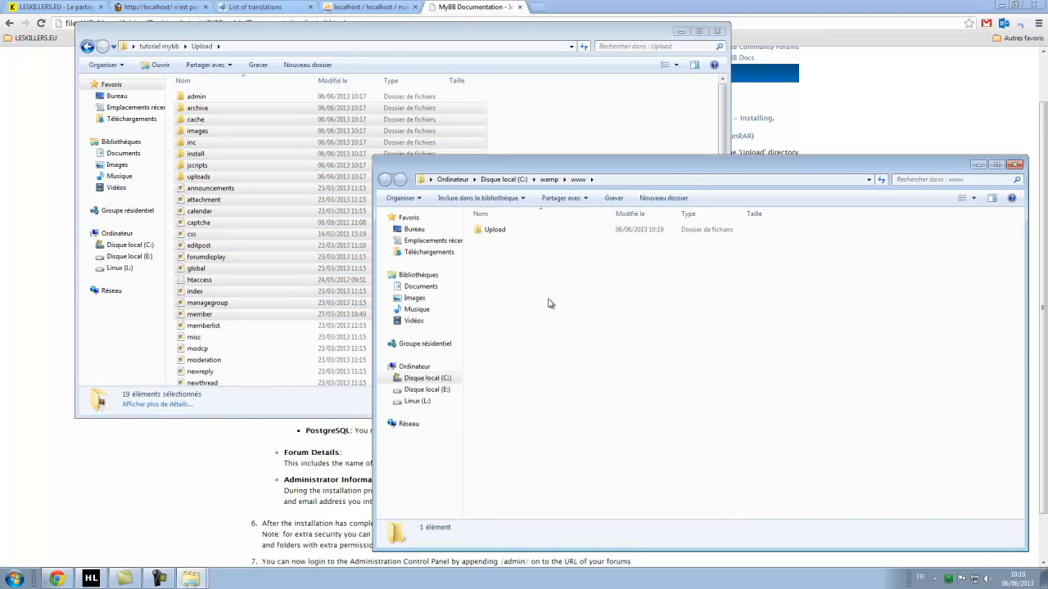
click(84, 46)
click(858, 299)
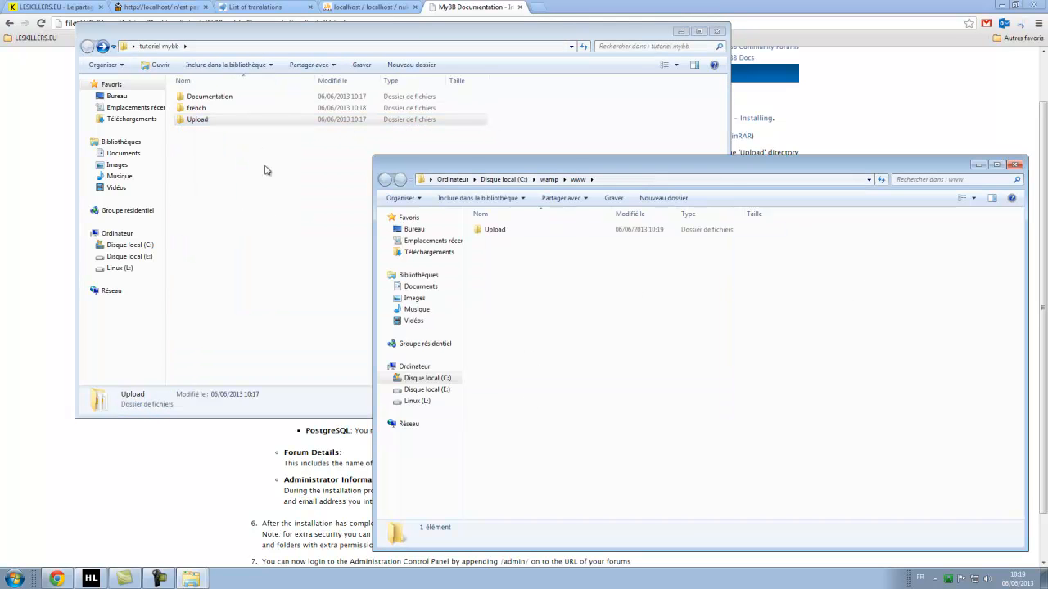
Rename the copied Upload folder in www to forum.
right_click(495, 231)
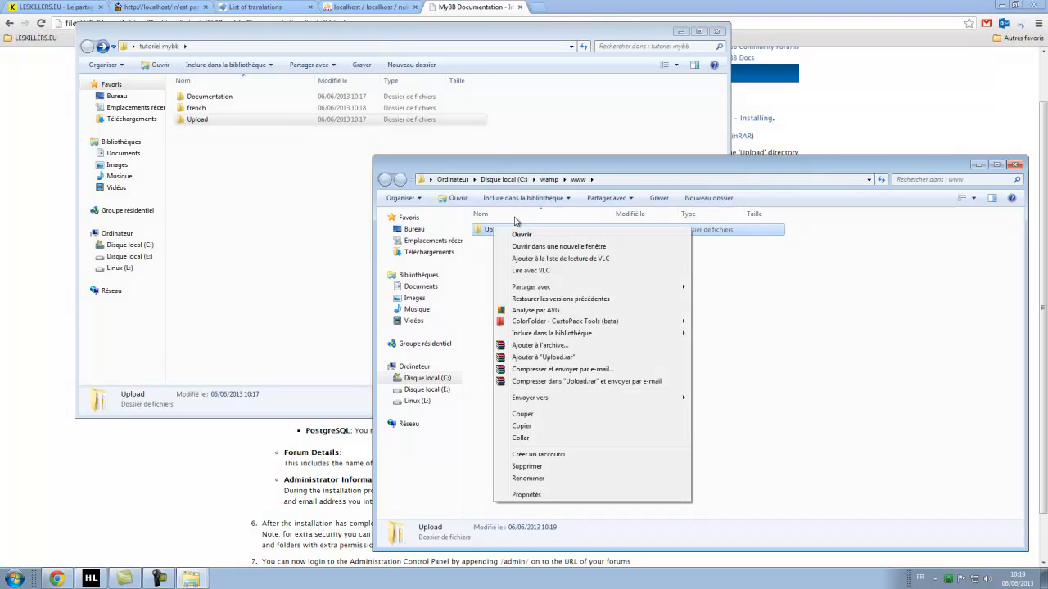
click(547, 478)
text(forum)
key(Return)
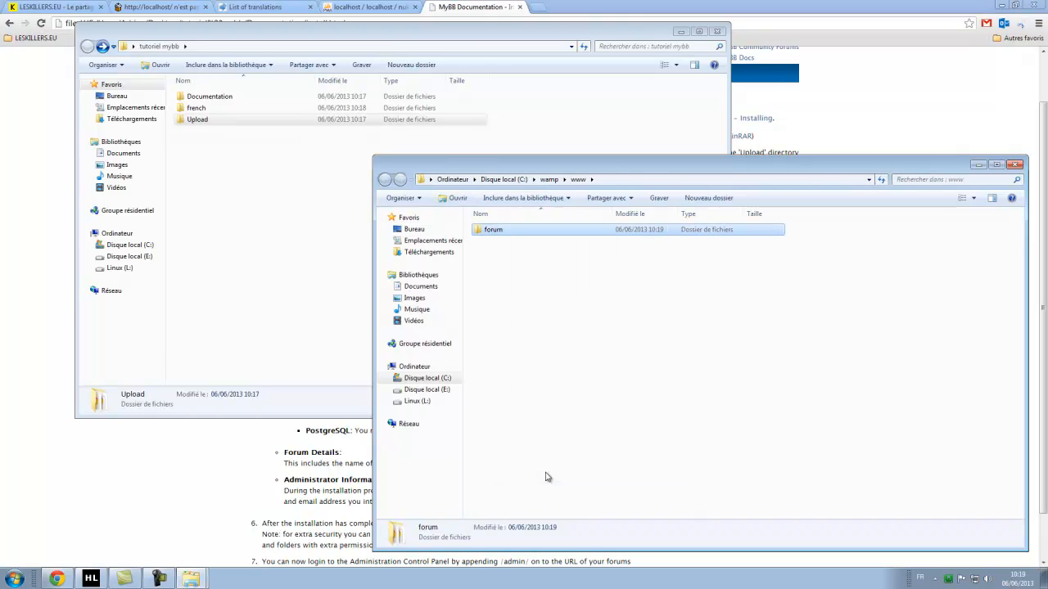
right_click(495, 235)
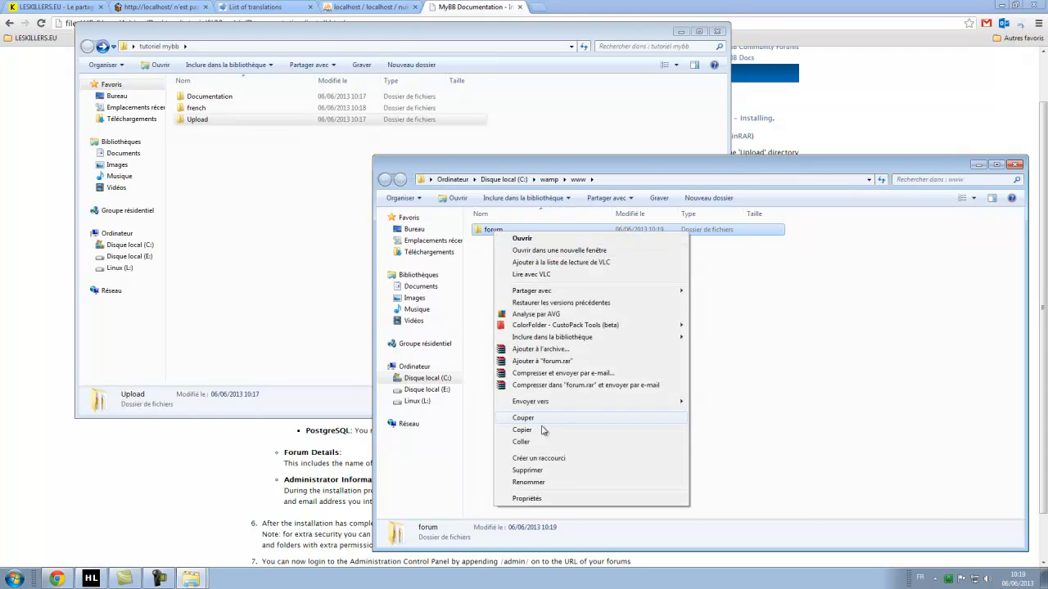
click(624, 347)
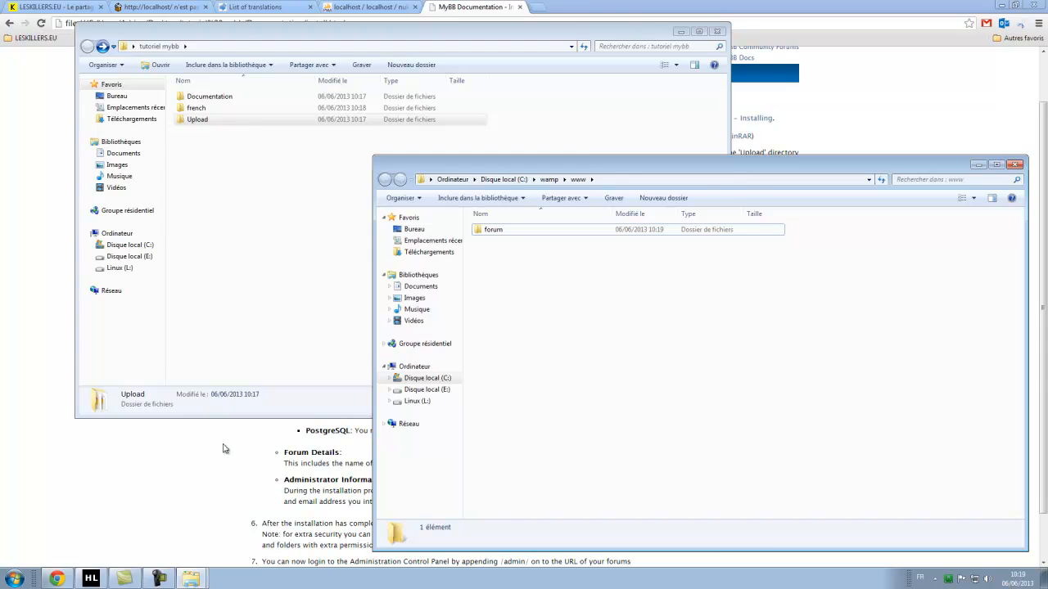
click(536, 4)
Open a new tab and enter monsite.fr/forum in the address bar.
click(536, 6)
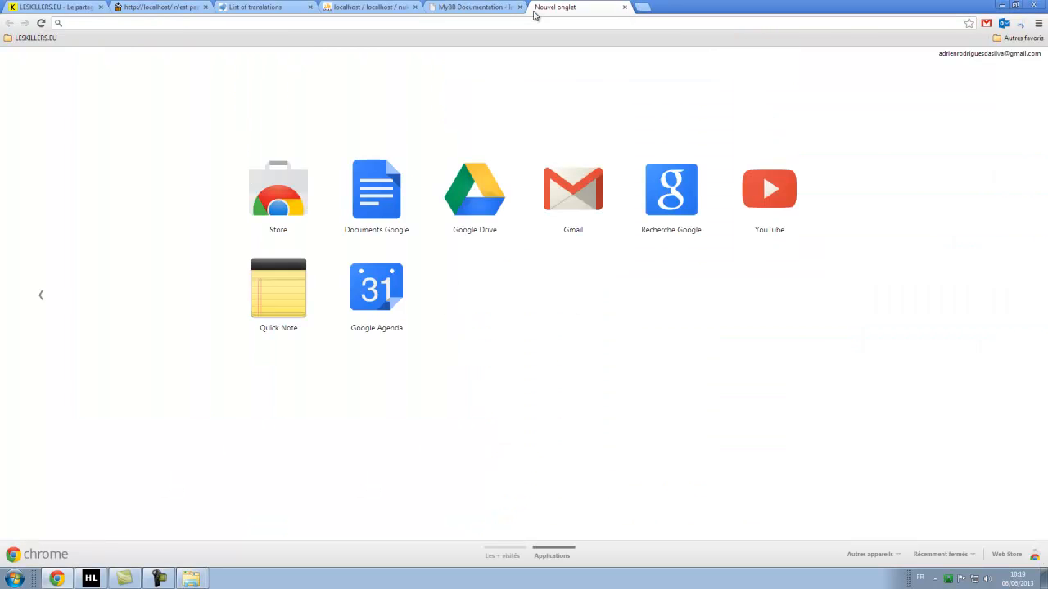
text(monsite.fr/)
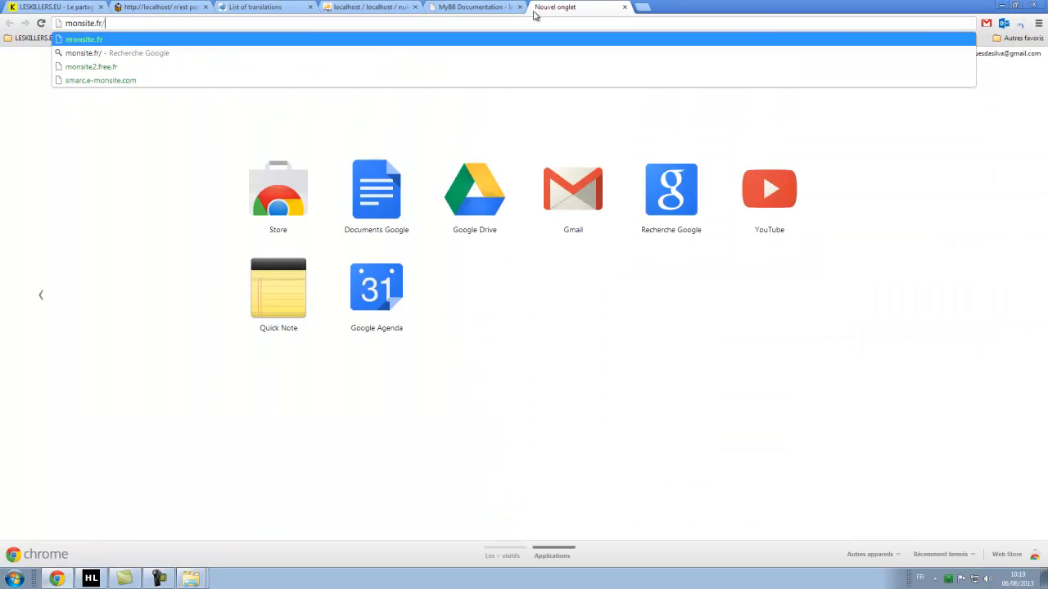
text(forum)
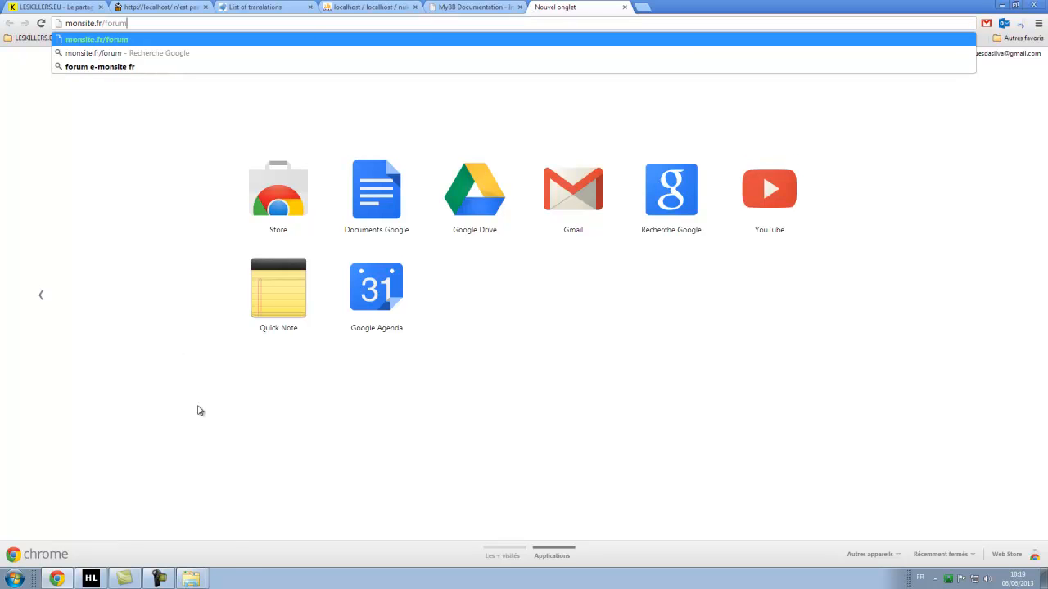
click(190, 579)
Rename the www folder 'forum' to 'Forum' in Explorer.
click(234, 534)
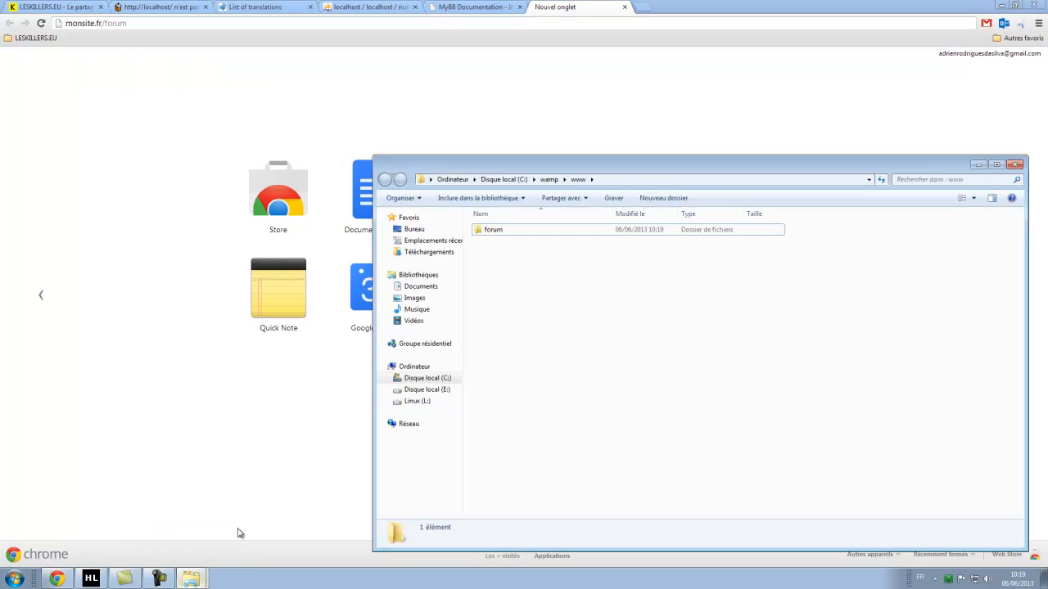
right_click(489, 232)
click(532, 478)
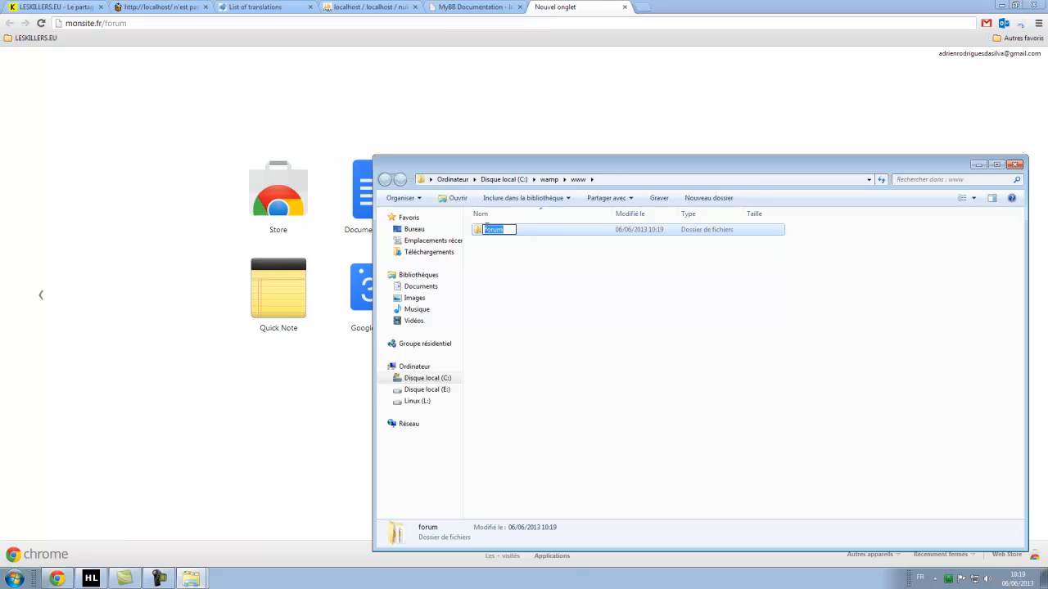
key(BackSpace)
text(F)
key(Return)
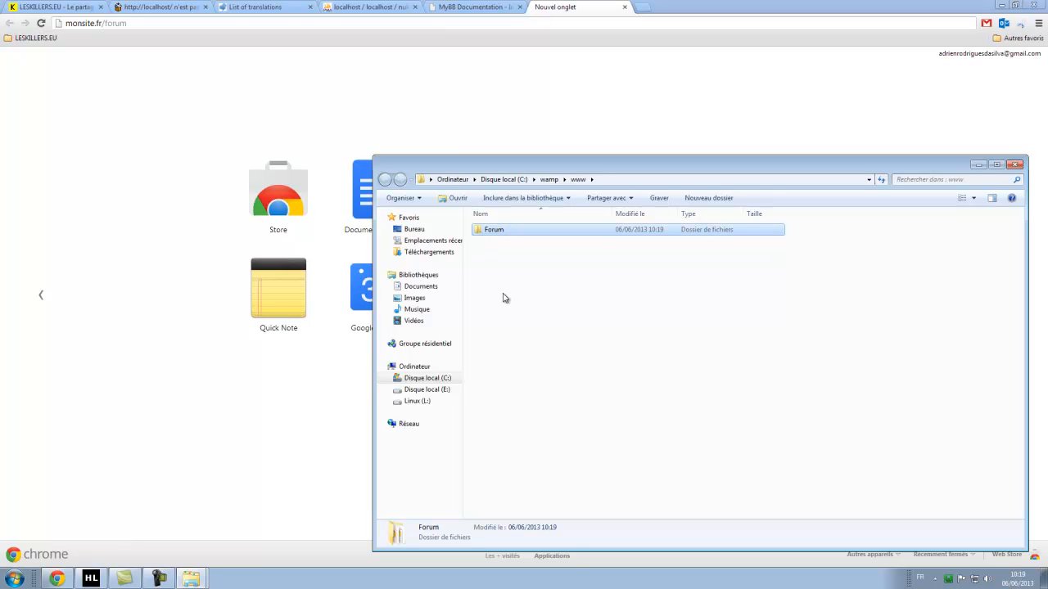
Change the browser address to monsite.fr/Forum.
click(124, 23)
click(108, 23)
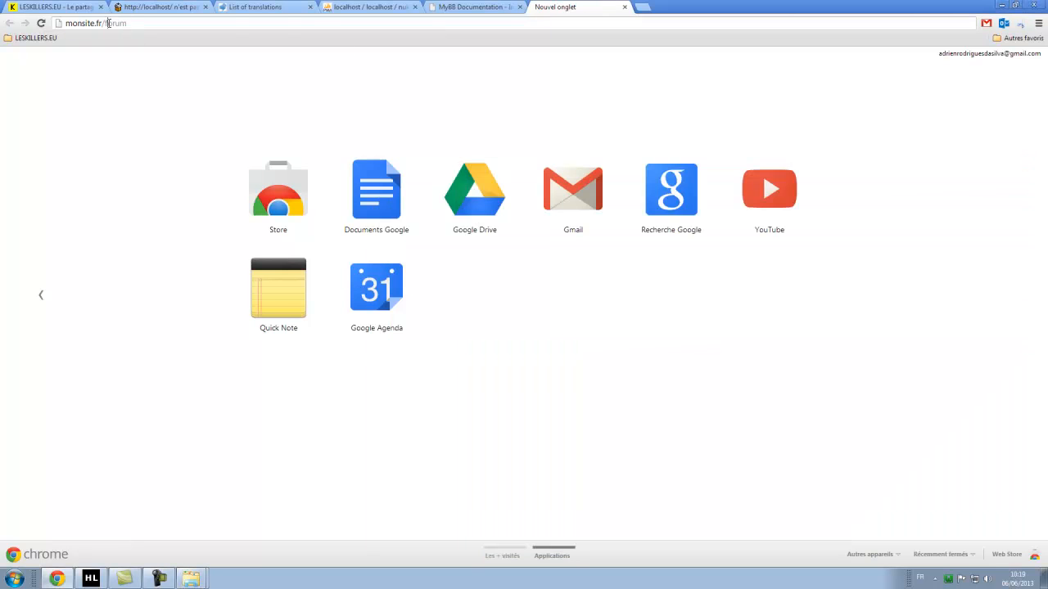
key(BackSpace)
text(Forum)
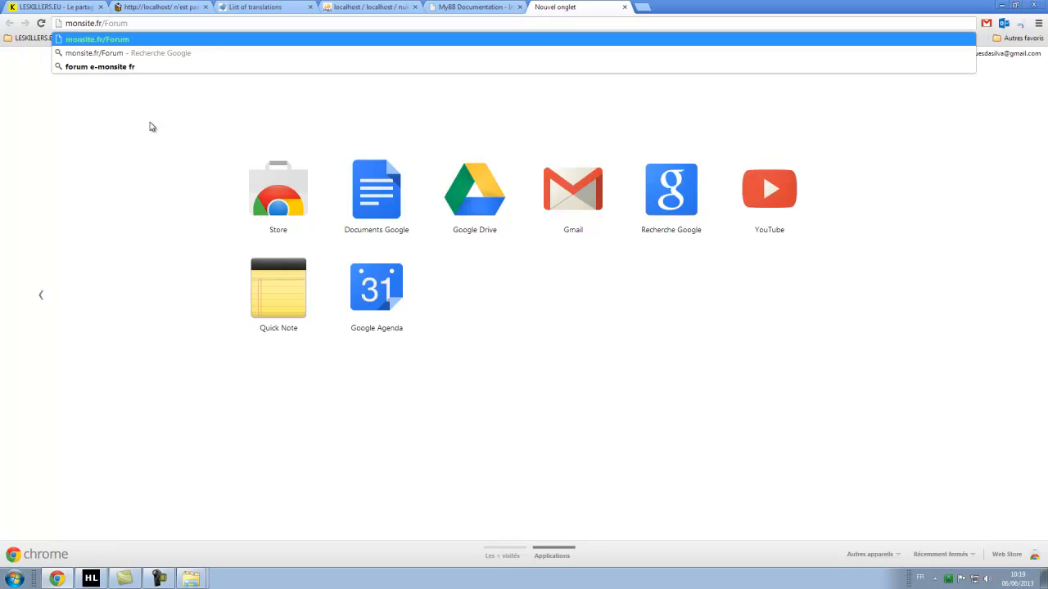
key(Return)
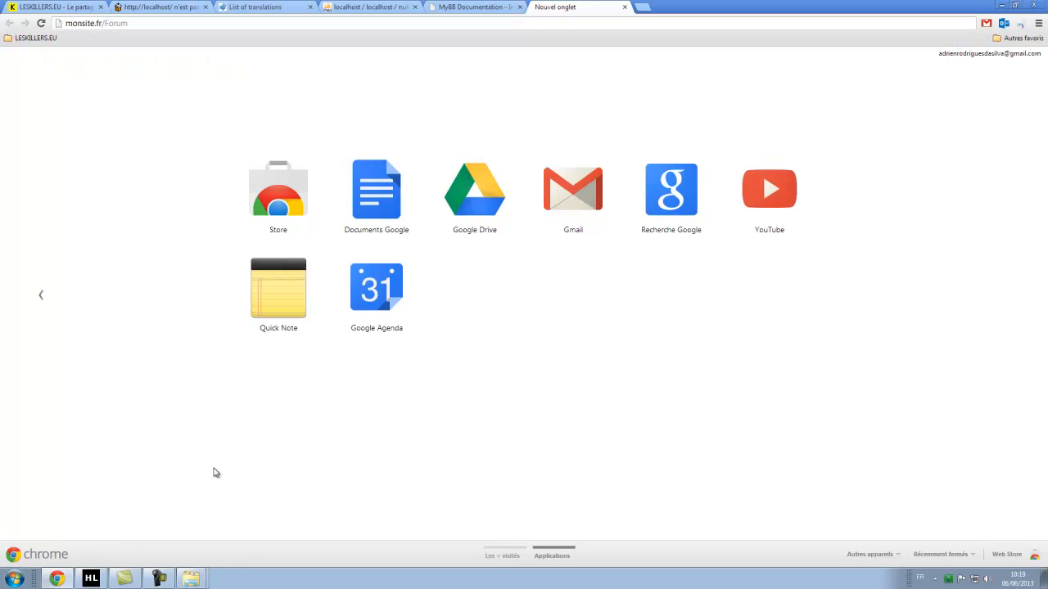
Rename the 'Forum' folder back to lowercase 'forum'.
mouse_move(190, 578)
click(204, 560)
right_click(493, 235)
key(m)
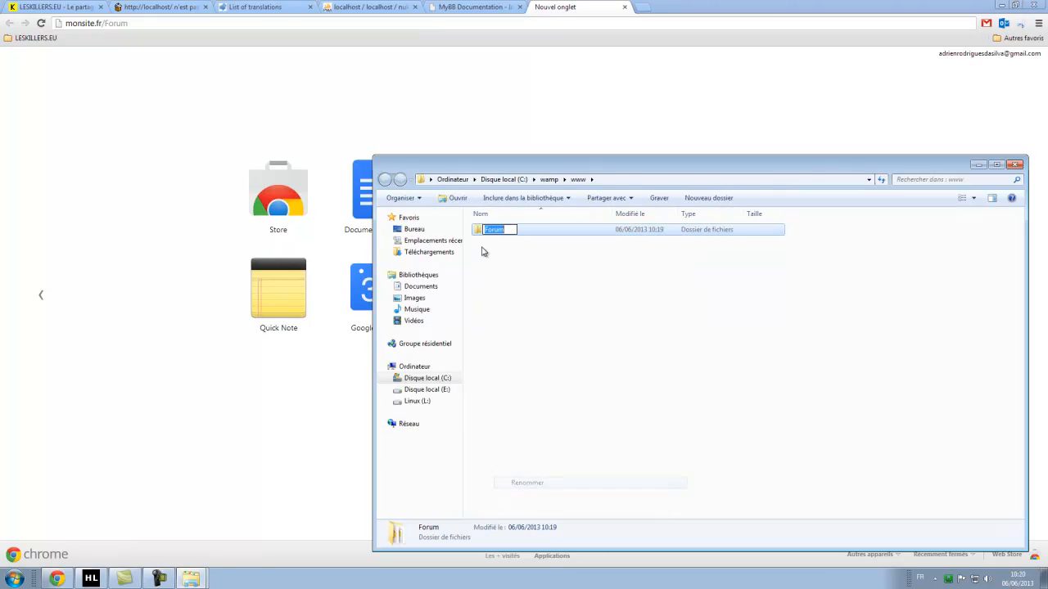
click(489, 230)
text(f)
key(Return)
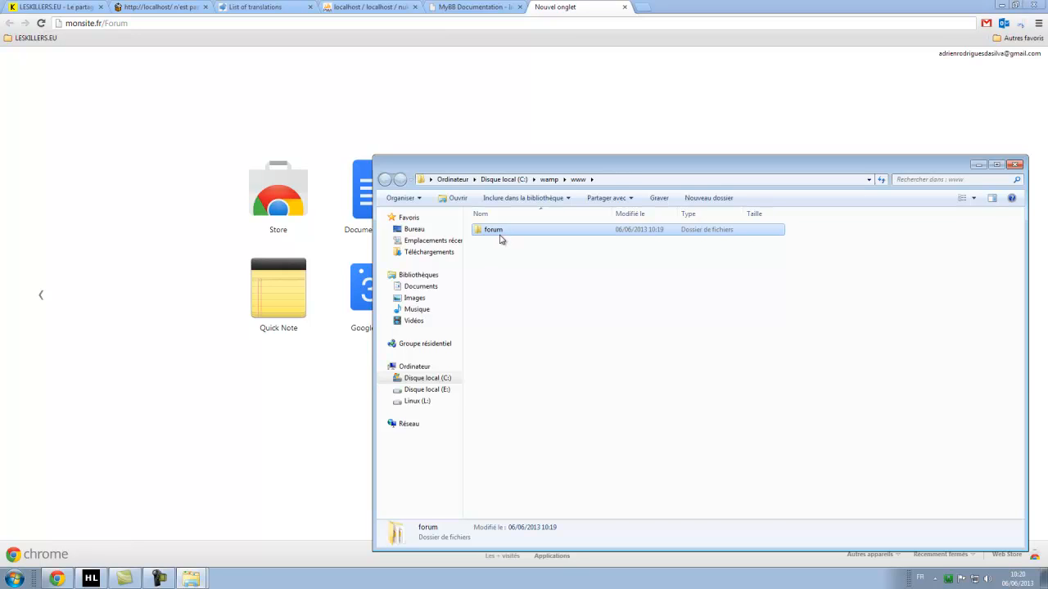
Open the forum folder to check MyBB's files, then return to Chrome.
double_click(501, 235)
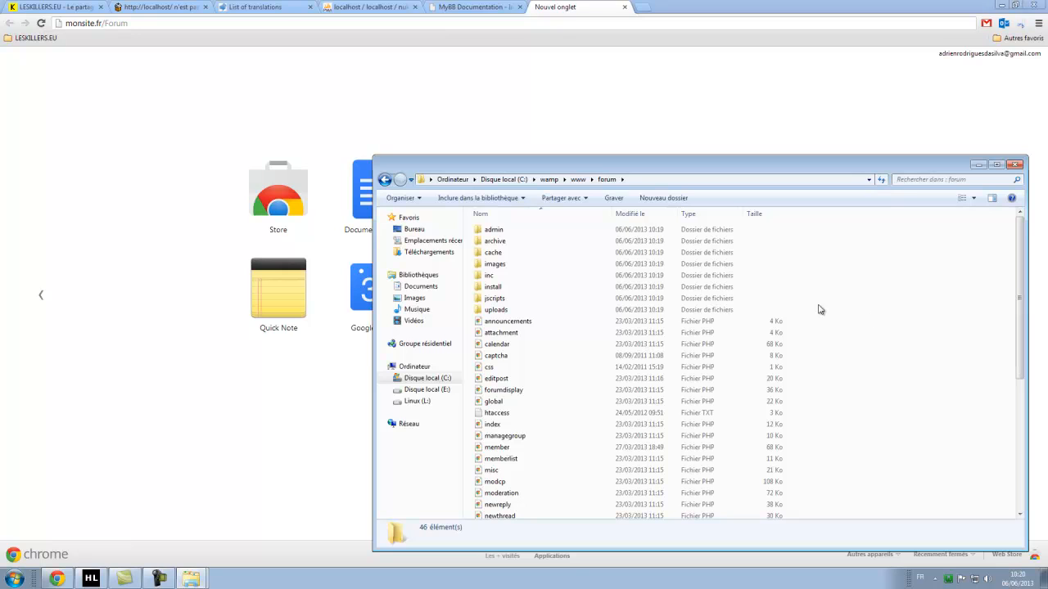
scroll(863, 307, down, 7)
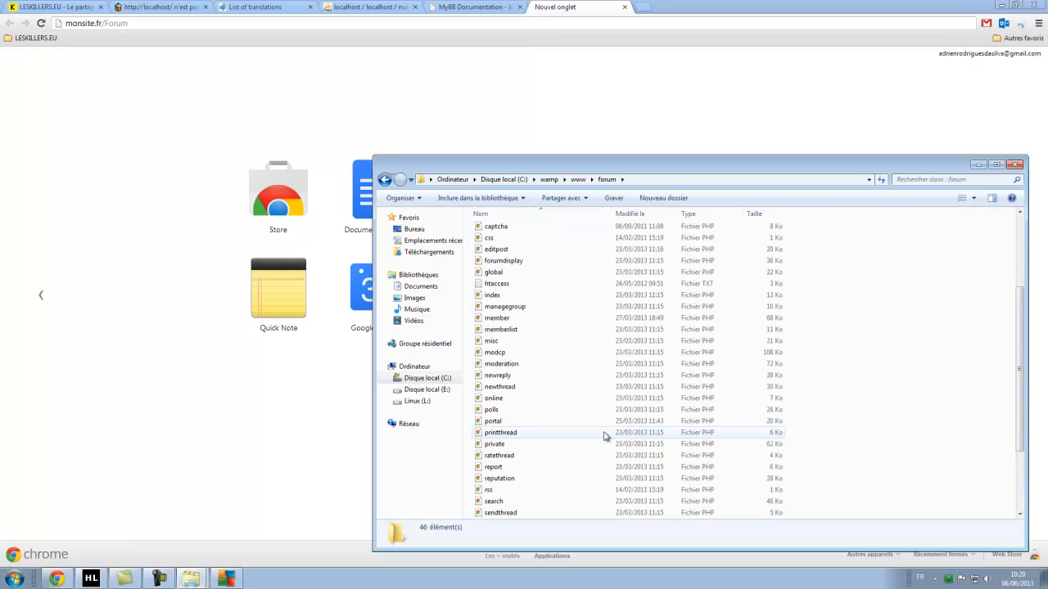
scroll(648, 390, up, 7)
click(5, 306)
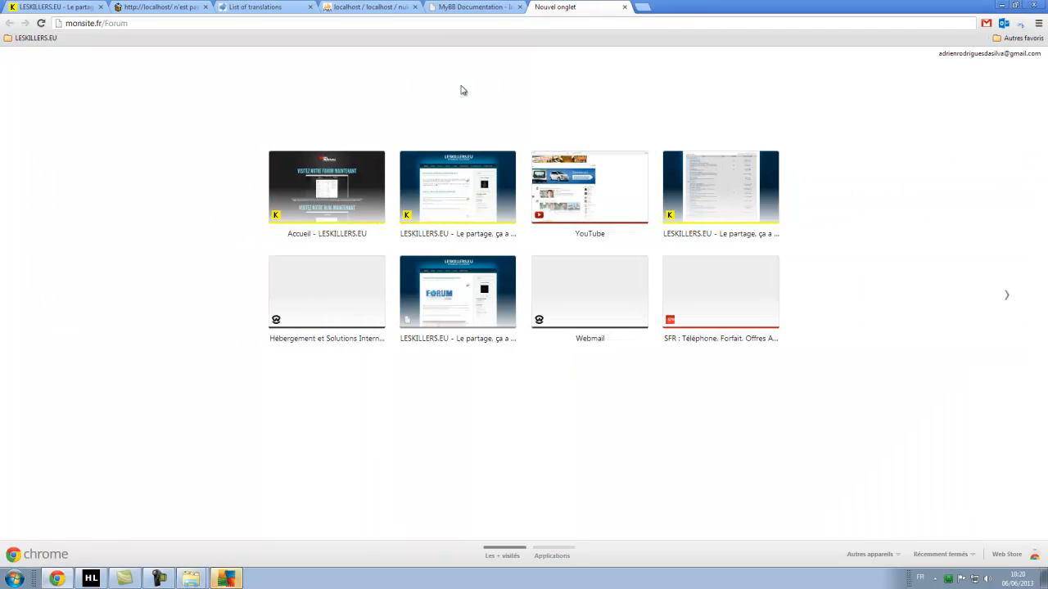
Close the new tab, the MyBB Documentation tab and the localhost error tab.
click(623, 8)
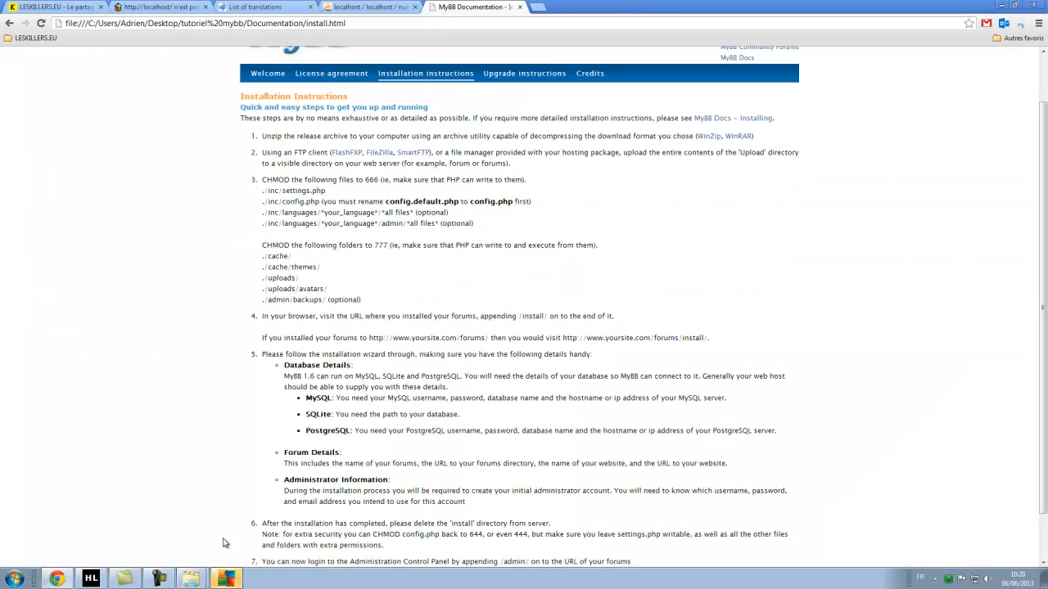
click(521, 7)
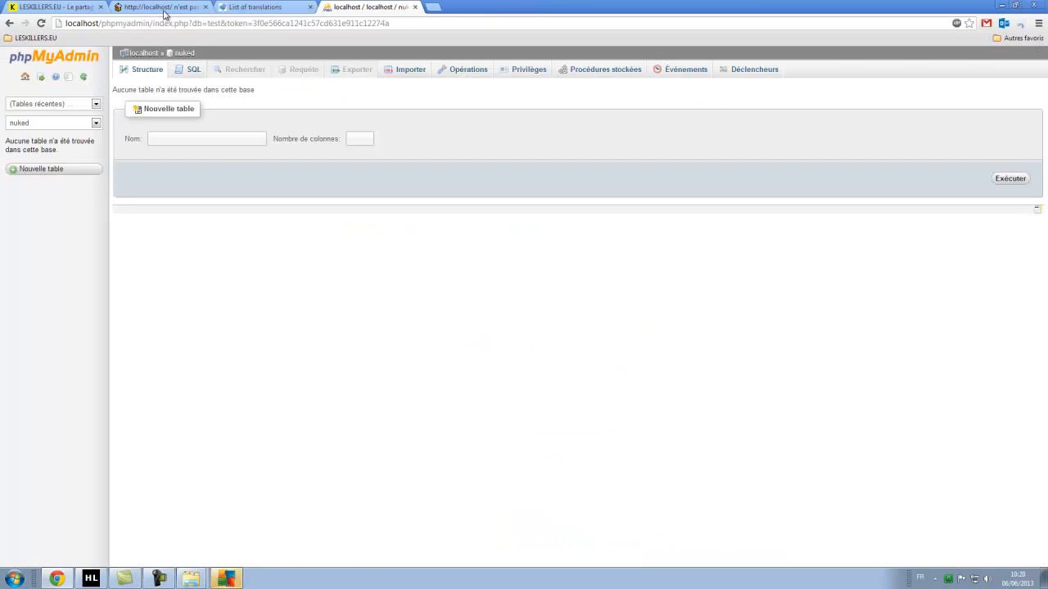
click(205, 8)
Dismiss the AVG antivirus alert and open Localhost from the WampServer tray menu.
click(226, 579)
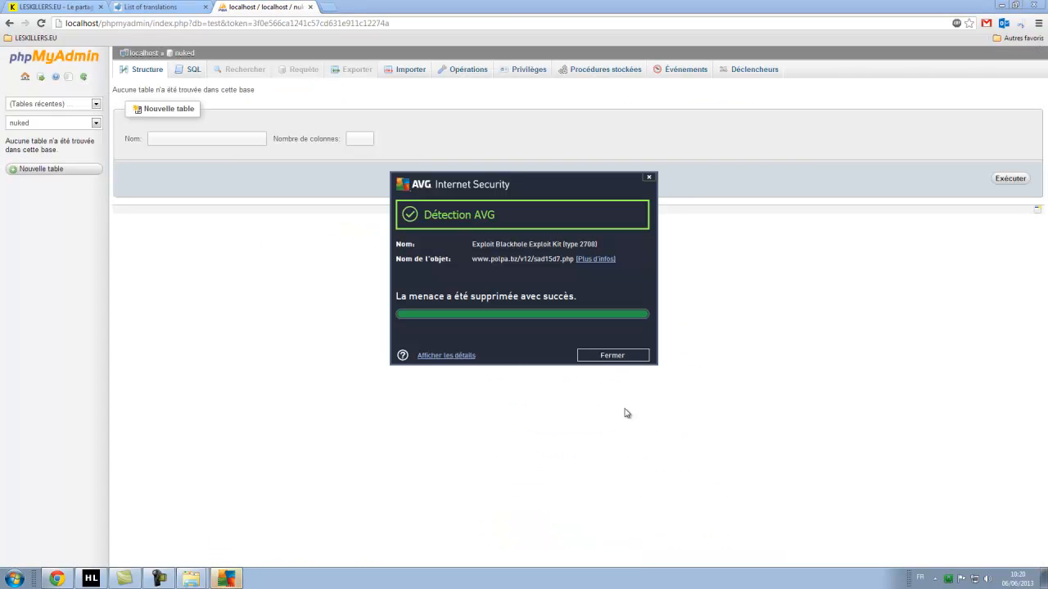
click(612, 355)
click(949, 579)
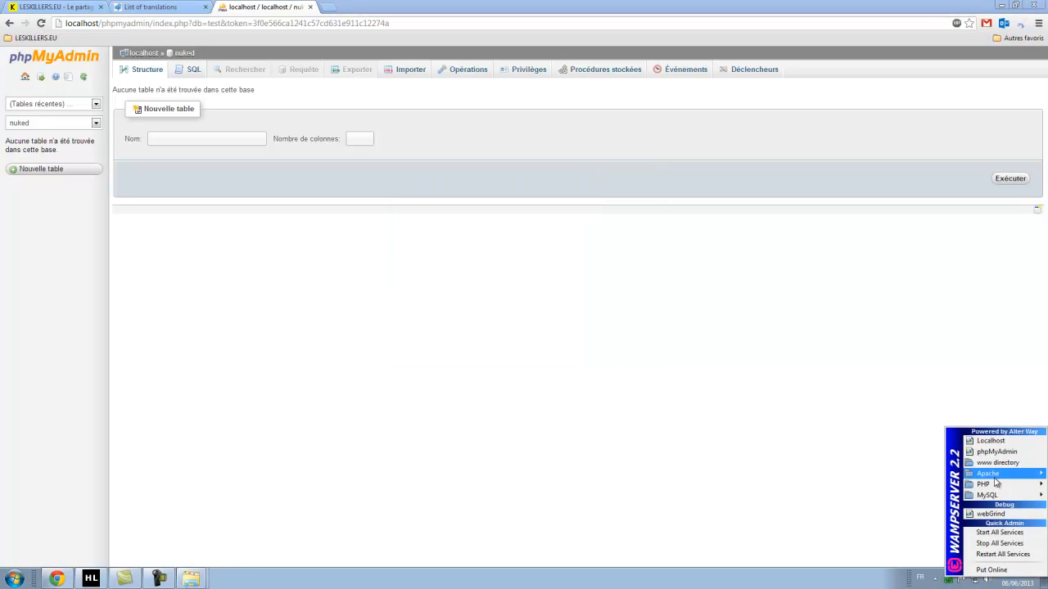
click(997, 444)
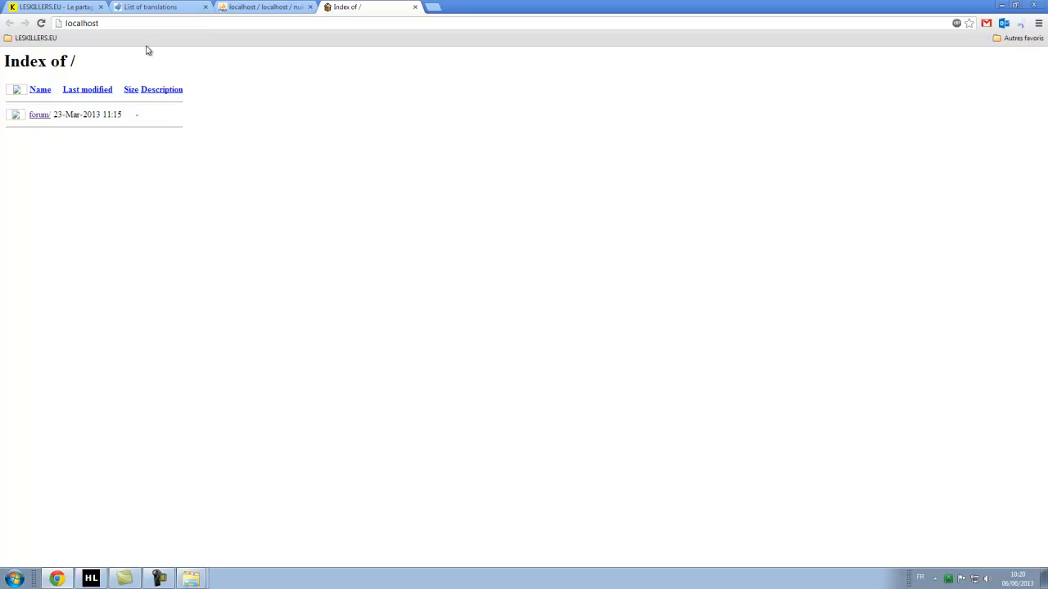
Load localhost/forum/install/ to open the MyBB installer's Welcome page.
click(99, 23)
click(149, 24)
text(/forum/)
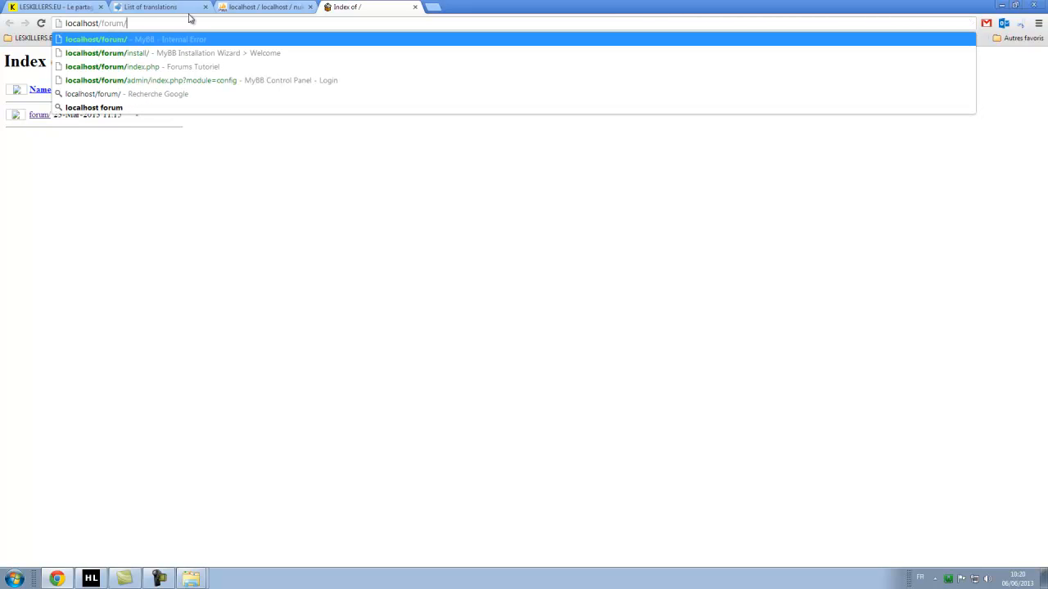
text(install/)
key(Return)
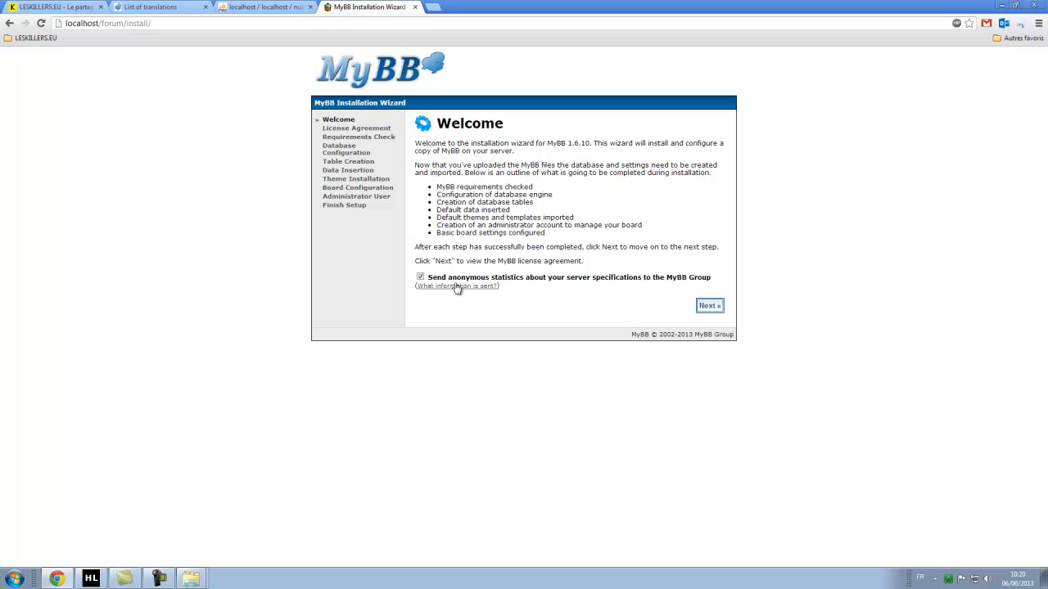
In the french pack folder, select and copy the images, inc and install folders.
mouse_move(196, 573)
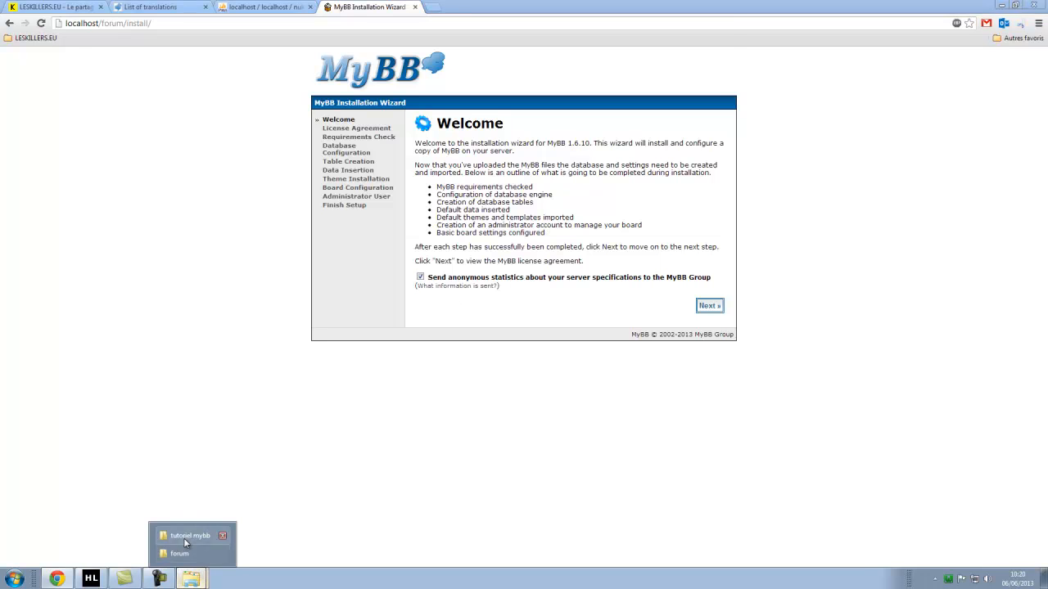
click(192, 554)
click(254, 205)
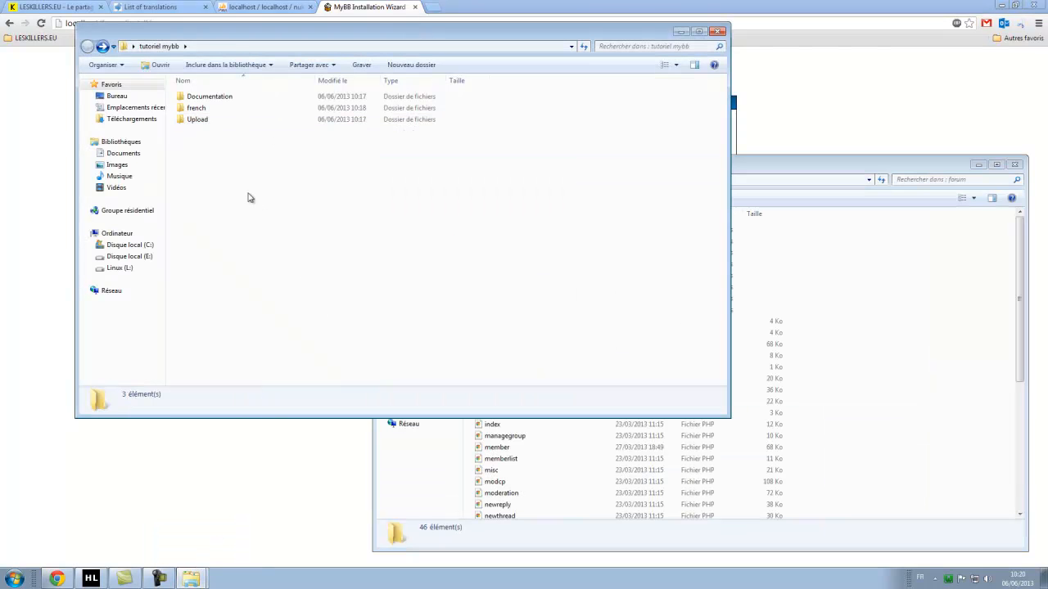
double_click(197, 107)
click(211, 141)
click(432, 202)
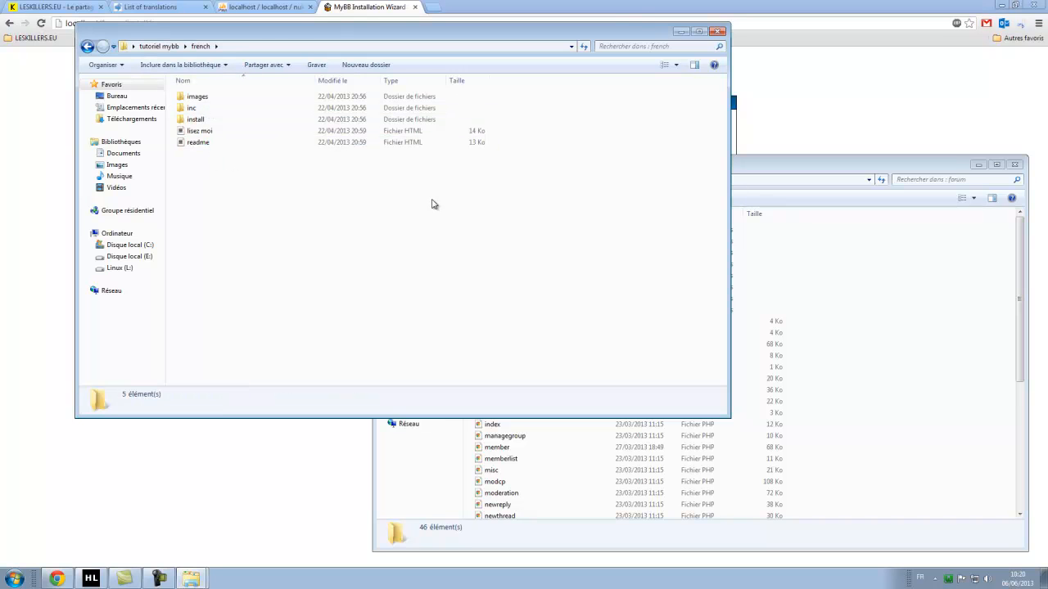
drag(509, 125, 453, 96)
key(ctrl+c)
Paste them into C:\wamp\www\forum, merging folders and replacing all existing files.
click(897, 361)
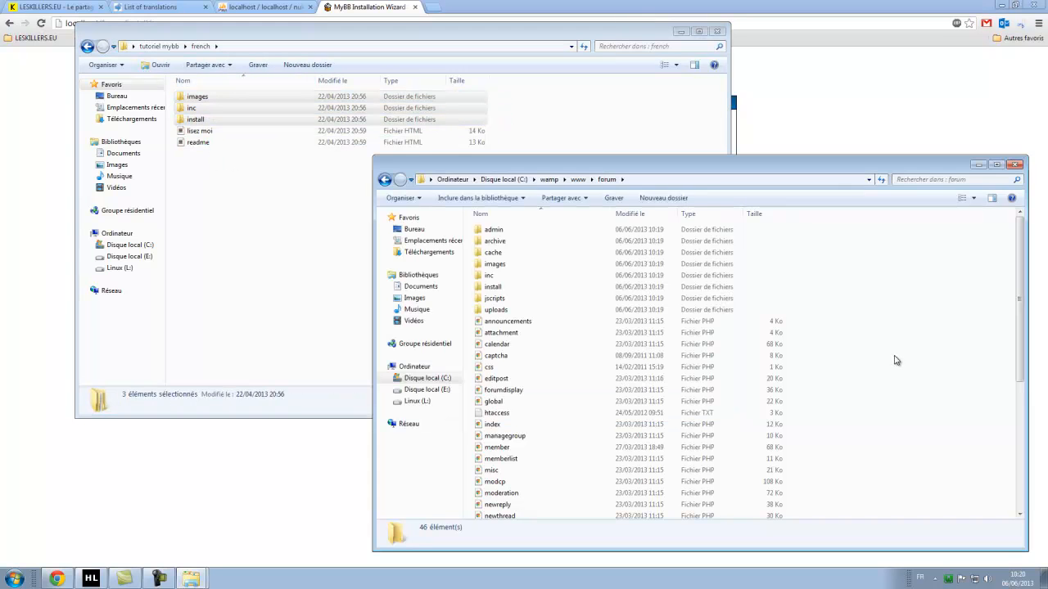
key(ctrl+v)
click(528, 396)
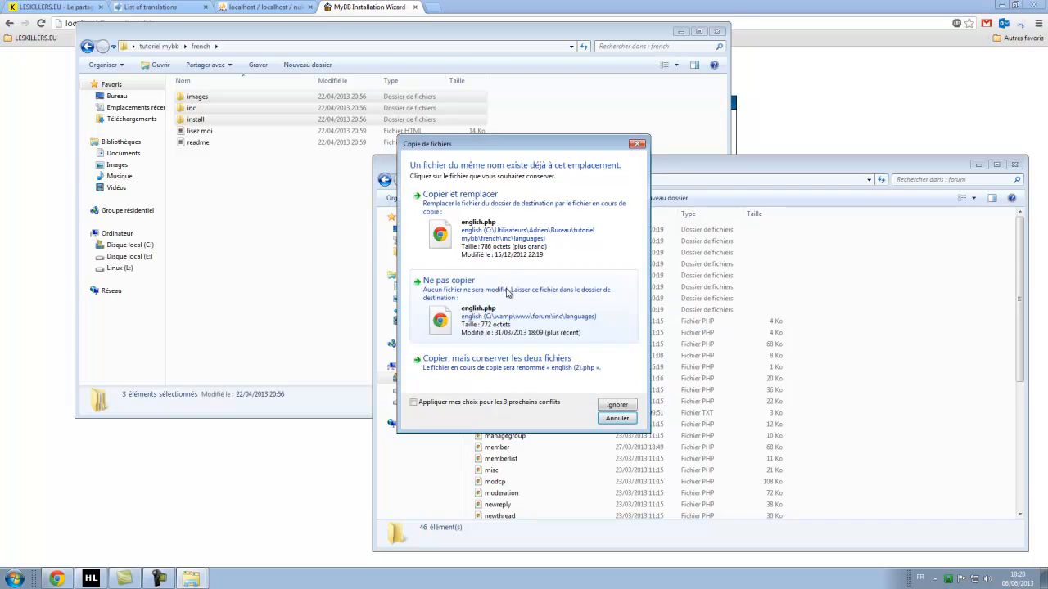
click(470, 402)
click(485, 233)
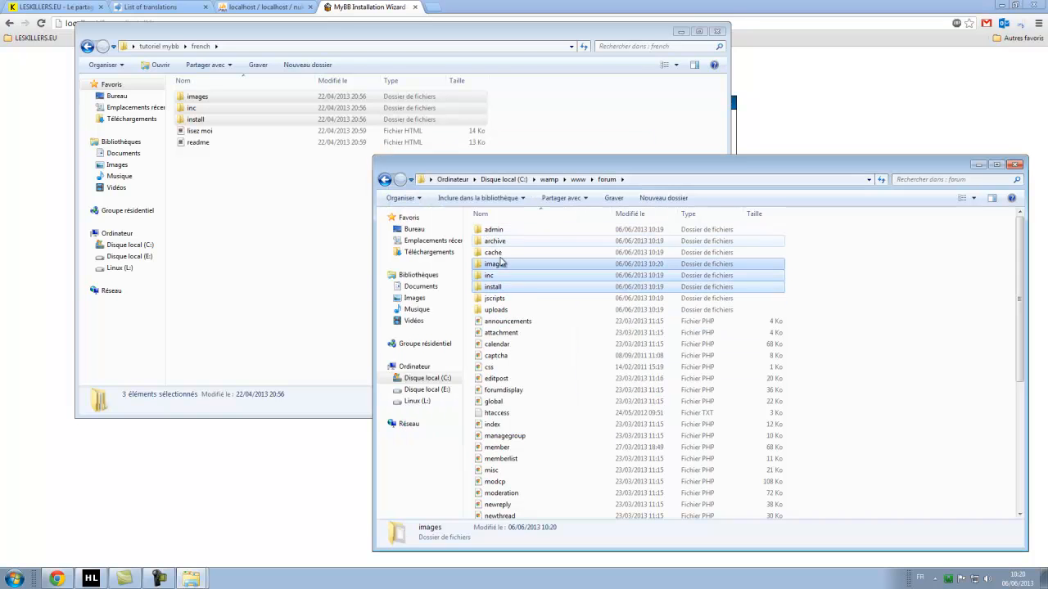
click(969, 324)
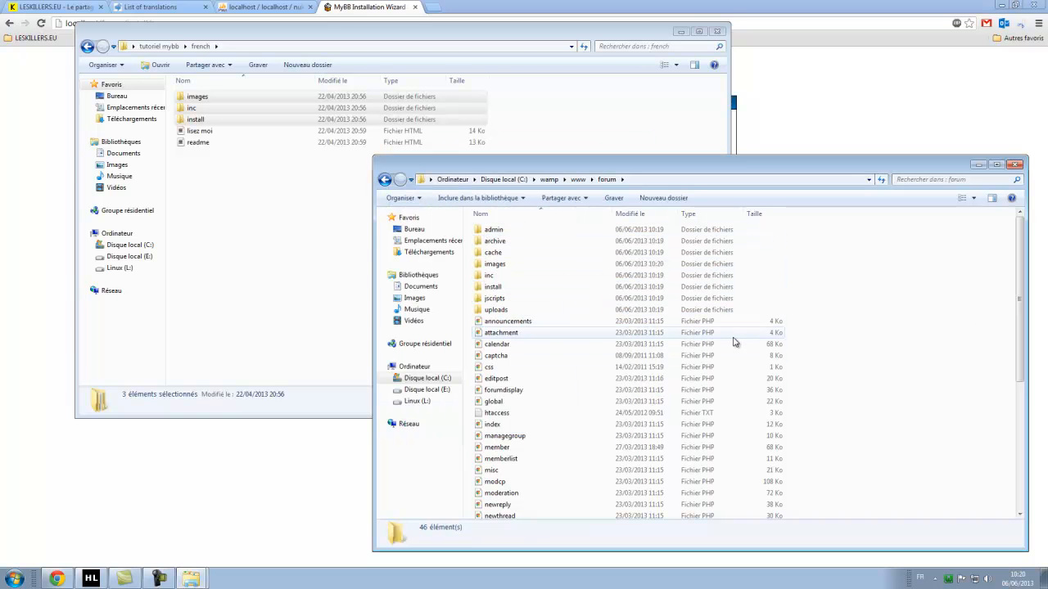
Reload the installer page in Chrome so it displays in French.
click(301, 508)
key(ctrl+l)
key(Return)
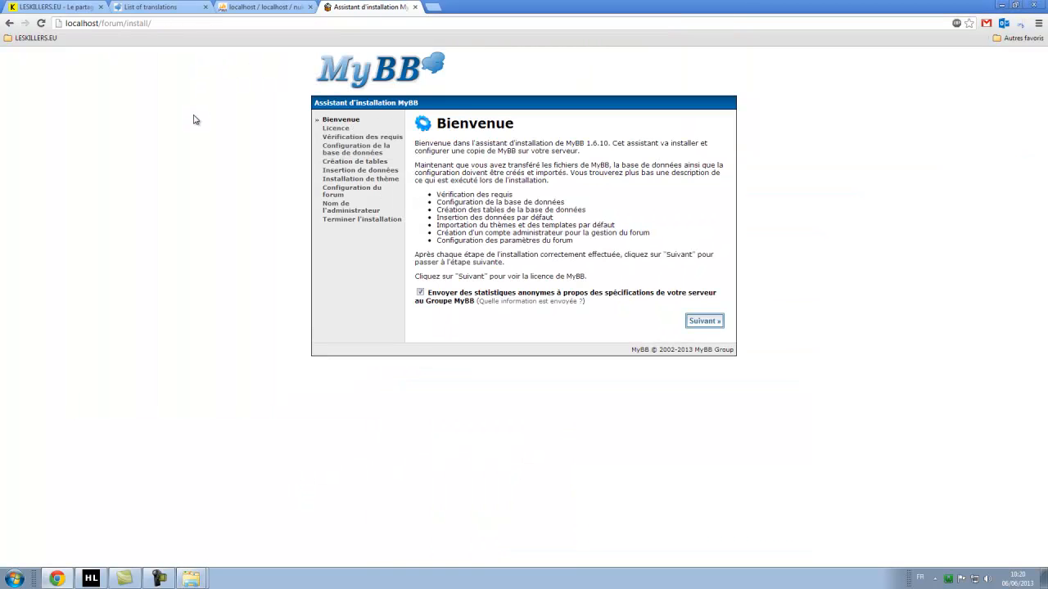
Read the French Bienvenue page's introduction and statistics option.
drag(505, 151, 601, 204)
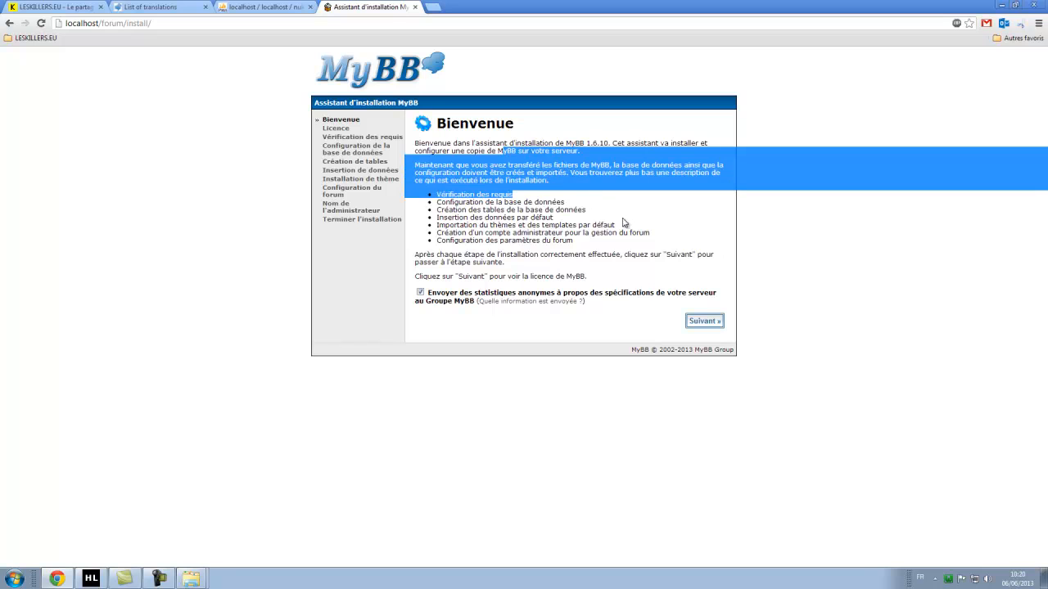
click(731, 286)
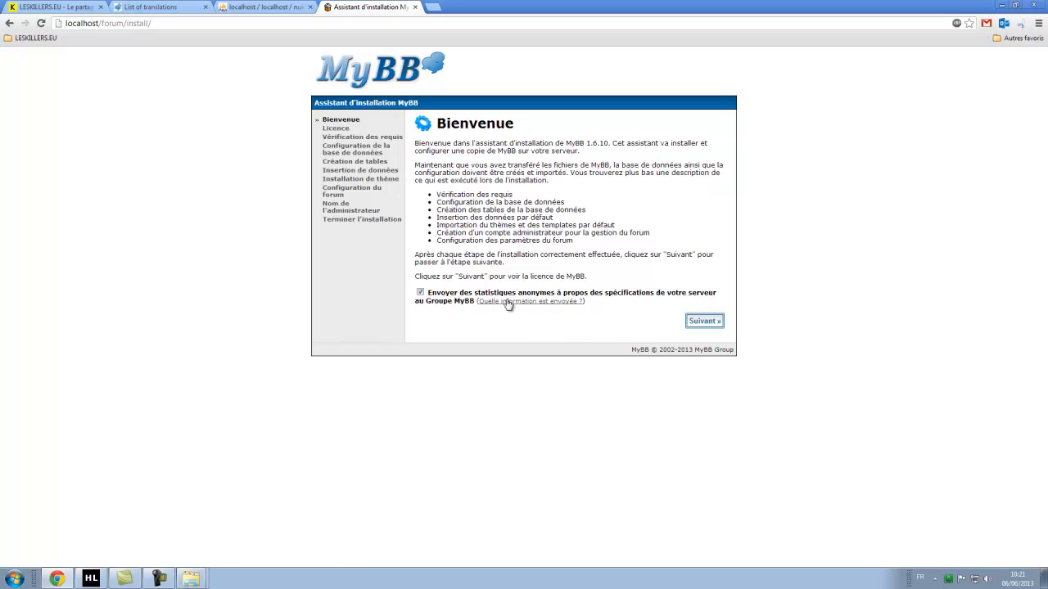
drag(450, 293, 623, 315)
drag(451, 304, 478, 350)
click(479, 381)
Move to the licence step, scroll through the GNU LGPL text and accept it.
click(704, 323)
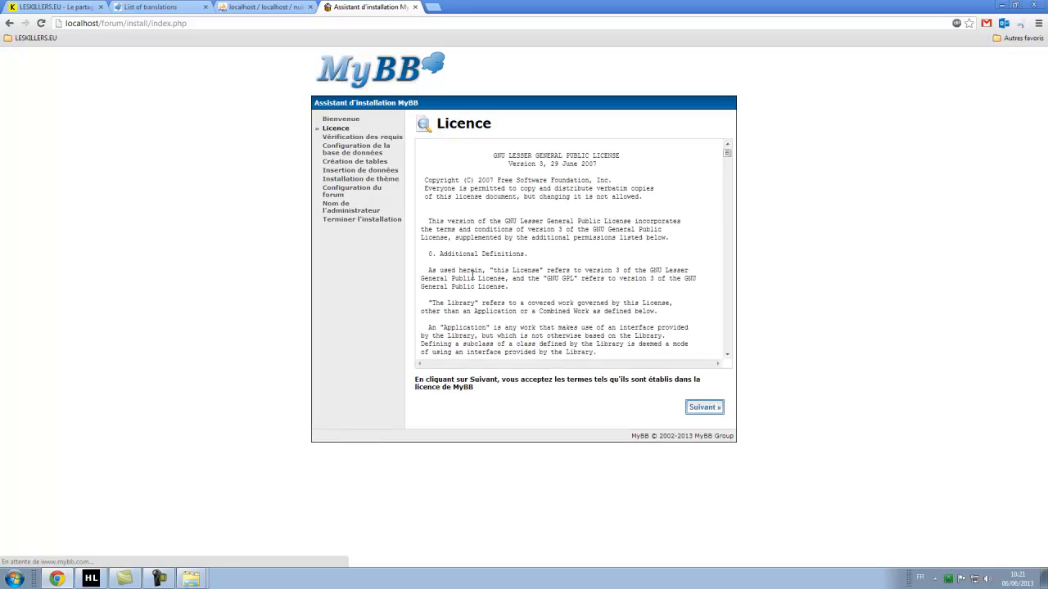
drag(727, 154, 725, 361)
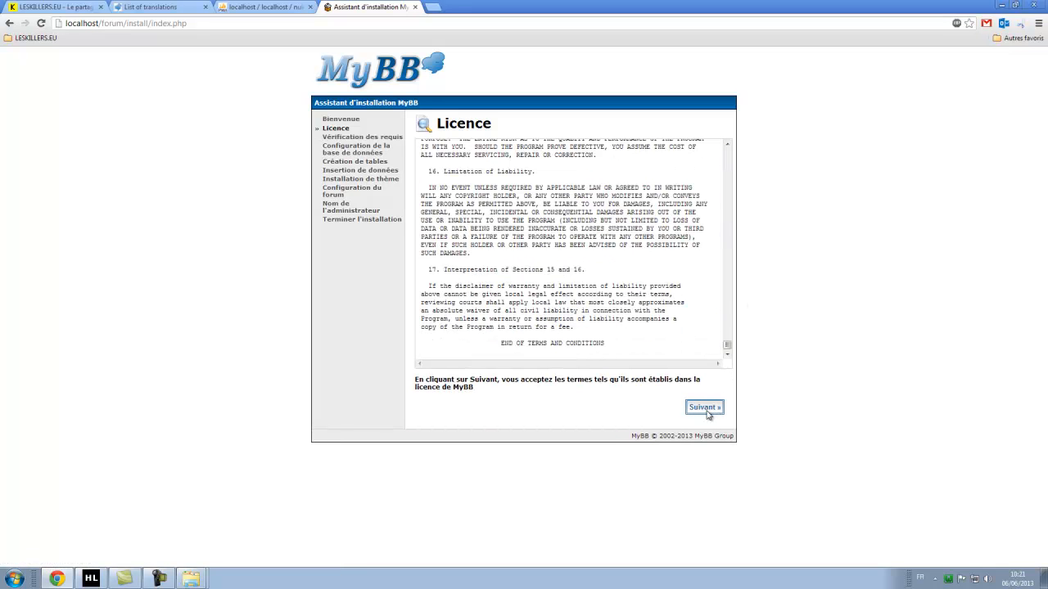
click(705, 409)
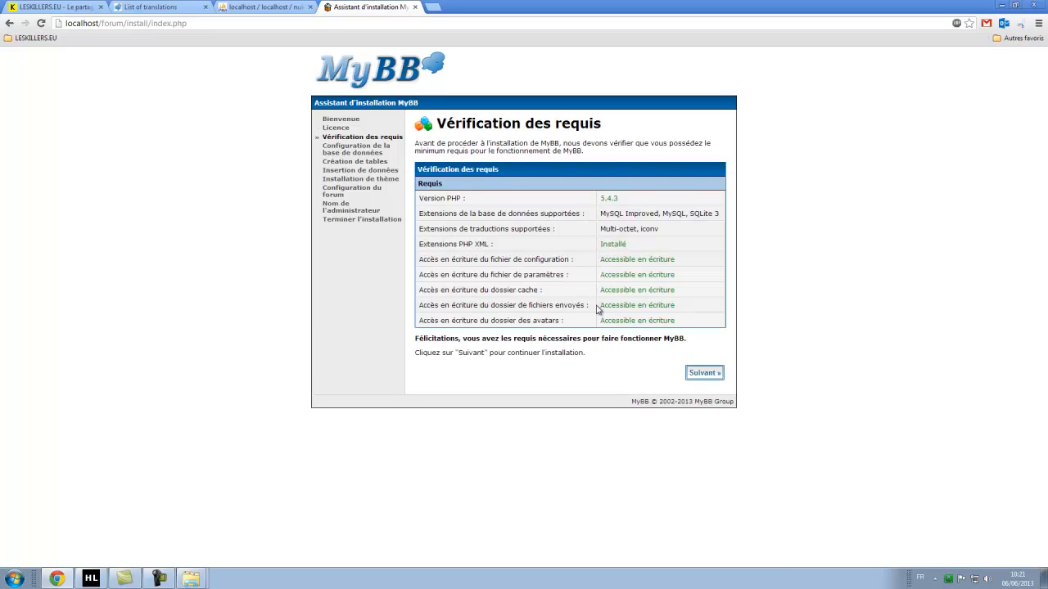
Review the passed requirements check (database, translation, PHP XML) and continue to database setup.
drag(439, 214, 696, 213)
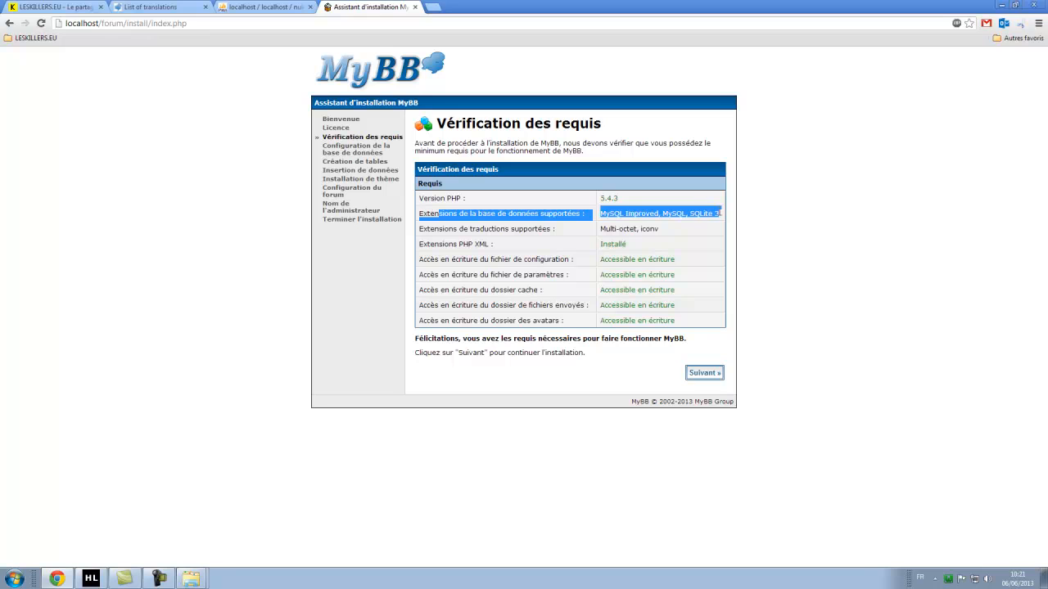
click(701, 234)
drag(439, 229, 665, 229)
click(659, 246)
drag(487, 245, 624, 244)
click(676, 276)
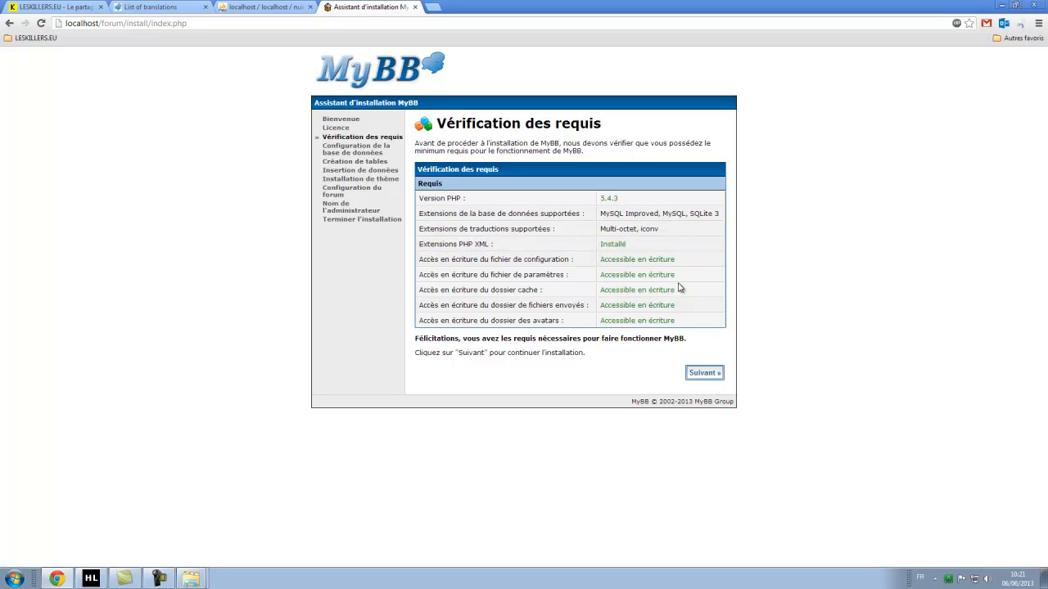
click(704, 374)
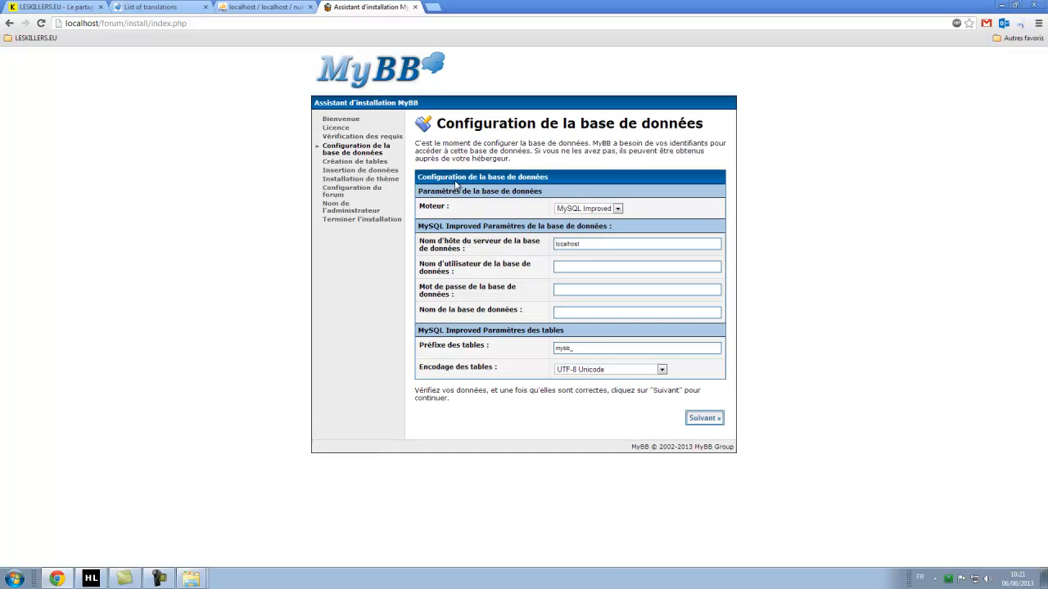
Check the database engine list and keep MySQL Improved selected.
click(618, 208)
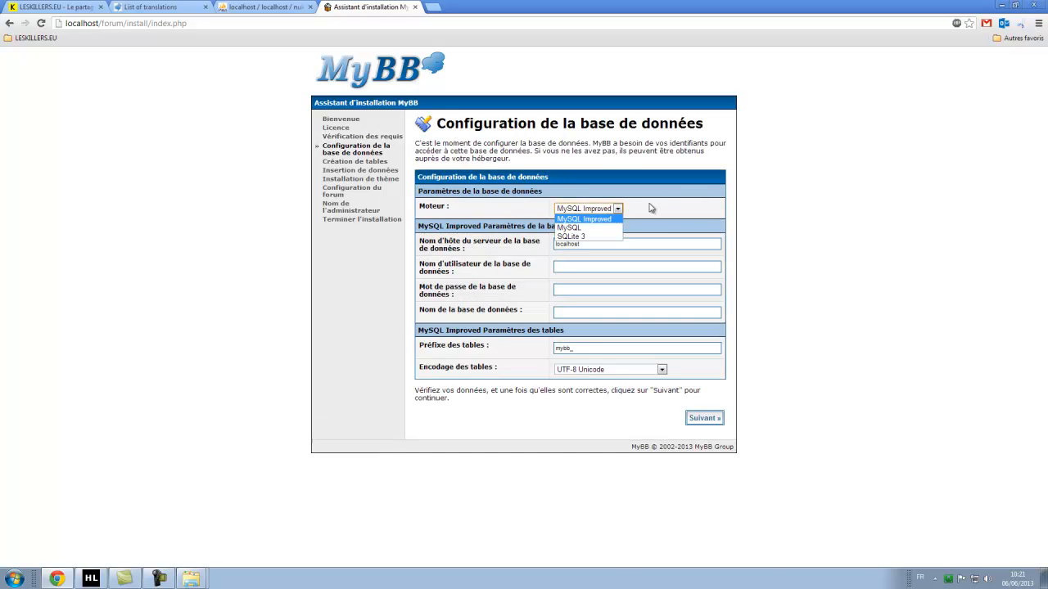
click(670, 207)
click(589, 211)
click(653, 214)
click(591, 210)
click(655, 212)
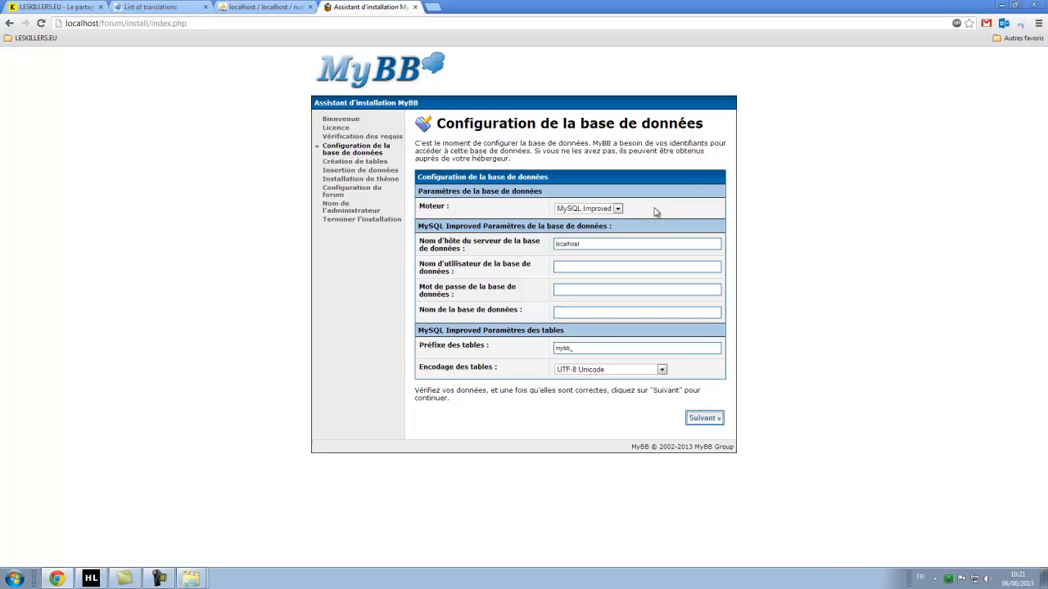
click(603, 210)
click(654, 218)
click(604, 213)
click(651, 219)
click(606, 210)
click(659, 214)
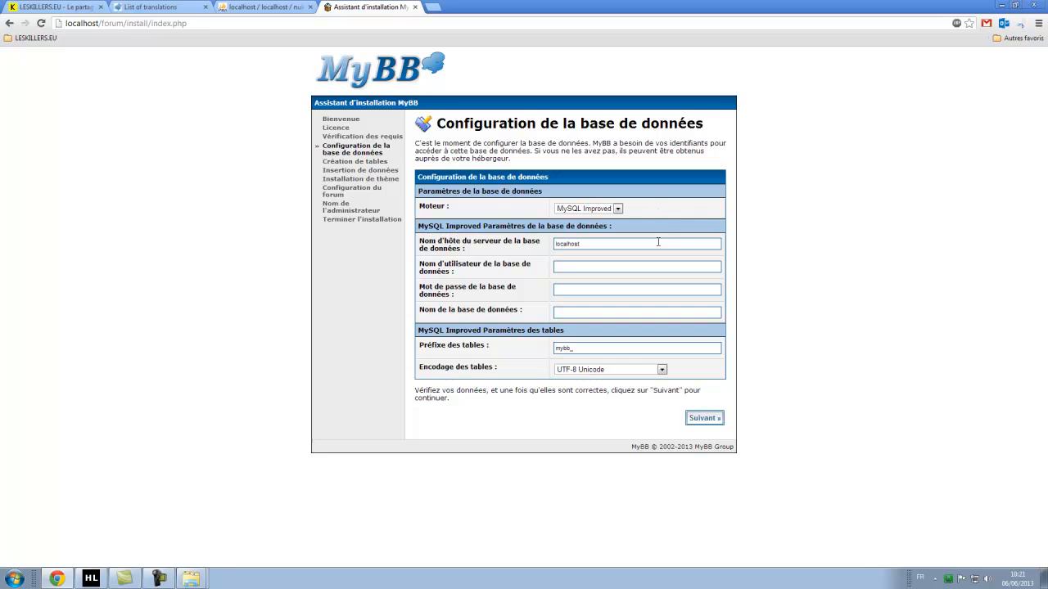
Leave the hostname as localhost and move to the username field.
click(604, 267)
drag(599, 243, 553, 246)
click(585, 270)
double_click(591, 243)
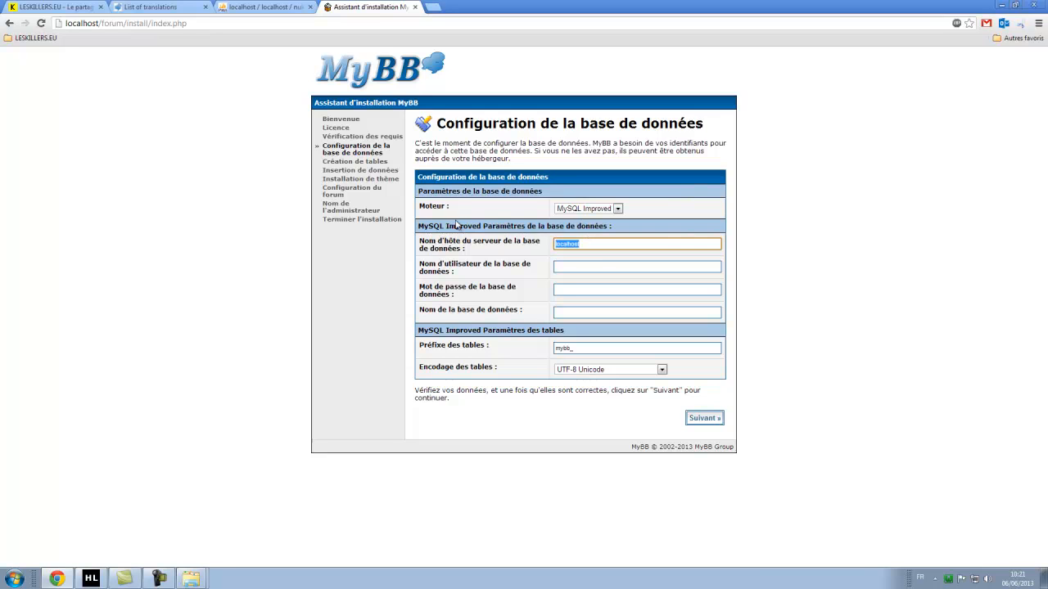
click(600, 244)
drag(607, 245, 514, 267)
click(511, 267)
click(525, 243)
click(516, 267)
click(585, 268)
click(504, 288)
click(600, 267)
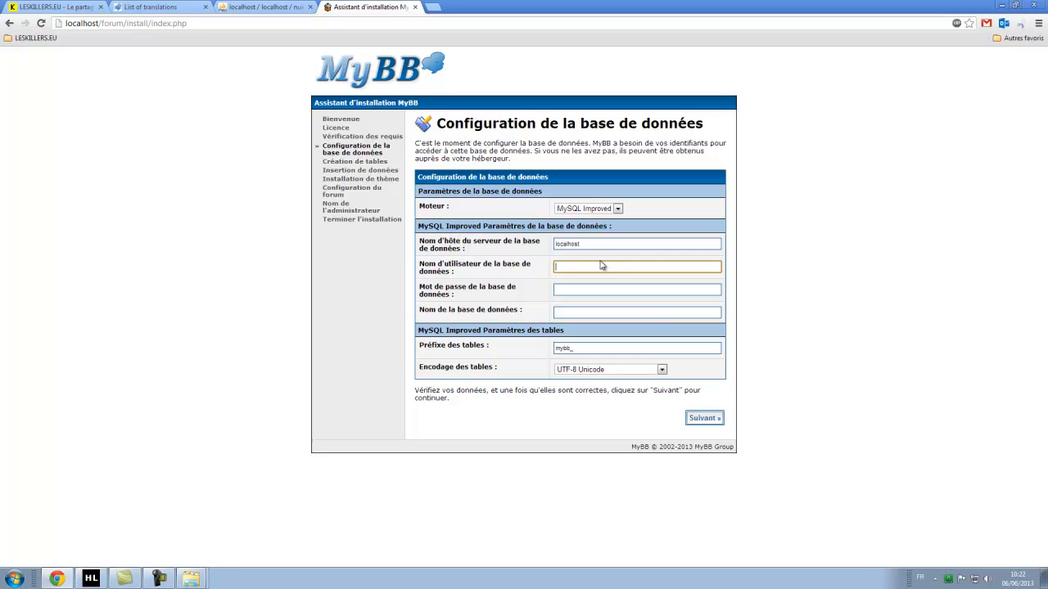
Enter root as the database username and close the phpMyAdmin tab.
text(root)
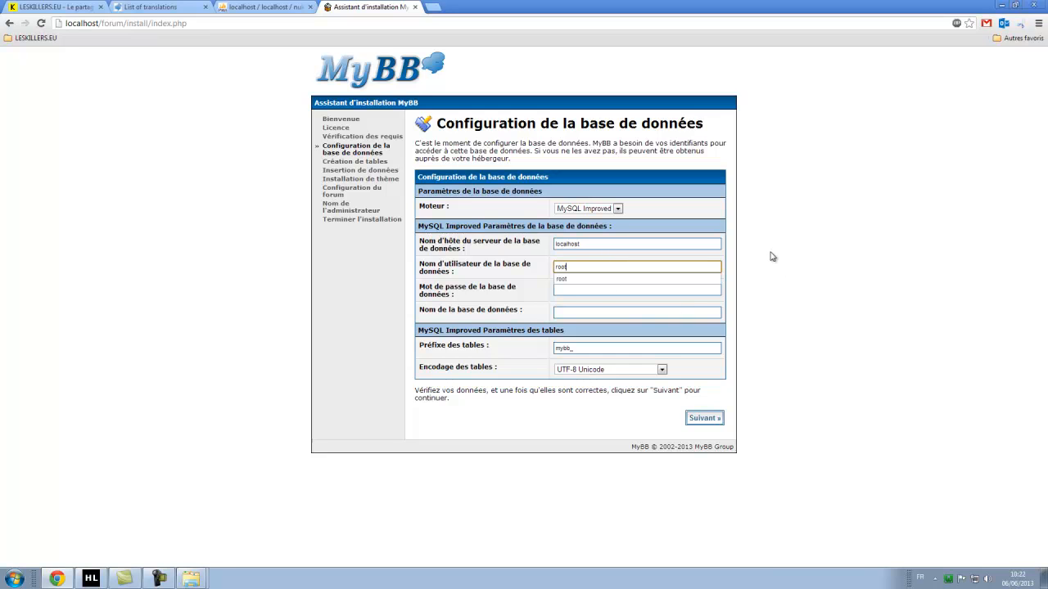
click(855, 262)
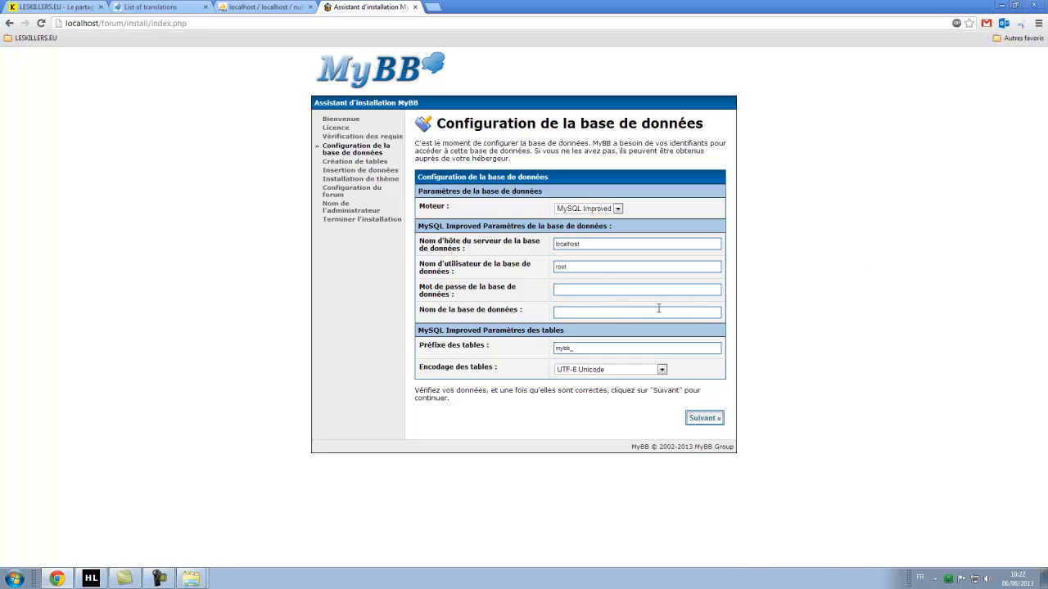
click(564, 289)
click(583, 313)
click(309, 7)
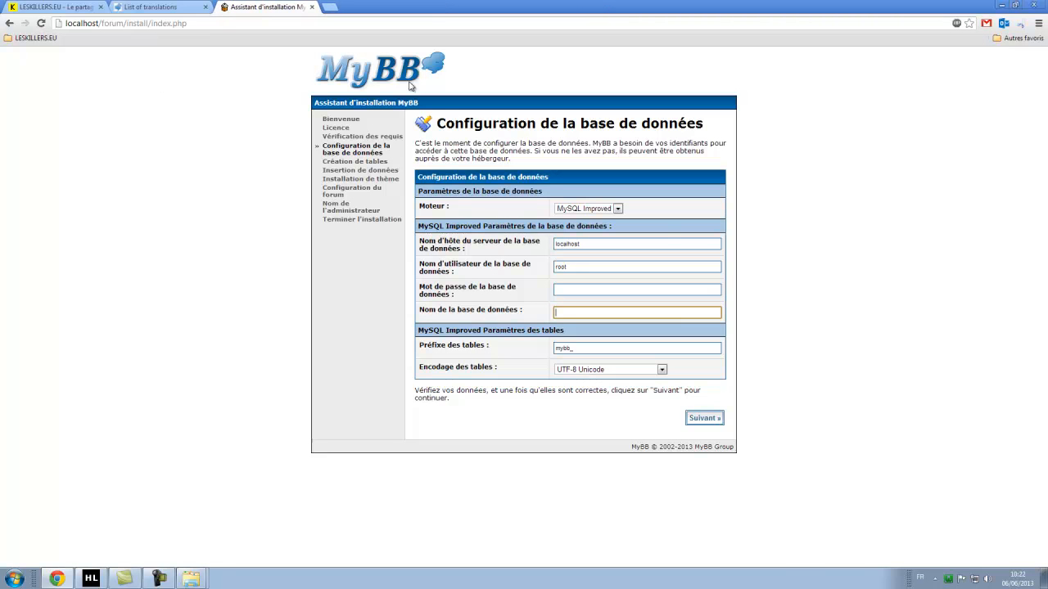
click(955, 582)
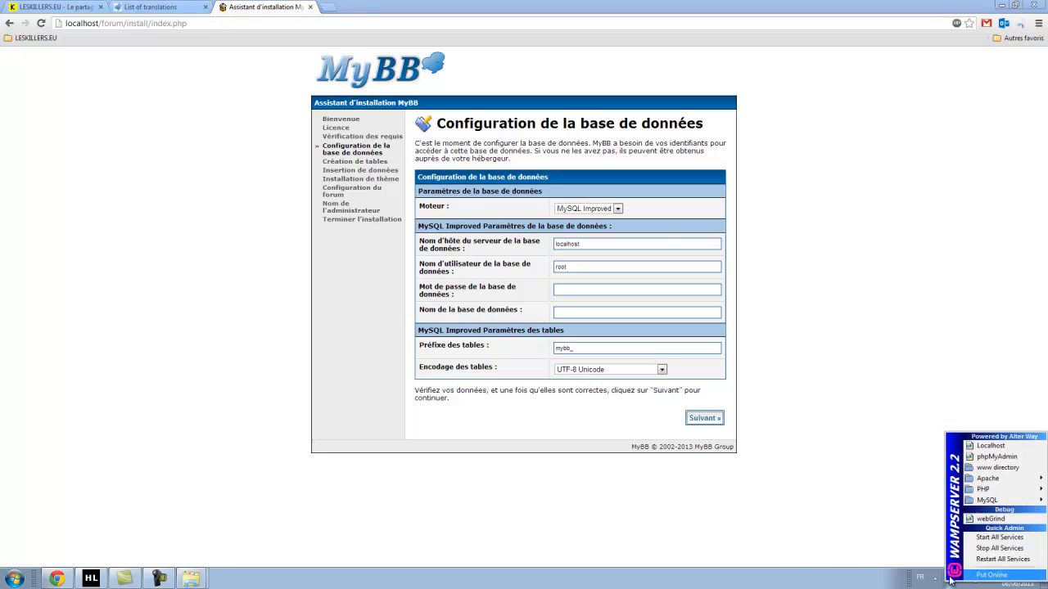
Create an empty database named forum in phpMyAdmin, then close its tab.
click(997, 457)
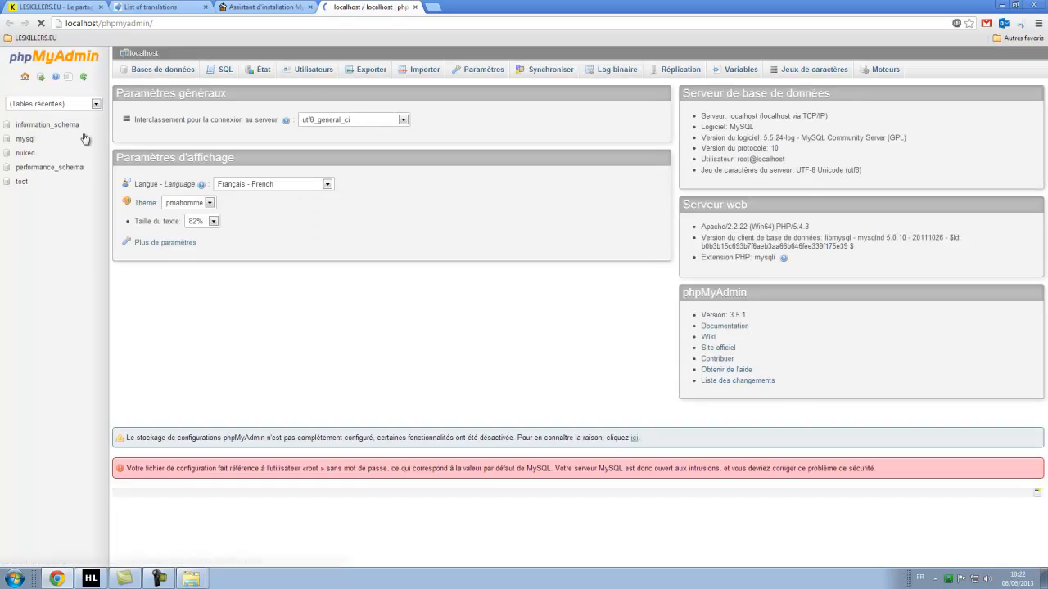
click(180, 72)
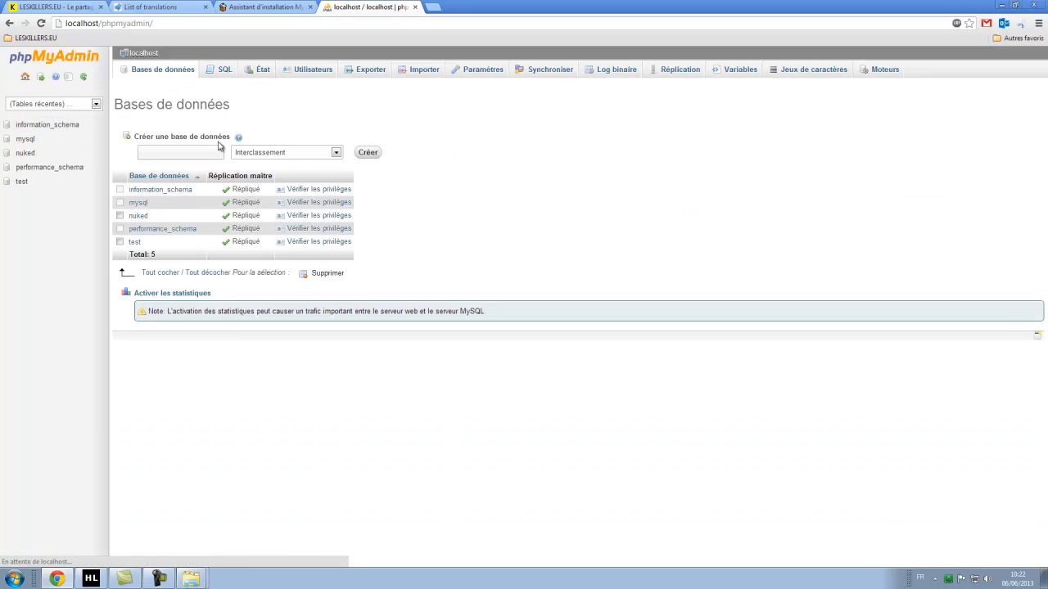
click(192, 154)
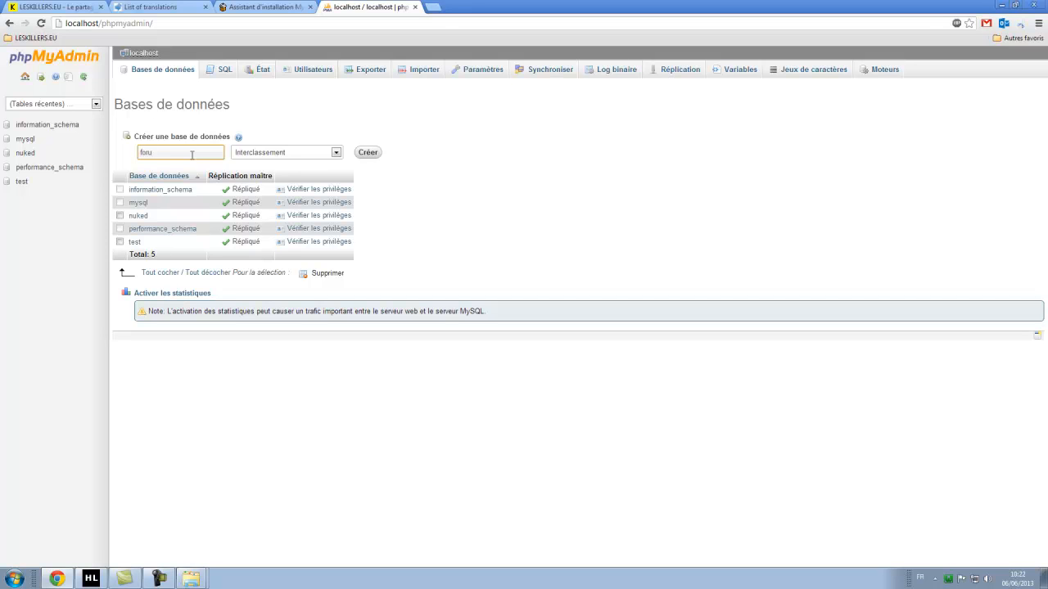
click(367, 153)
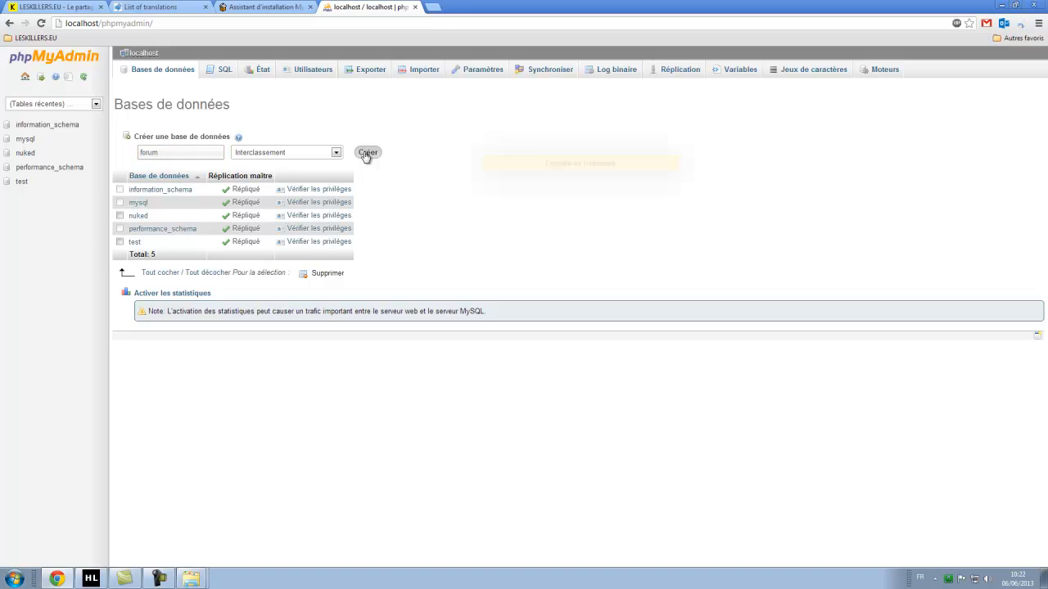
click(414, 7)
Enter forum as the database name, check the mybb_ prefix, and reopen phpMyAdmin from WampServer.
click(587, 314)
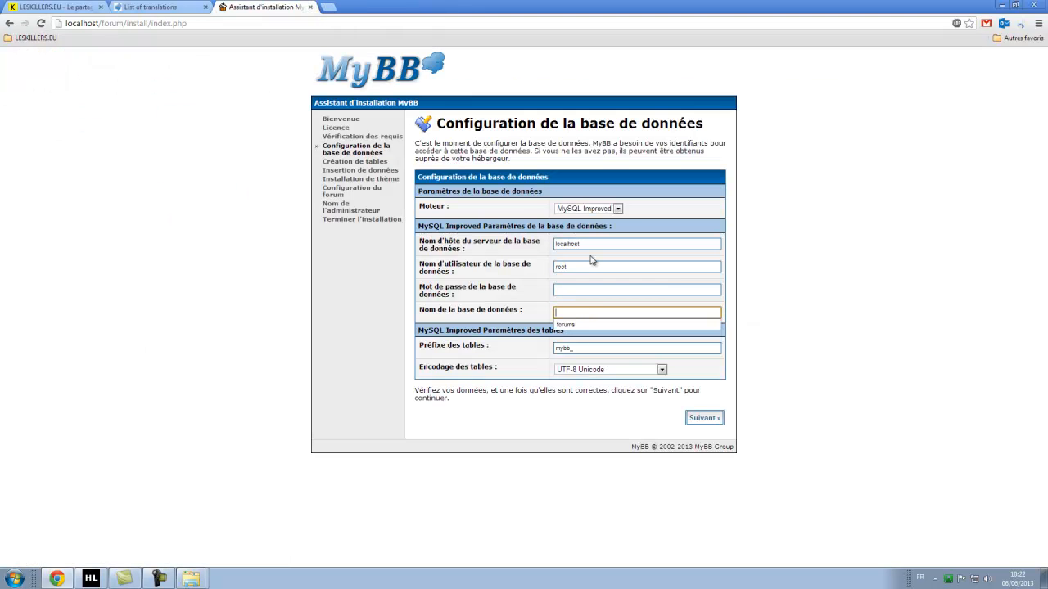
click(853, 379)
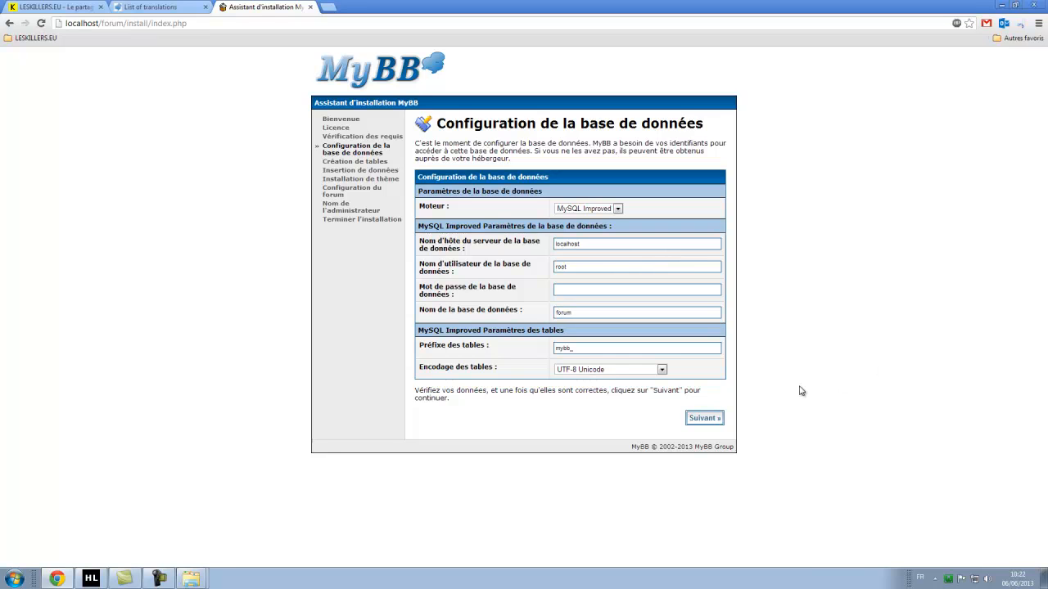
click(572, 348)
double_click(572, 349)
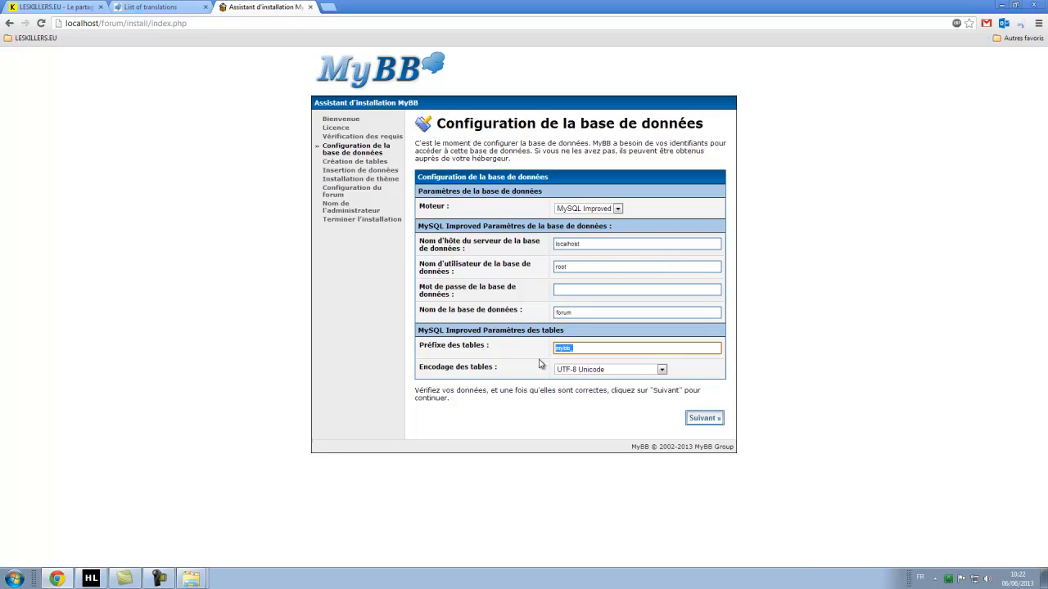
drag(579, 349, 548, 349)
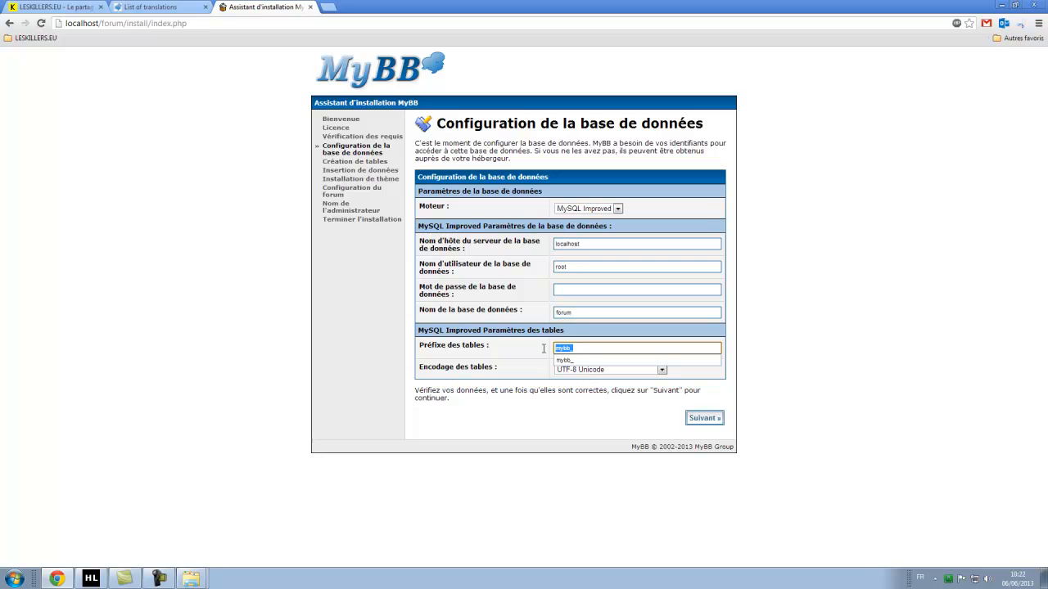
click(327, 388)
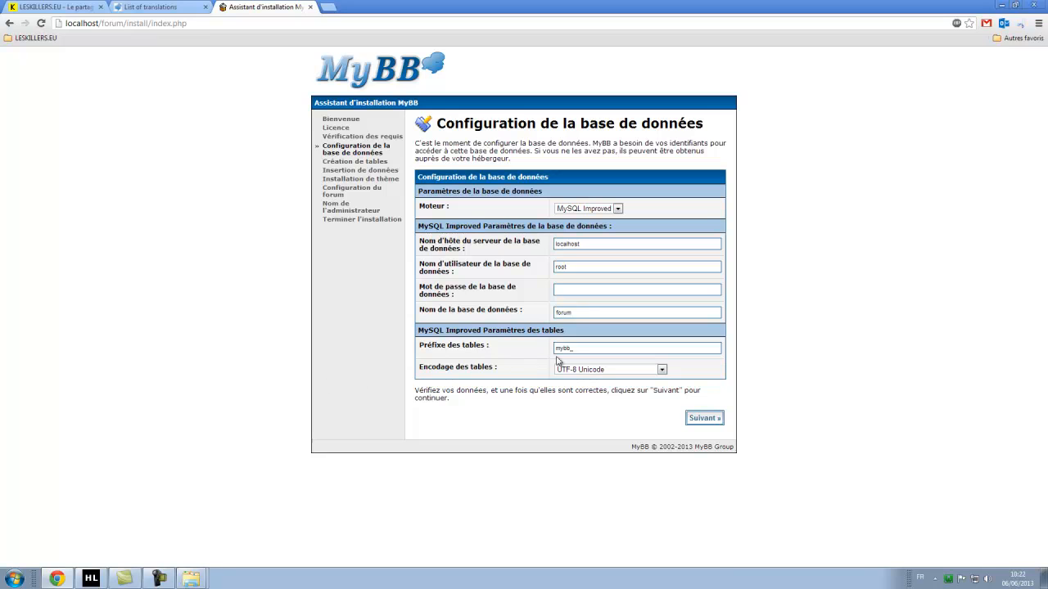
click(947, 581)
click(998, 452)
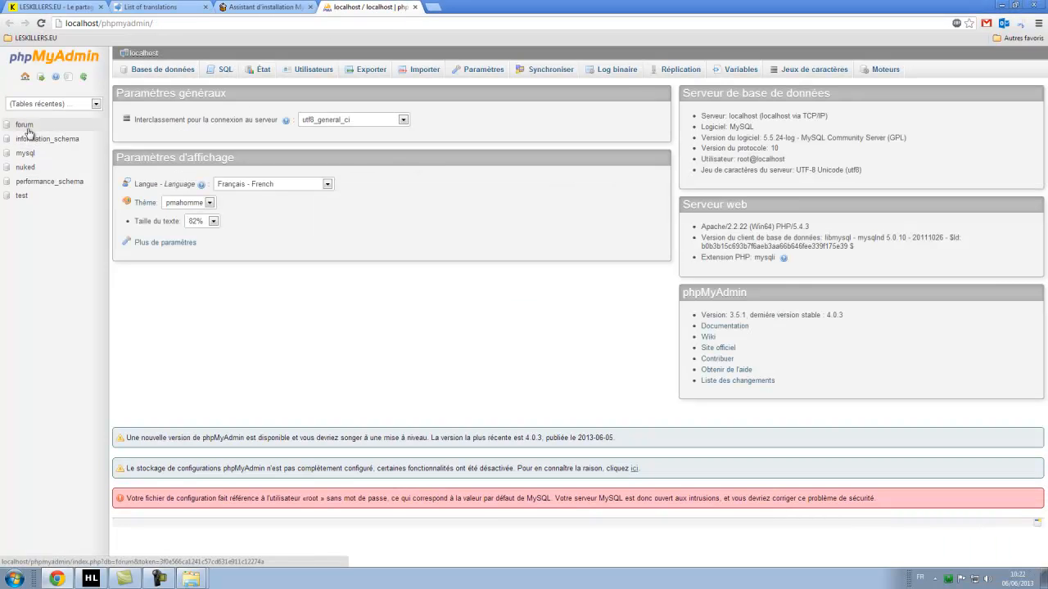
Open the forum database in phpMyAdmin to confirm it has no tables, then return to the installer.
click(24, 127)
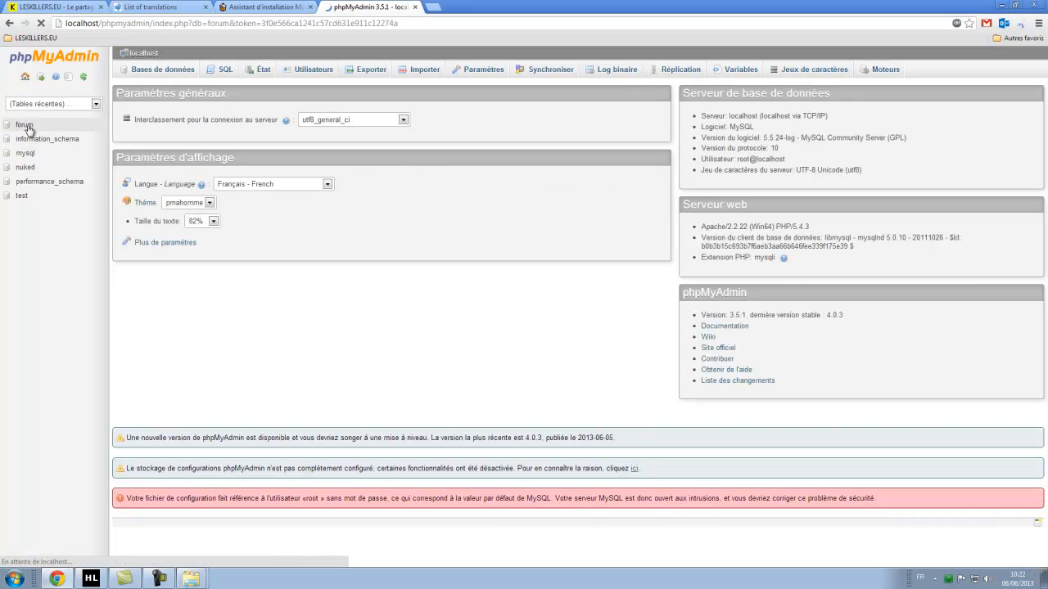
click(160, 136)
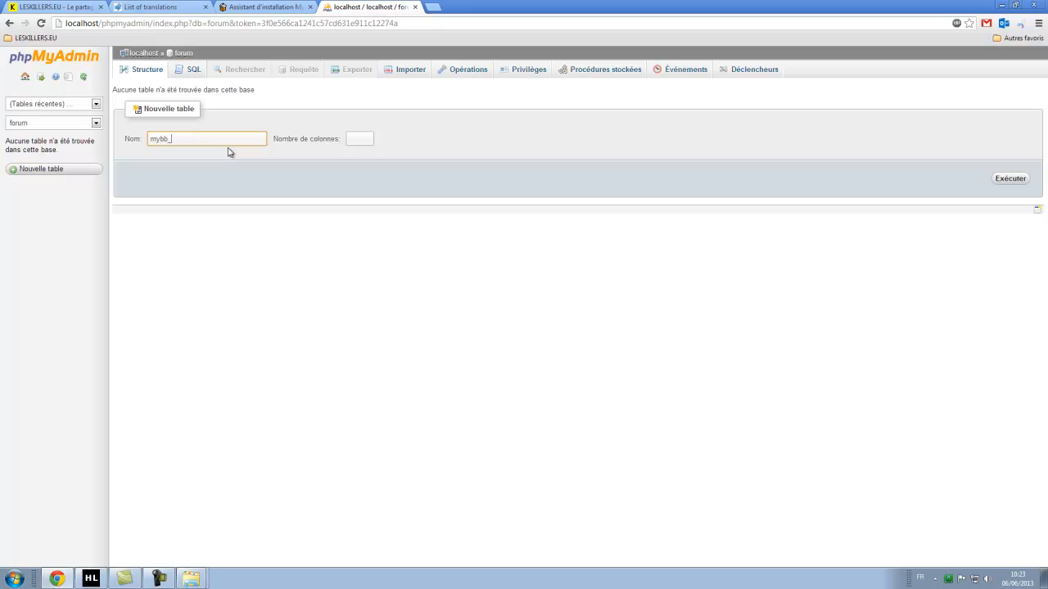
click(244, 287)
drag(200, 138, 71, 123)
click(280, 5)
drag(587, 350, 527, 344)
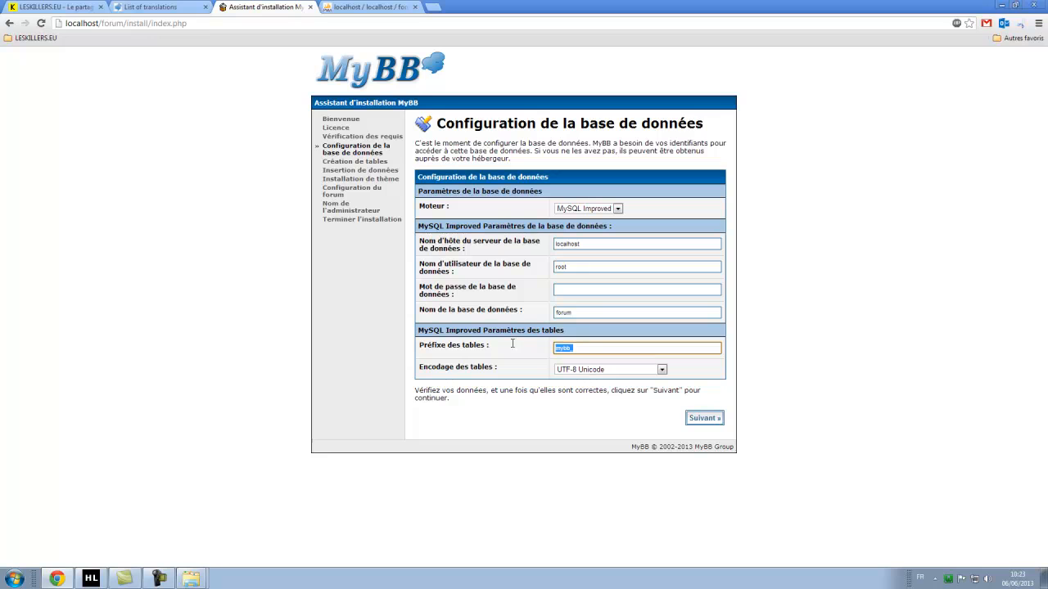
Check the mybb_ prefix and confirm in phpMyAdmin that the forum database has no tables yet.
click(349, 310)
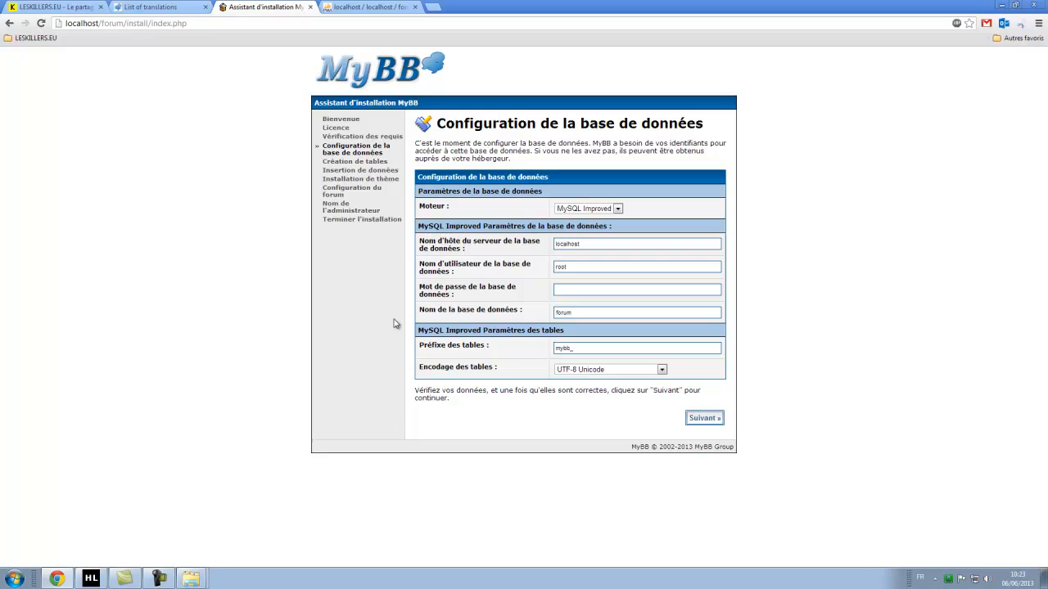
double_click(578, 348)
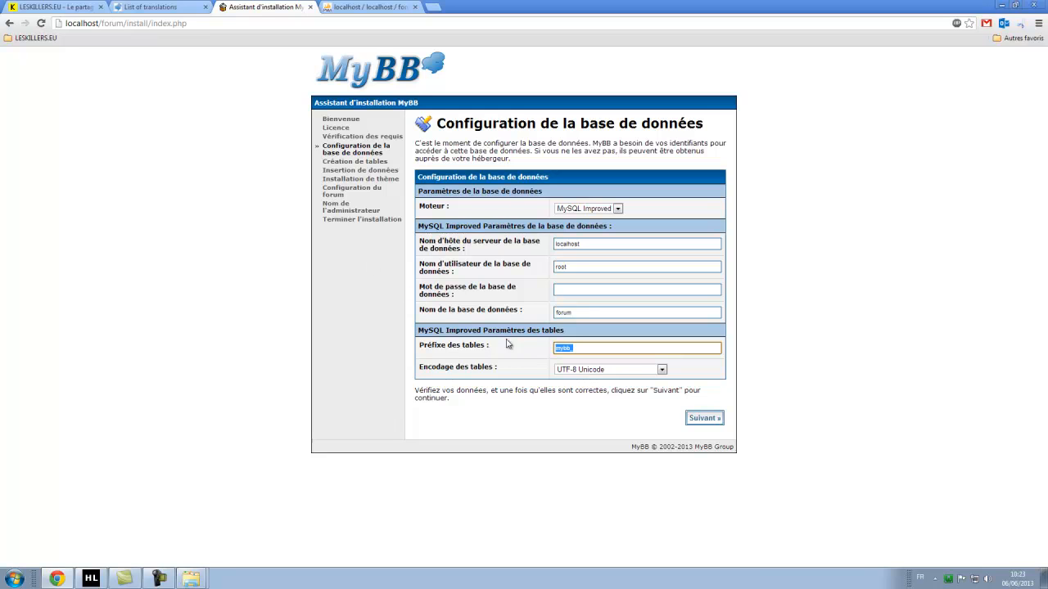
click(349, 7)
drag(22, 142, 85, 142)
click(167, 264)
click(253, 6)
Keep the mybb_ prefix and UTF-8 Unicode table encoding, then submit the database settings.
click(575, 347)
click(364, 353)
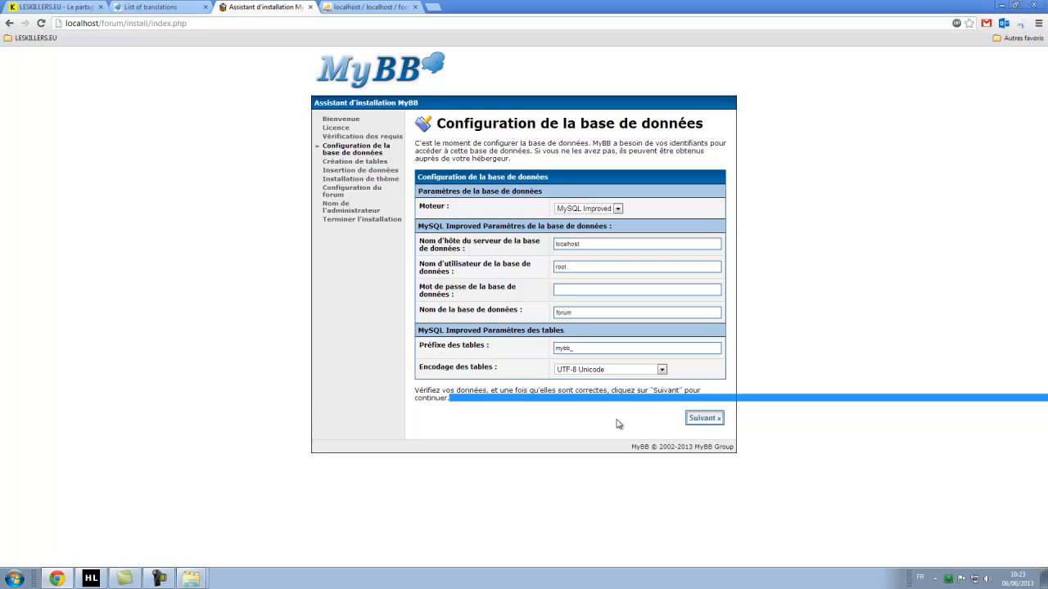
click(608, 370)
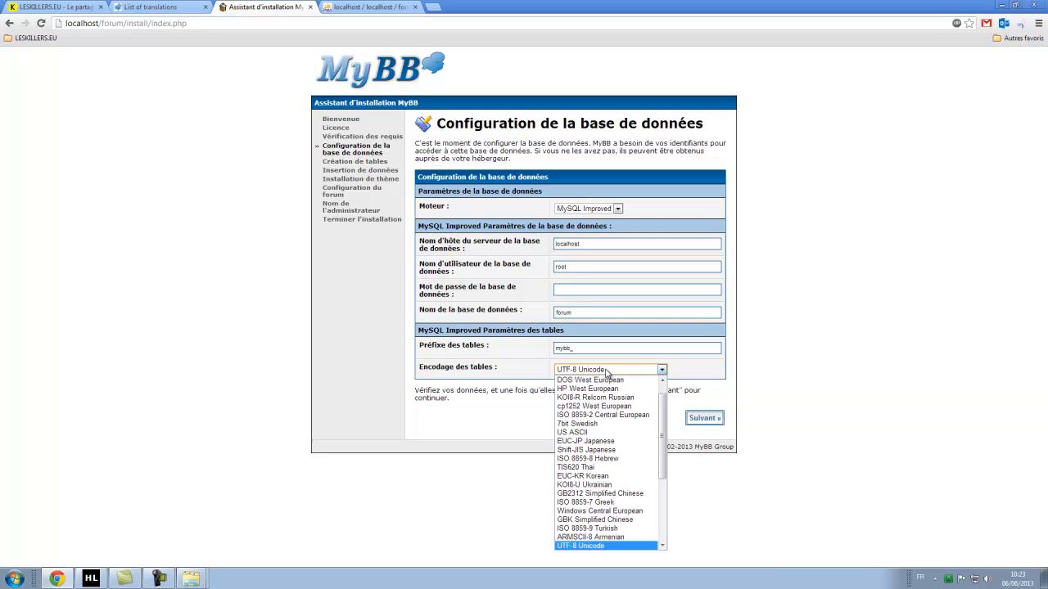
click(878, 349)
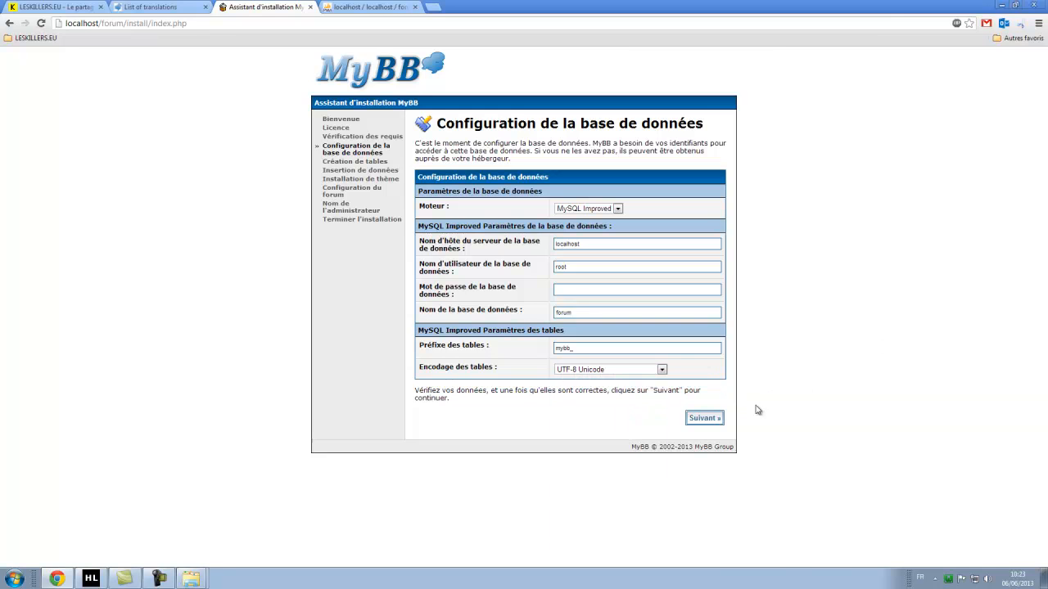
click(705, 419)
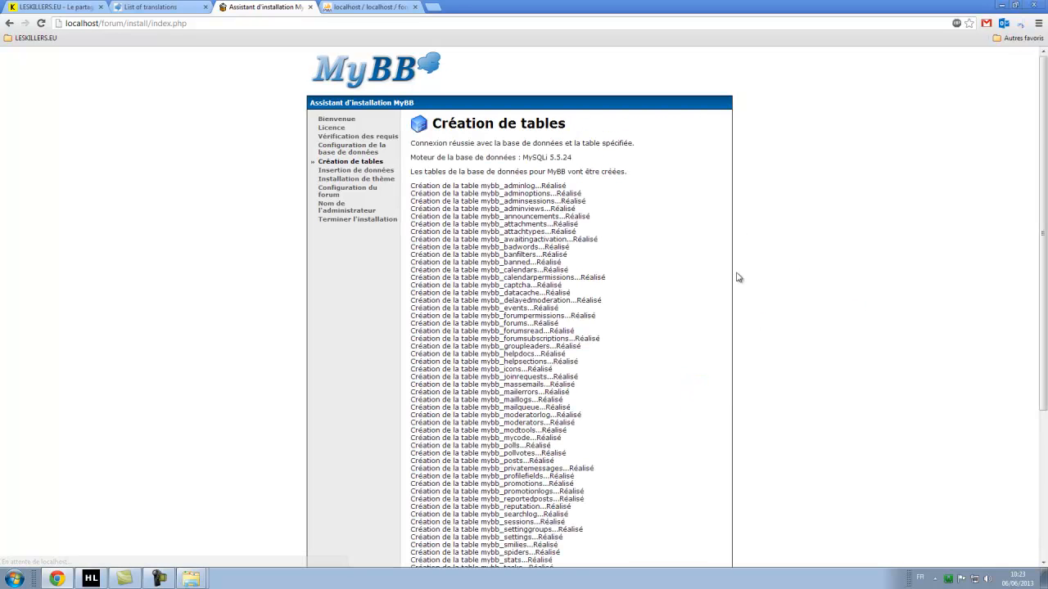
Advance past table creation, data population and theme installation to the forum configuration step.
scroll(698, 205, down, 3)
scroll(698, 205, down, 3)
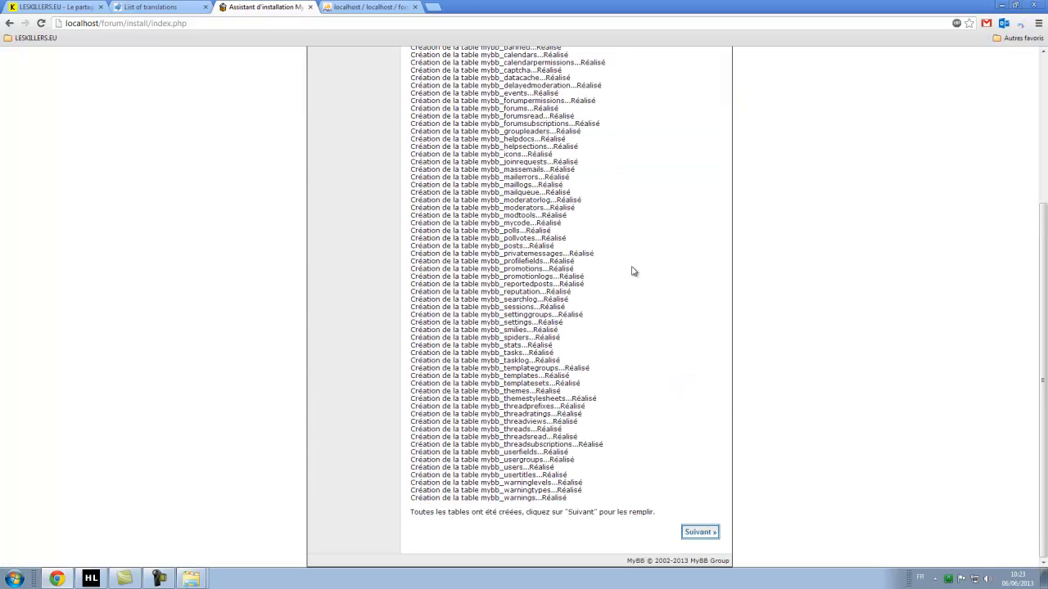
click(700, 533)
drag(510, 145, 611, 144)
click(620, 183)
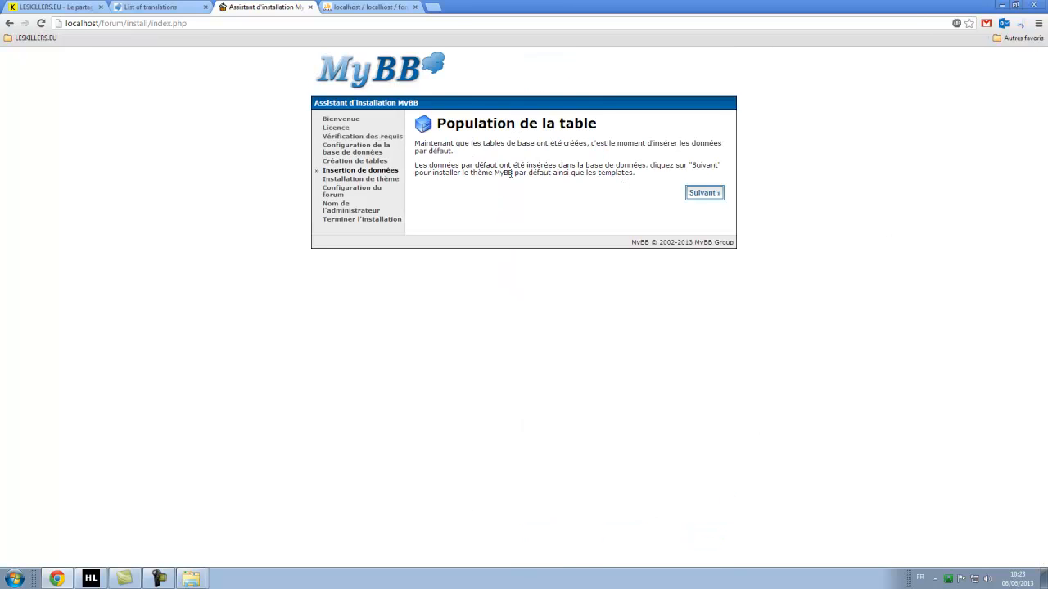
click(700, 193)
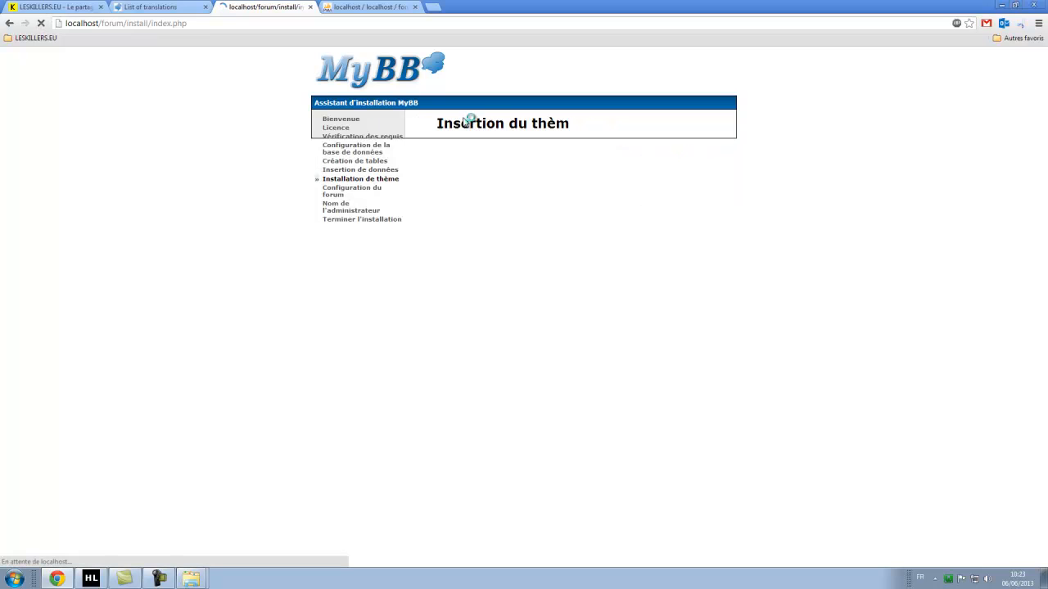
drag(426, 141, 563, 143)
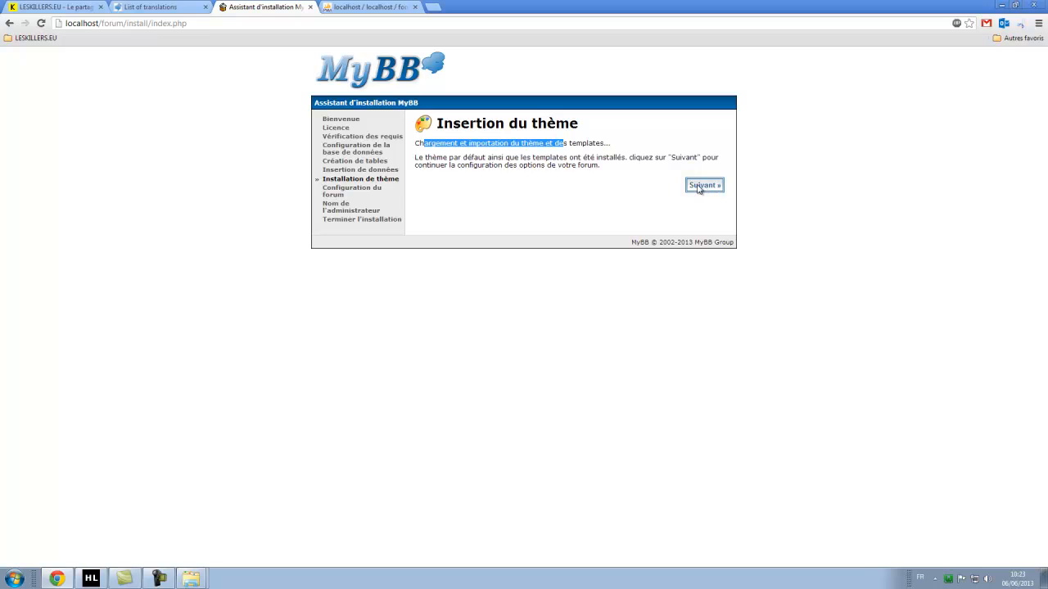
click(703, 187)
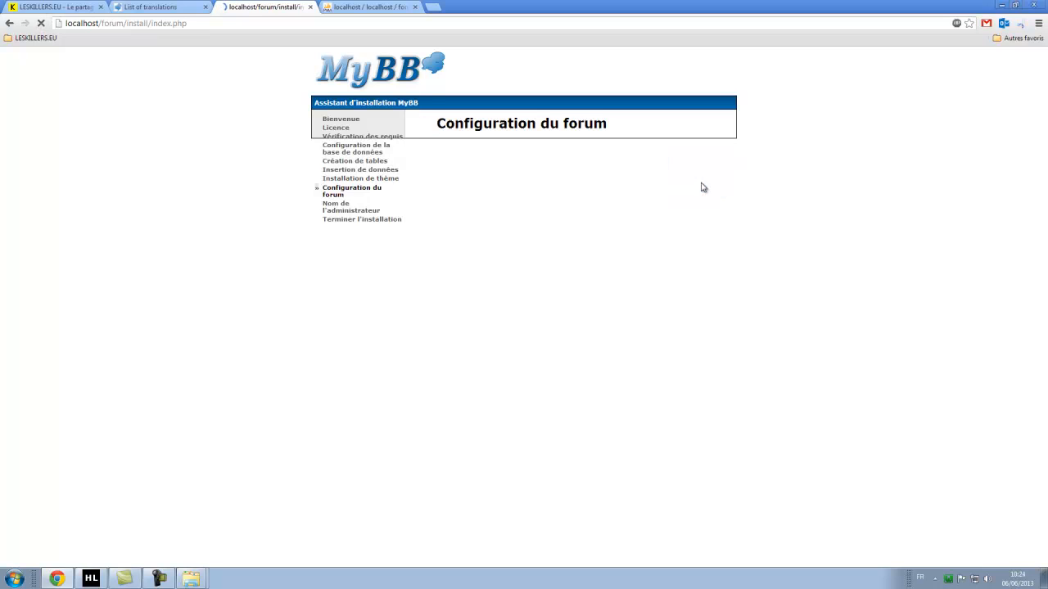
Set the forum name to Forums Tutoriel and clear the placeholder site name Your Website.
double_click(583, 218)
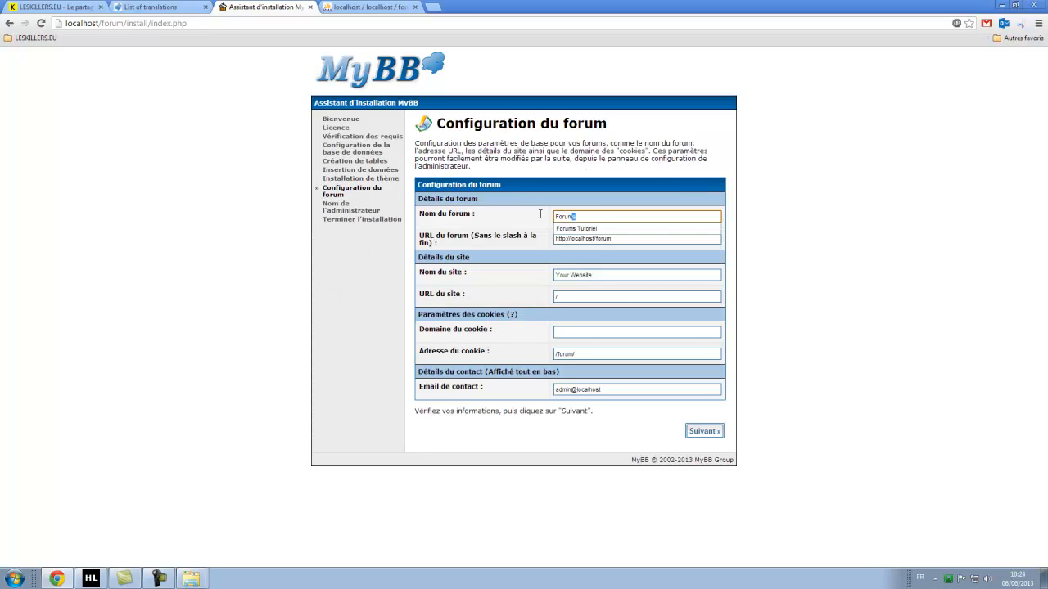
click(596, 232)
triple_click(604, 274)
key(BackSpace)
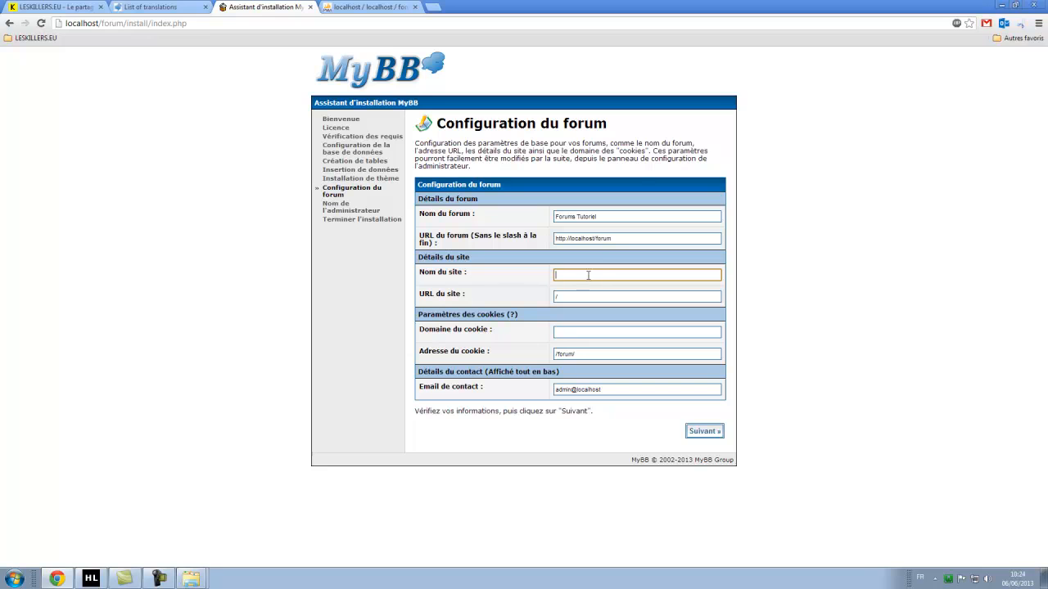
click(827, 262)
Open localhost in a new tab to check the forum folder's address.
click(368, 7)
click(432, 7)
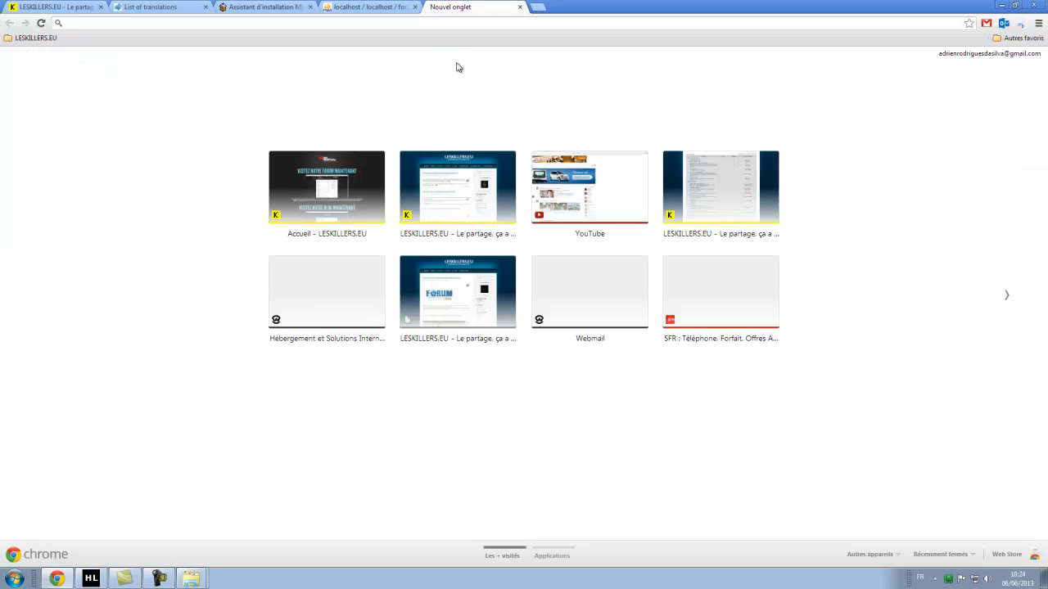
text(localhost)
key(Return)
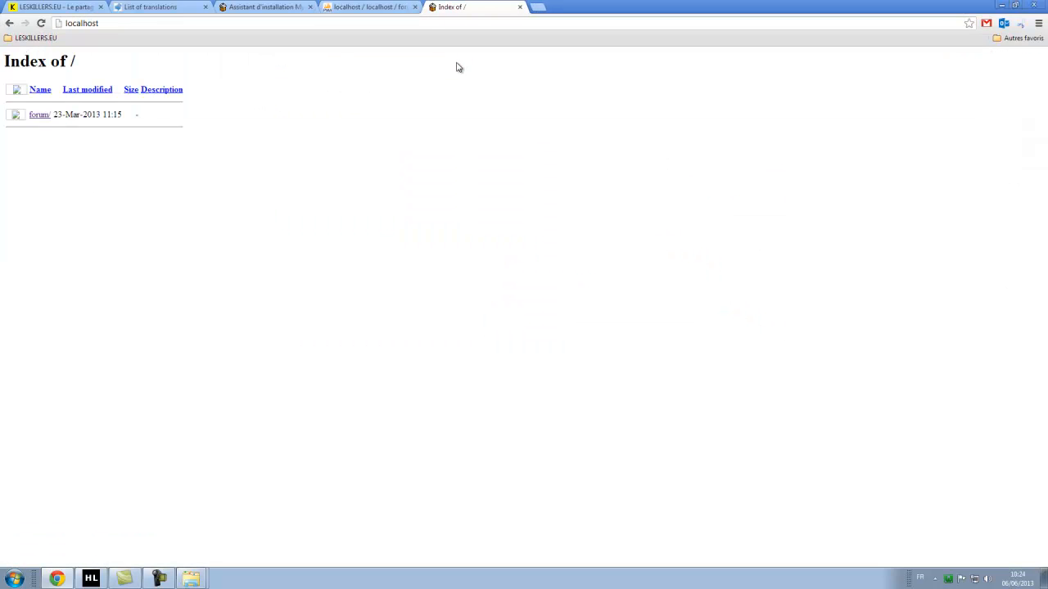
click(129, 25)
click(140, 24)
click(40, 114)
click(11, 24)
click(364, 6)
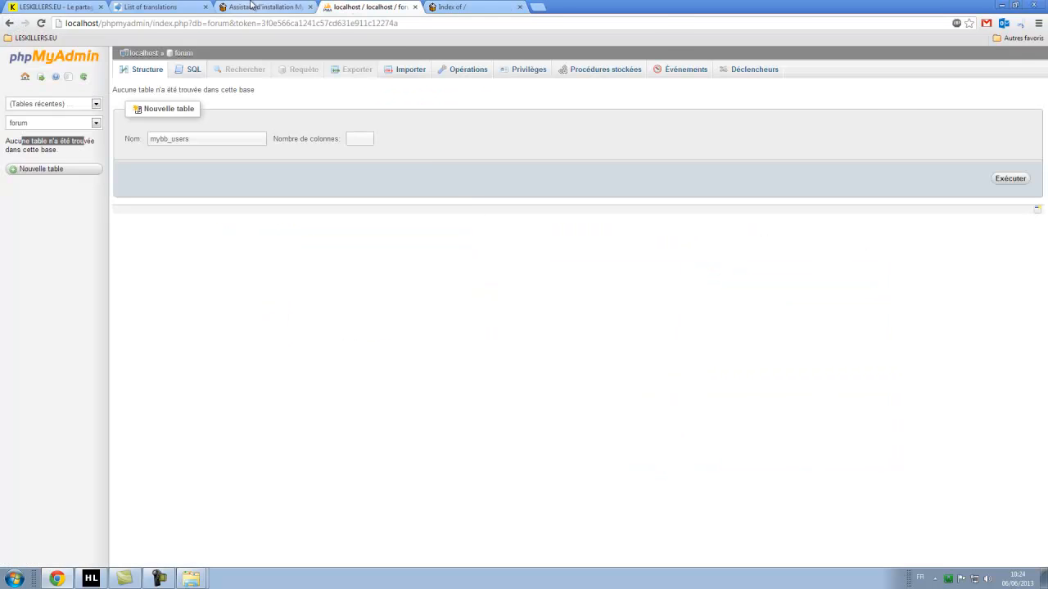
click(274, 6)
Rewrite the site URL to point to the forum folder on localhost.
click(571, 297)
key(BackSpace)
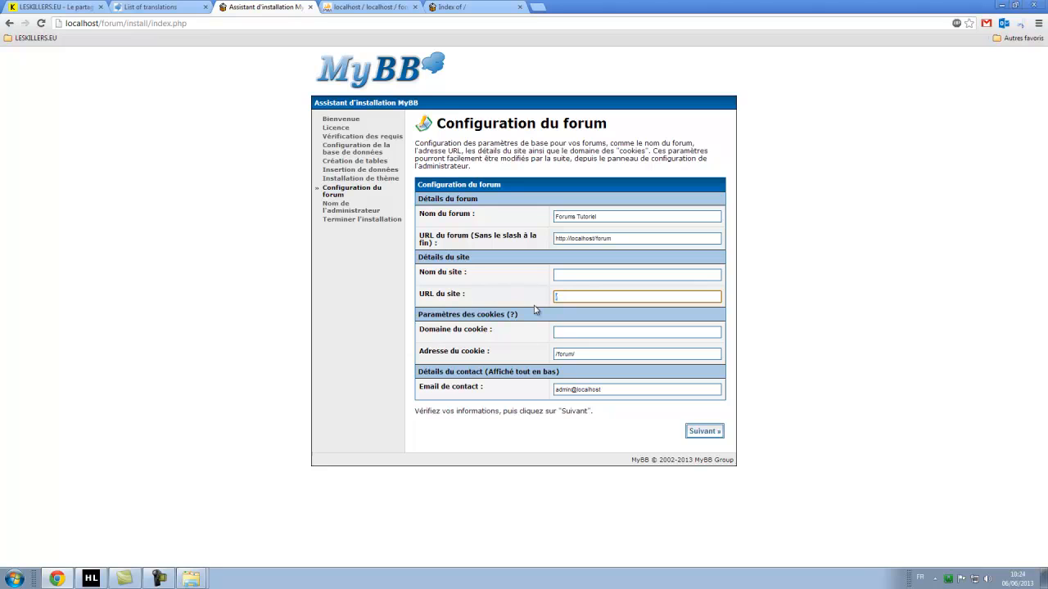
text(ht)
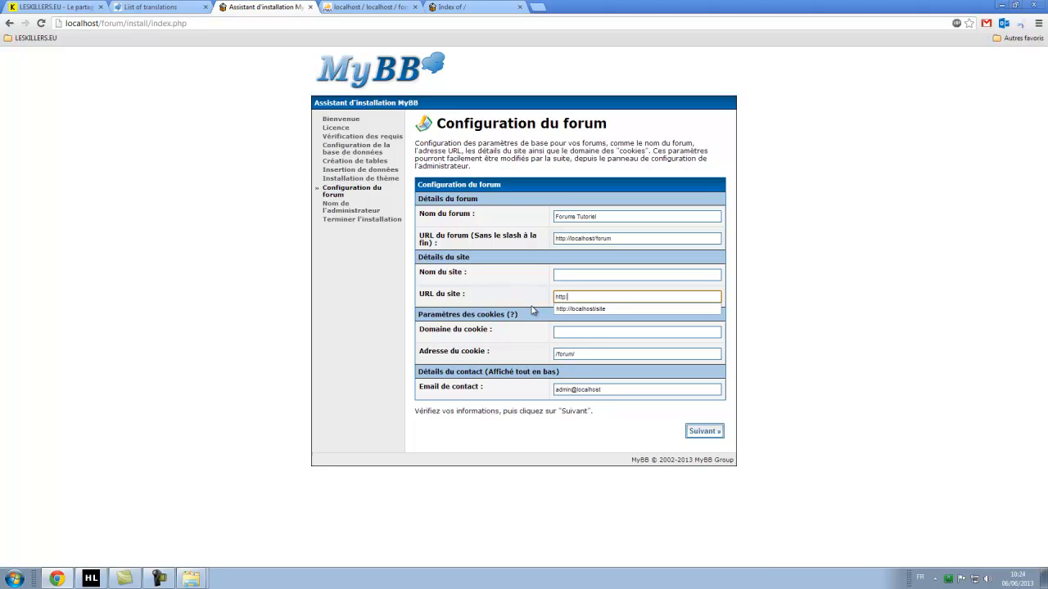
text(tp://localgh)
key(BackSpace)
key(BackSpace)
text(/)
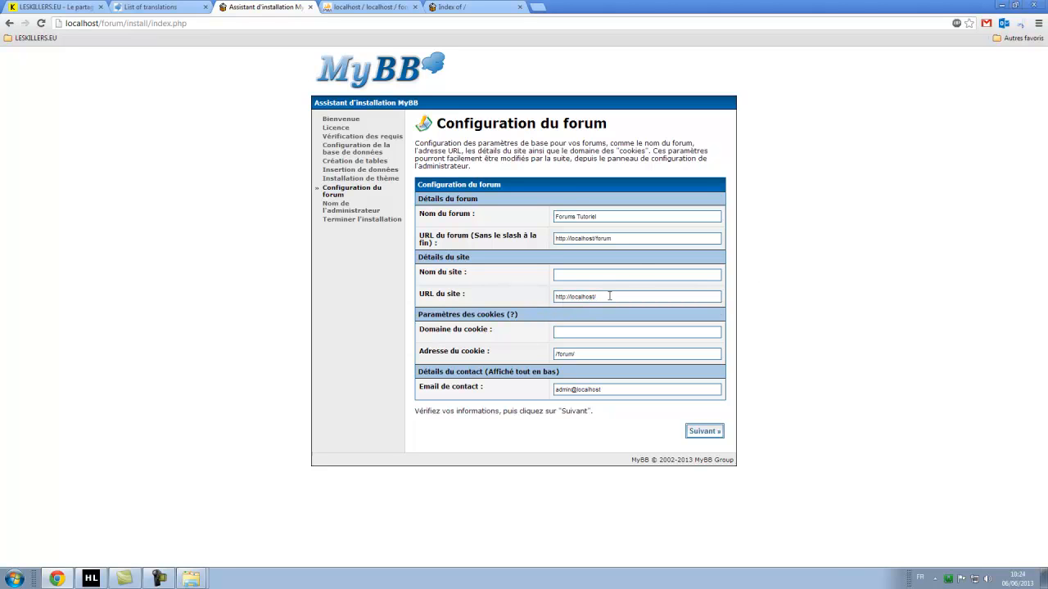
click(563, 276)
key(Tab)
click(639, 296)
text(forum)
Name the site 'Forums Tutoriel' and open the cookie settings help page.
click(620, 273)
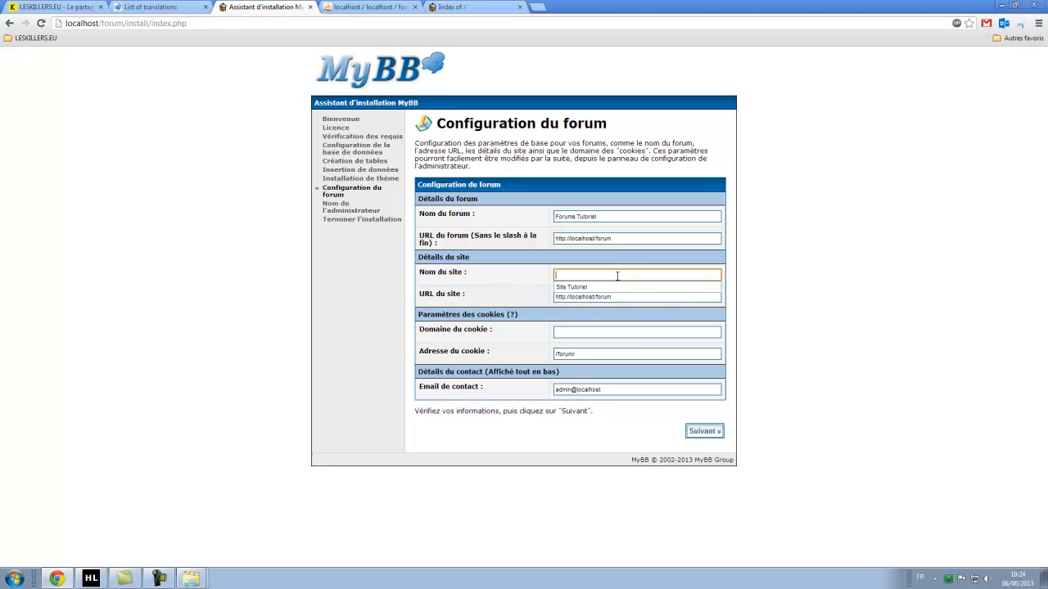
text(Forum Tutori)
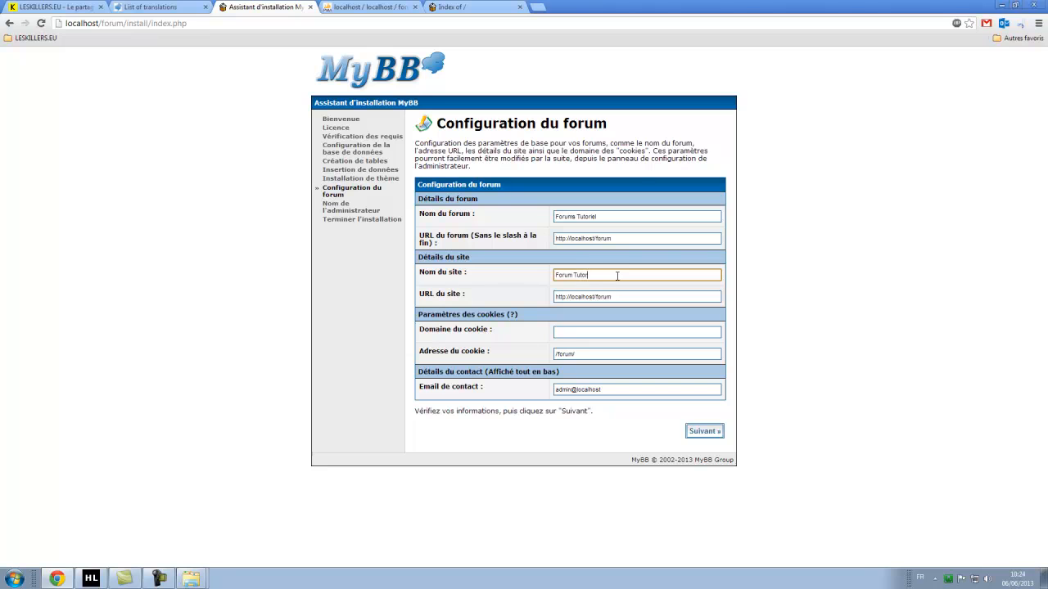
text(el)
click(736, 314)
right_click(571, 277)
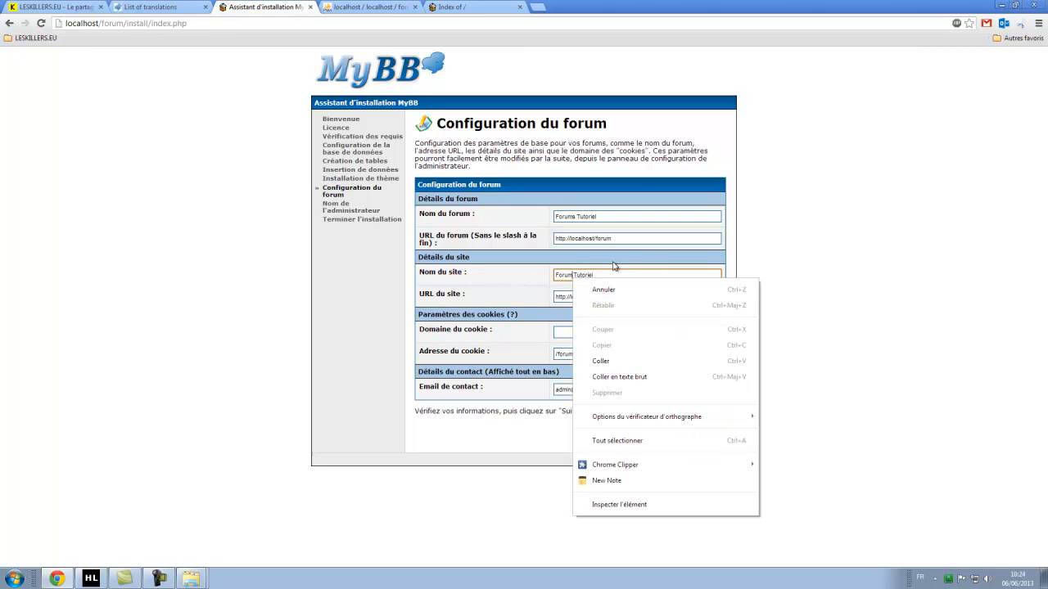
click(575, 275)
text(s)
click(872, 323)
click(470, 332)
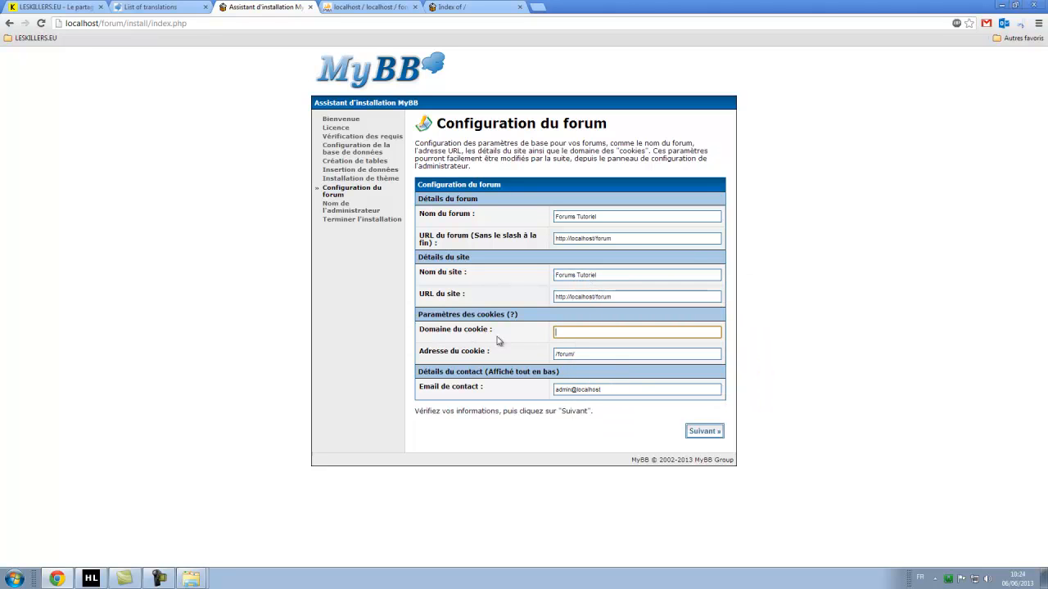
click(568, 334)
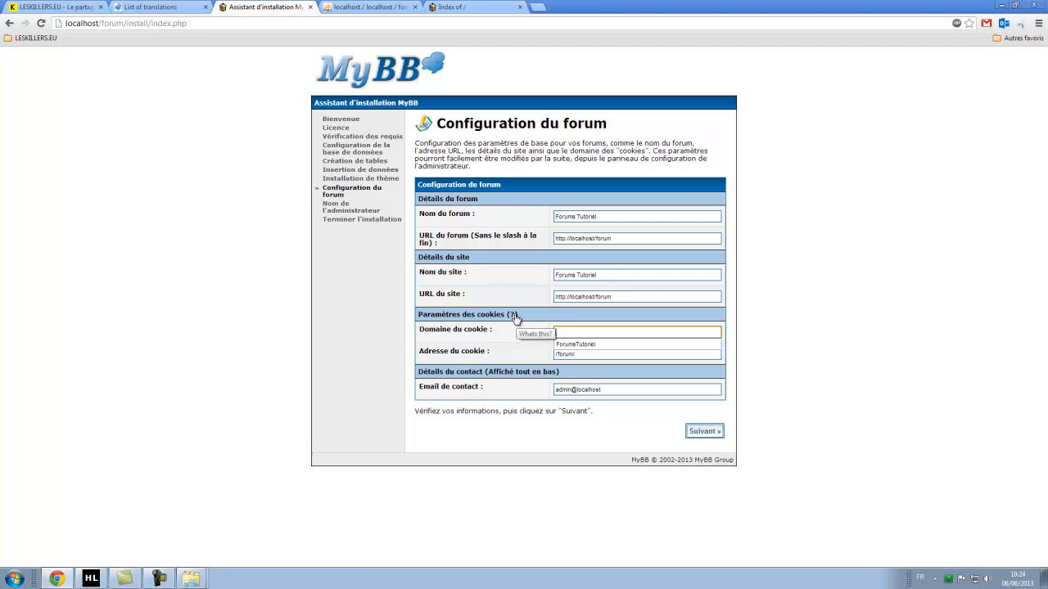
click(515, 314)
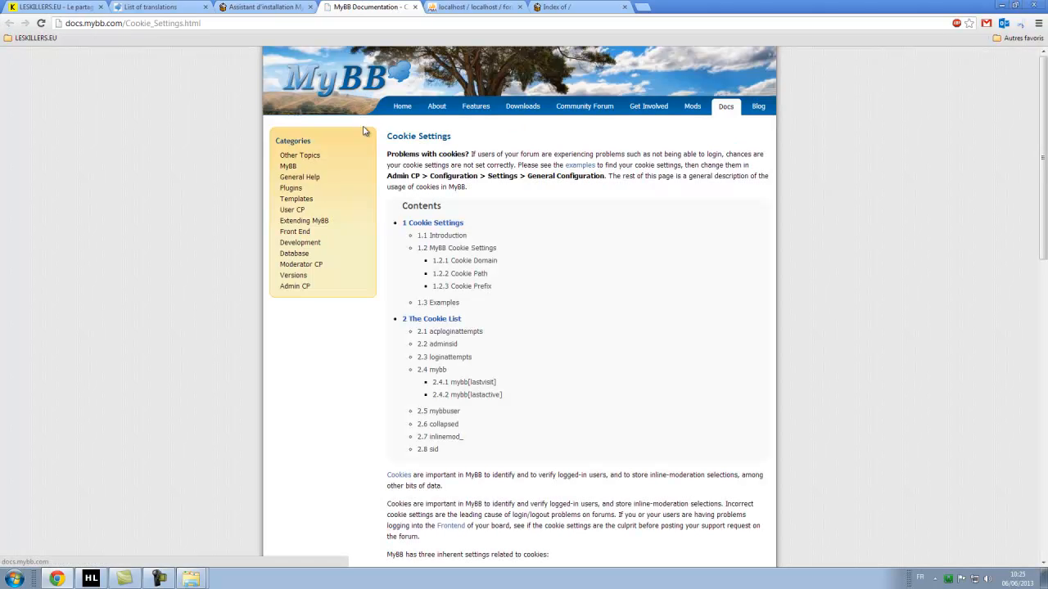
Read through the cookie problems introduction in the MyBB documentation.
drag(424, 166, 543, 154)
drag(447, 154, 570, 239)
scroll(556, 253, down, 3)
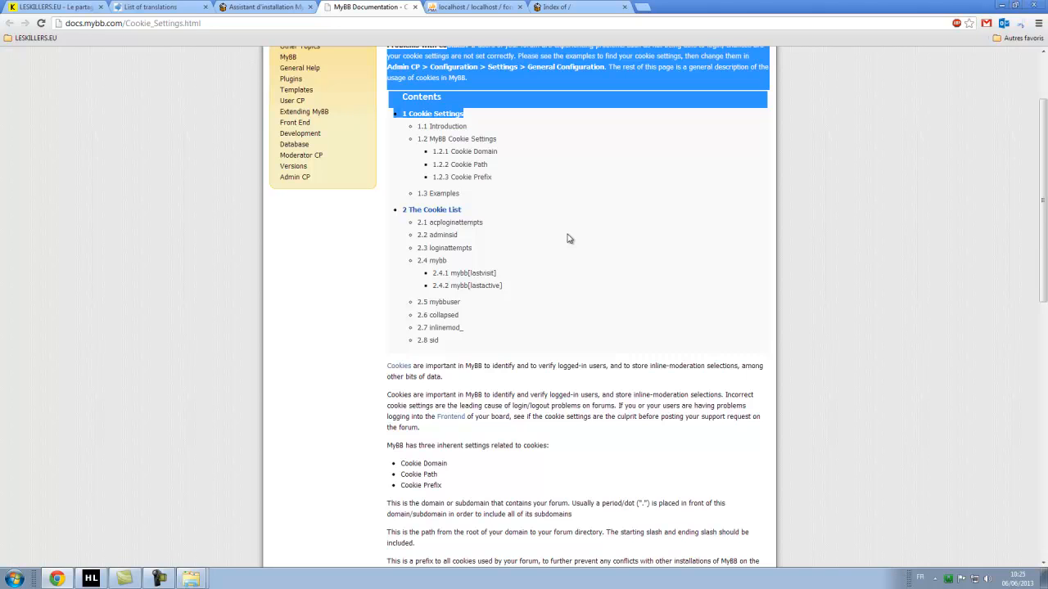
scroll(568, 232, down, 1)
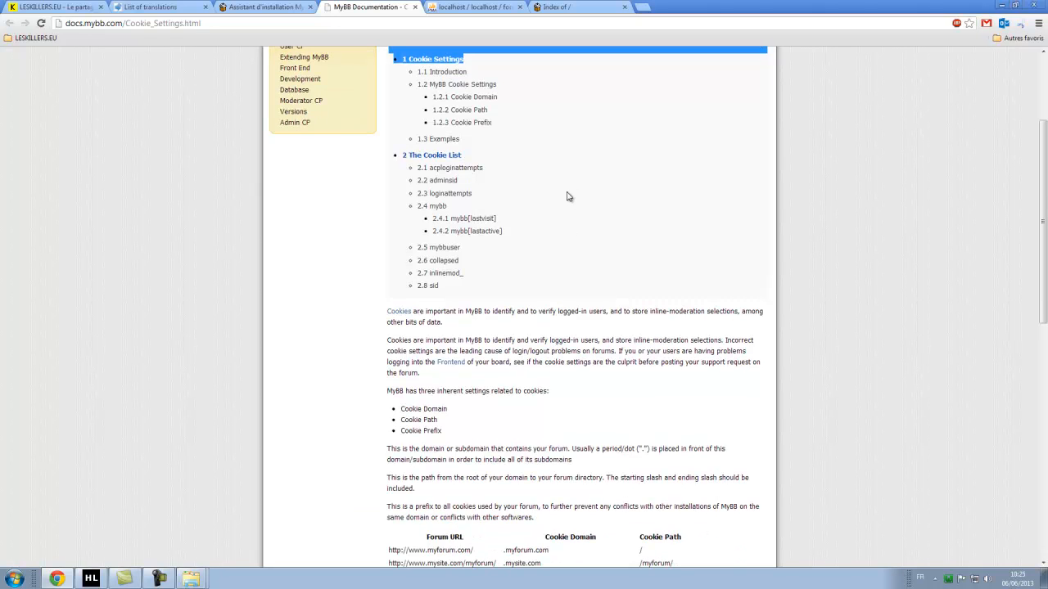
scroll(562, 196, down, 3)
scroll(664, 198, down, 1)
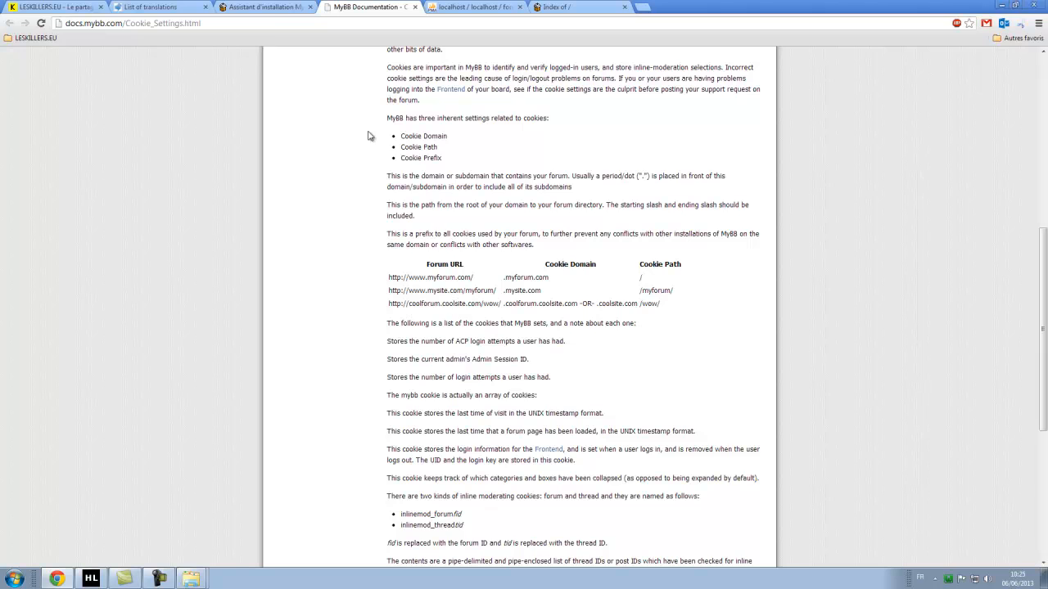
Compare the installer form with the documentation's cookie domain examples.
click(263, 7)
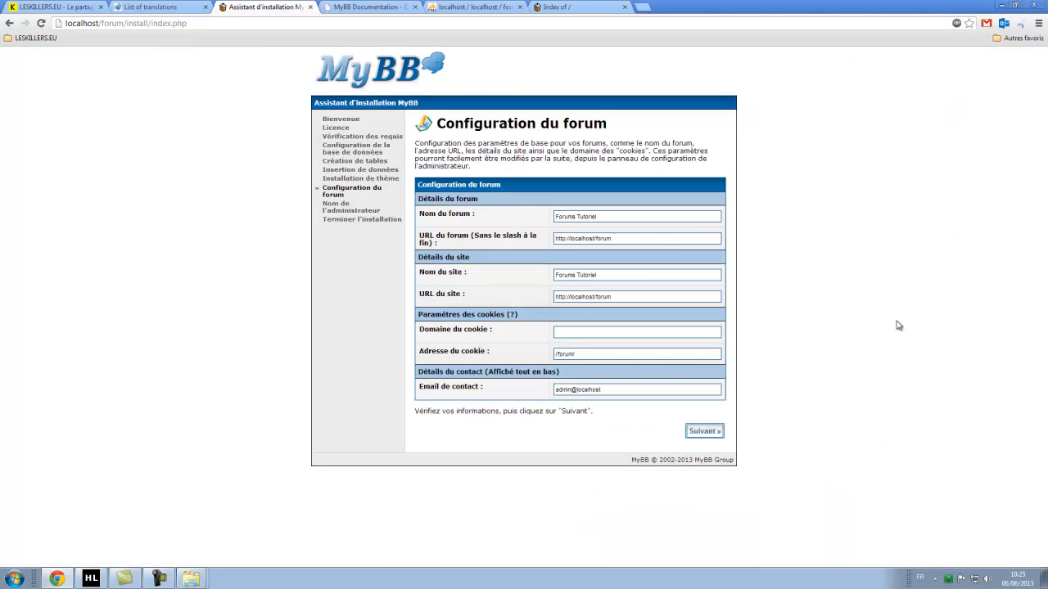
click(375, 6)
scroll(497, 303, down, 2)
scroll(485, 334, up, 3)
drag(529, 344, 503, 333)
click(556, 374)
right_click(555, 375)
click(343, 245)
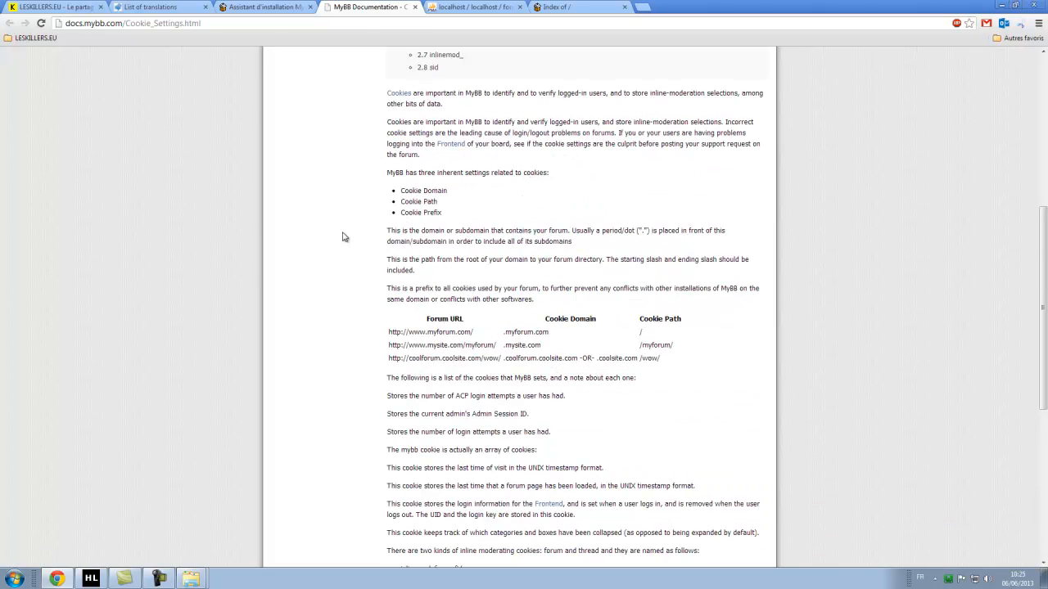
Inspect the current contact e-mail value in the installer's configuration form.
click(278, 7)
triple_click(618, 395)
click(516, 431)
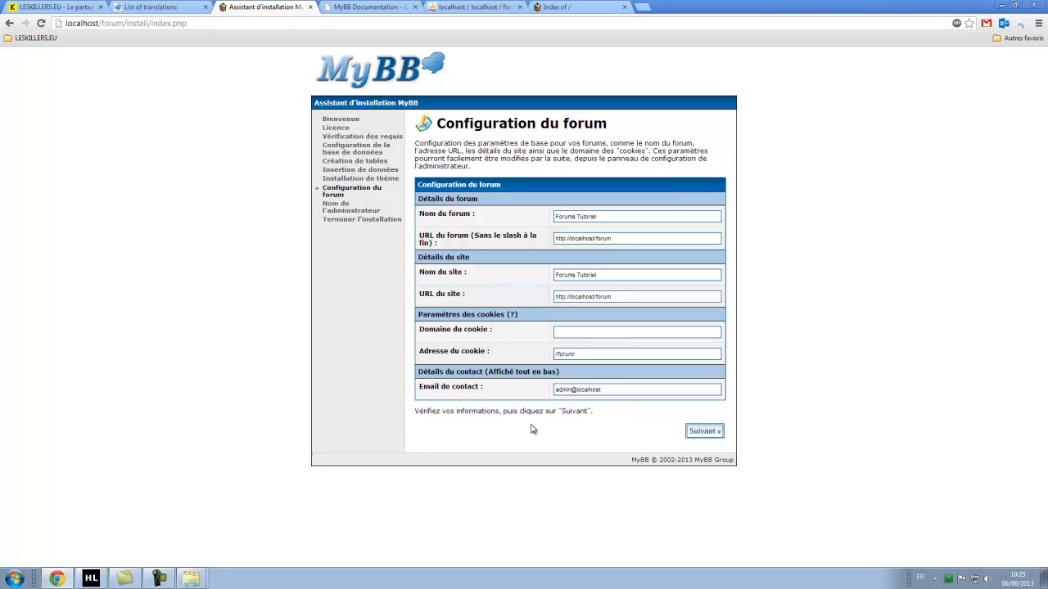
key(shift+Tab)
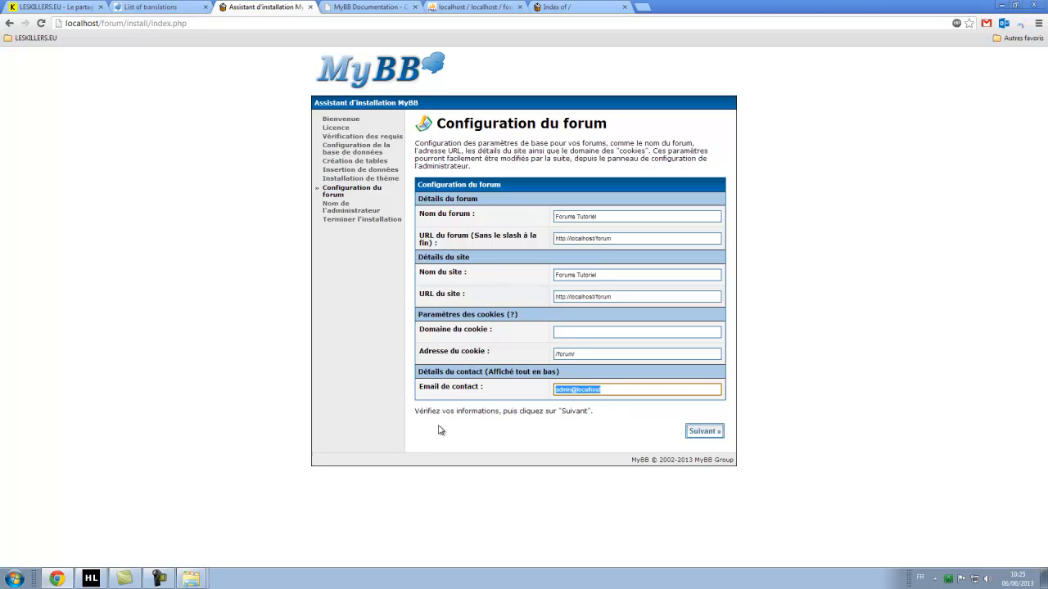
Close the cookie documentation tab and bring up the localhost directory listing.
click(382, 10)
scroll(367, 257, down, 5)
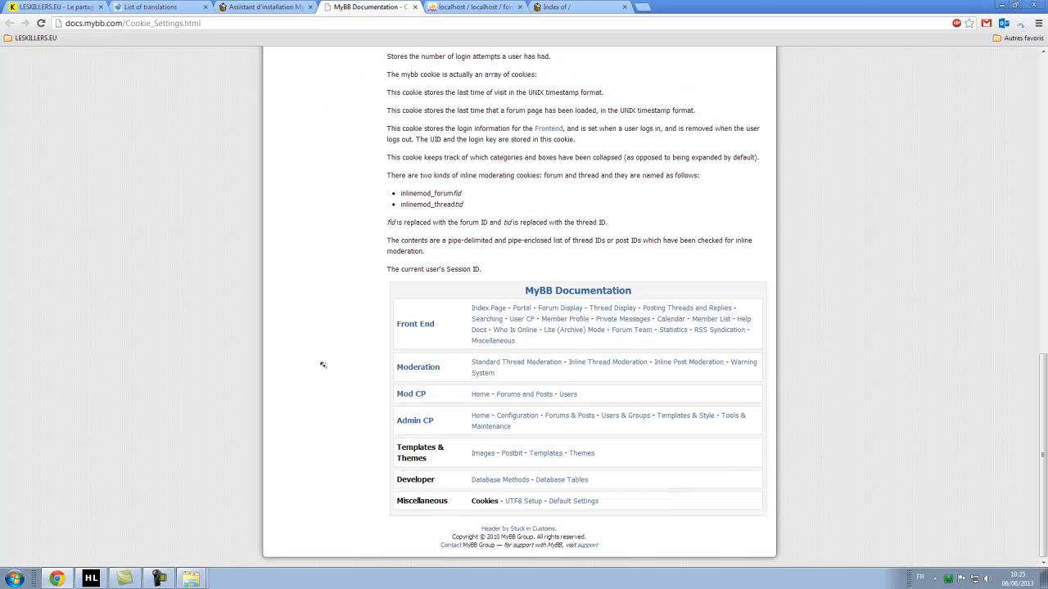
scroll(346, 442, up, 10)
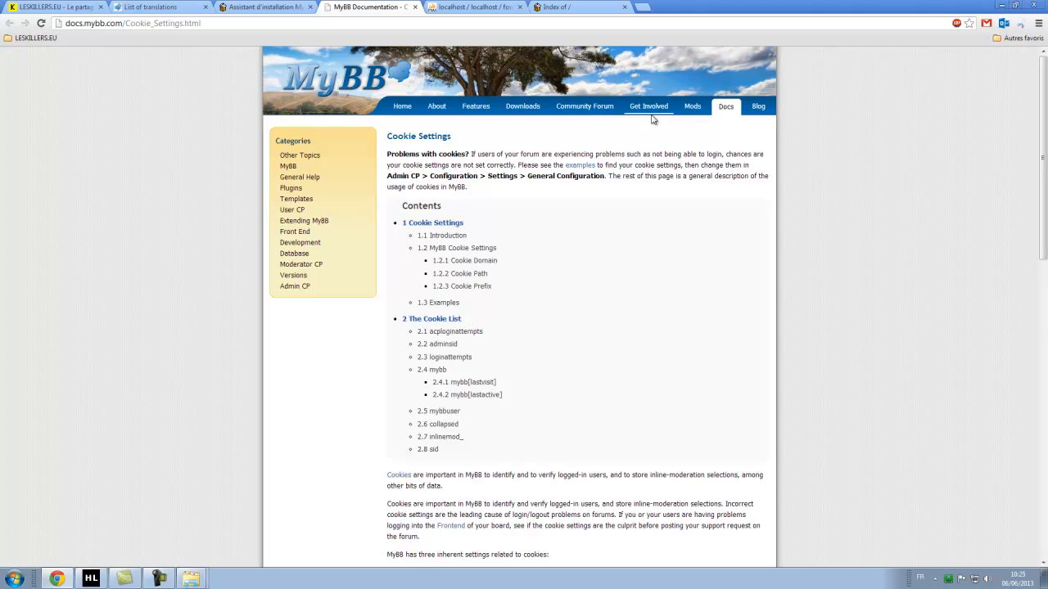
click(414, 6)
click(491, 6)
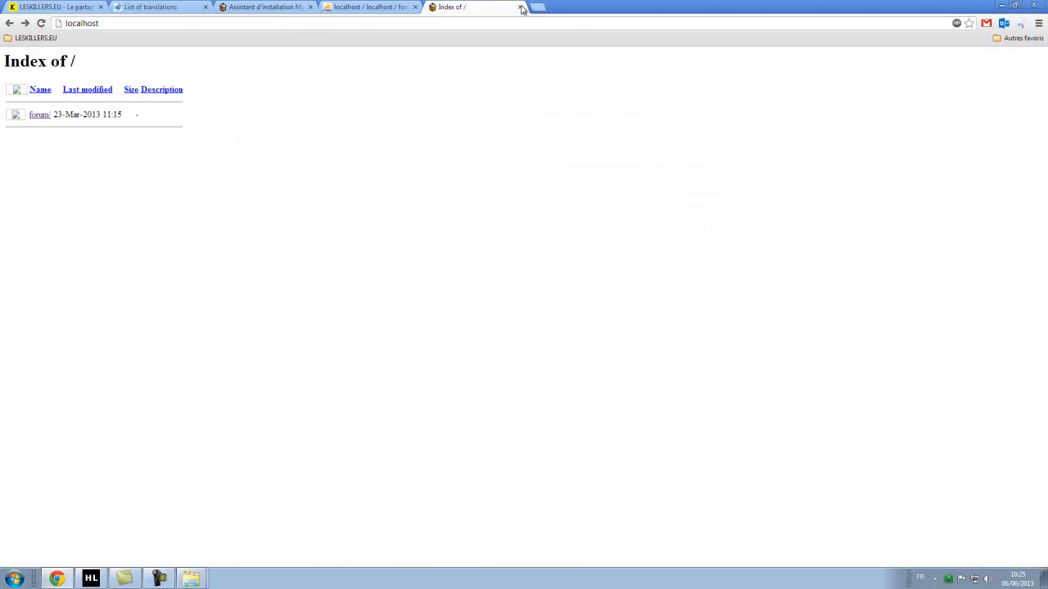
Search Google for 'forum mybb' in a new tab.
click(536, 6)
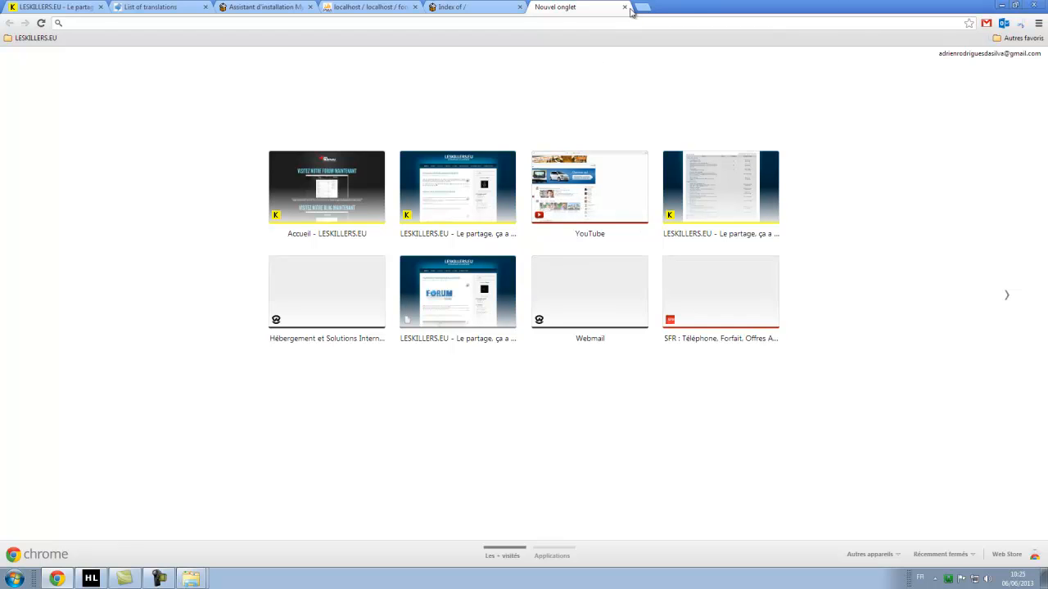
text(google.fr)
key(Return)
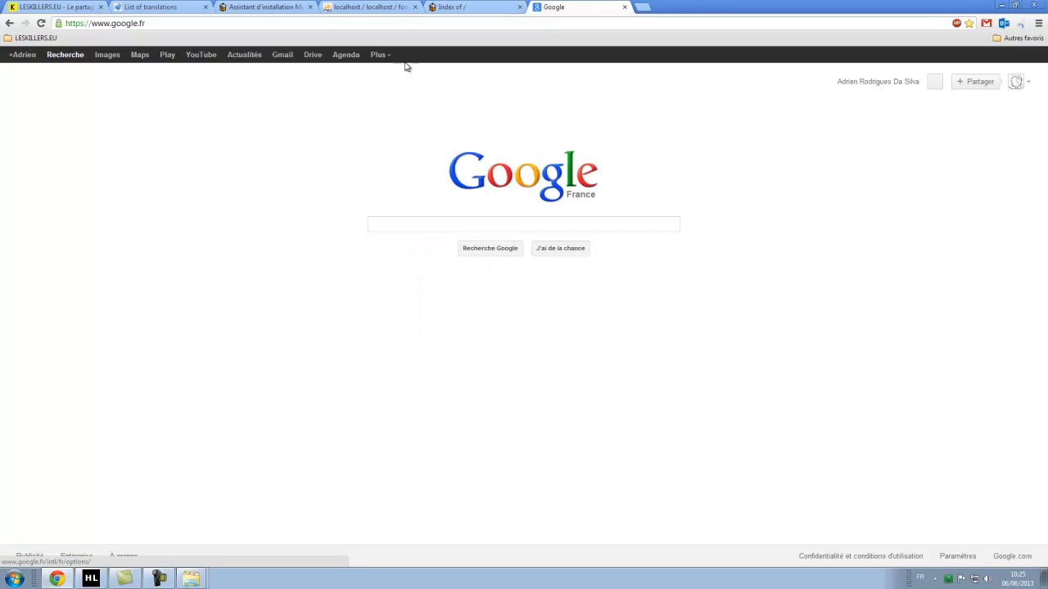
text(forum)
text( myb)
key(BackSpace)
text(ybb)
key(Return)
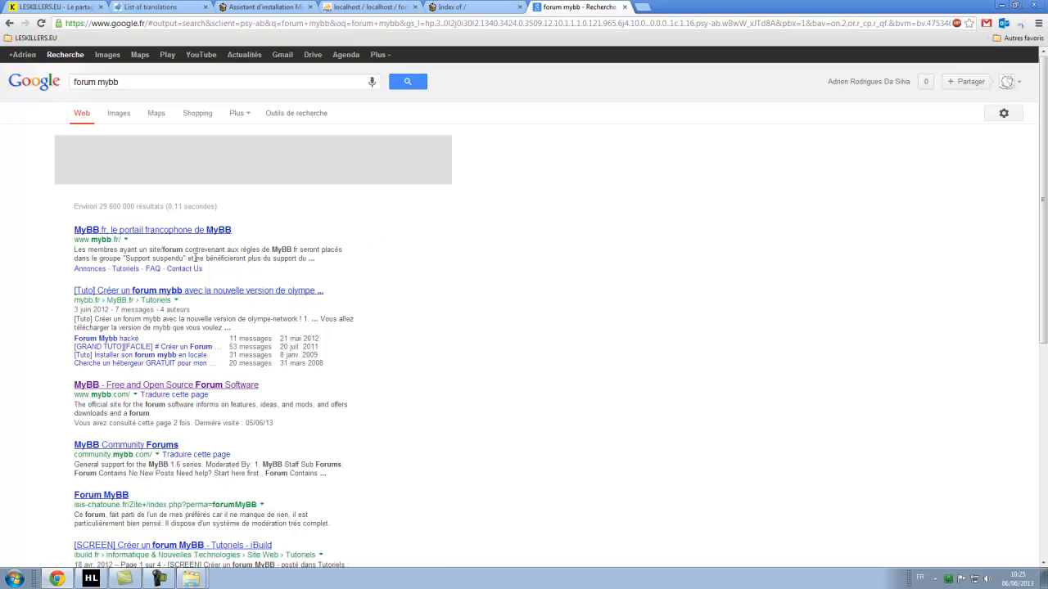
Visit the MyBB.fr French portal and its contact form, then close the tab.
click(187, 230)
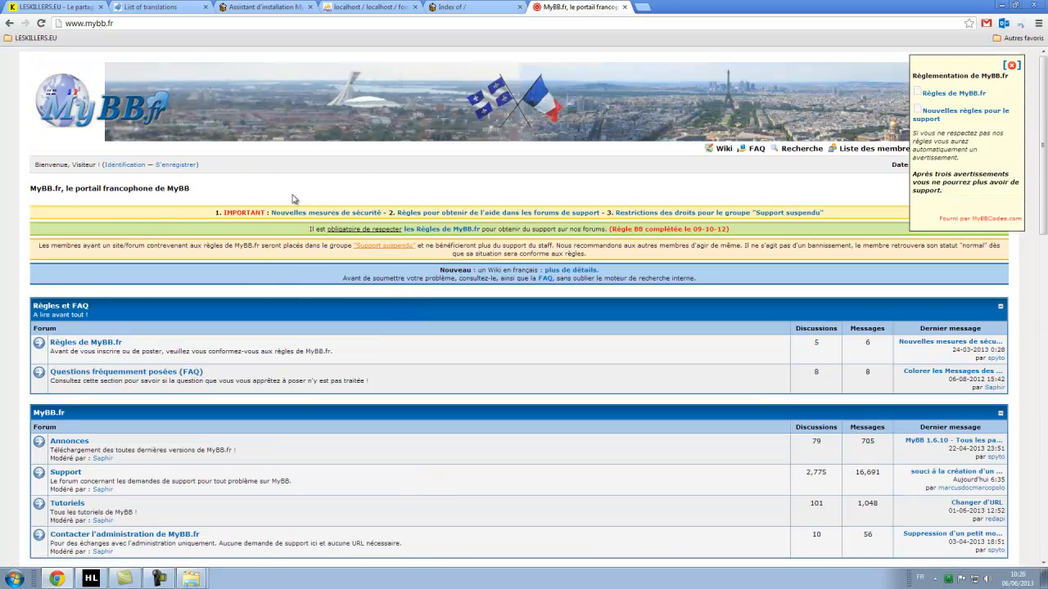
scroll(386, 204, down, 15)
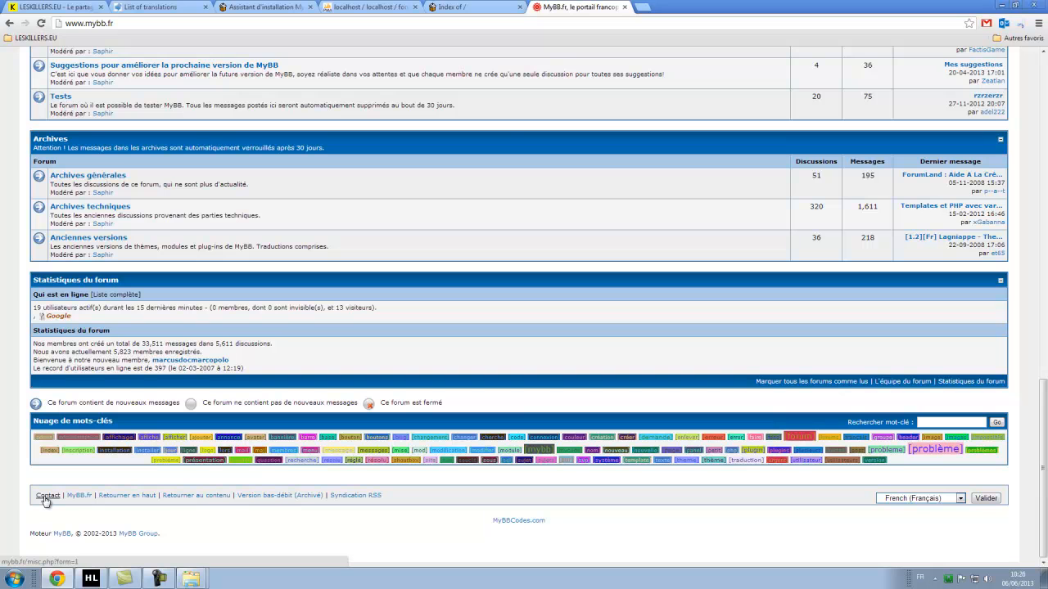
click(47, 497)
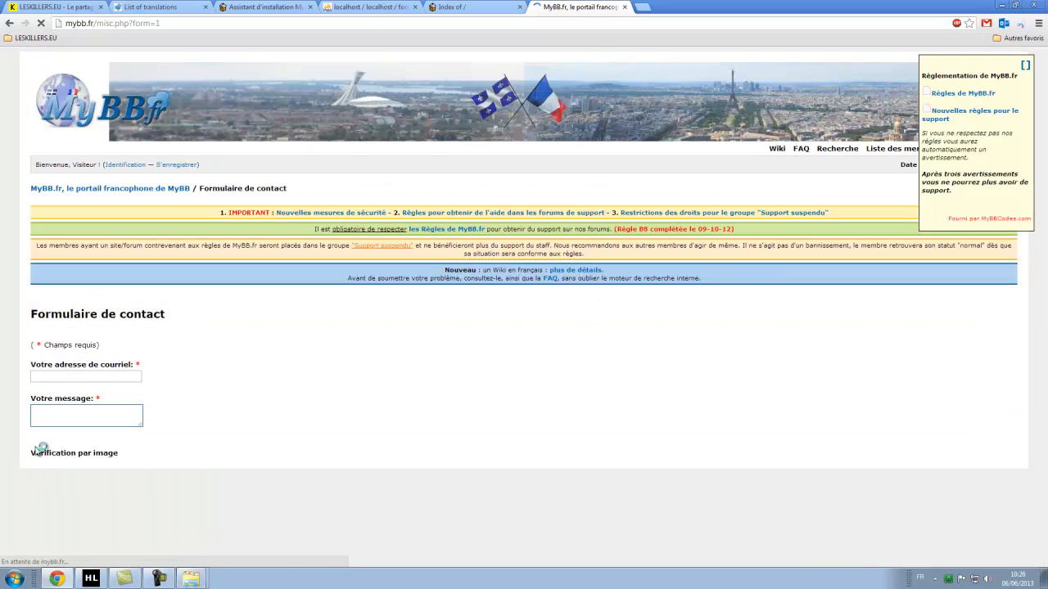
scroll(232, 299, down, 2)
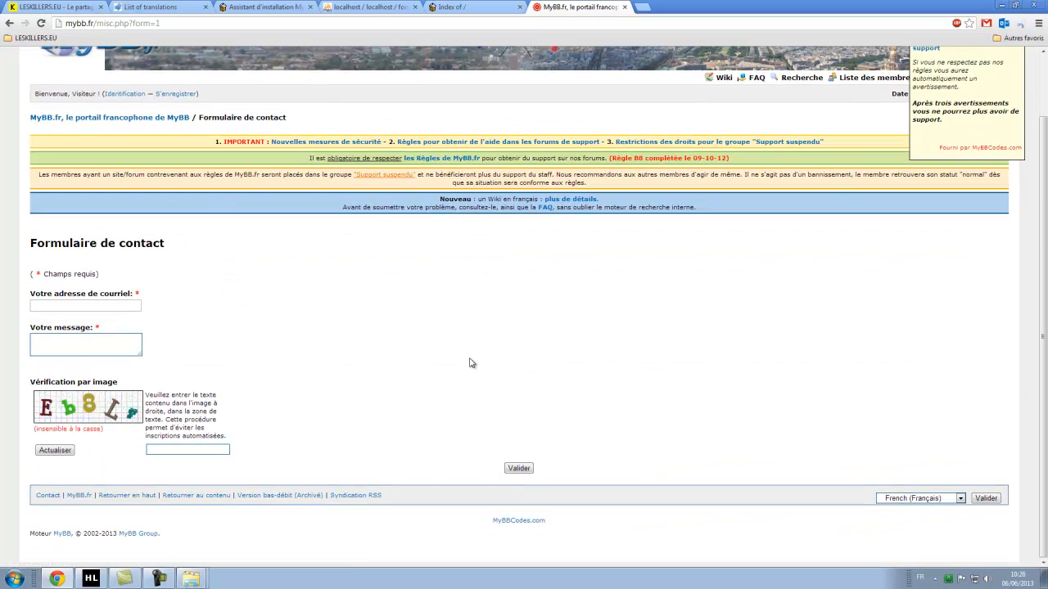
click(627, 6)
click(352, 8)
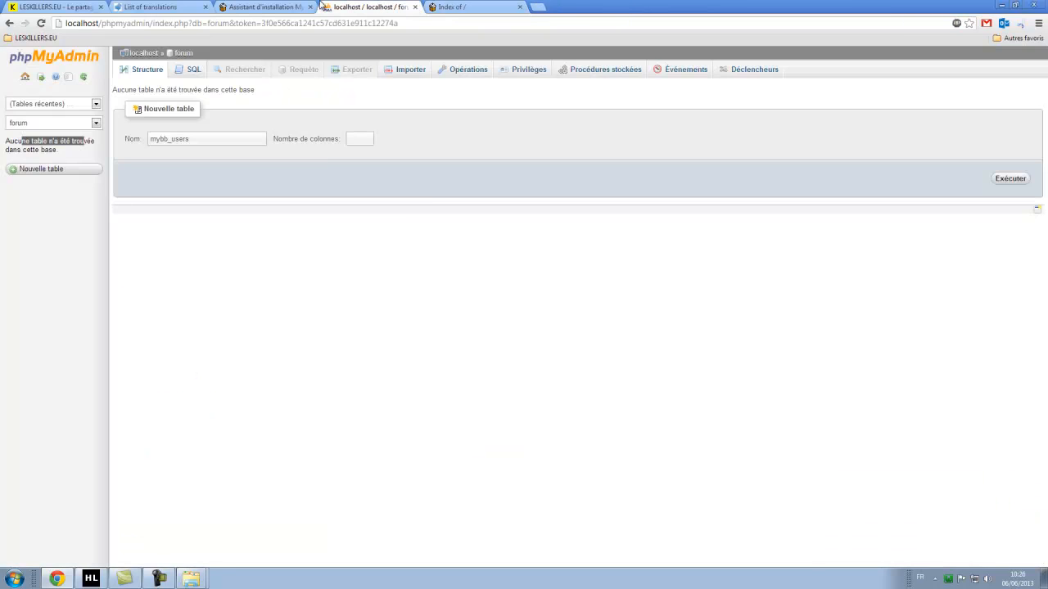
Replace the localhost contact e-mail with the site's admin e-mail address.
click(270, 7)
click(579, 391)
drag(612, 389, 490, 382)
key(BackSpace)
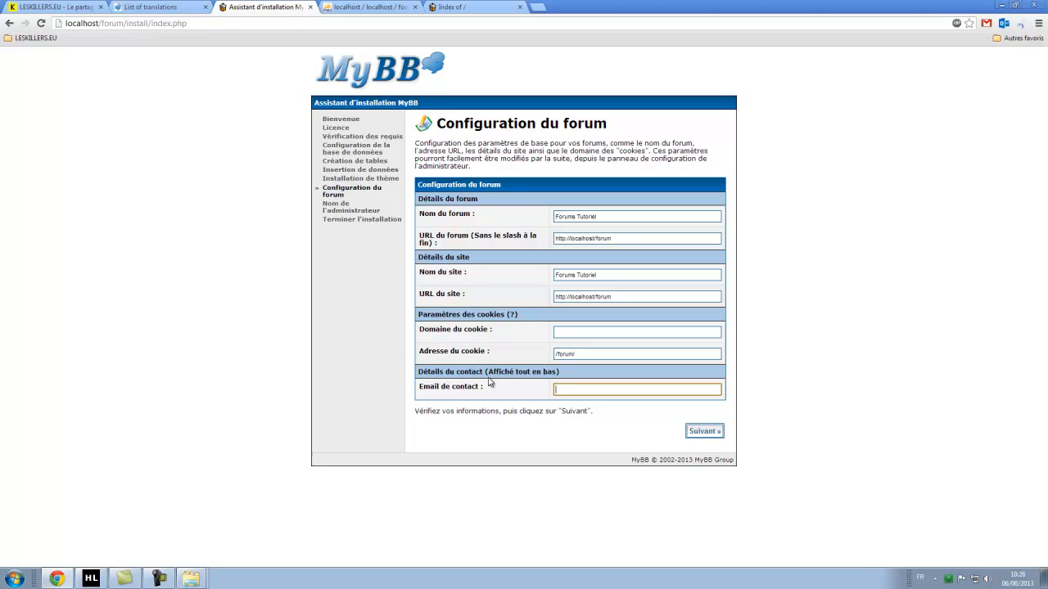
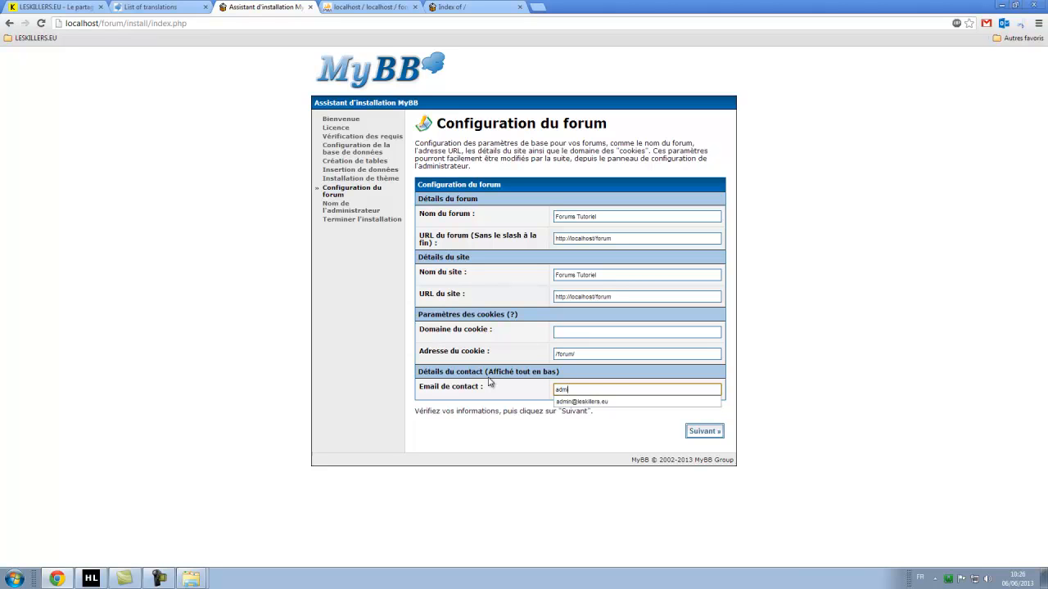
click(616, 438)
Double-check the new contact e-mail and submit the forum configuration.
mouse_move(621, 393)
mouse_down()
mouse_move(577, 391)
mouse_move(622, 390)
mouse_up()
click(622, 393)
click(633, 390)
click(575, 441)
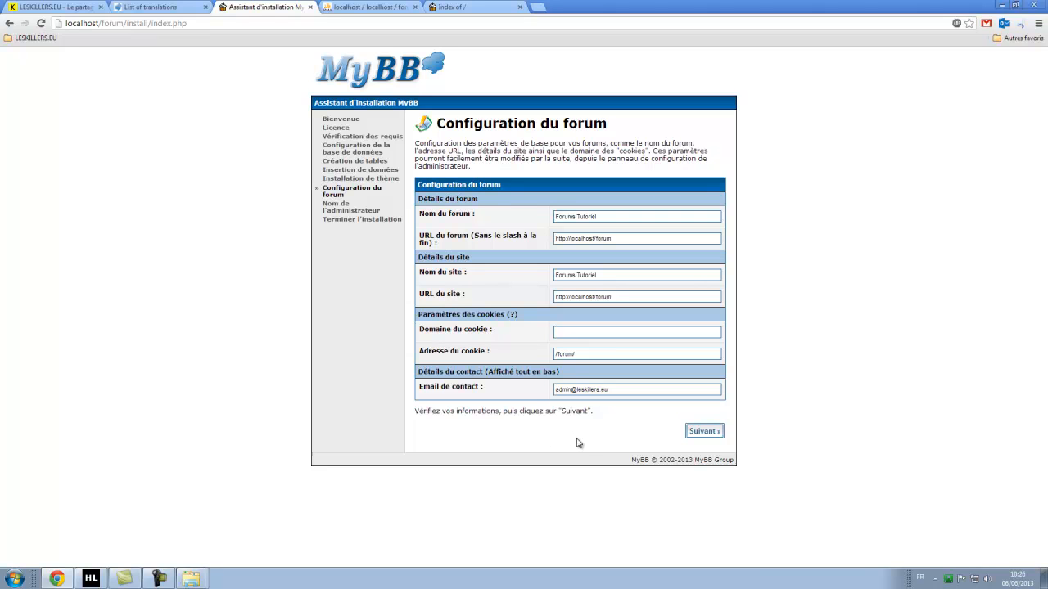
drag(569, 452, 569, 423)
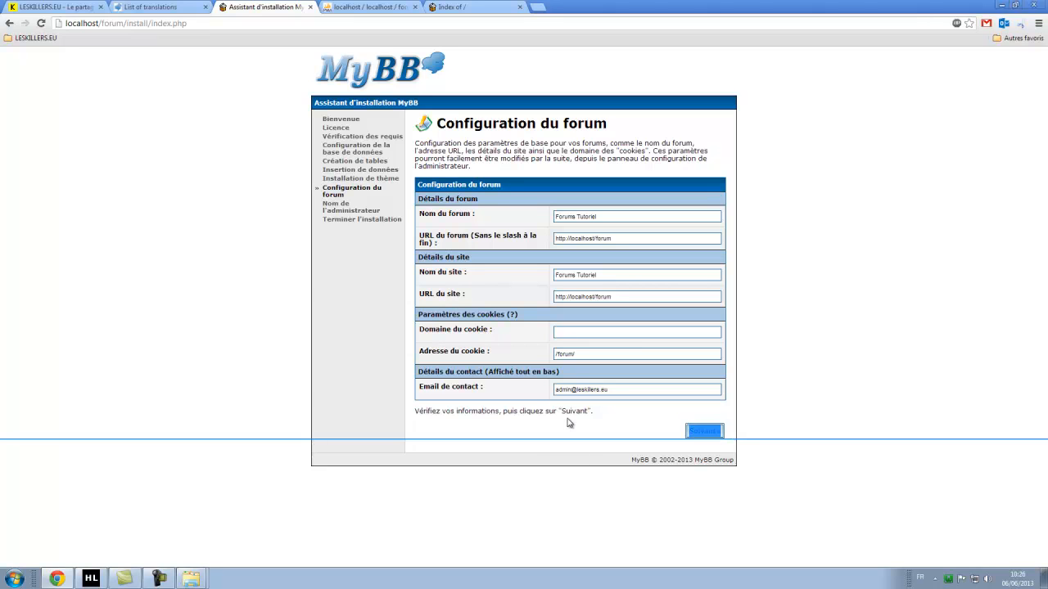
click(866, 326)
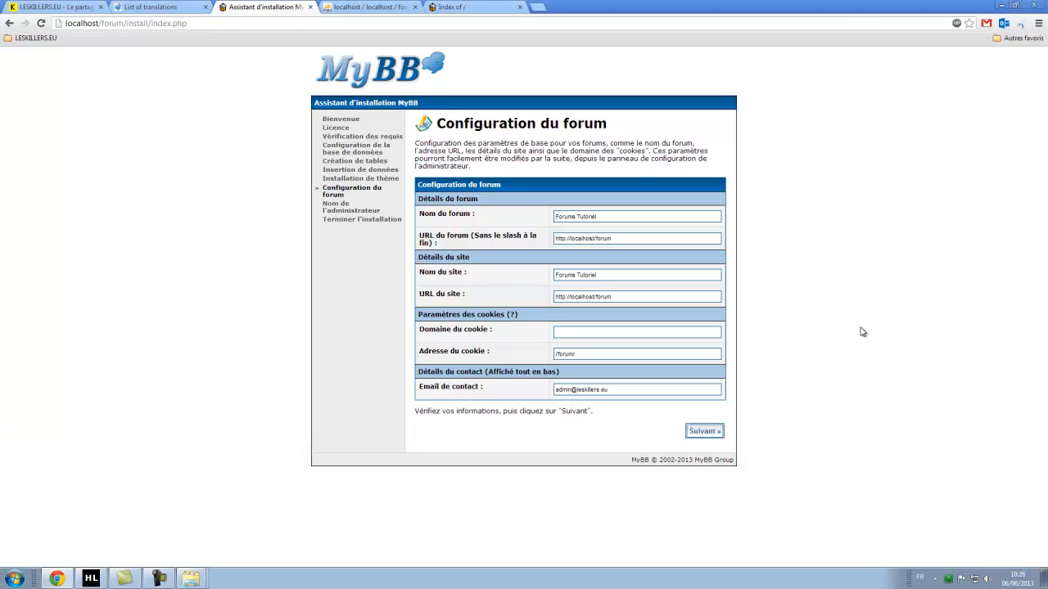
click(703, 431)
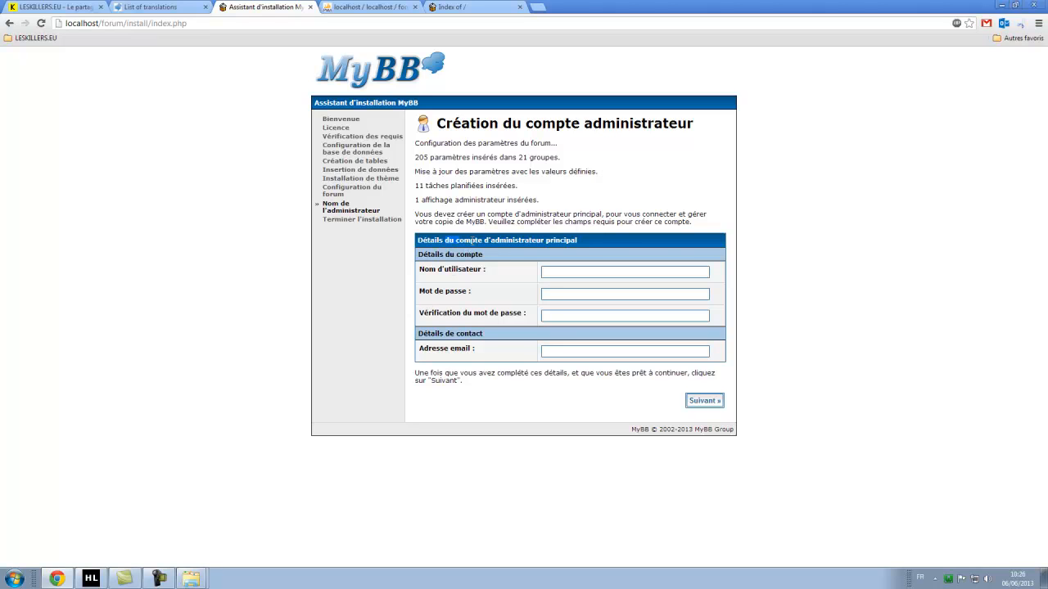
Create the Administrateur account with its password, confirmation and personal e-mail address, then submit.
click(573, 271)
text(eur)
key(Tab)
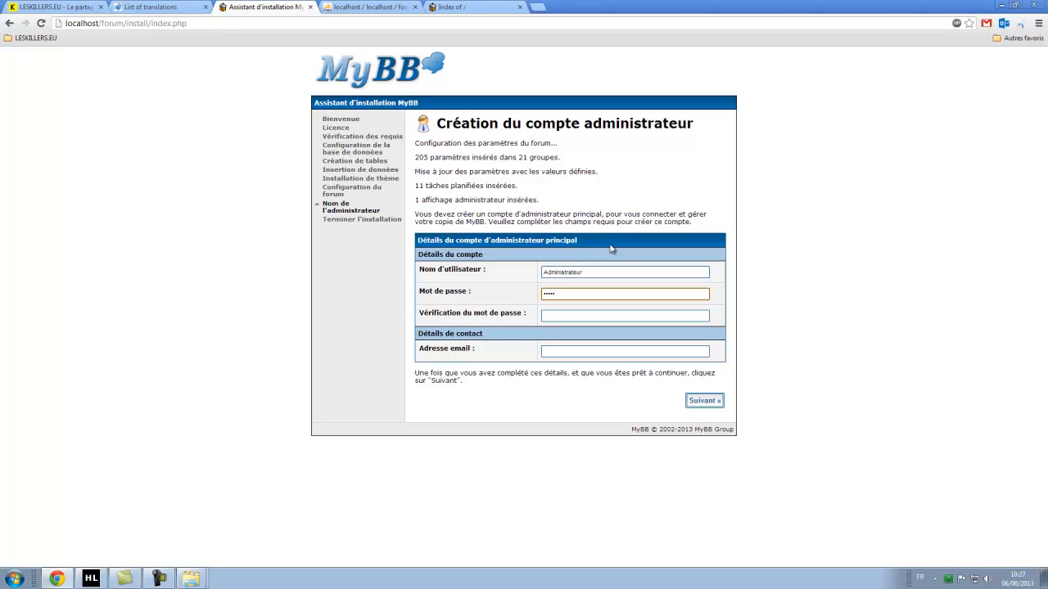
key(Tab)
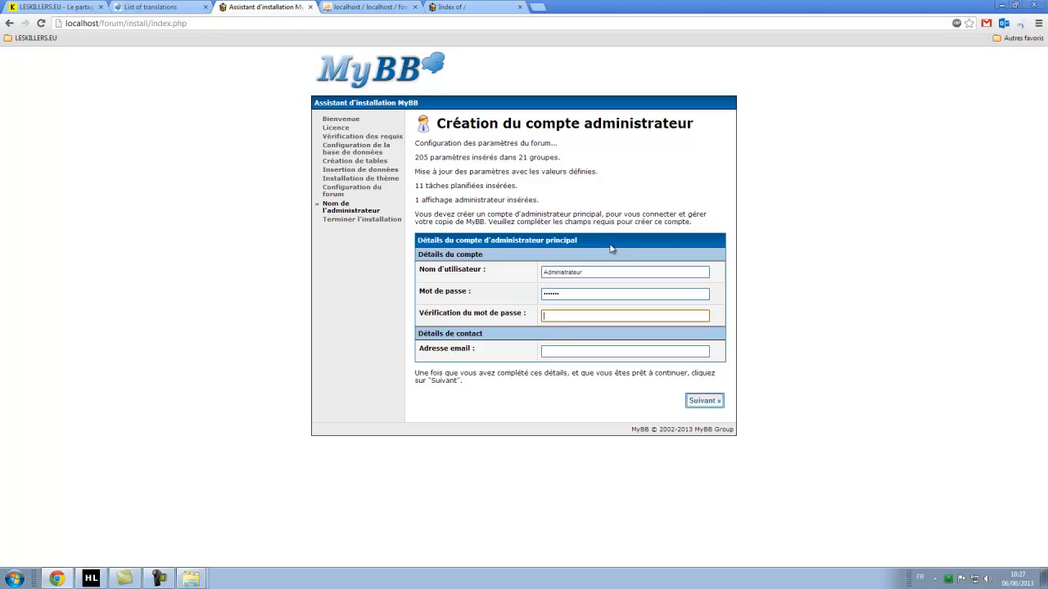
key(Tab)
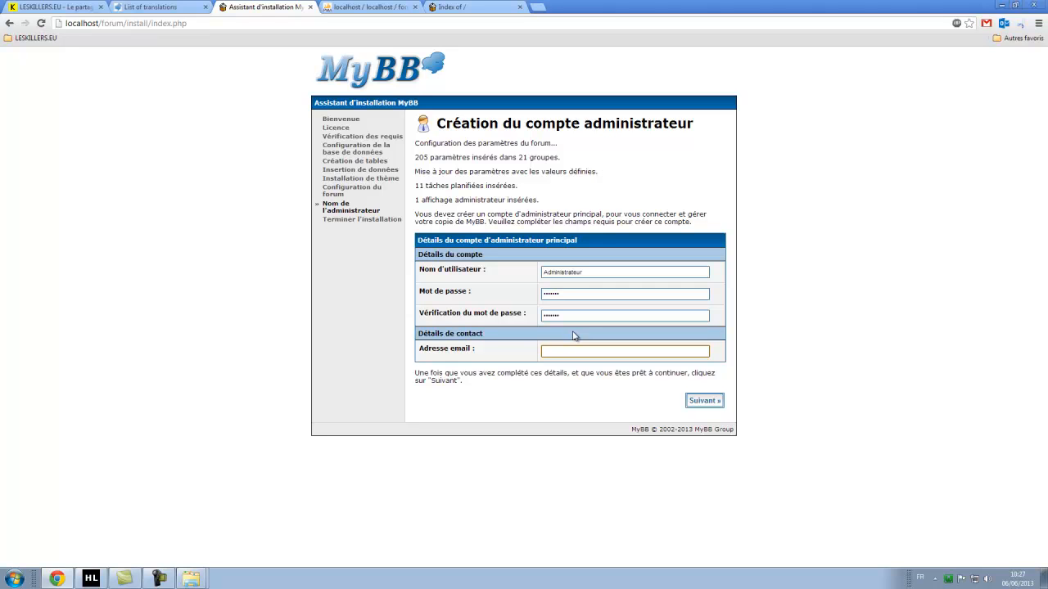
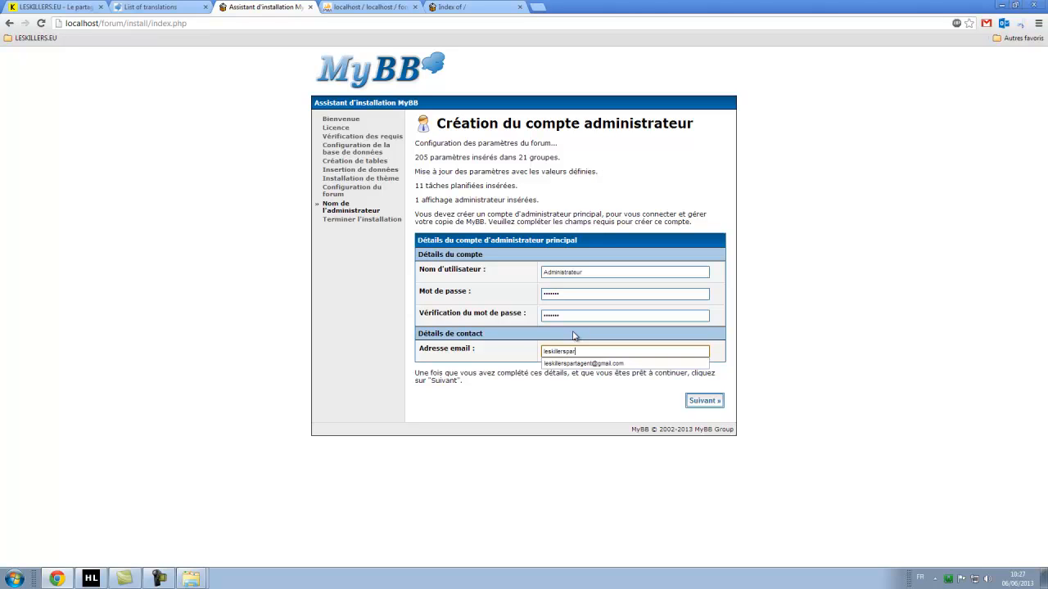
click(822, 287)
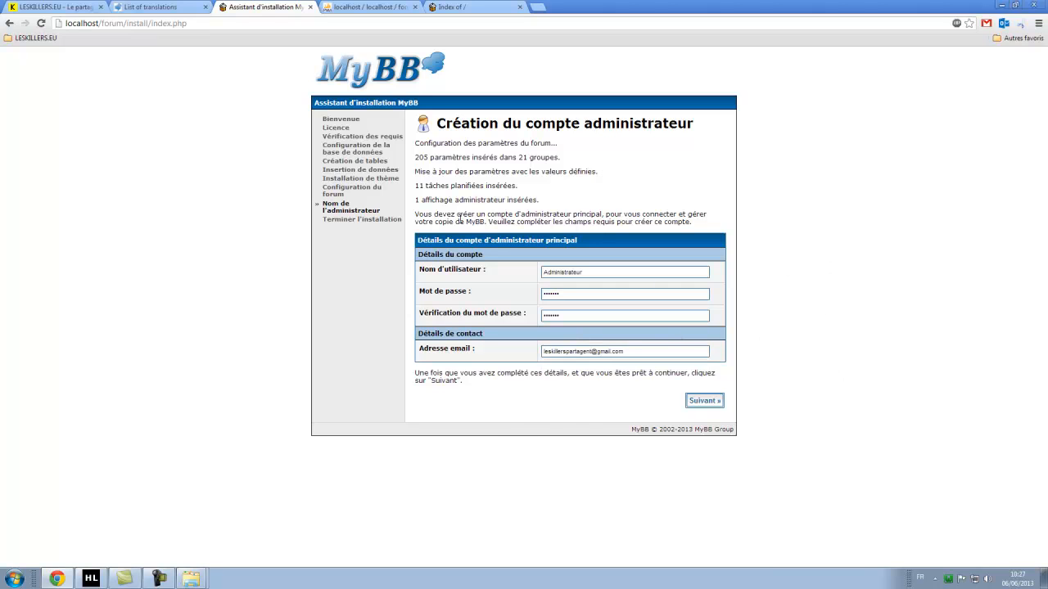
click(704, 401)
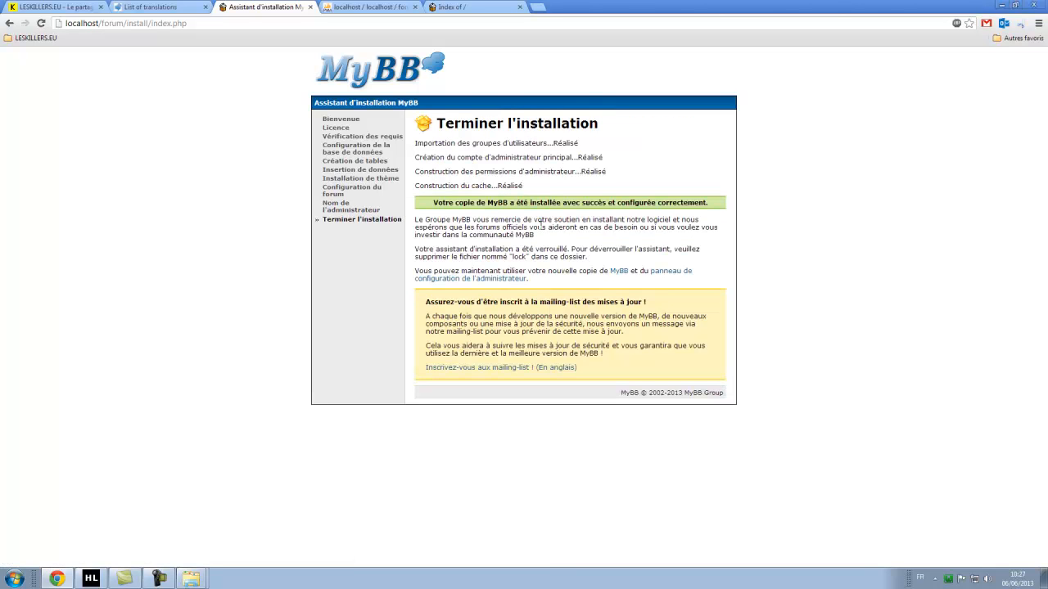
Close the translations, localhost listing and Google tabs, leaving the wizard's final page.
drag(464, 203, 854, 210)
click(798, 264)
click(206, 6)
click(391, 7)
click(415, 7)
click(330, 8)
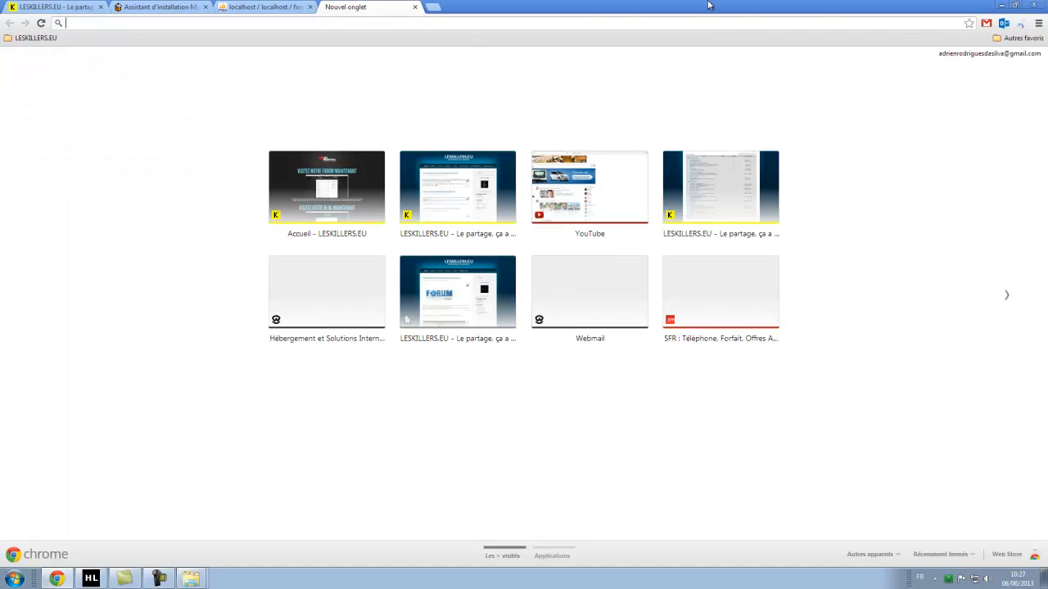
text(google.fr)
key(Return)
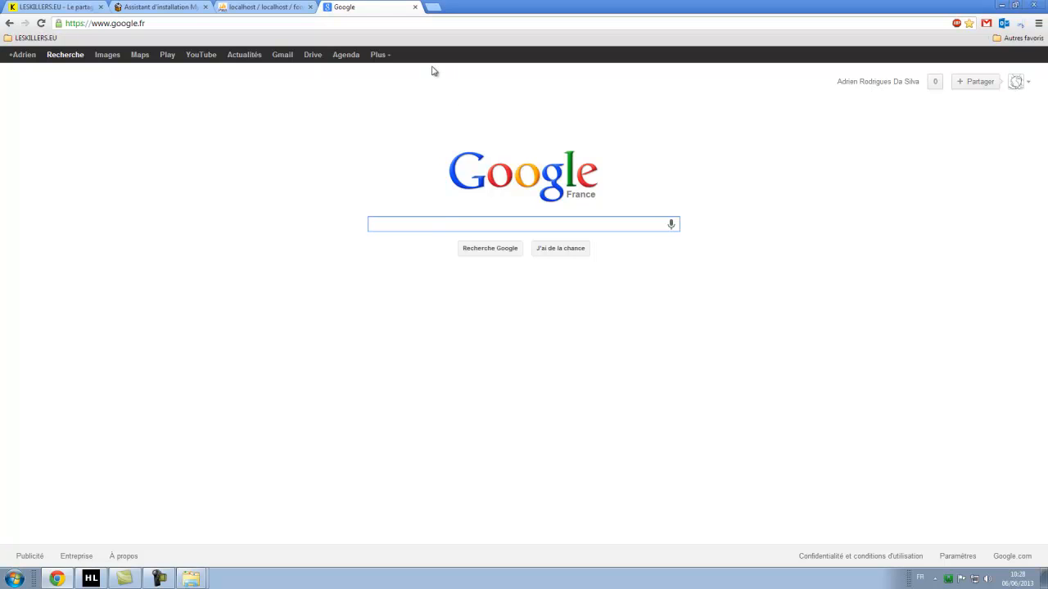
click(415, 6)
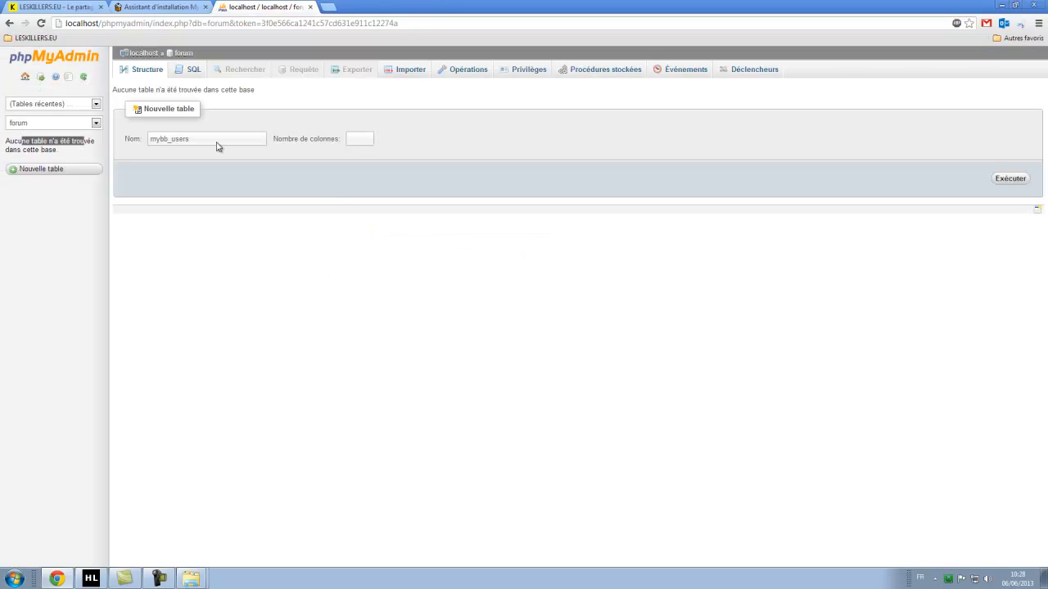
key(ctrl+shift+Tab)
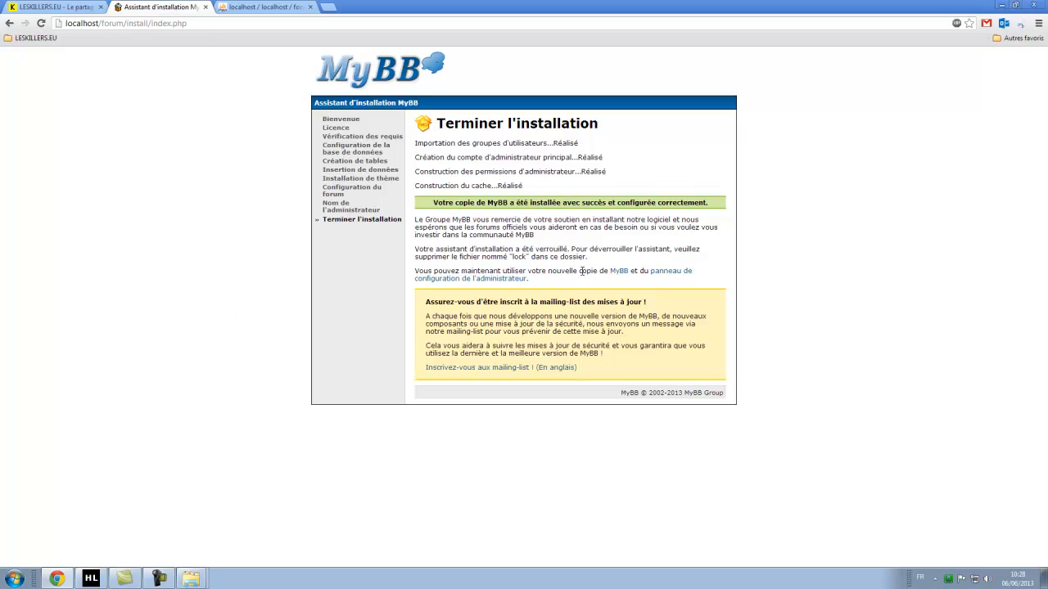
Open the new Forums Tutoriel board in a background tab, view it, and return.
middle_click(619, 272)
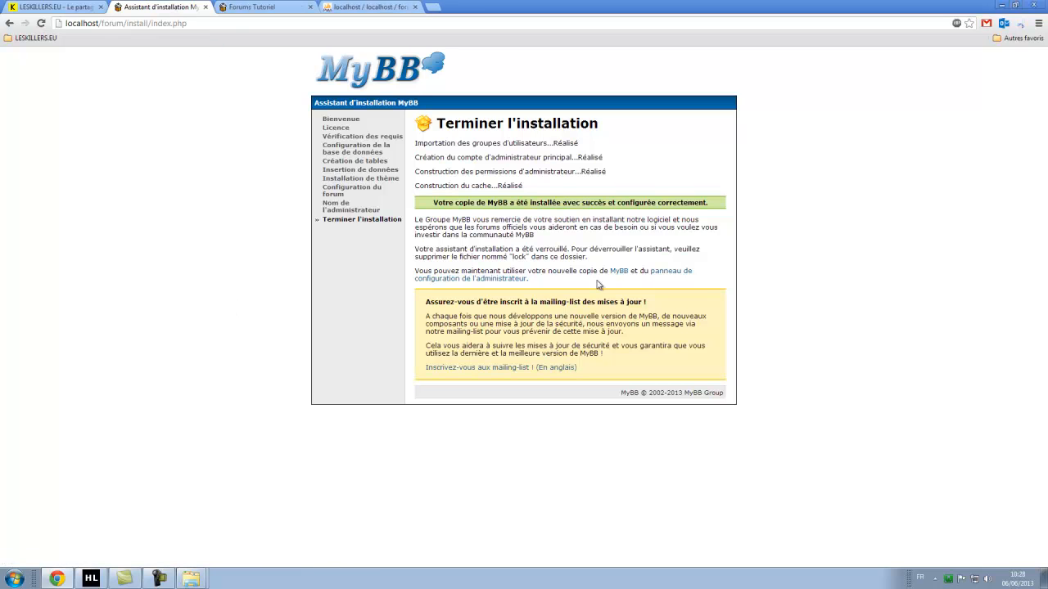
drag(434, 271, 580, 271)
click(610, 280)
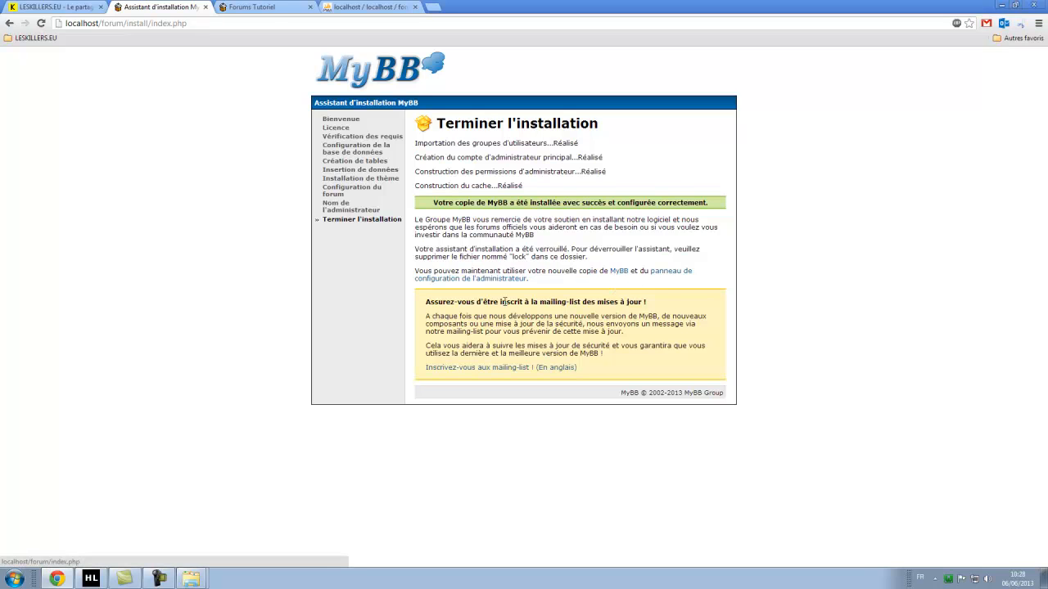
click(262, 8)
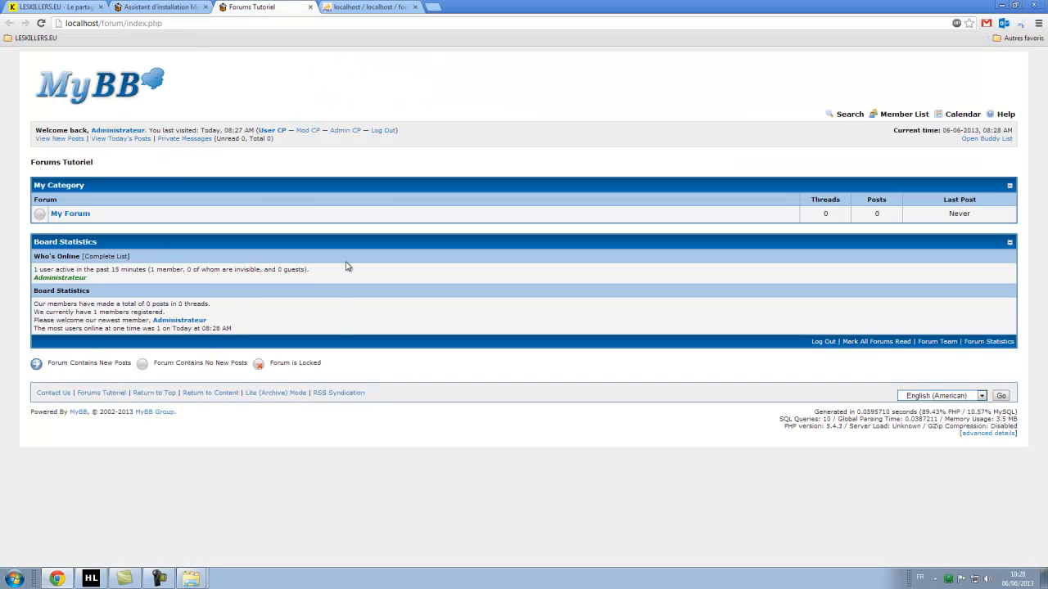
click(180, 6)
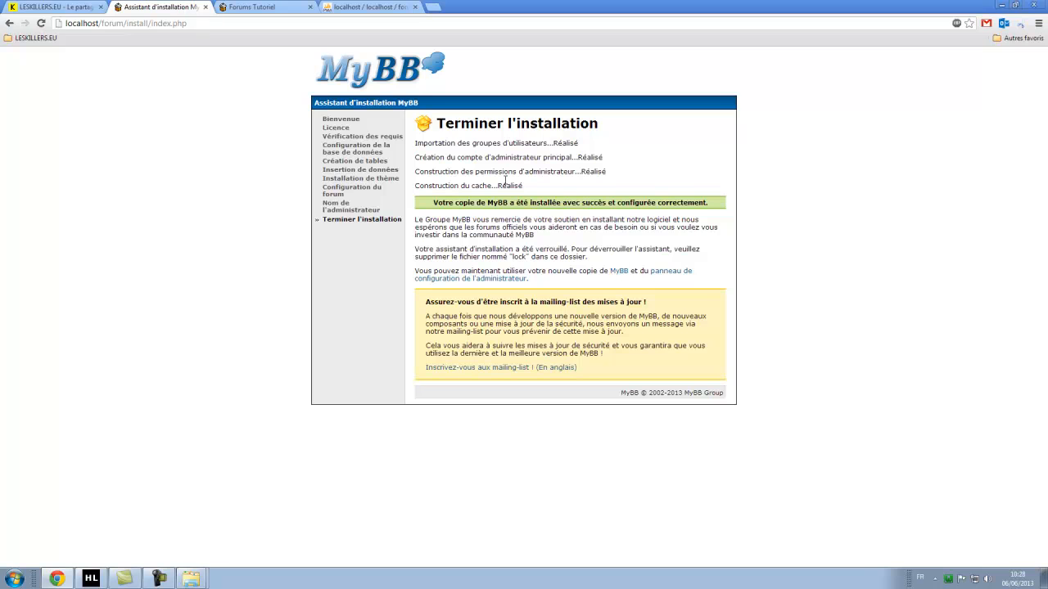
Close phpMyAdmin and log into the admin control panel as Administrateur.
click(678, 277)
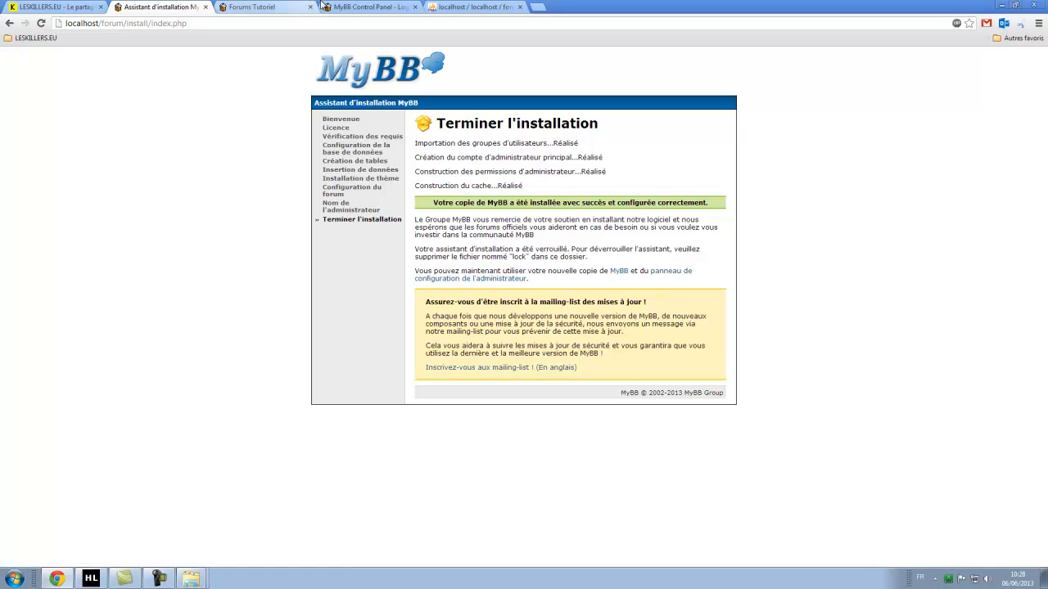
click(519, 7)
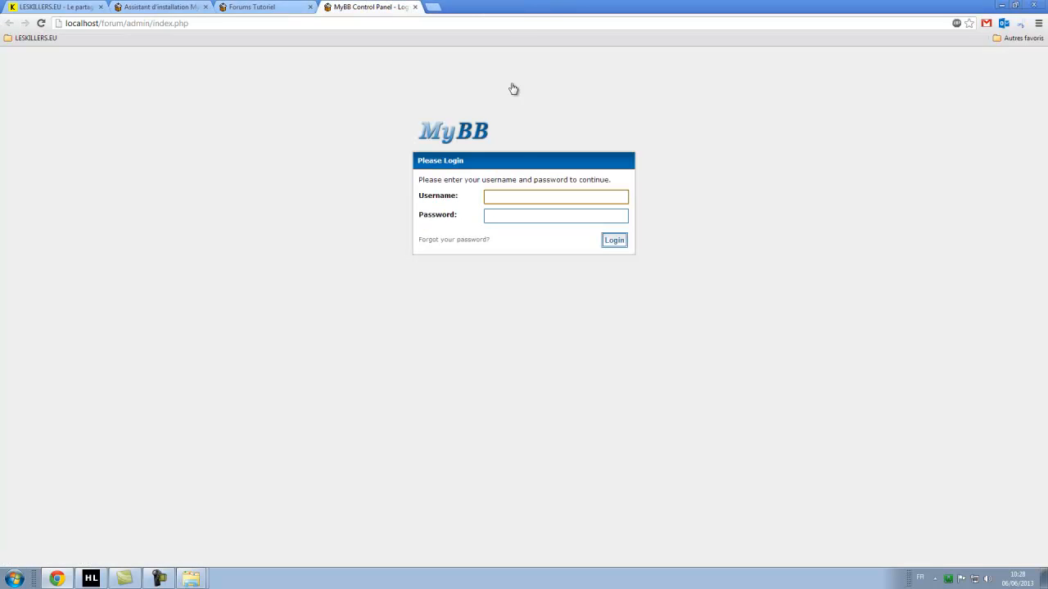
click(517, 194)
text(A)
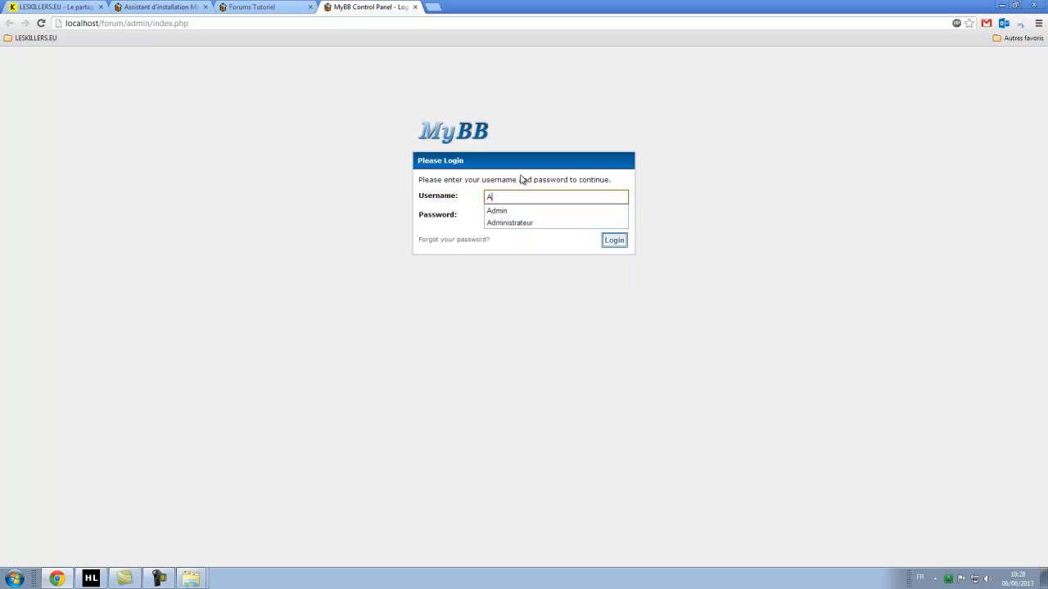
text(dministrateu)
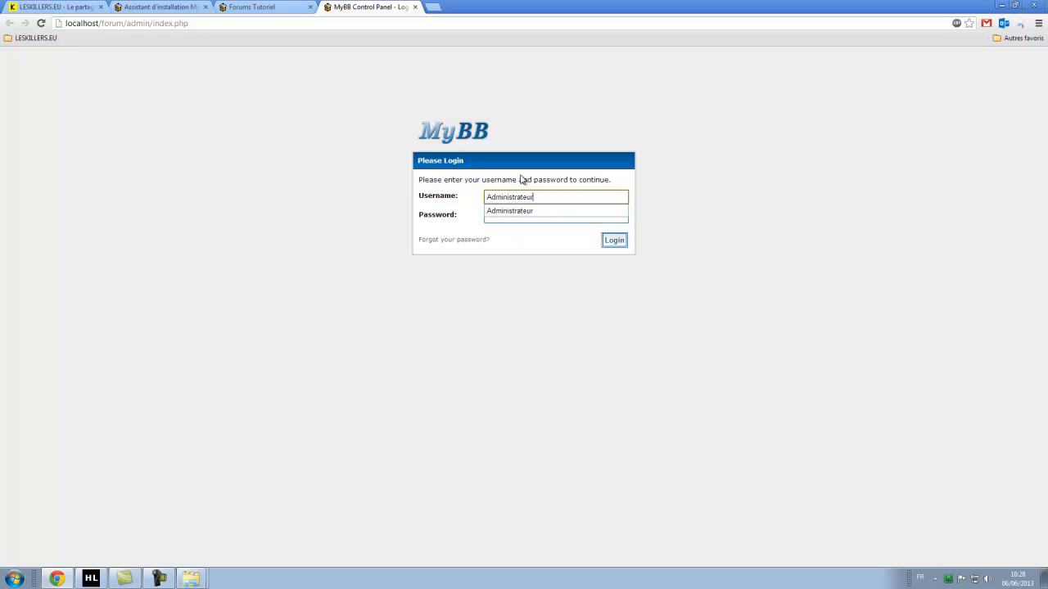
text(r)
key(Tab)
key(Return)
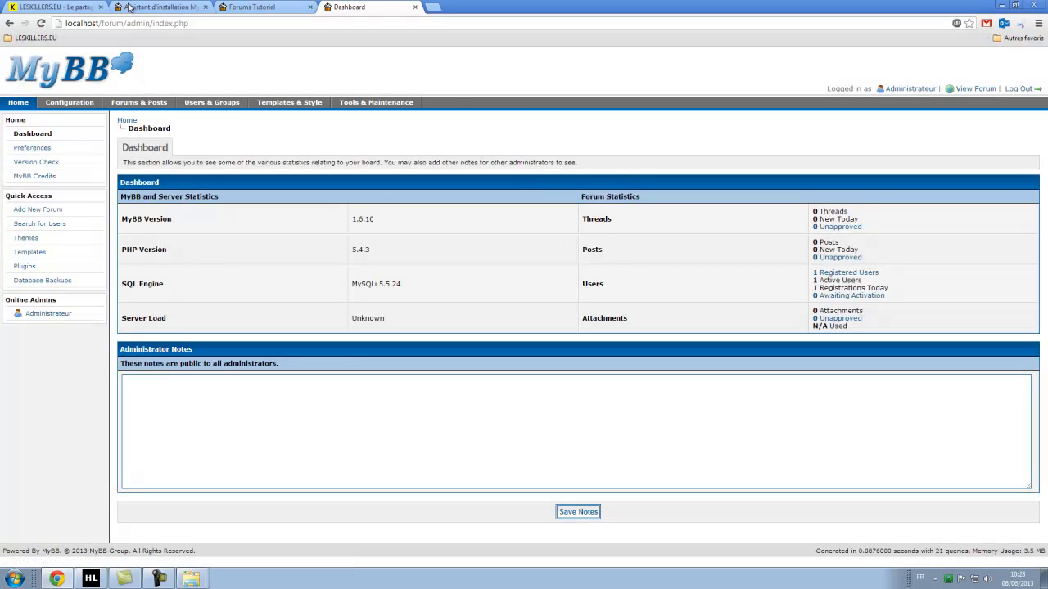
Check the forum's welcome-back line, then go to the Dashboard's Board Settings.
drag(342, 5, 242, 6)
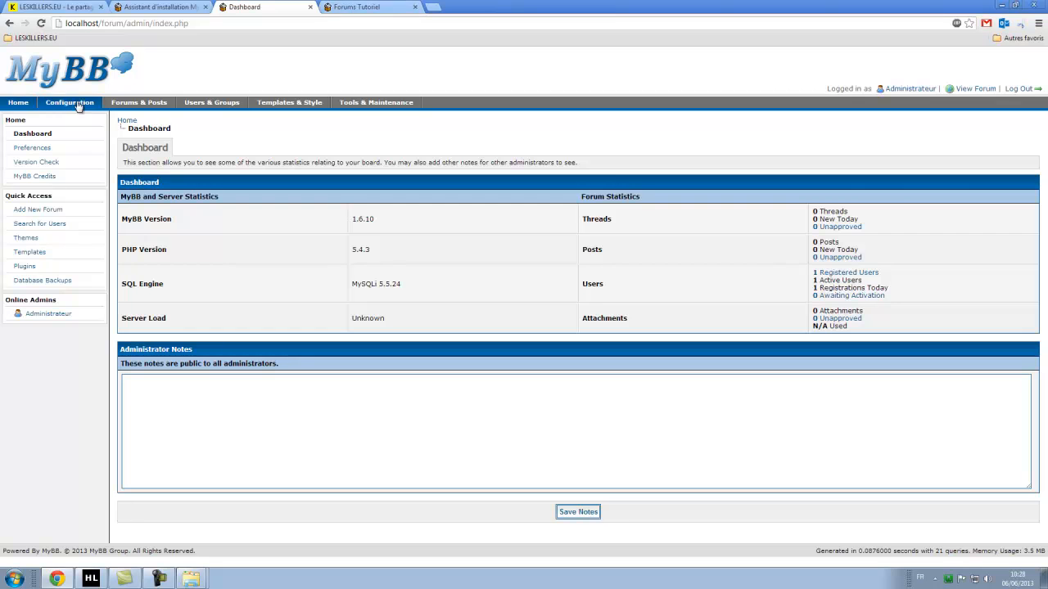
click(368, 7)
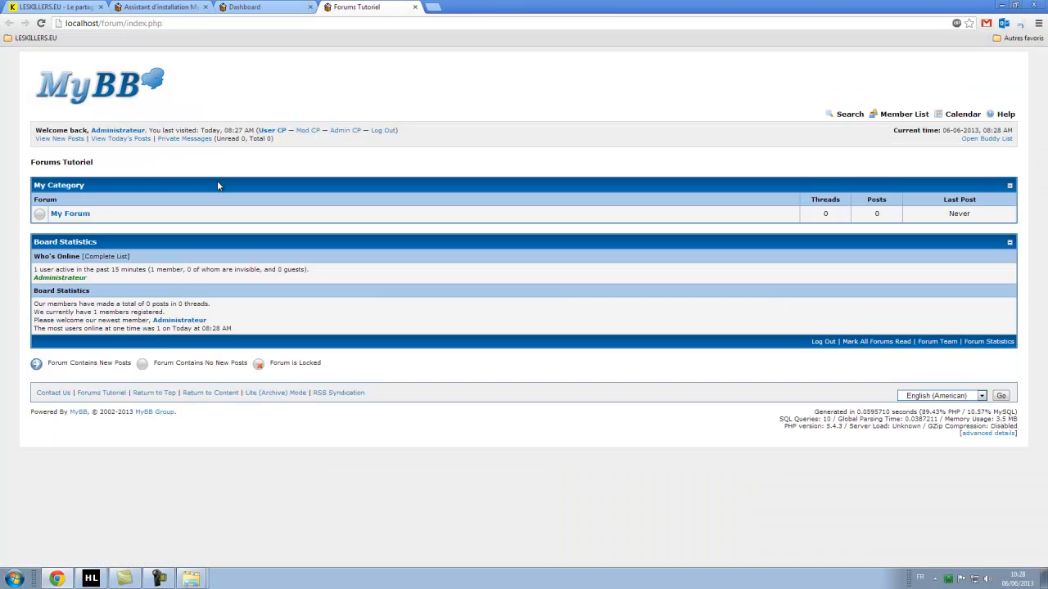
drag(71, 131, 256, 135)
click(333, 162)
drag(150, 130, 216, 131)
click(270, 6)
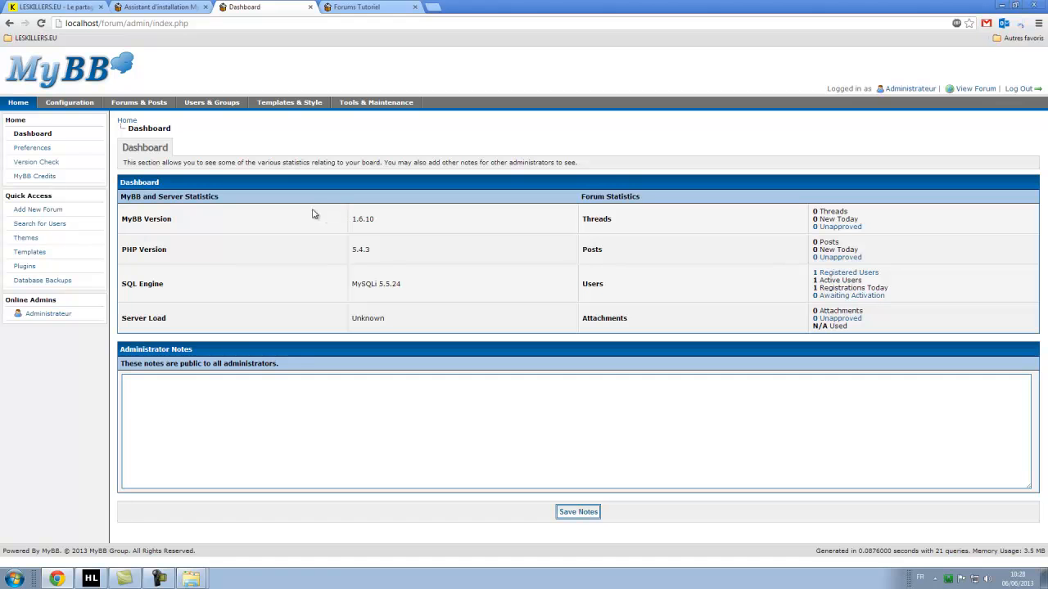
click(73, 109)
Set the board's default language to French (Français) in General Configuration and save.
scroll(242, 254, down, 1)
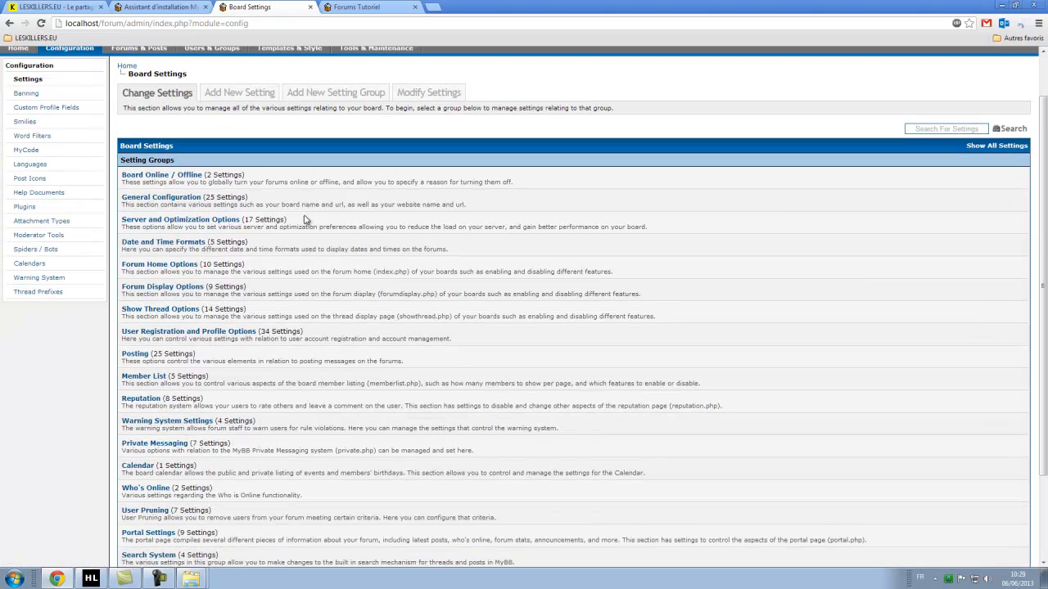
click(172, 201)
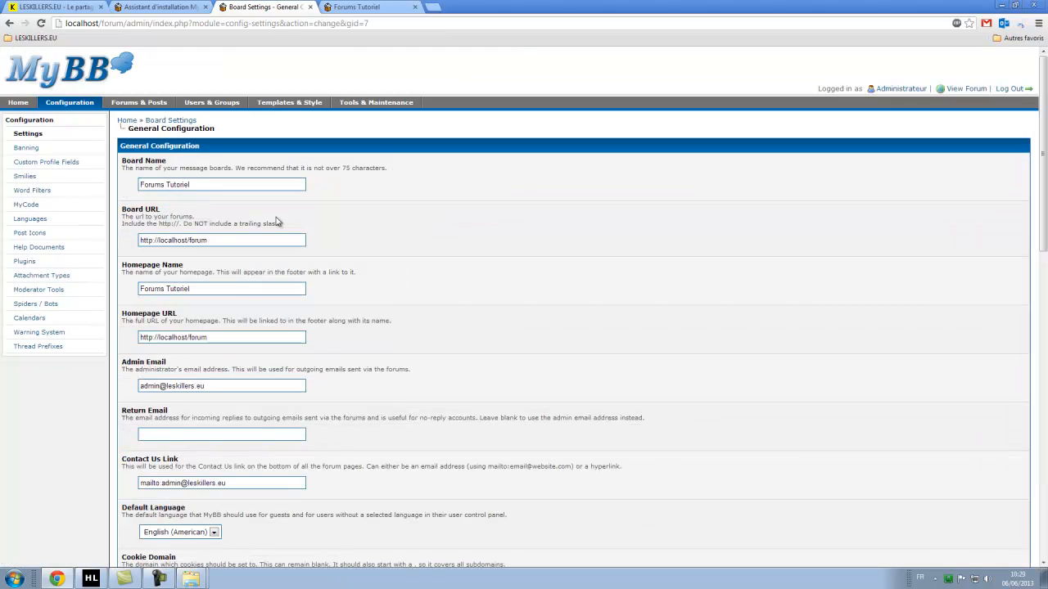
scroll(380, 212, down, 4)
click(190, 258)
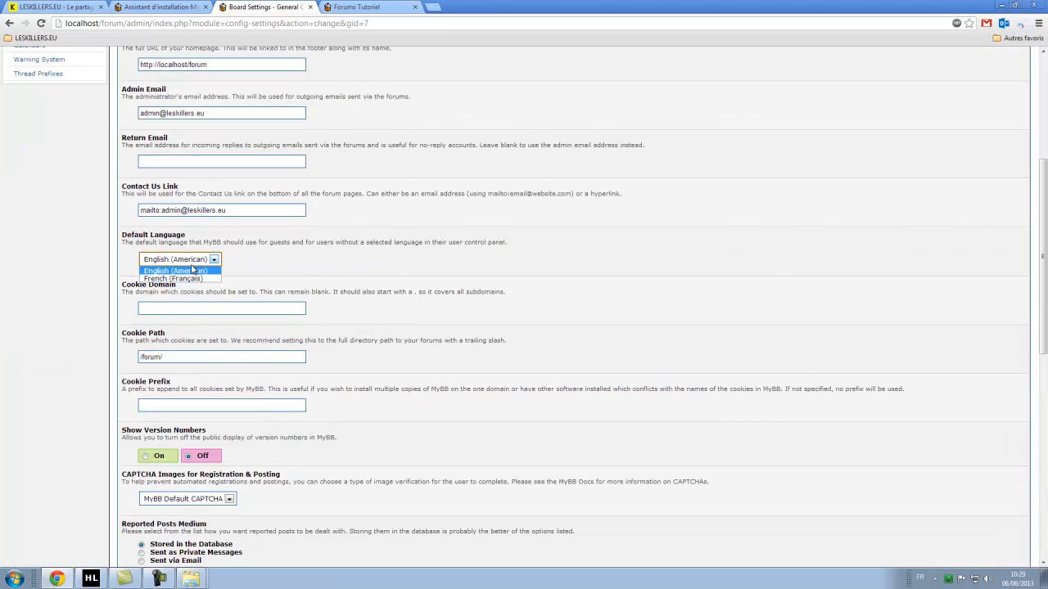
click(192, 279)
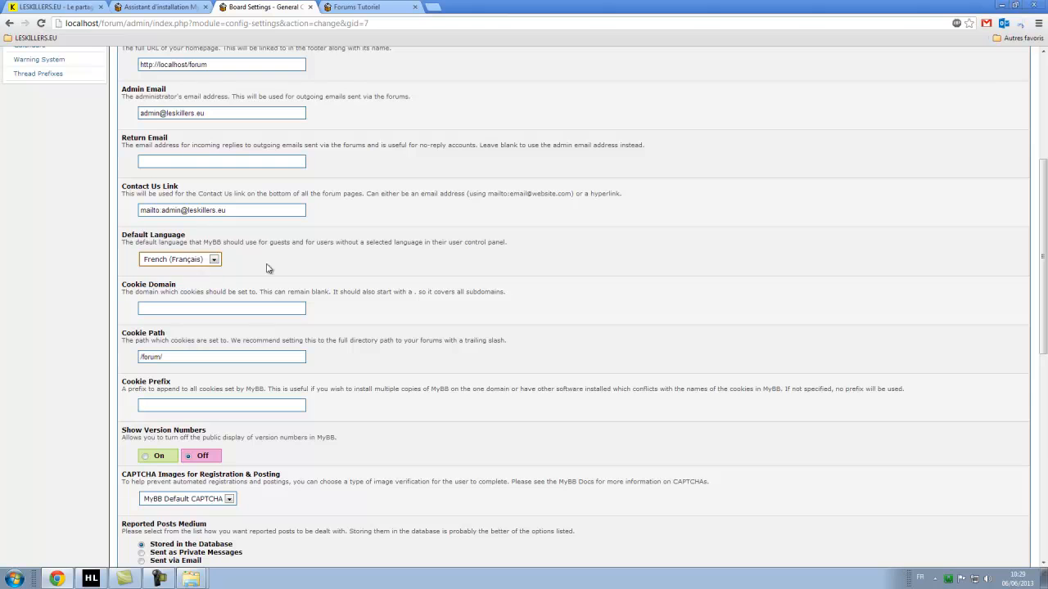
scroll(415, 278, down, 10)
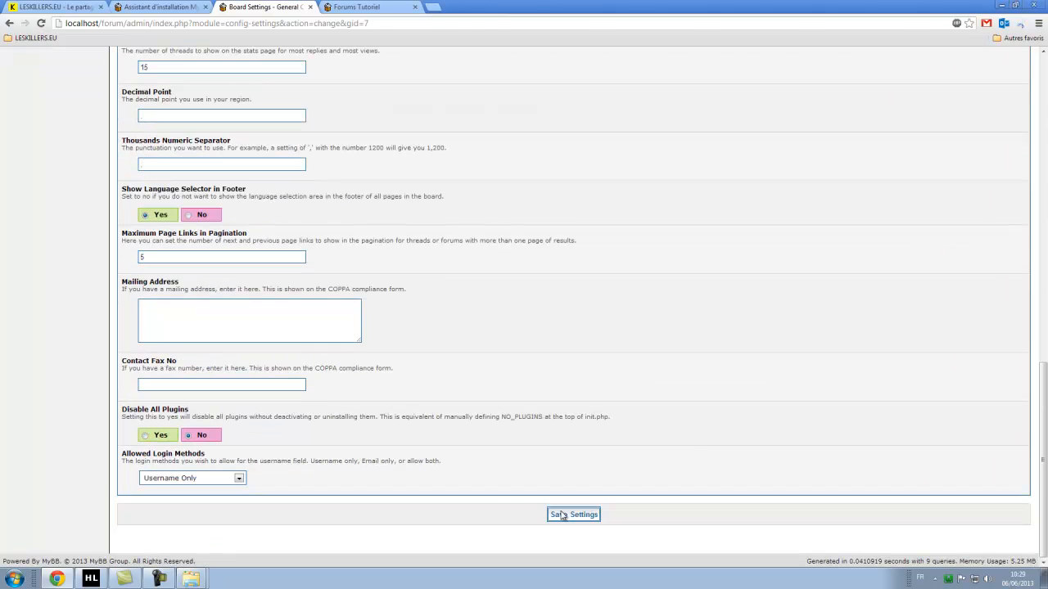
click(562, 515)
scroll(360, 213, down, 3)
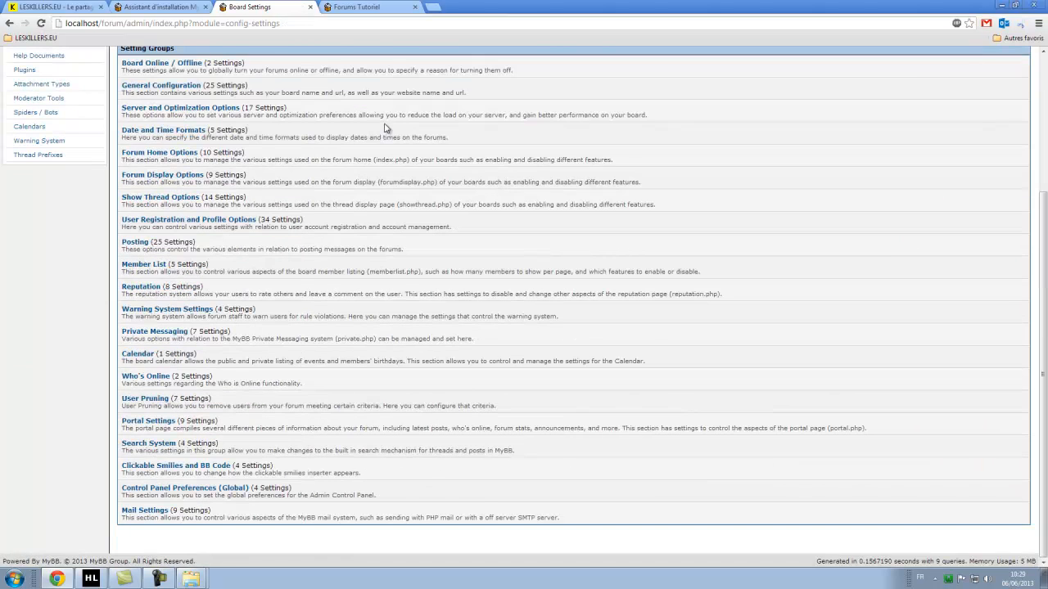
scroll(381, 123, up, 2)
scroll(373, 159, down, 2)
In global Control Panel Preferences, choose French (Français) language and Sharepoint style.
click(190, 495)
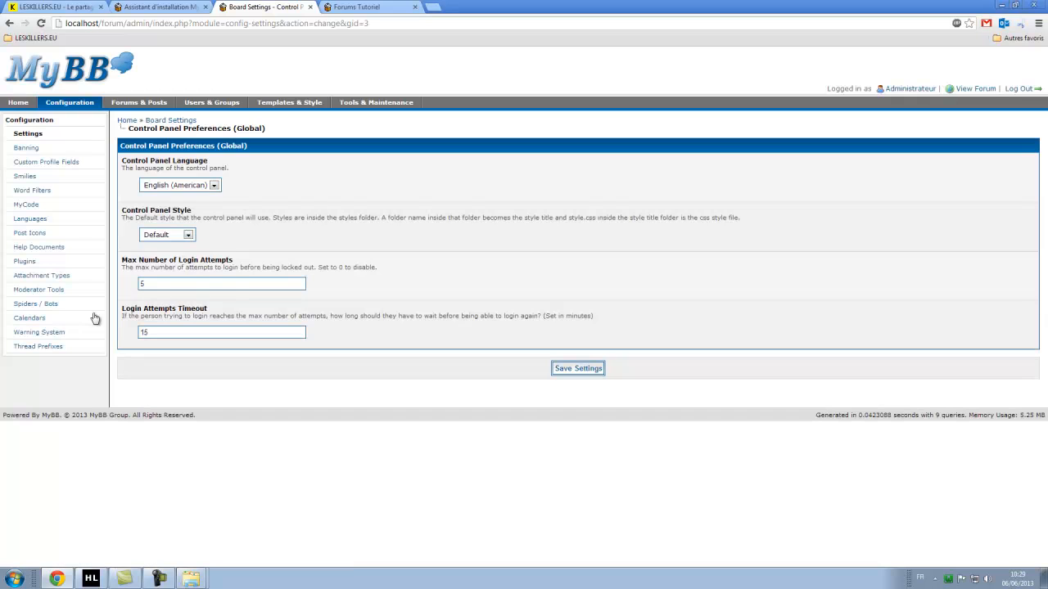
click(203, 185)
click(204, 206)
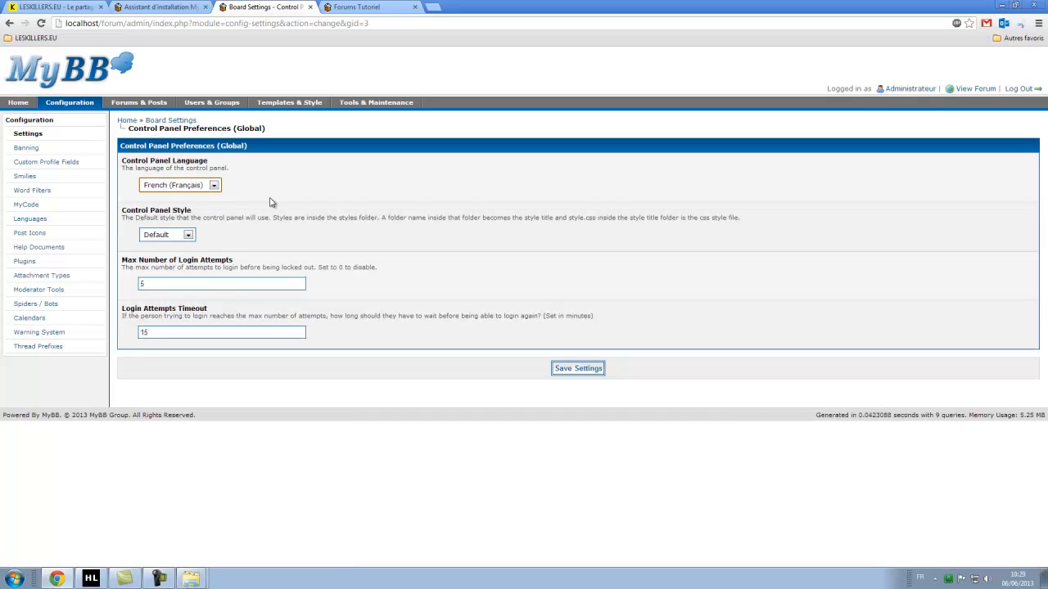
click(173, 236)
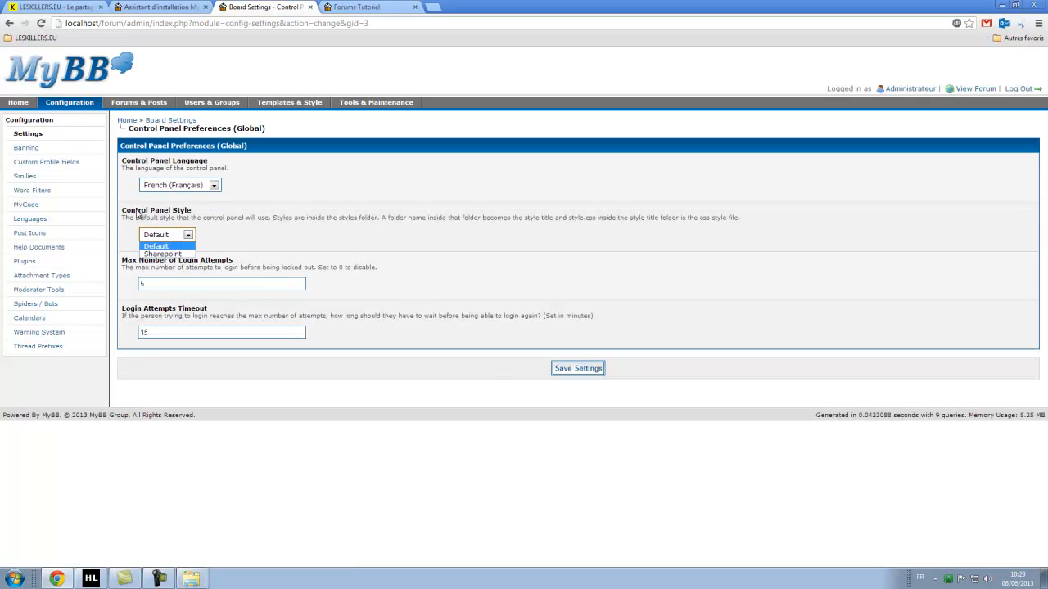
click(141, 211)
drag(132, 212, 189, 207)
click(223, 230)
click(165, 234)
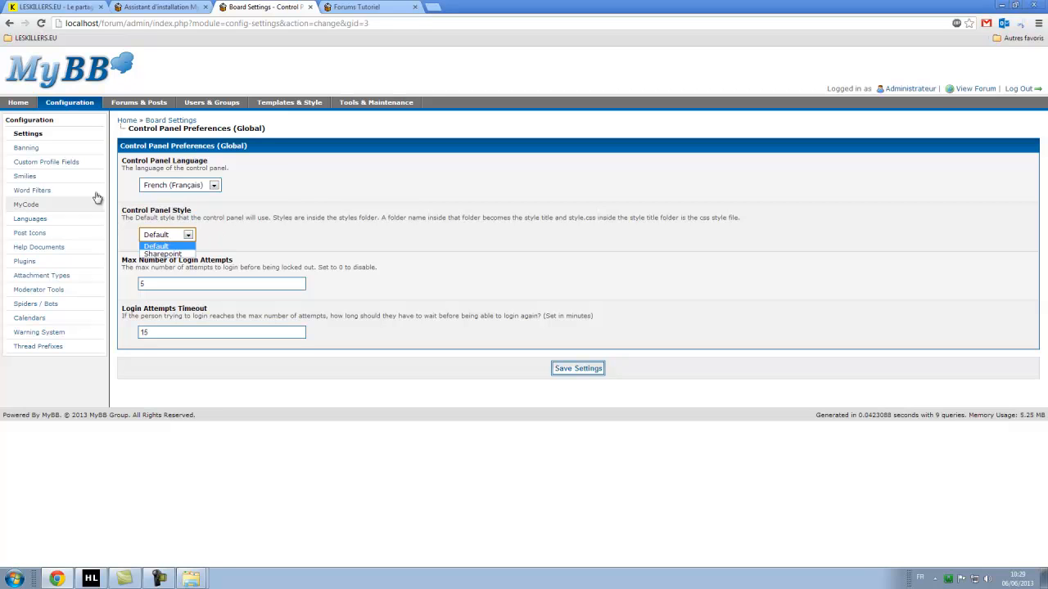
click(288, 238)
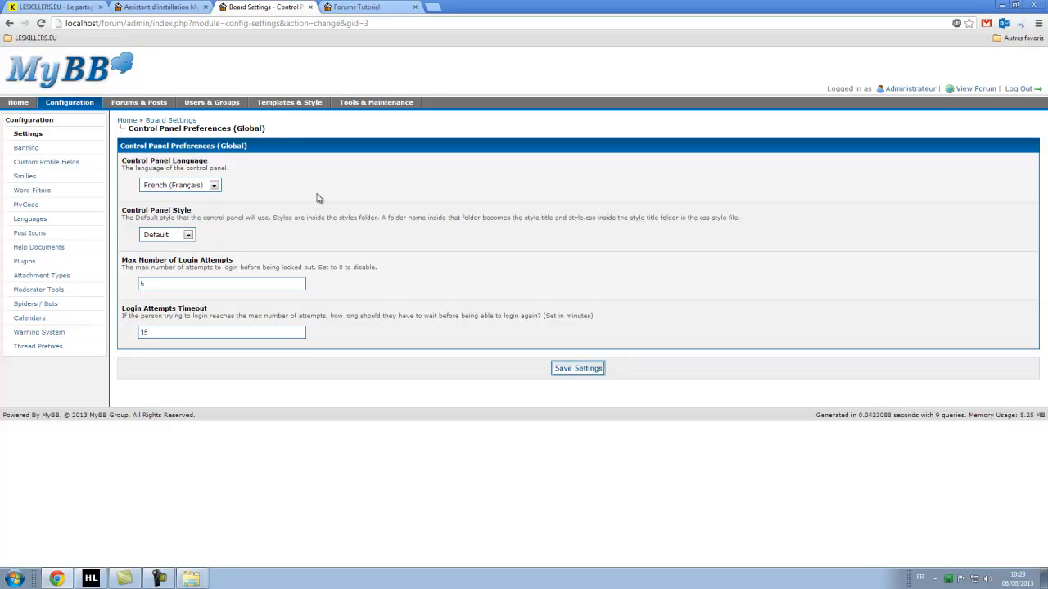
click(189, 234)
click(187, 255)
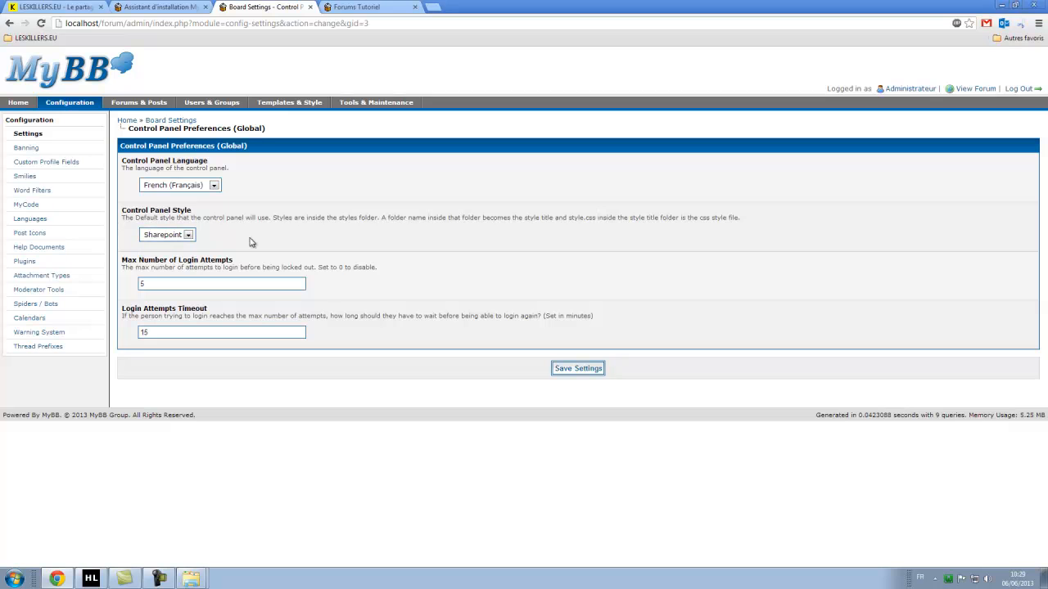
Save the control panel preferences and return to the French admin dashboard.
click(577, 370)
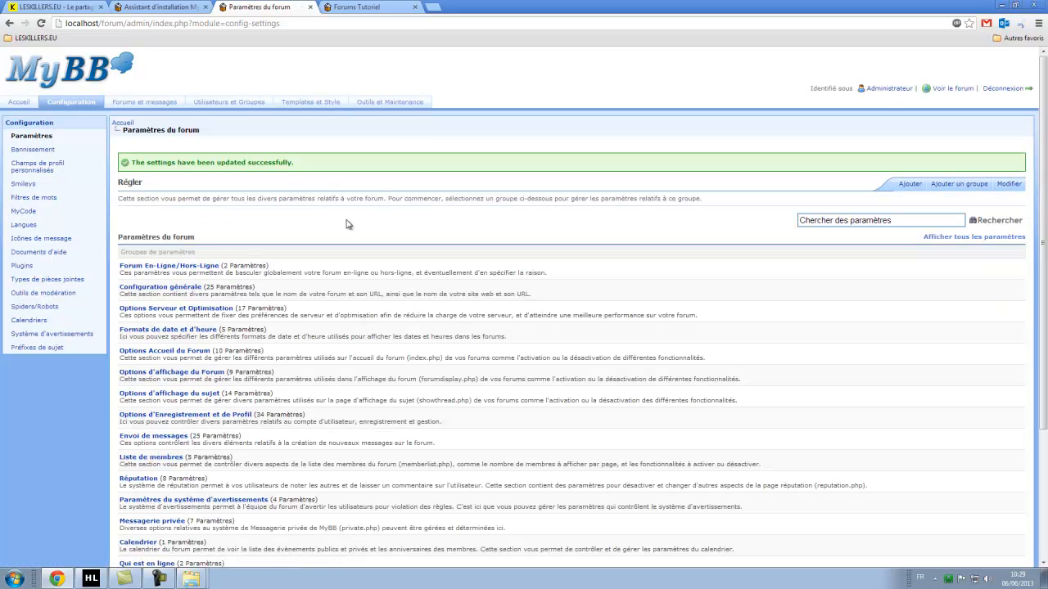
click(20, 103)
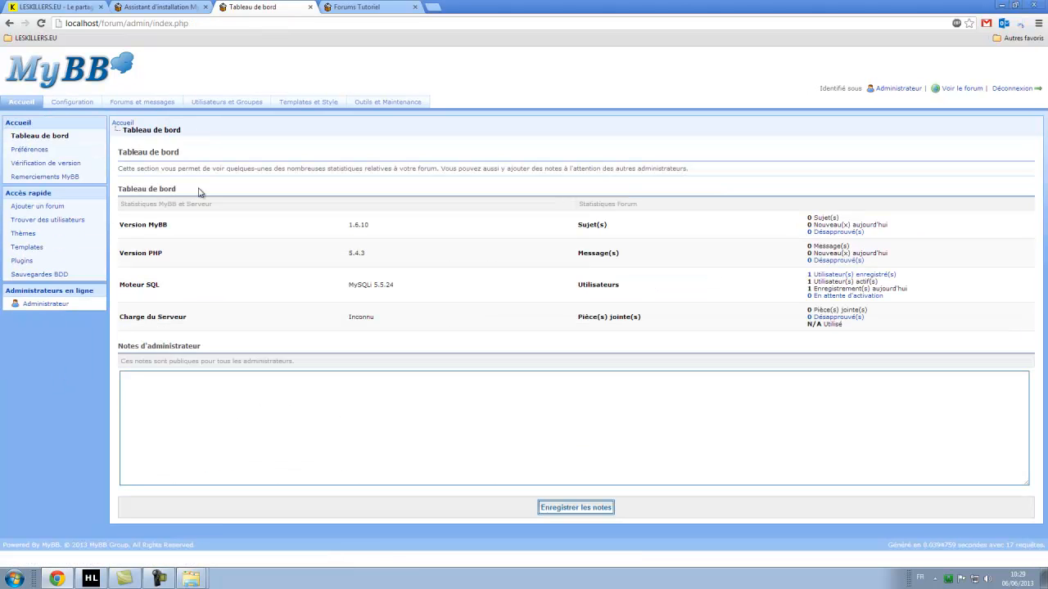
drag(152, 169, 233, 168)
click(276, 159)
Reload the Forums Tutoriel index in French, close the installation wizard tab, and add a new tab.
click(360, 6)
click(128, 108)
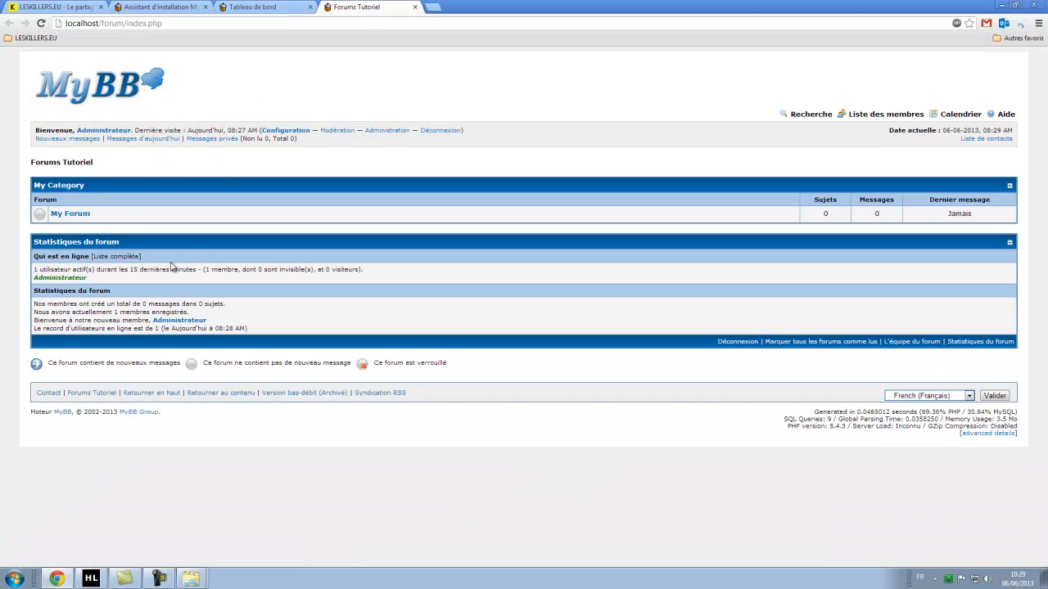
click(193, 10)
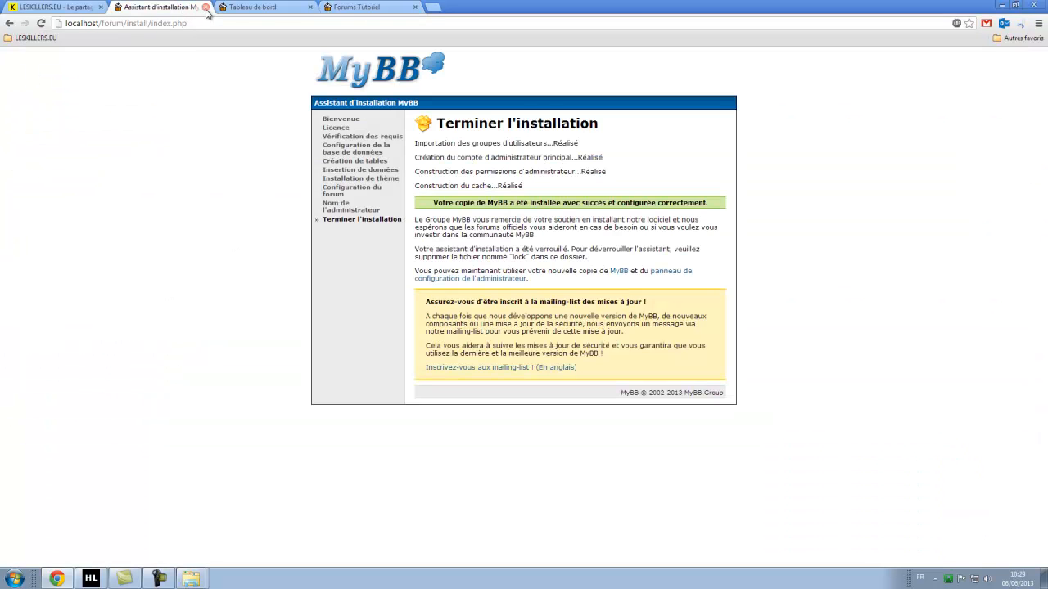
click(205, 6)
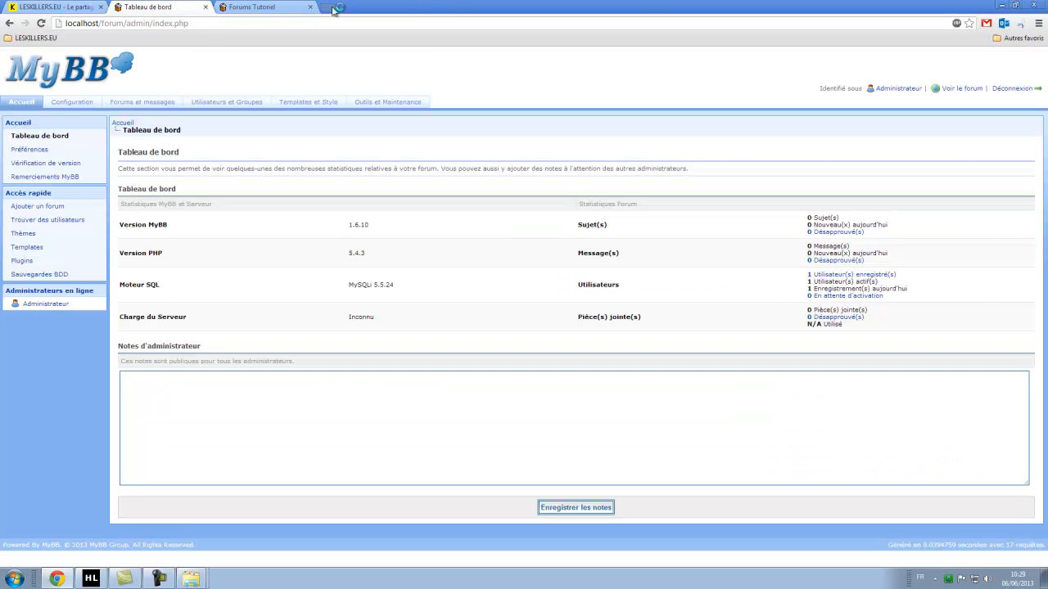
click(327, 7)
click(262, 7)
click(163, 6)
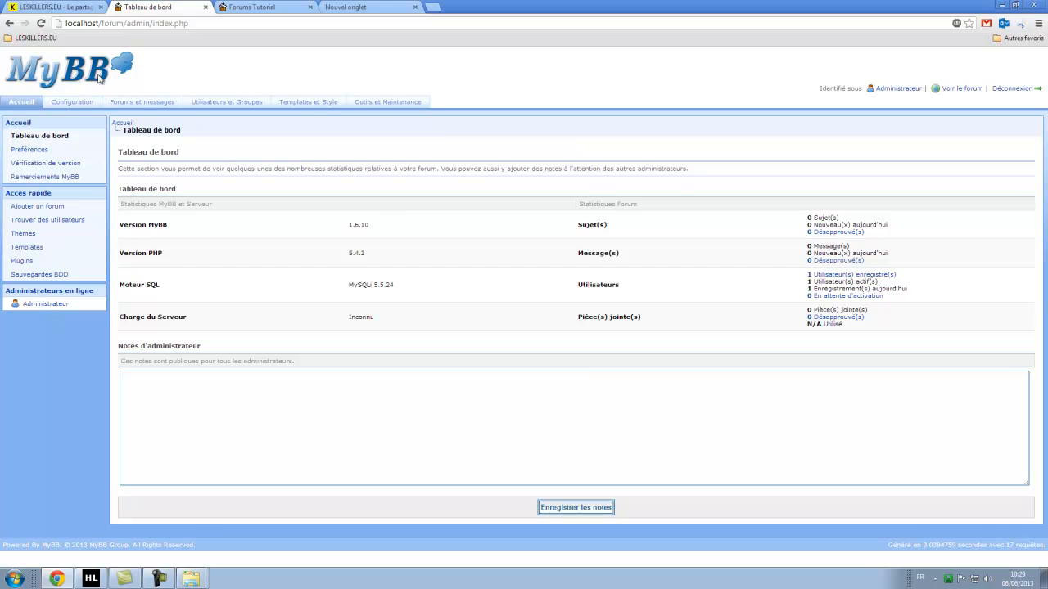
In the blank tab, go to Google France and search for 'mybb'.
click(354, 7)
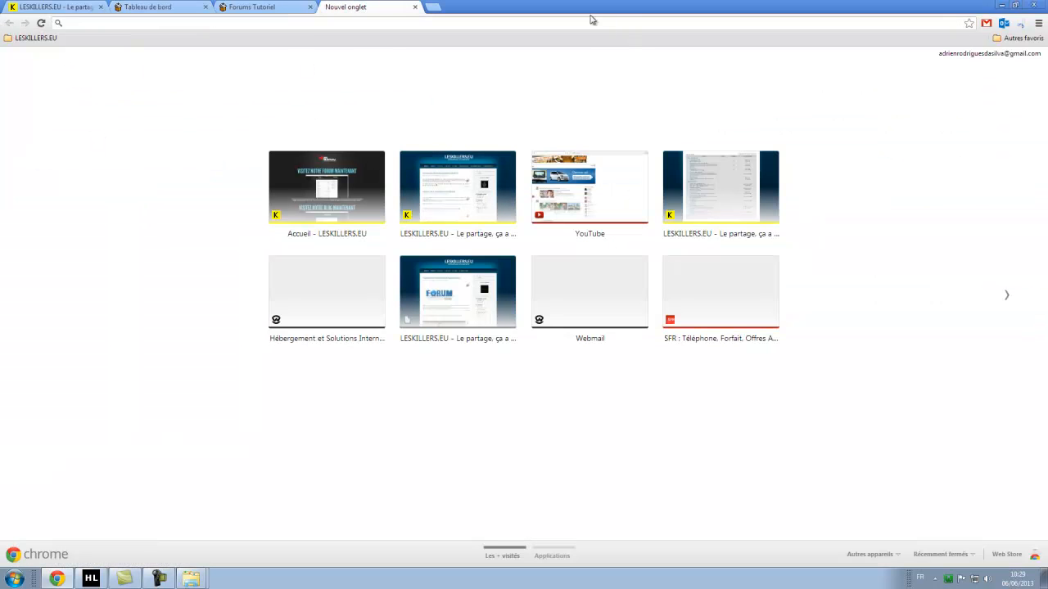
text(google.f)
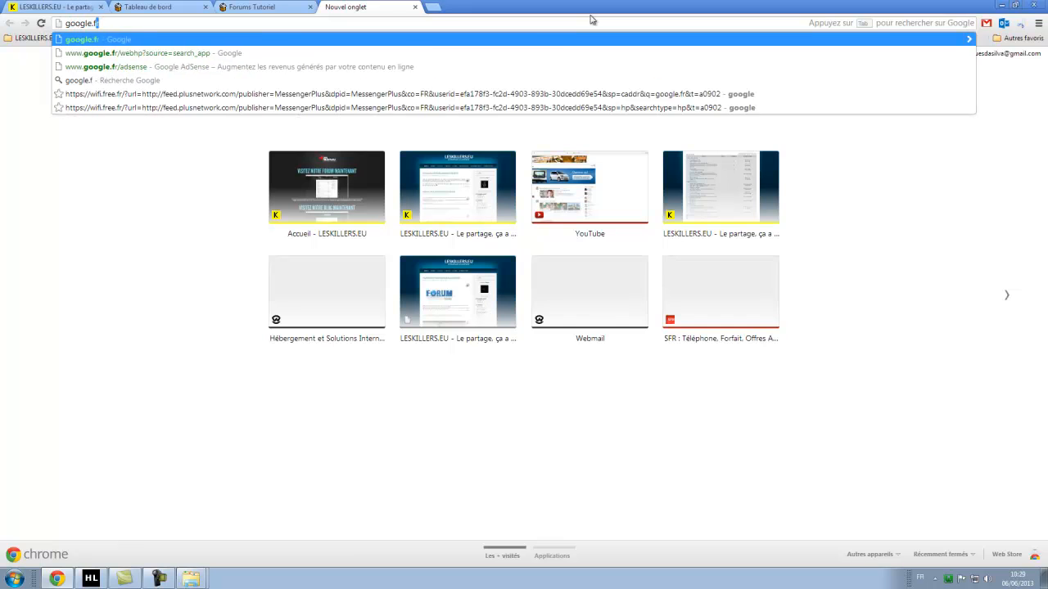
key(Return)
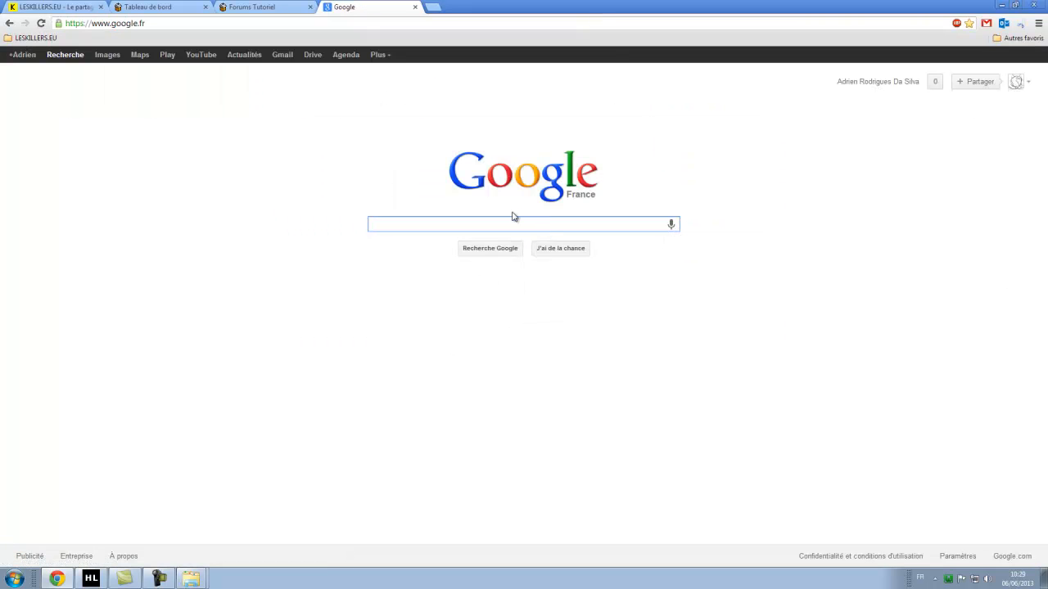
text(mybb)
key(Return)
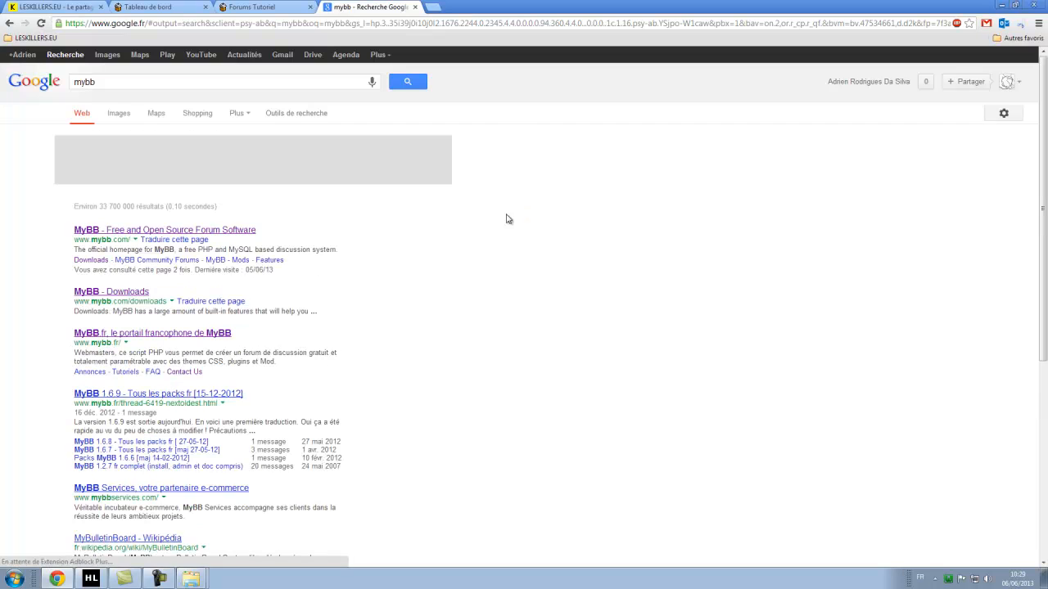
Open mybb.com's Downloads page and its list of downloadable themes.
click(216, 232)
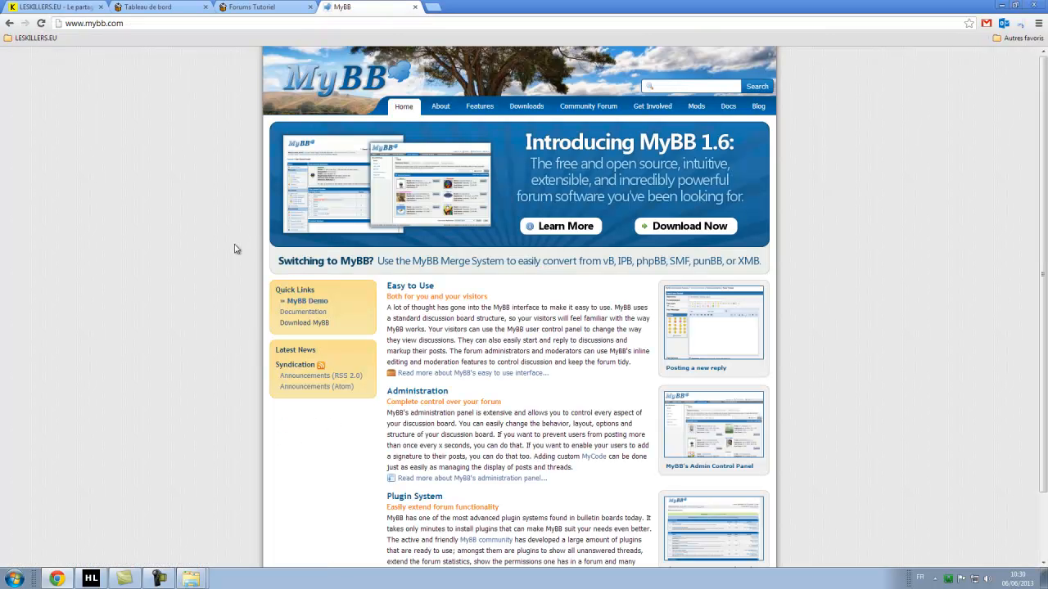
click(527, 106)
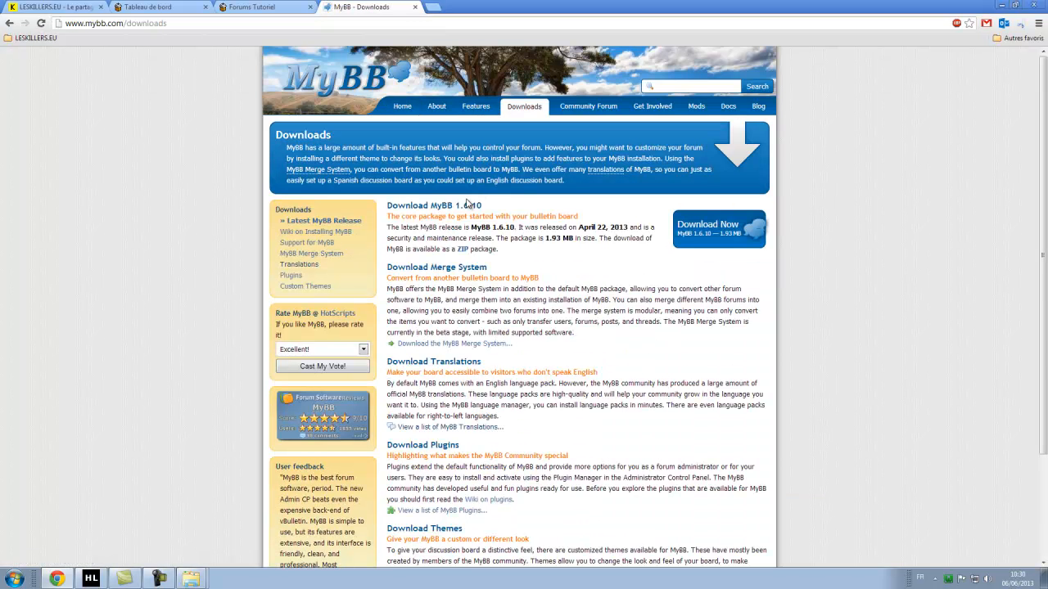
scroll(607, 317, down, 3)
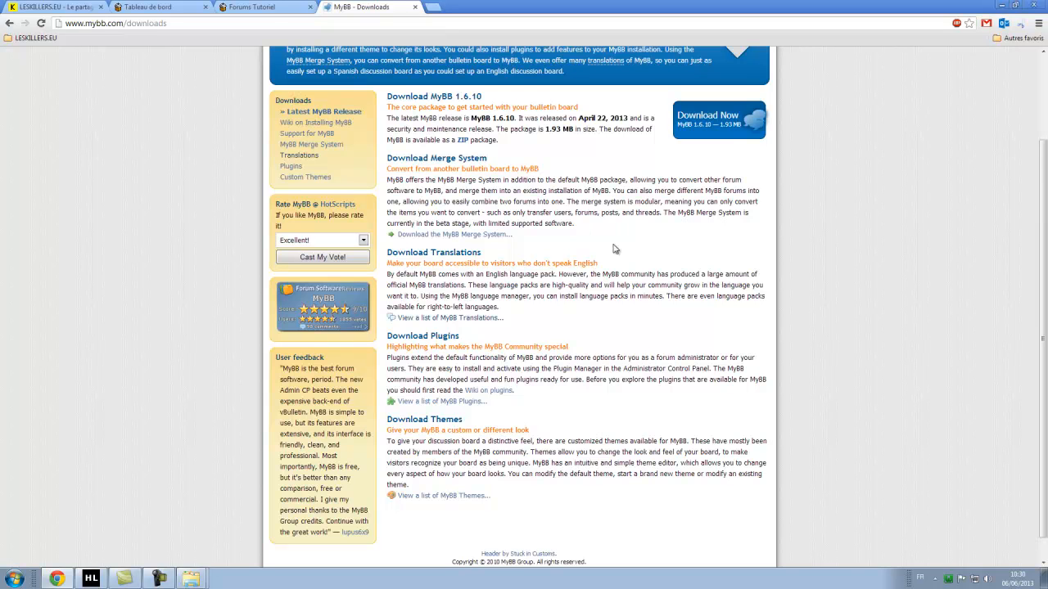
scroll(592, 232, down, 1)
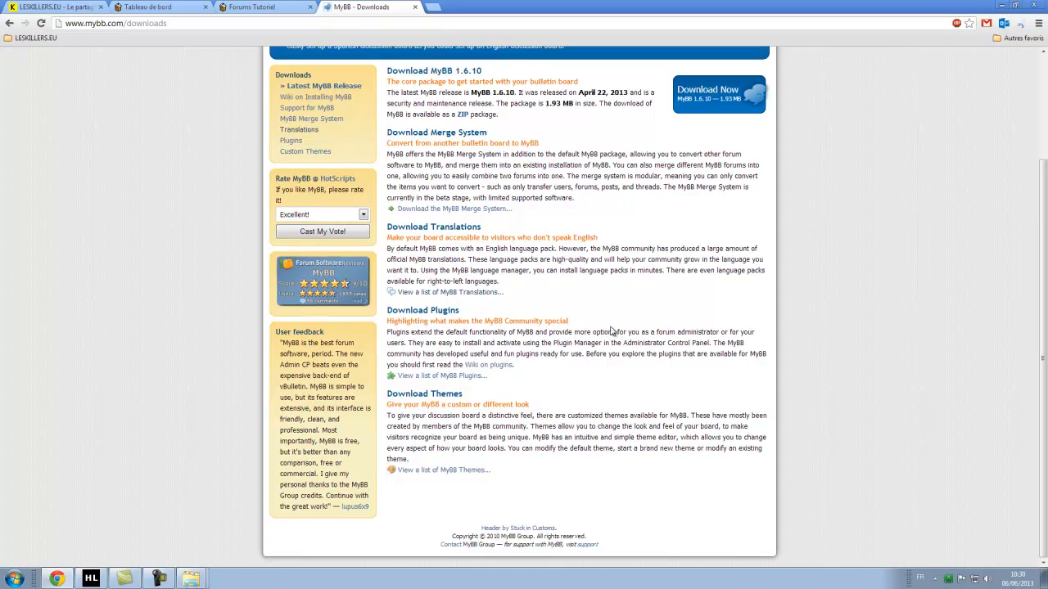
click(466, 211)
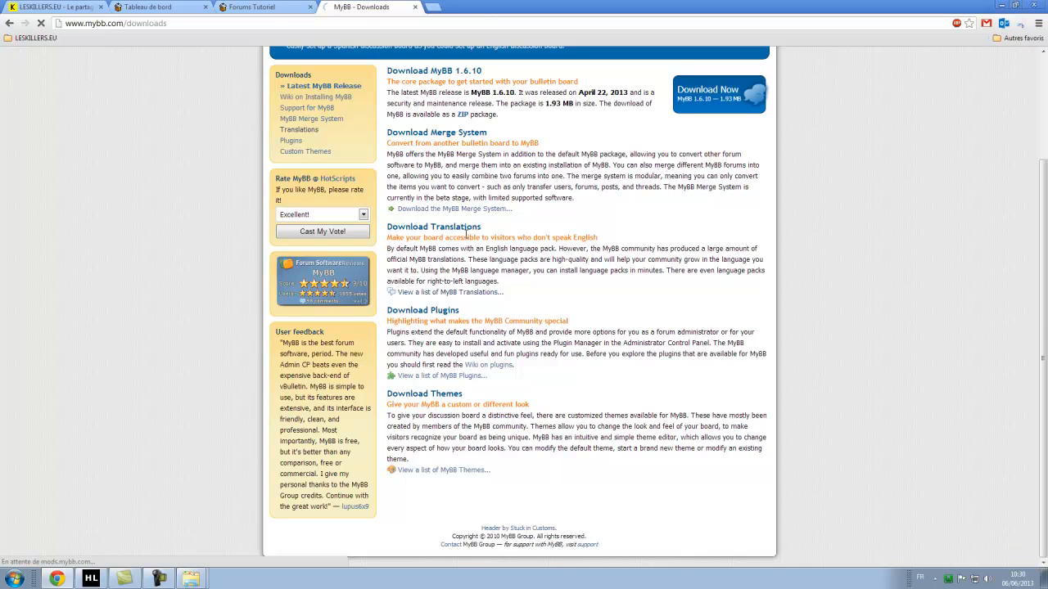
Open the Red Skin theme page and view its first preview image full size.
scroll(488, 173, down, 1)
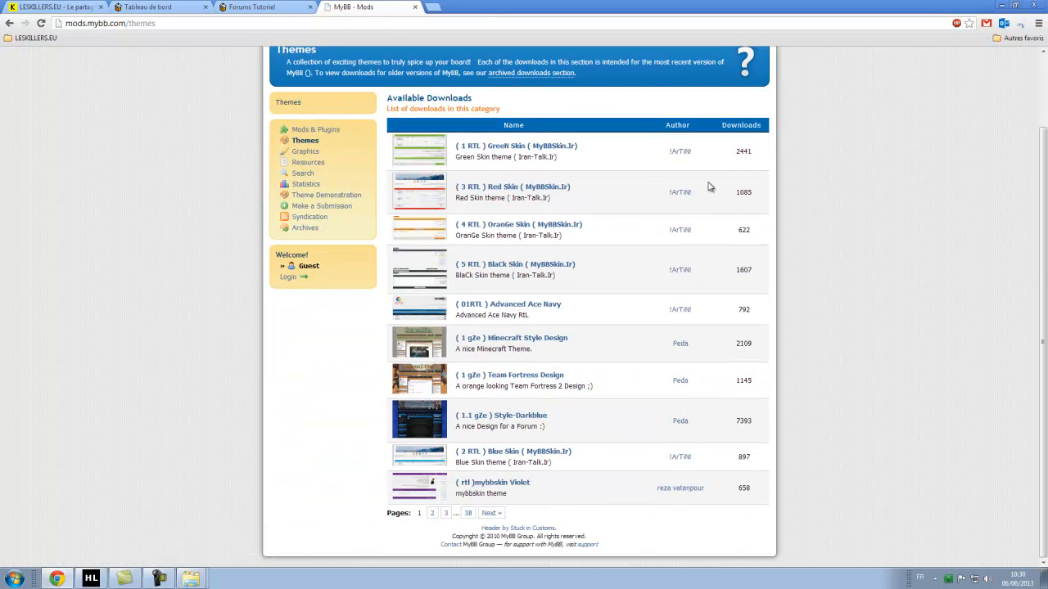
click(516, 193)
scroll(538, 222, down, 6)
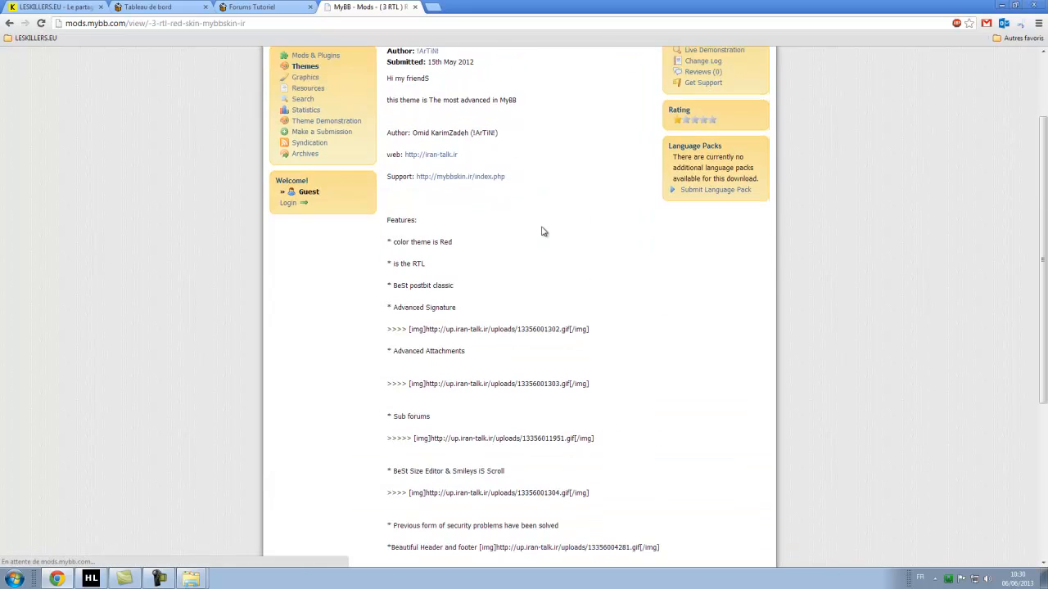
click(419, 449)
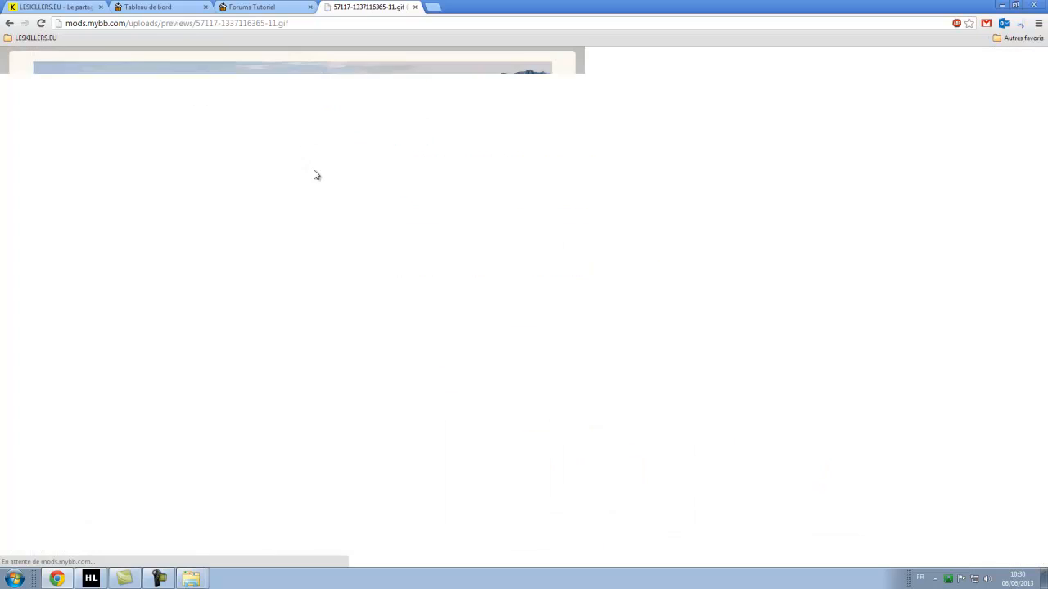
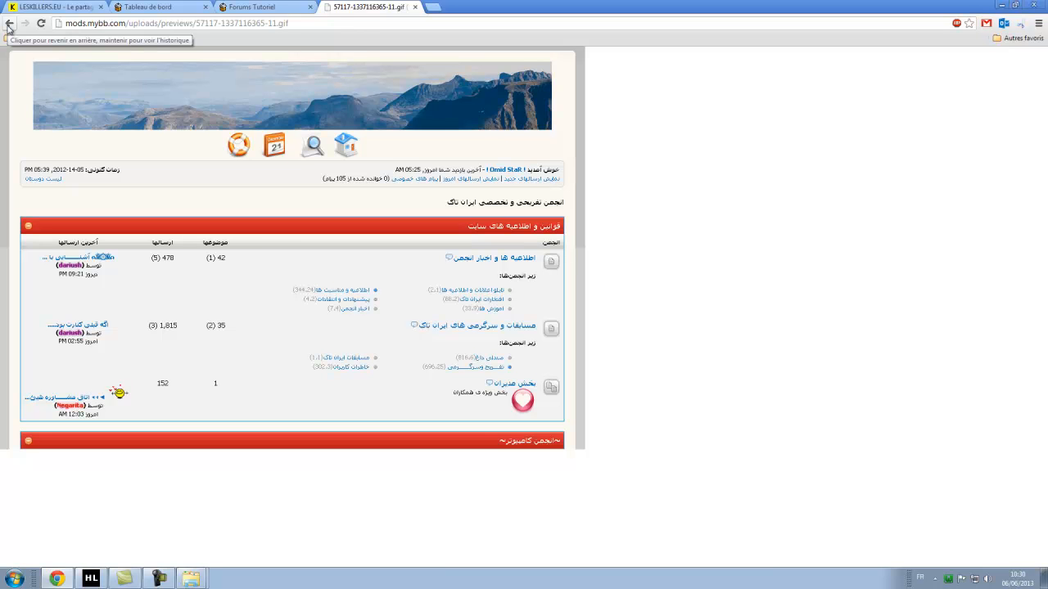
Return to the themes list and view the Black Skin theme's preview image full size.
click(8, 25)
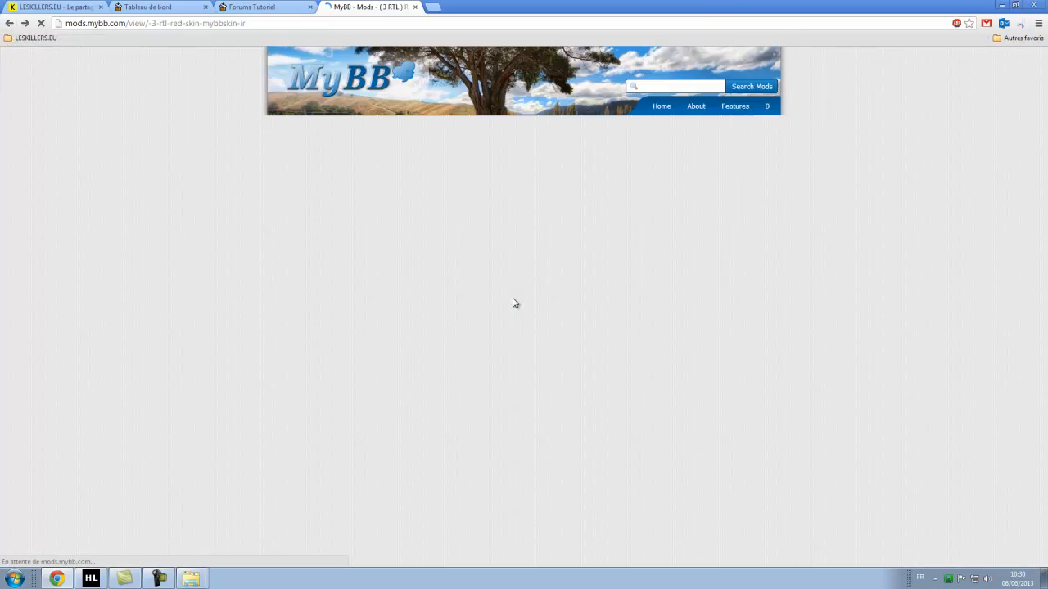
click(9, 25)
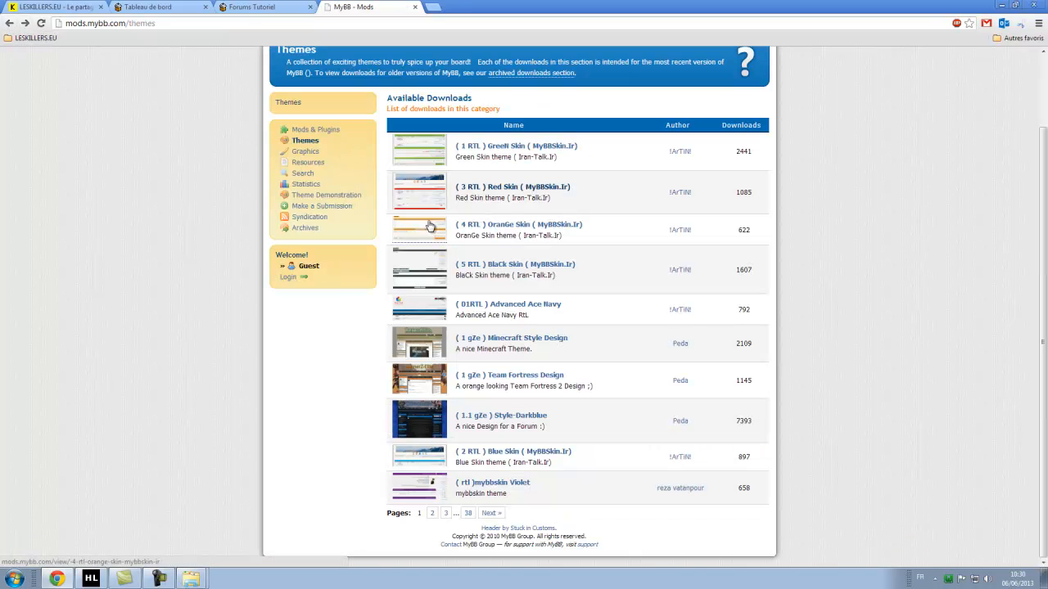
click(517, 269)
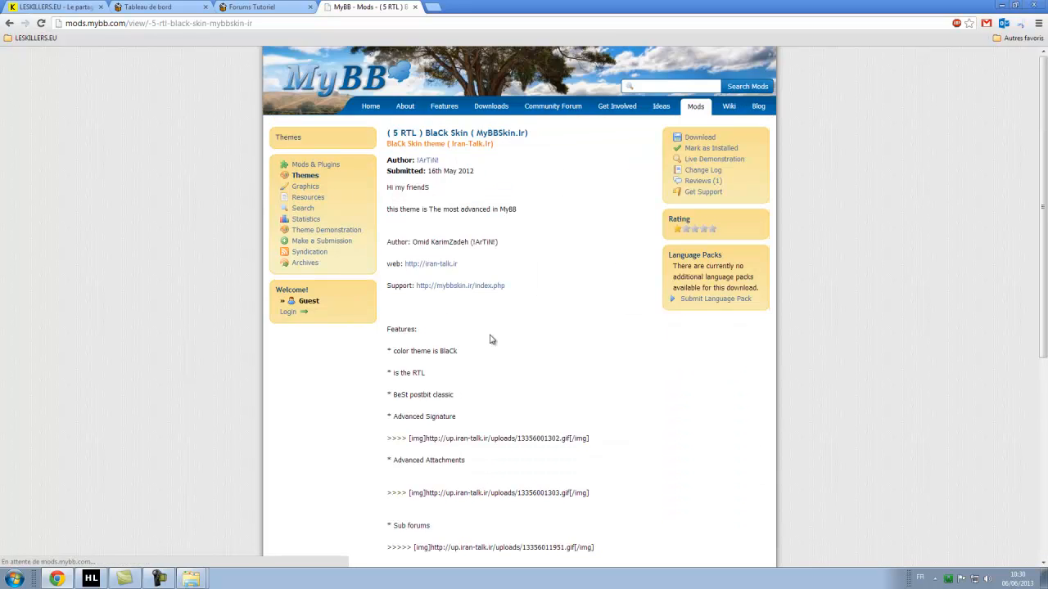
scroll(564, 329, down, 3)
scroll(564, 329, down, 2)
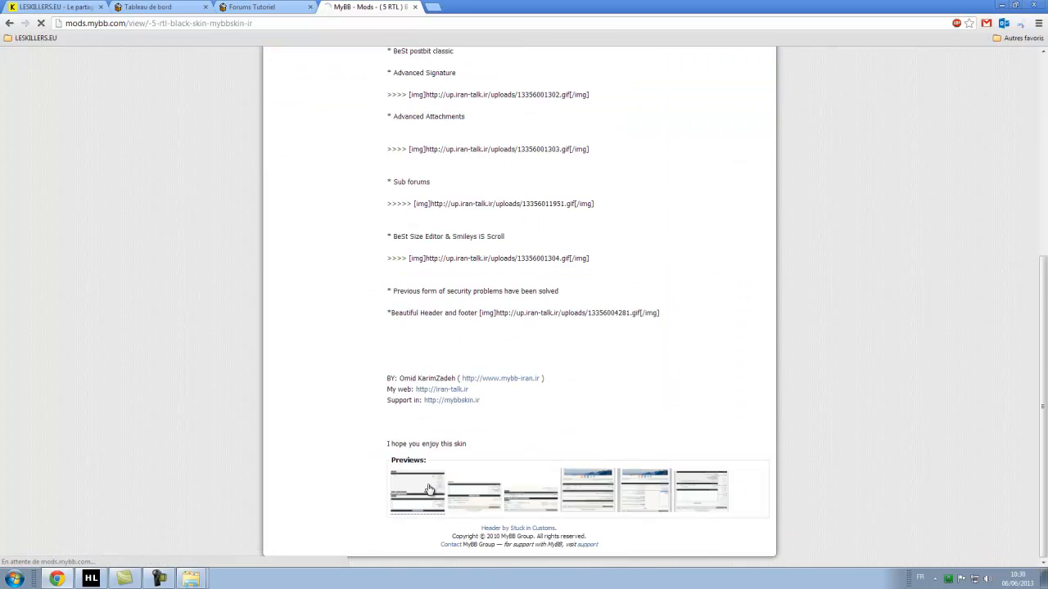
click(429, 487)
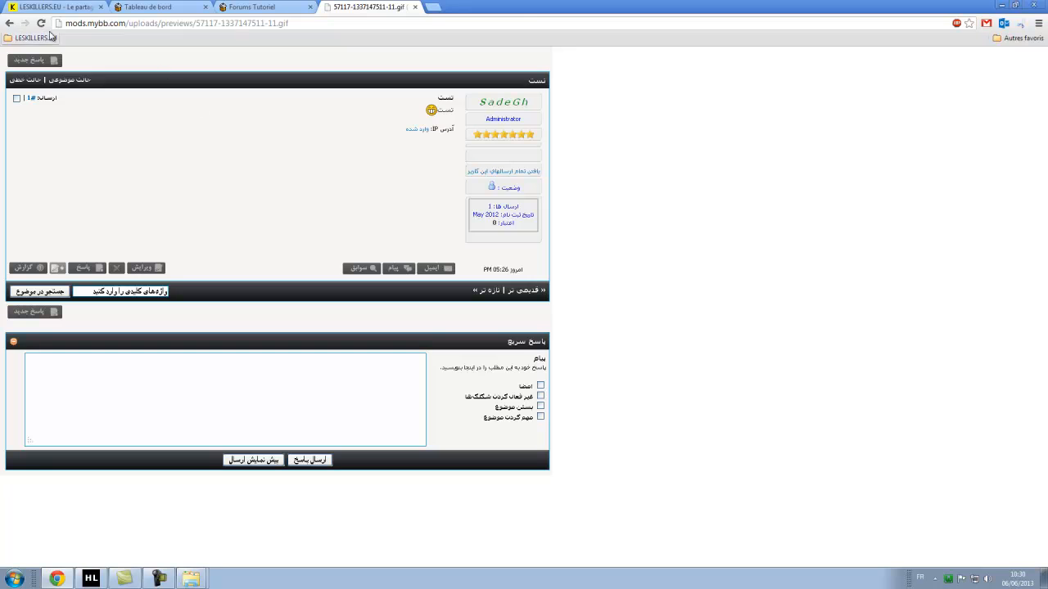
click(9, 23)
click(9, 23)
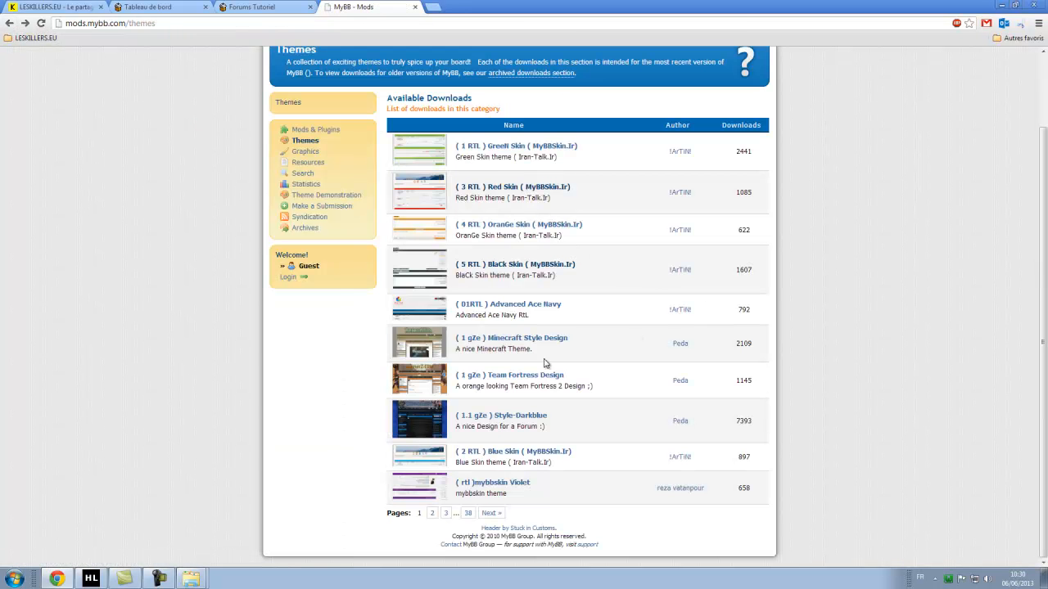
On page 2 of the themes list, view the 4performance Light preview full size, then go back.
click(431, 513)
scroll(671, 253, down, 2)
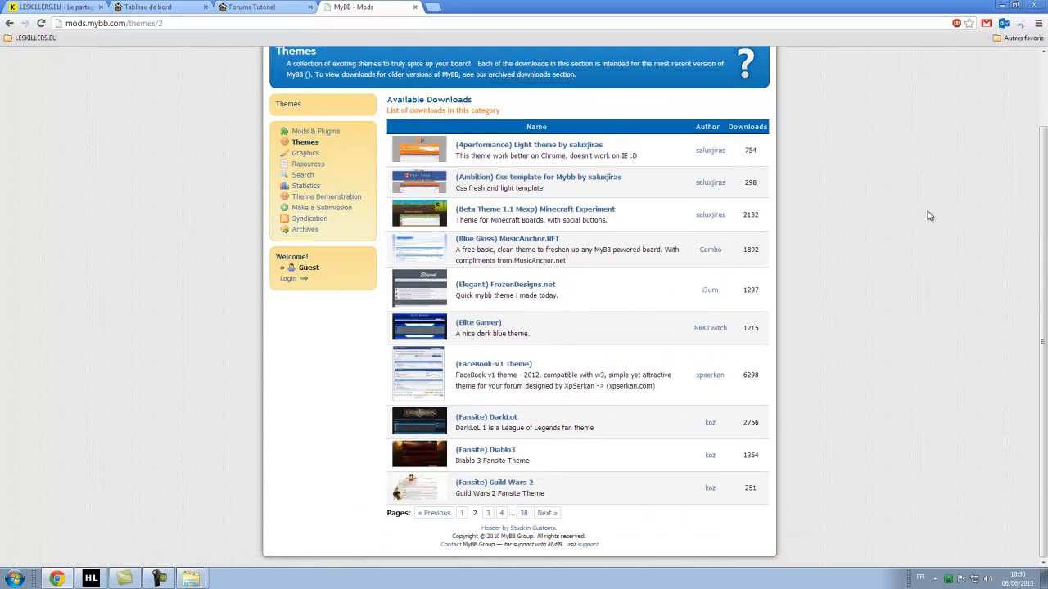
click(525, 150)
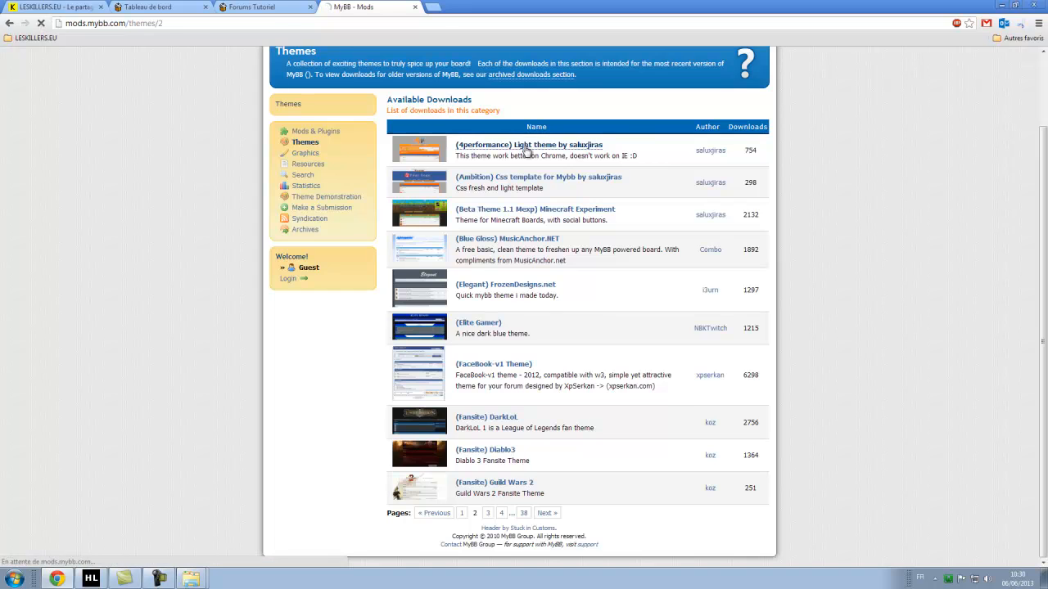
click(438, 350)
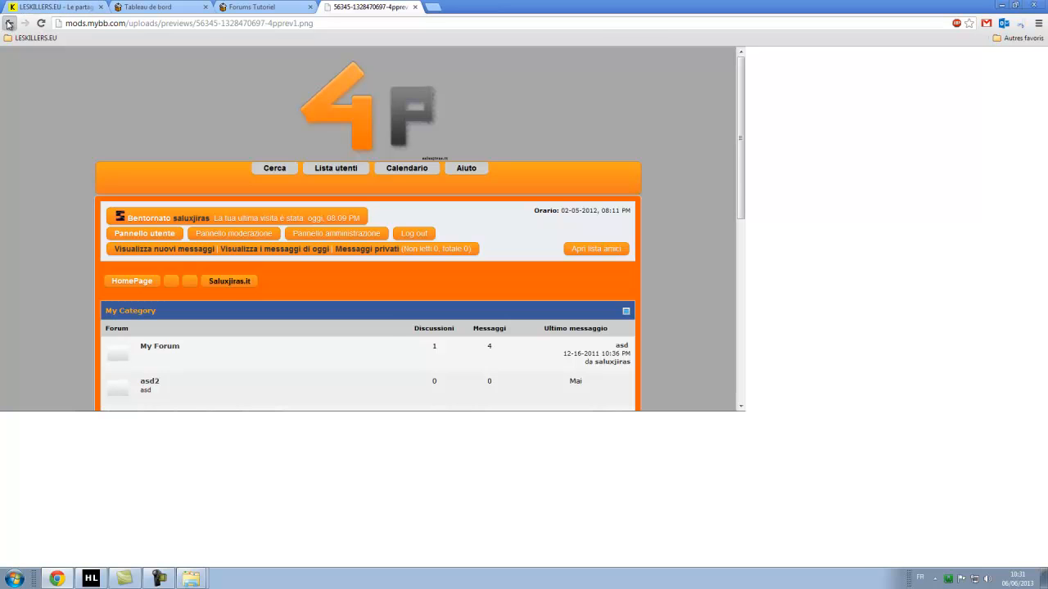
click(9, 23)
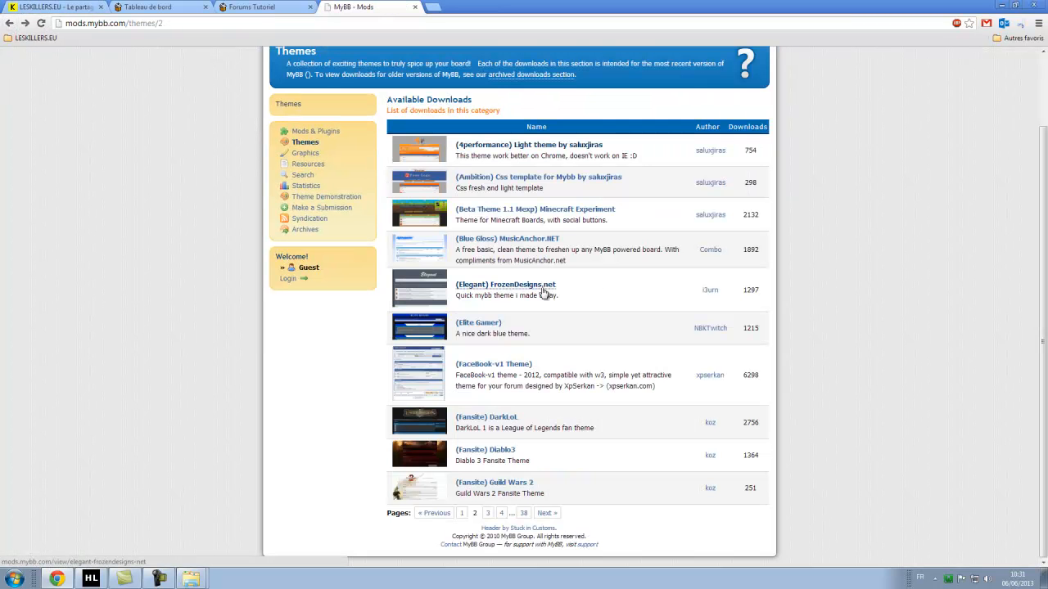
View the Guild Wars 2 theme's preview full size and return to page 2 of themes.
click(477, 483)
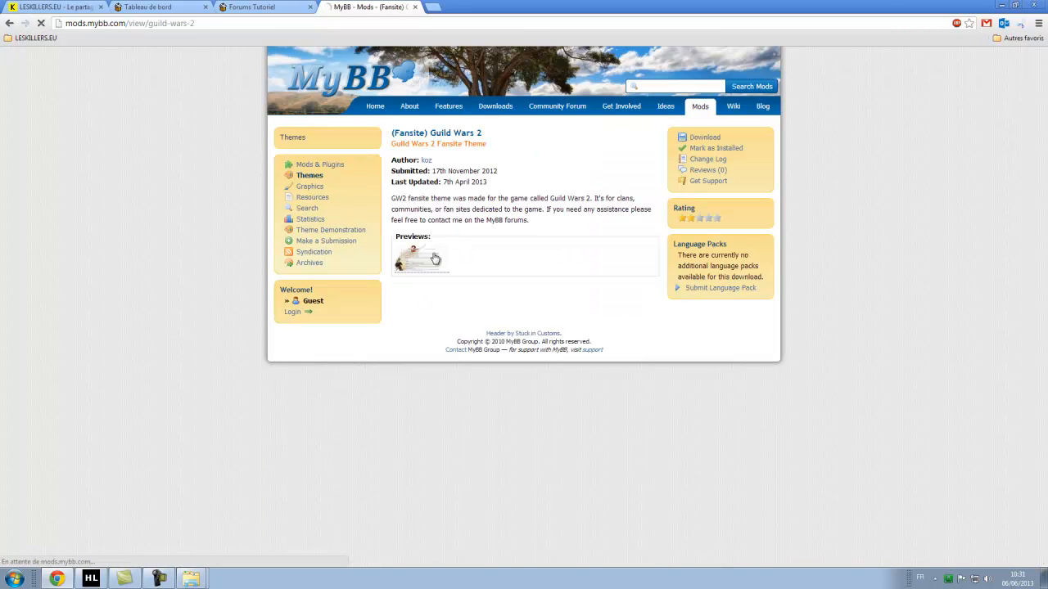
click(404, 256)
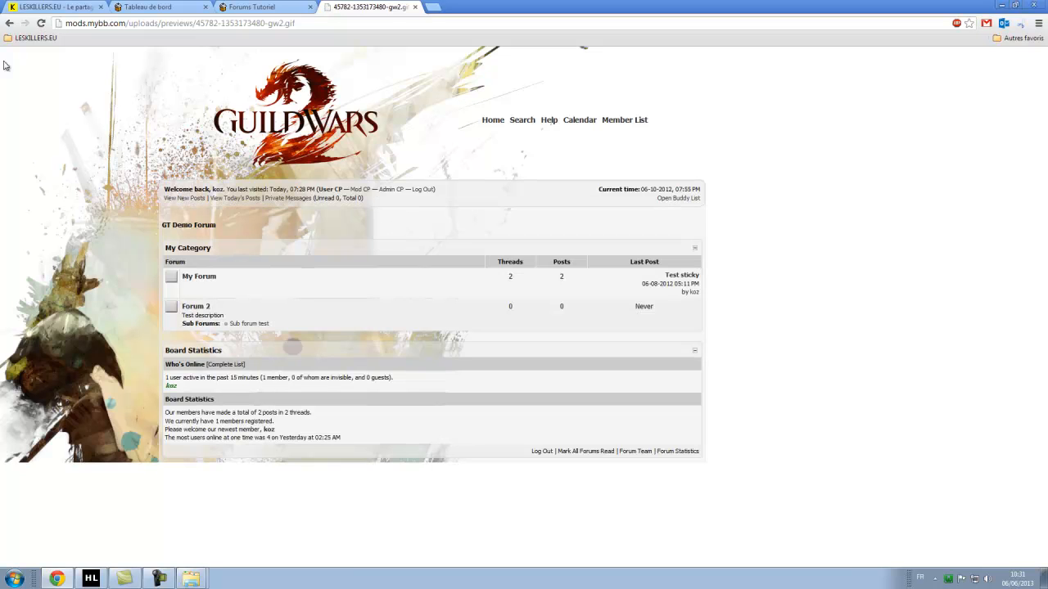
click(9, 23)
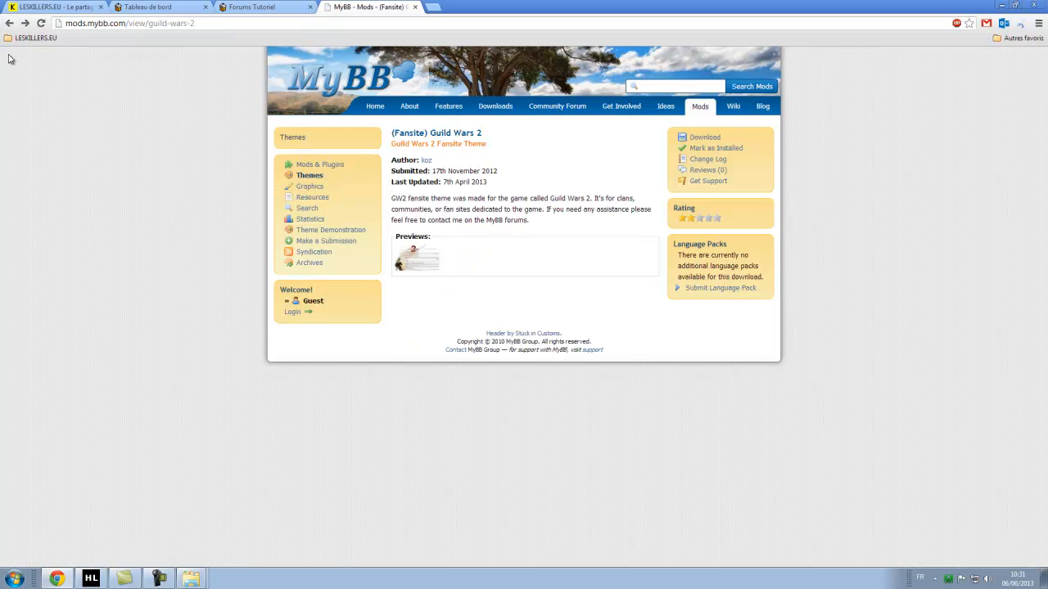
click(9, 23)
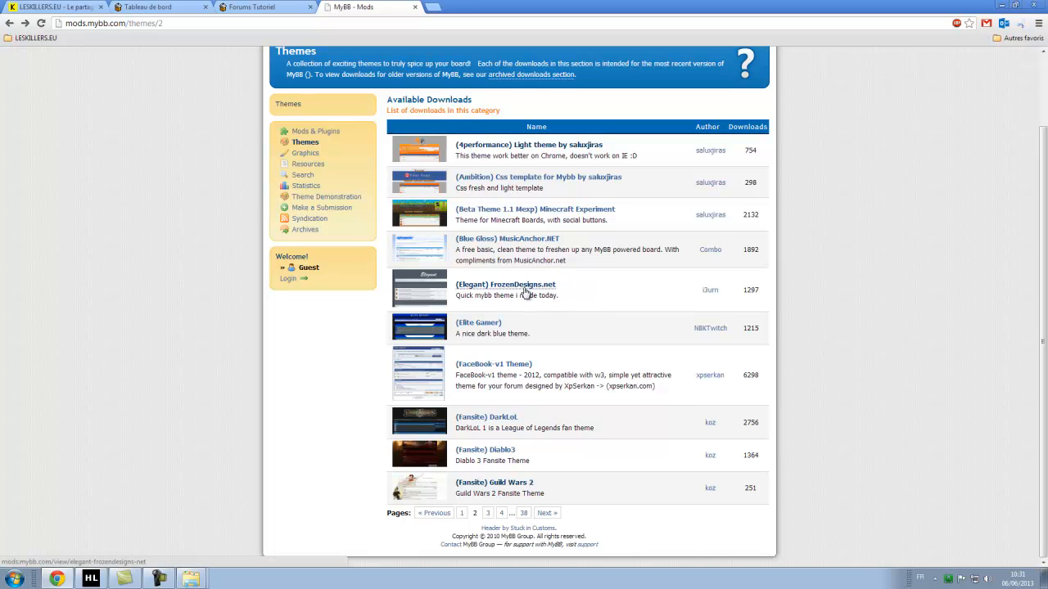
Preview the Elegant FrozenDesigns.net theme, download it after accepting the license, and open the zip.
click(526, 293)
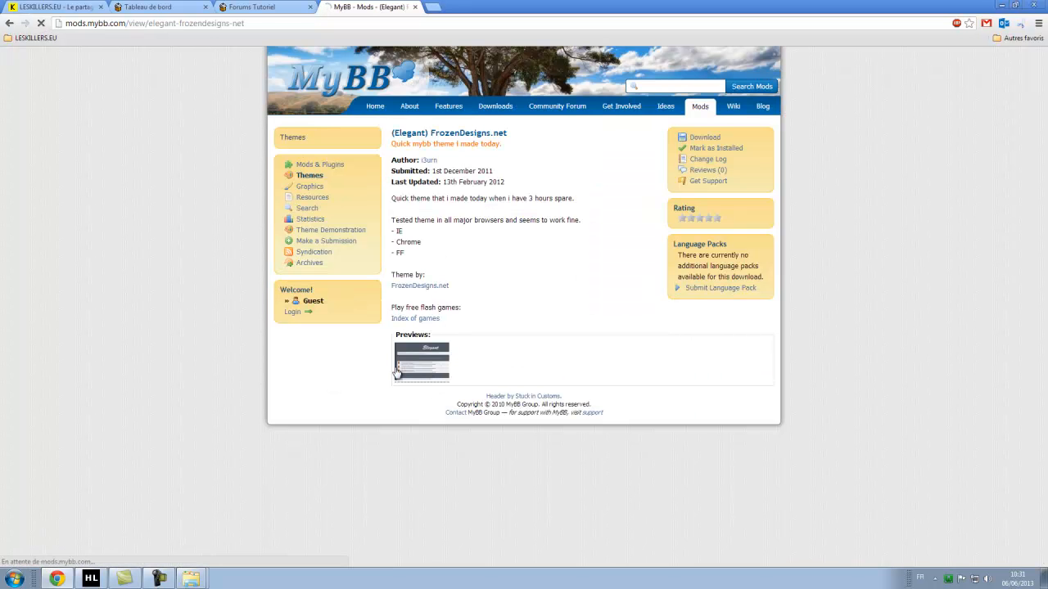
click(396, 371)
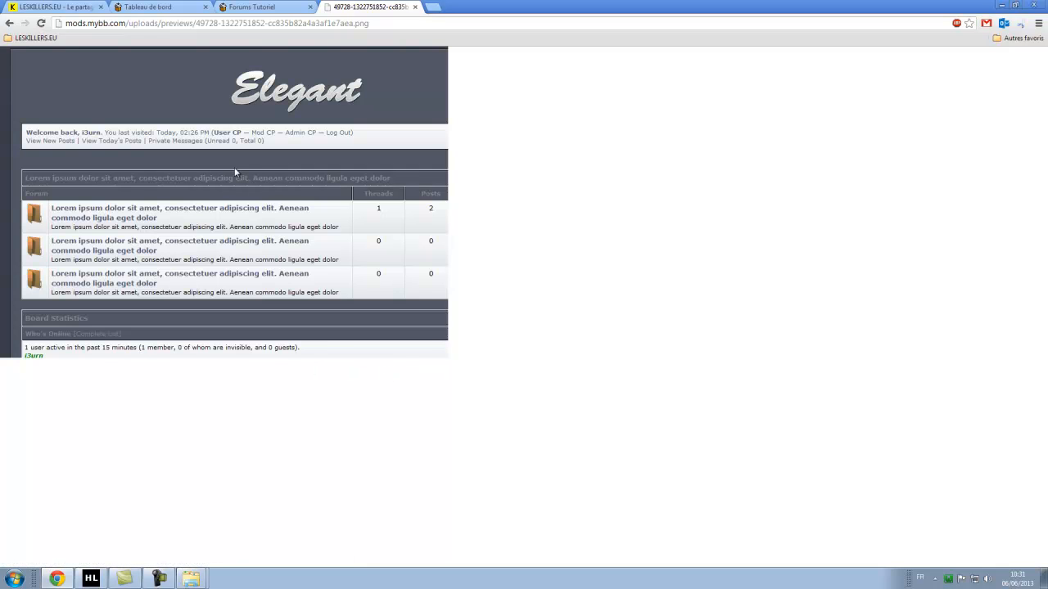
click(9, 23)
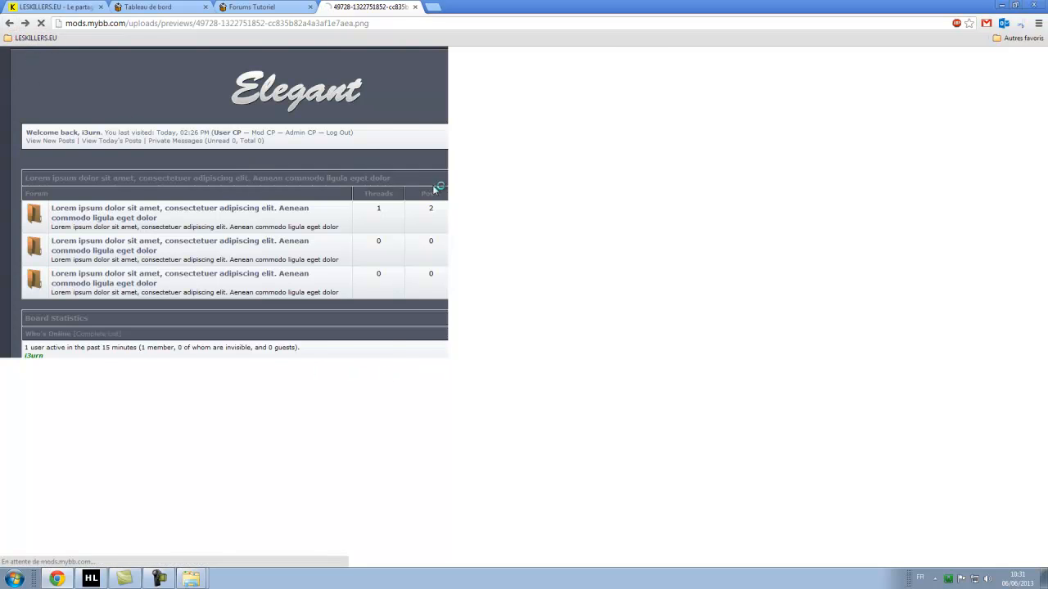
click(704, 137)
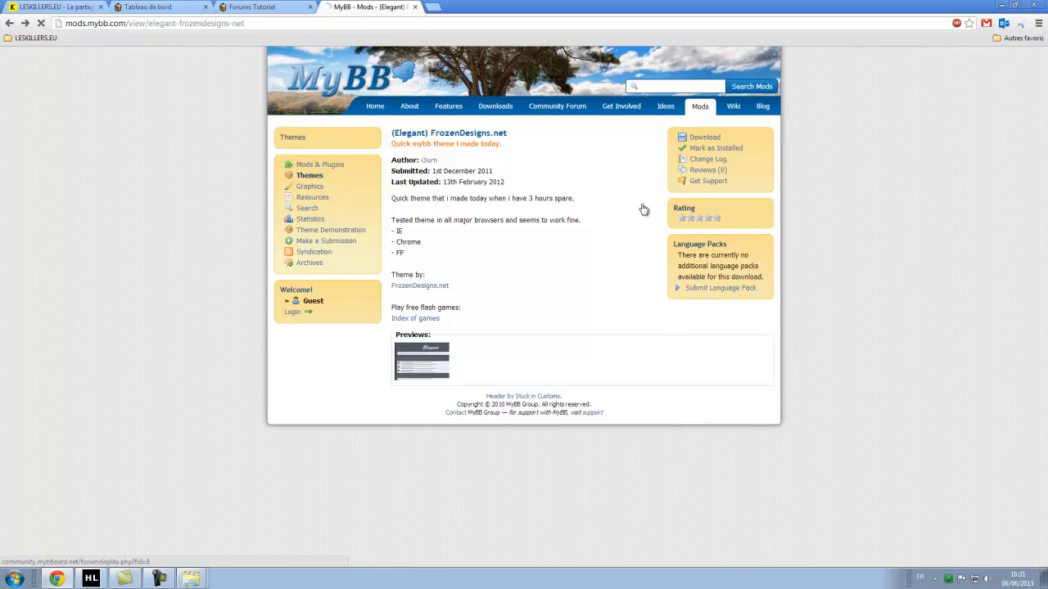
scroll(566, 307, down, 20)
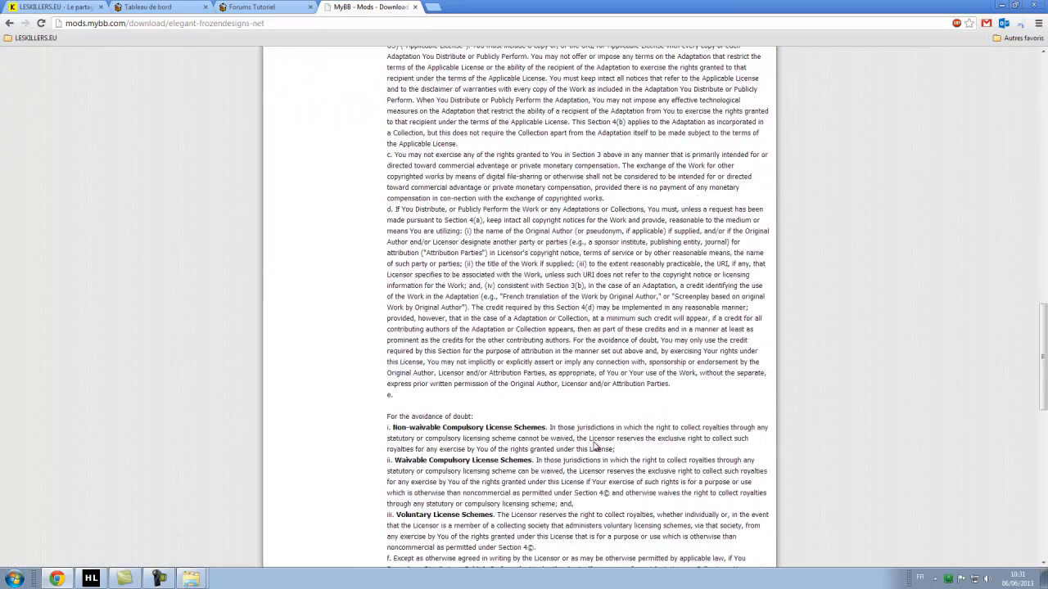
click(400, 516)
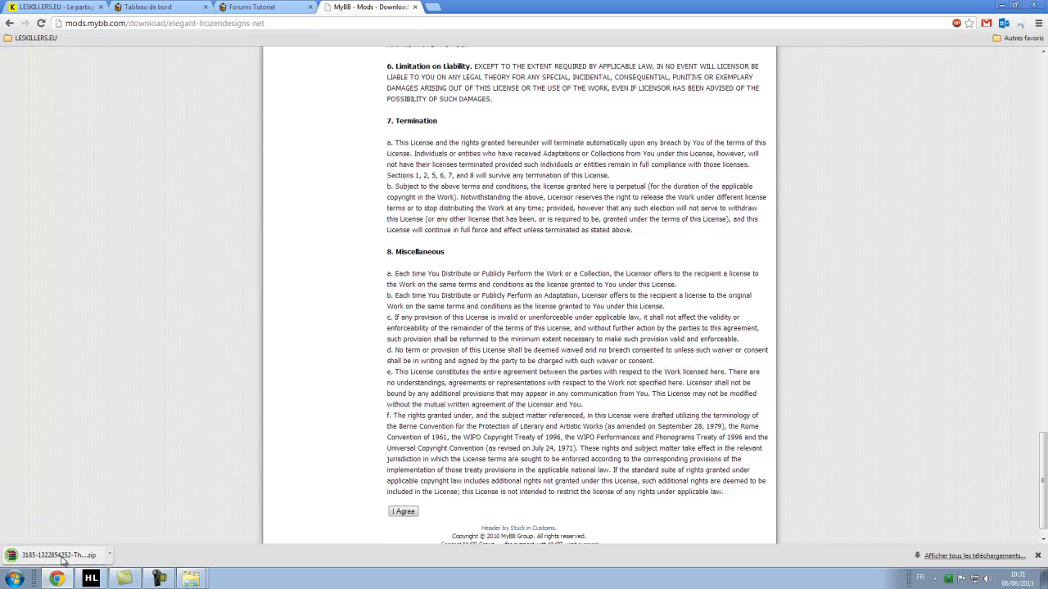
click(62, 556)
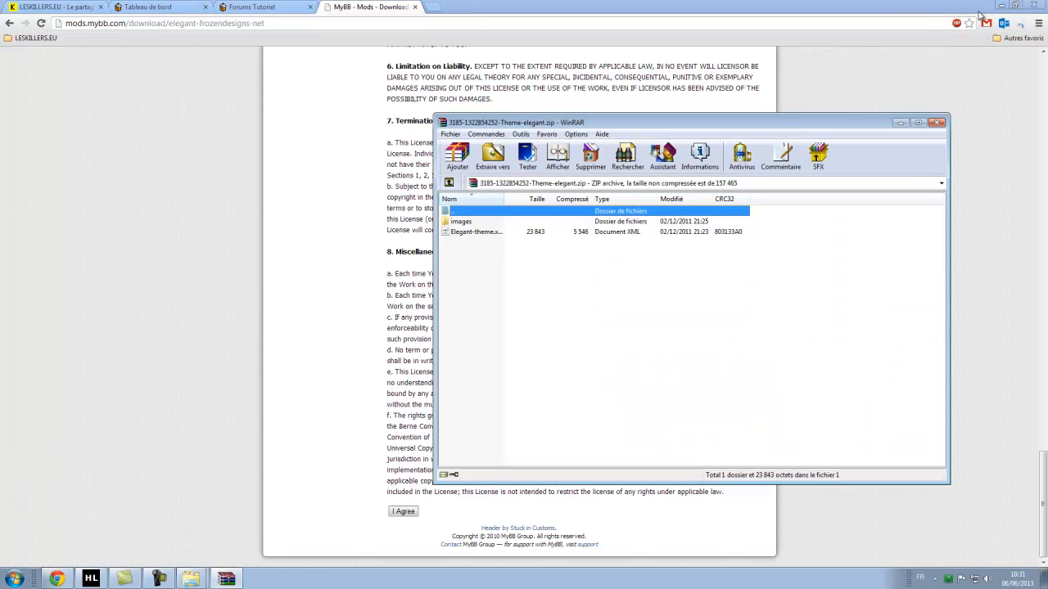
Minimize Chrome, close the forum folder window, and go up to the tutoriel mybb folder.
click(1001, 8)
click(257, 117)
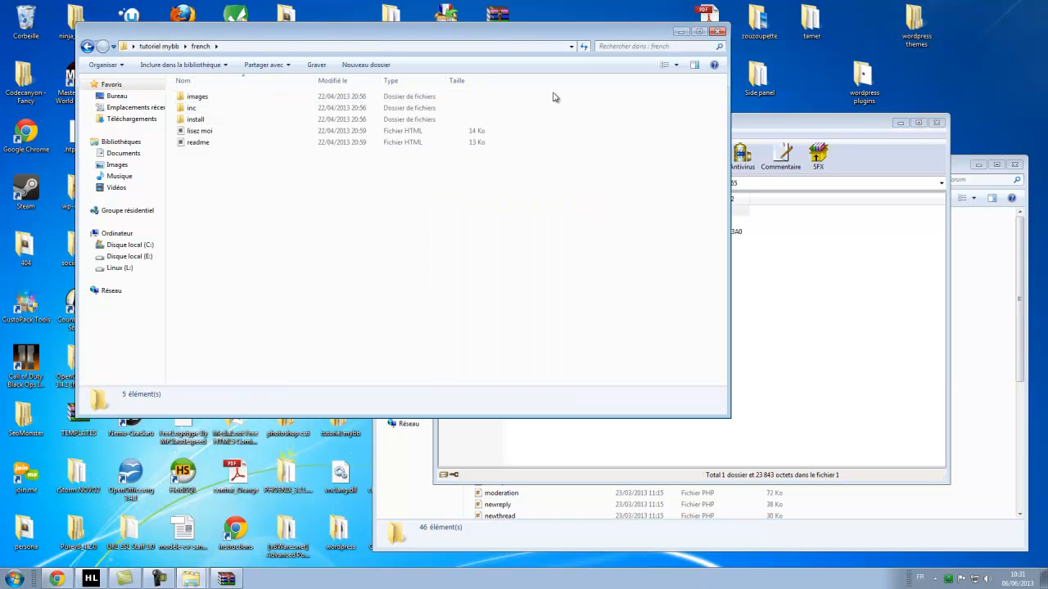
click(970, 175)
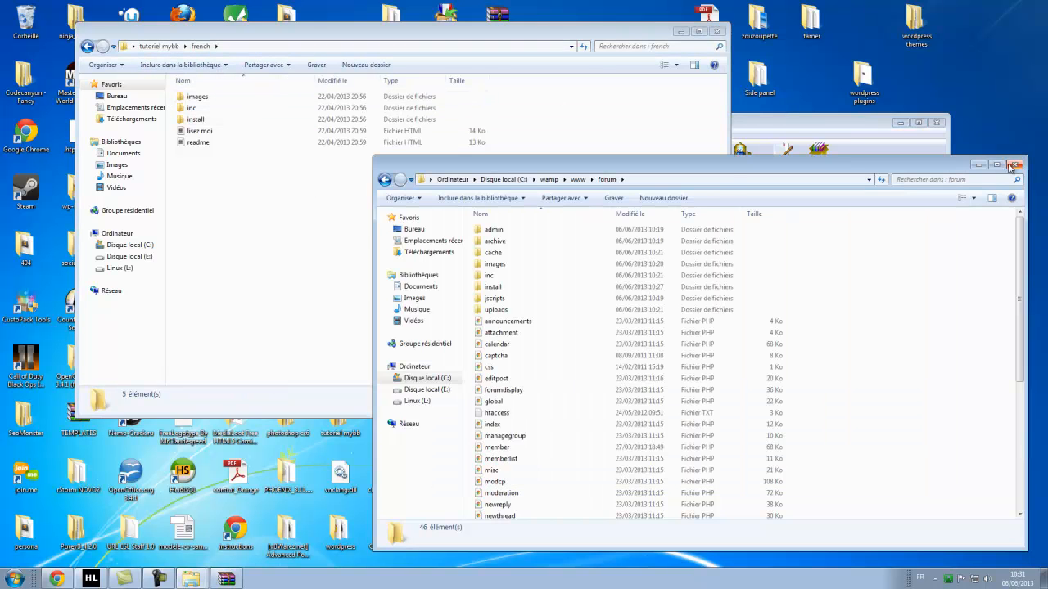
click(1014, 165)
drag(773, 124, 834, 152)
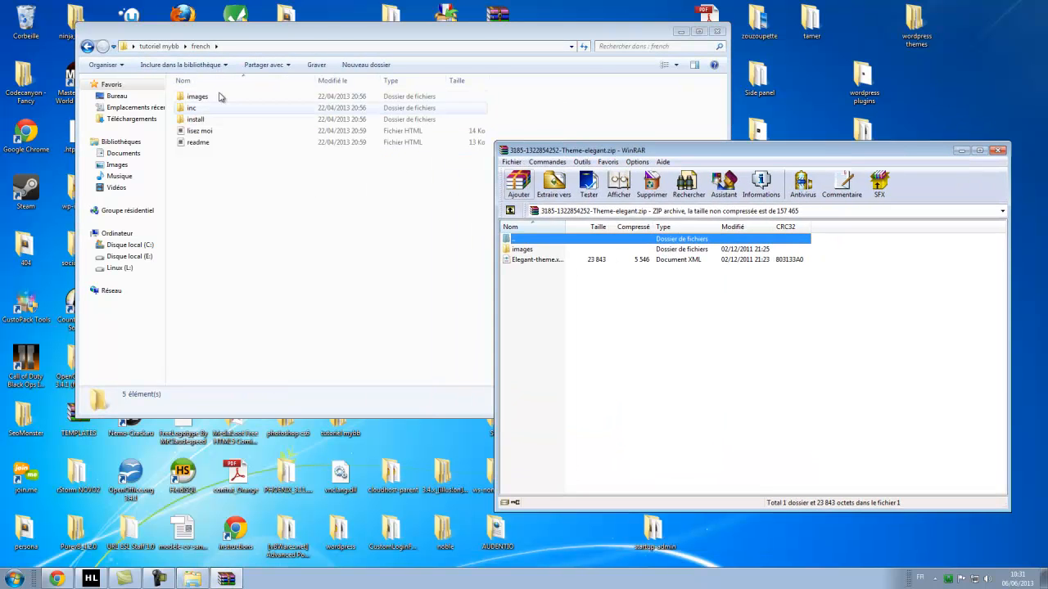
click(160, 46)
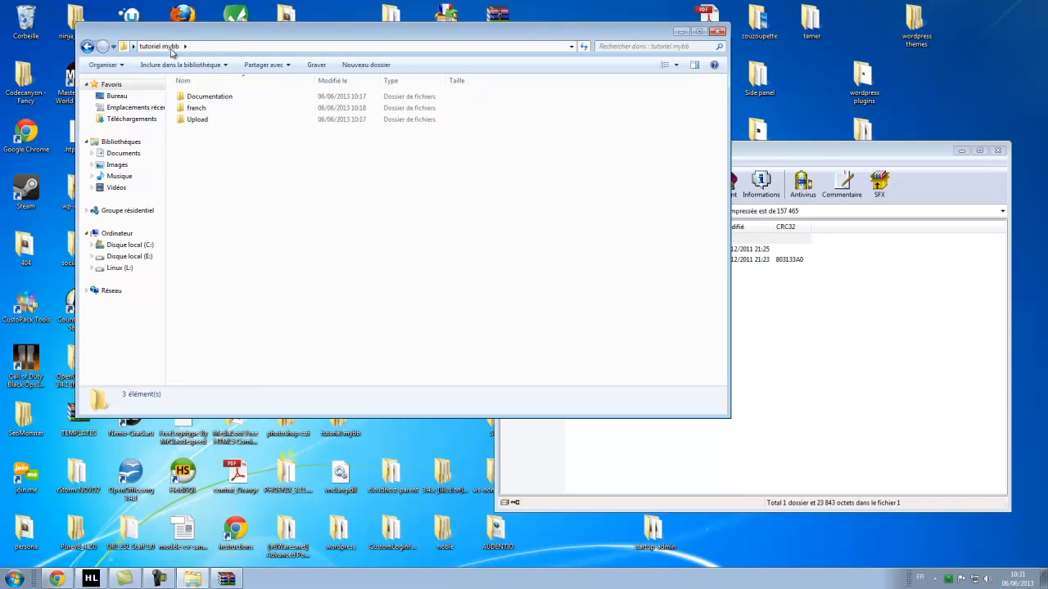
click(209, 122)
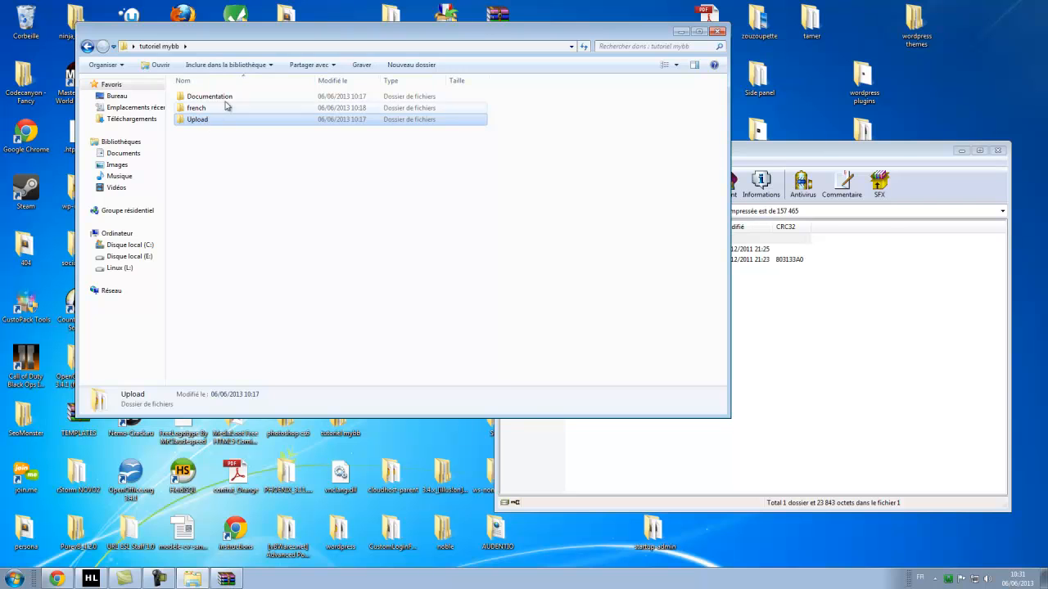
click(223, 100)
click(210, 109)
click(226, 165)
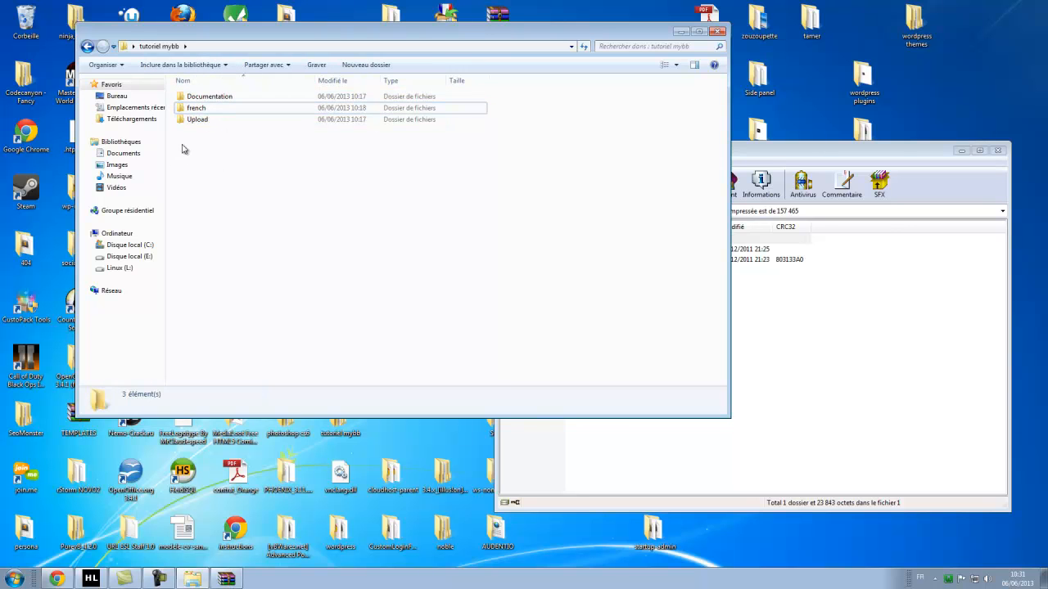
Create a new folder named 'thèmes' in tutoriel mybb and open it.
right_click(189, 141)
mouse_move(254, 288)
click(353, 290)
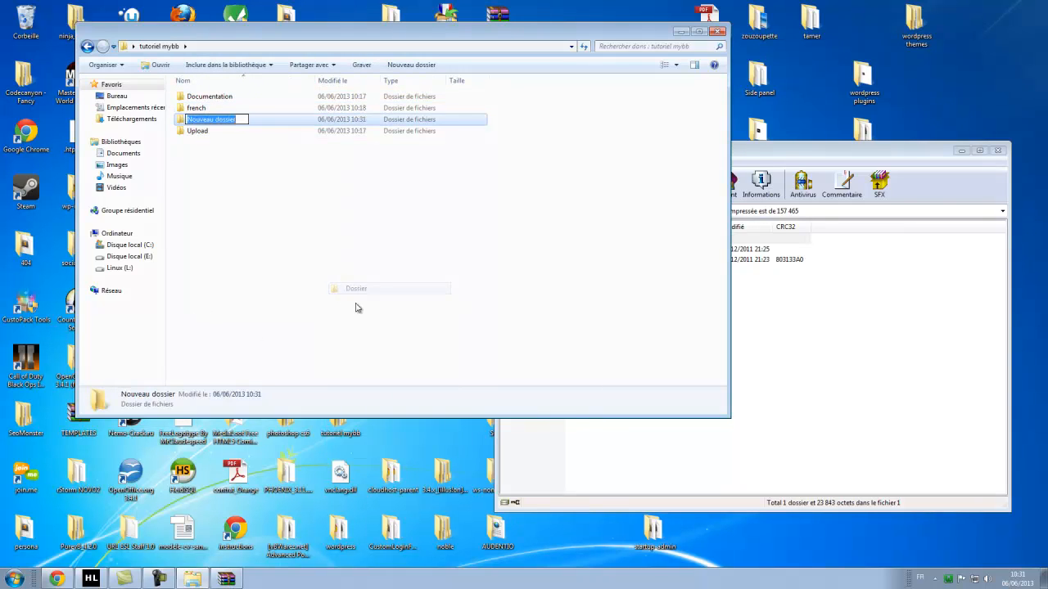
text(thèmes)
key(Return)
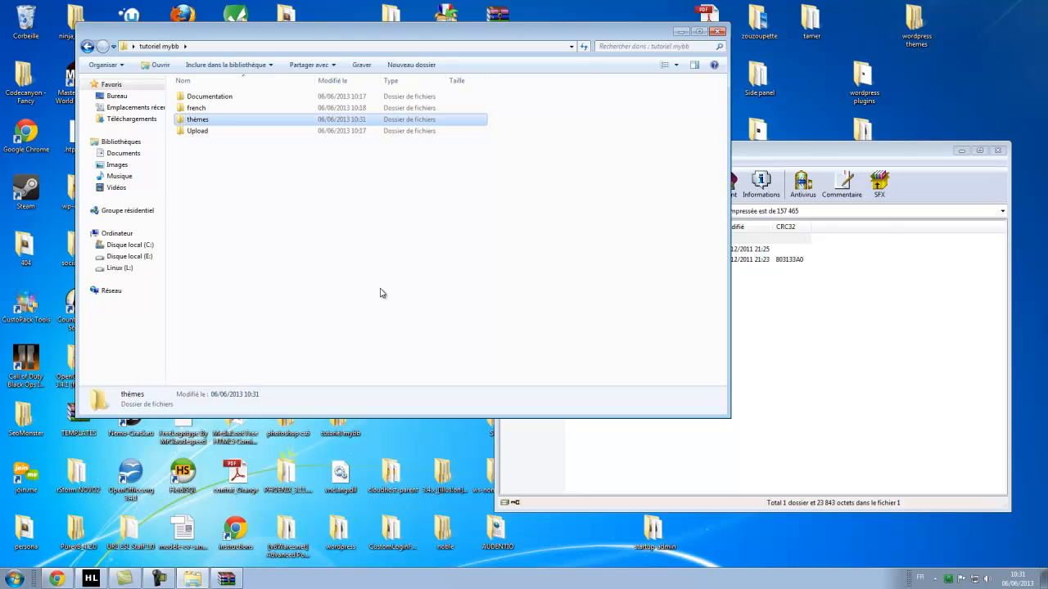
double_click(205, 121)
Create an 'Elegant-theme' folder inside thèmes, reusing the XML file's name without .xml.
click(841, 332)
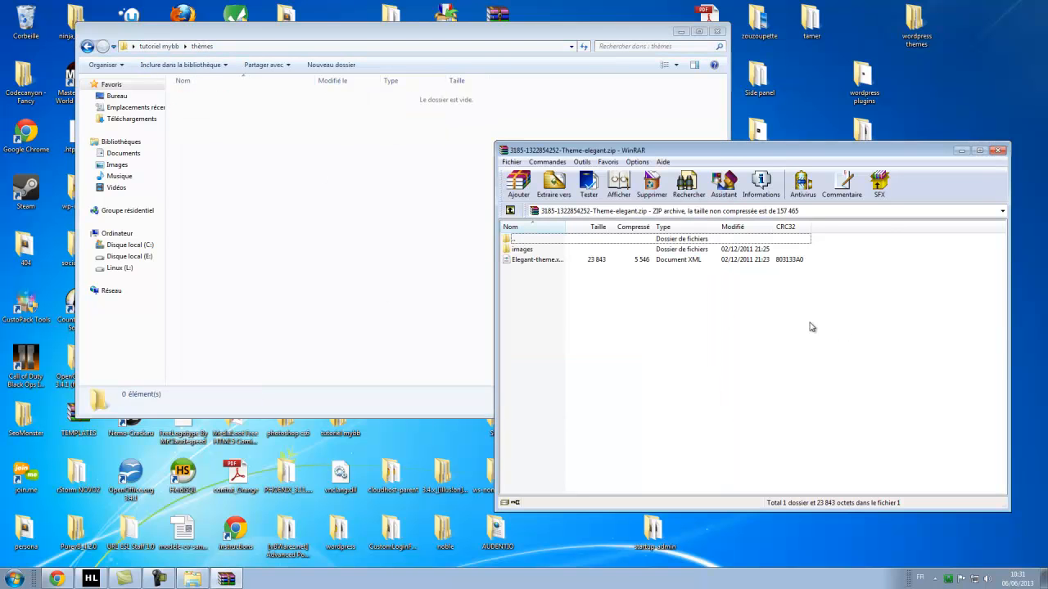
right_click(549, 259)
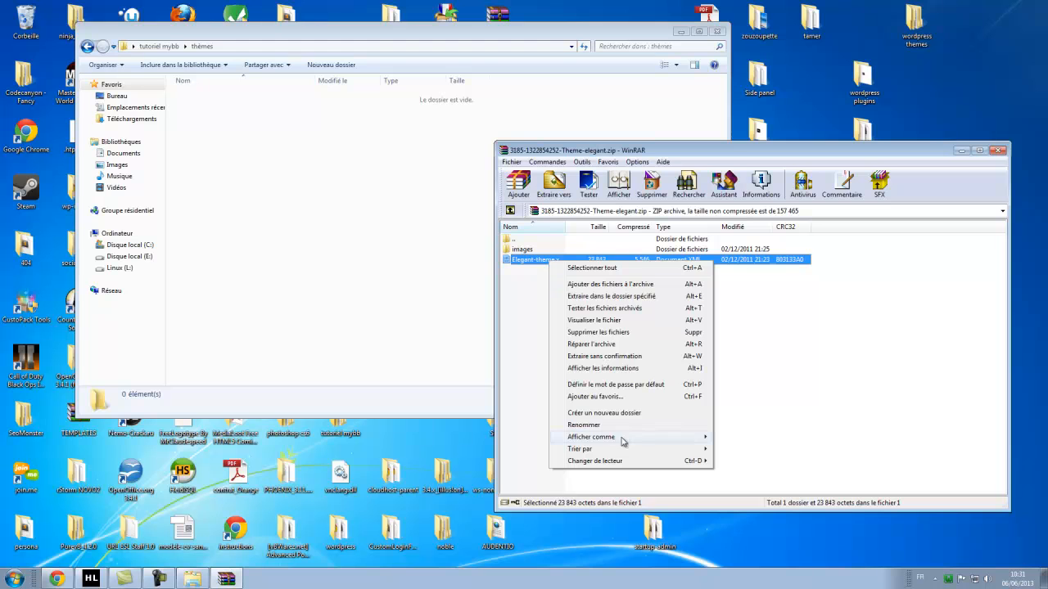
click(591, 425)
key(ctrl+c)
click(328, 205)
right_click(244, 146)
mouse_move(360, 292)
click(406, 294)
key(ctrl+v)
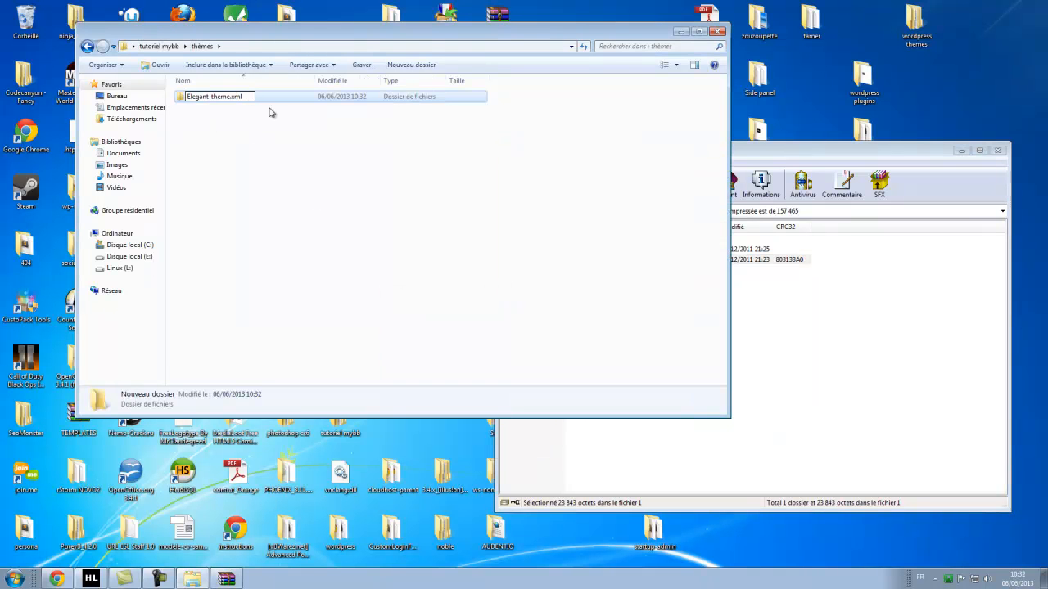
key(BackSpace)
key(BackSpace)
key(BackSpace)
key(BackSpace)
key(Return)
Extract the images folder and Elegant-theme.xml into Elegant-theme, then close WinRAR.
click(739, 346)
drag(561, 296, 538, 260)
drag(258, 111, 235, 110)
click(911, 287)
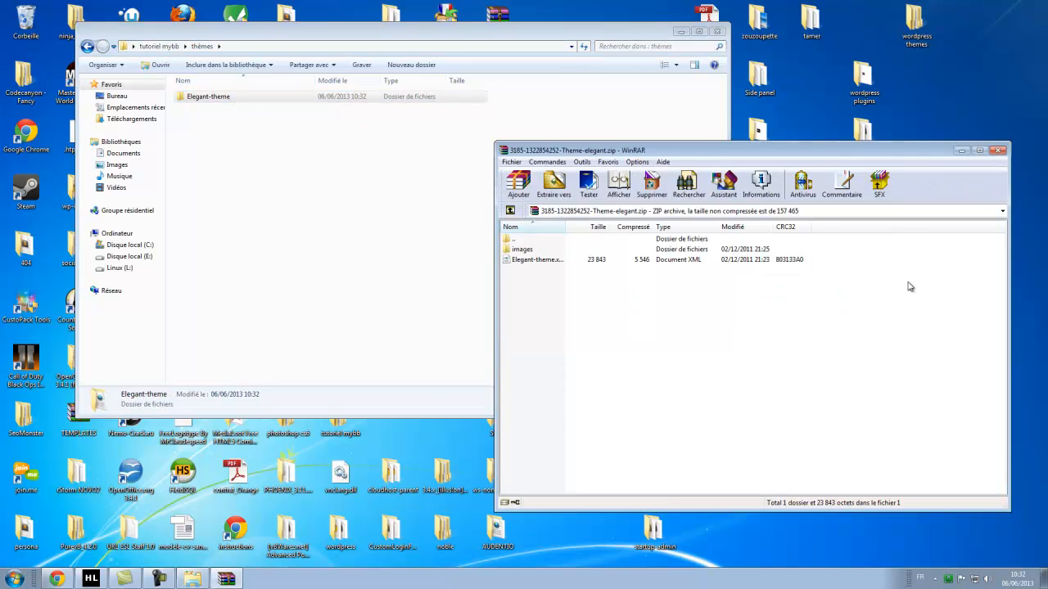
click(995, 154)
click(363, 175)
drag(352, 35, 439, 99)
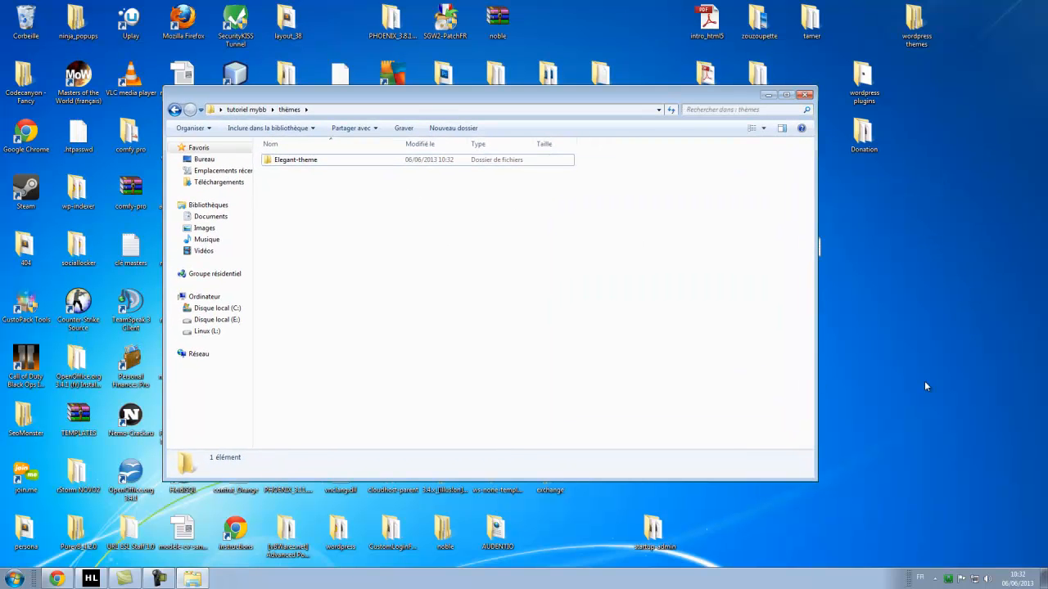
Open C:\wamp\www\forum from WampServer, plus the theme's images and the forum's images folders.
click(949, 580)
click(962, 463)
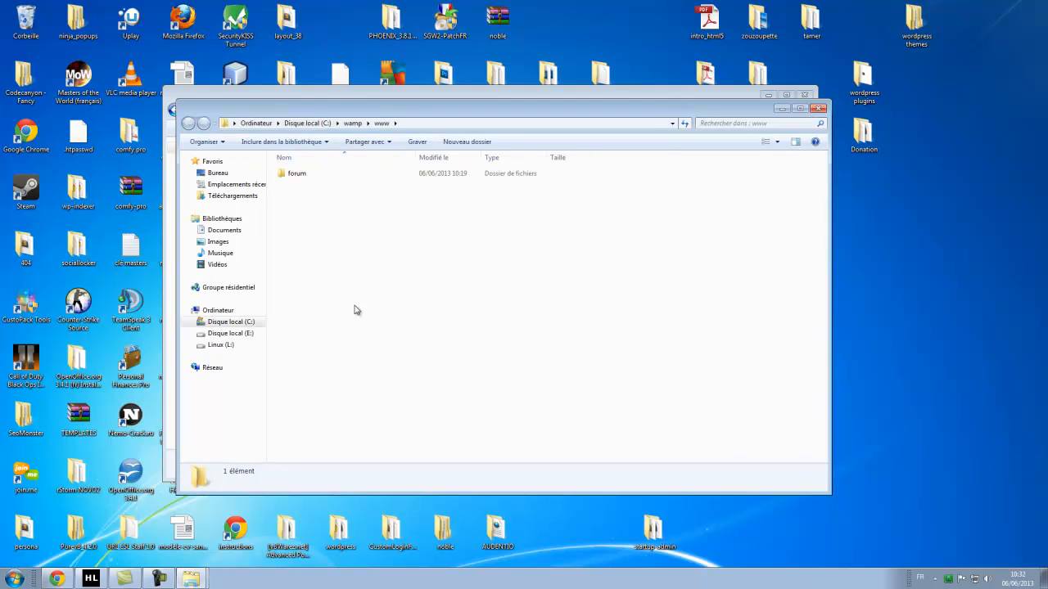
drag(352, 110, 542, 131)
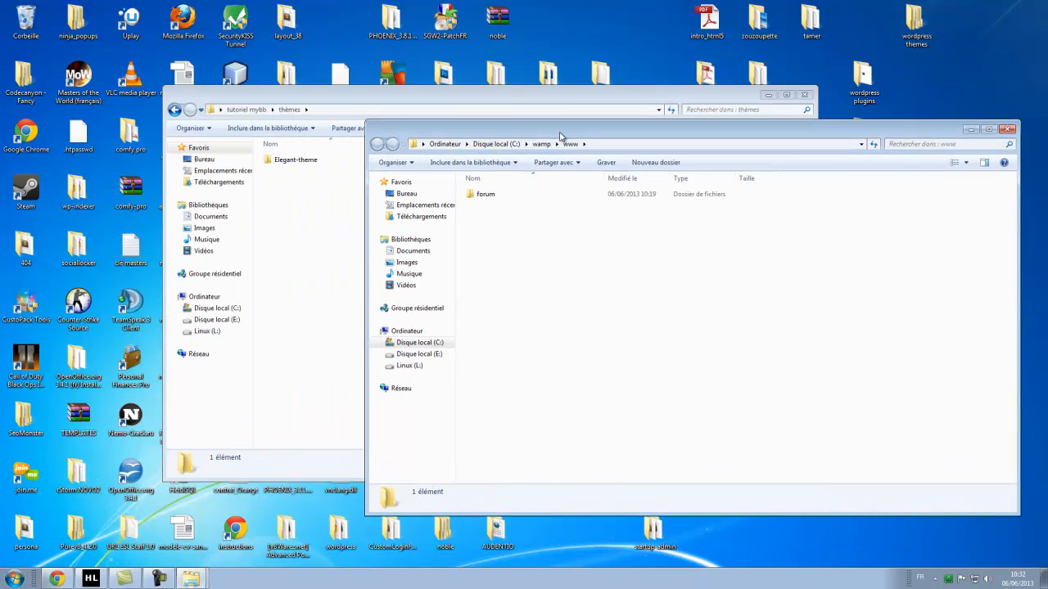
double_click(489, 195)
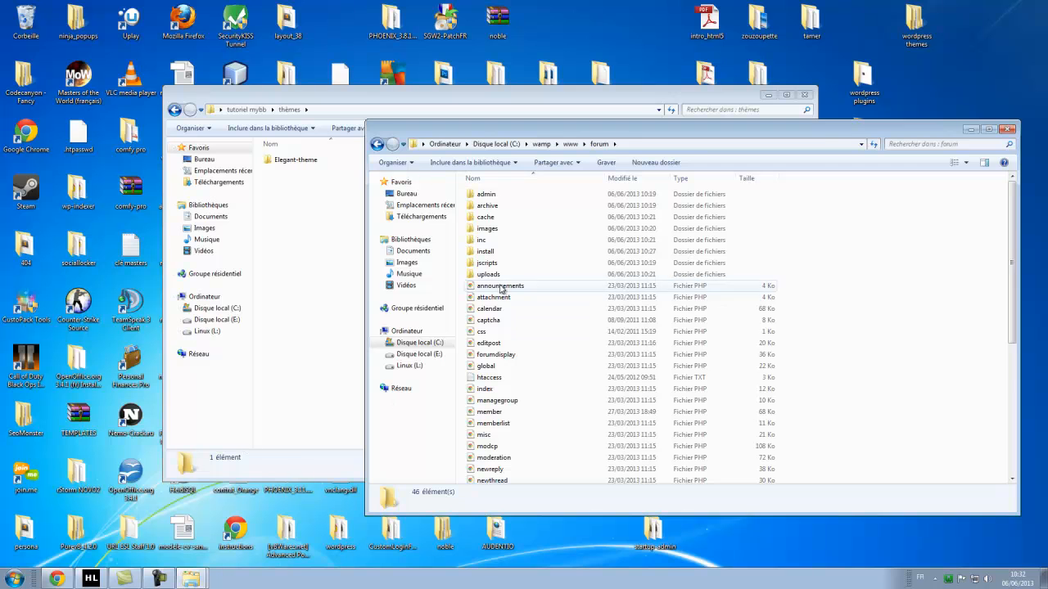
double_click(293, 159)
click(886, 326)
drag(710, 297, 506, 246)
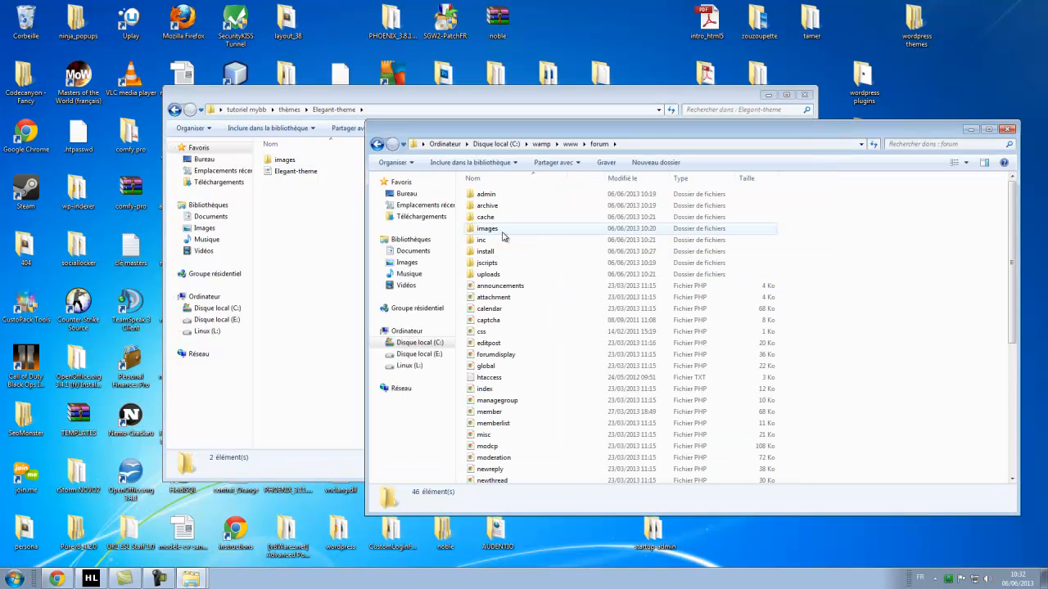
double_click(299, 160)
click(877, 287)
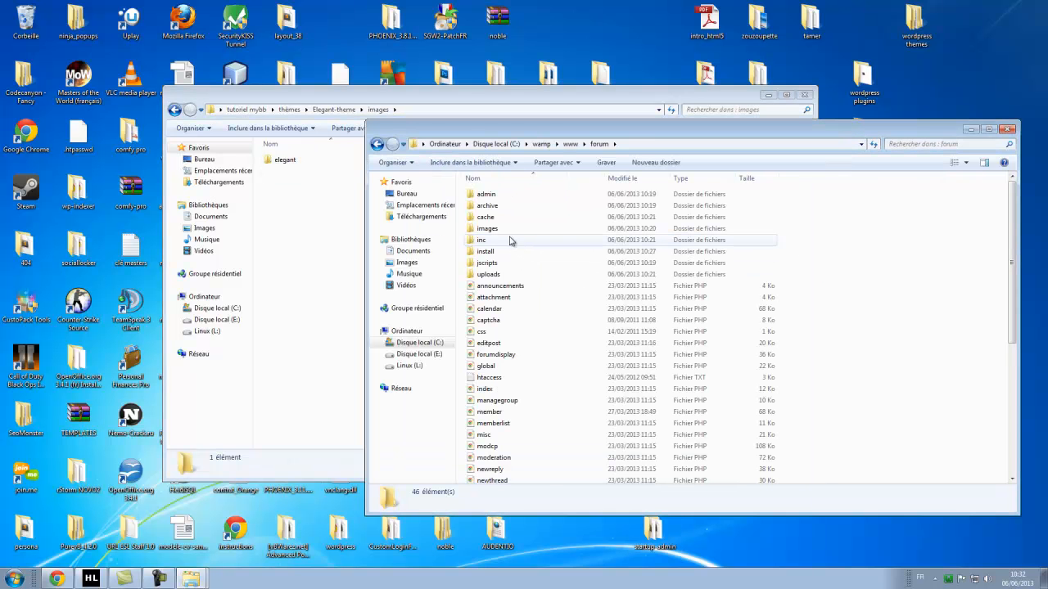
double_click(510, 229)
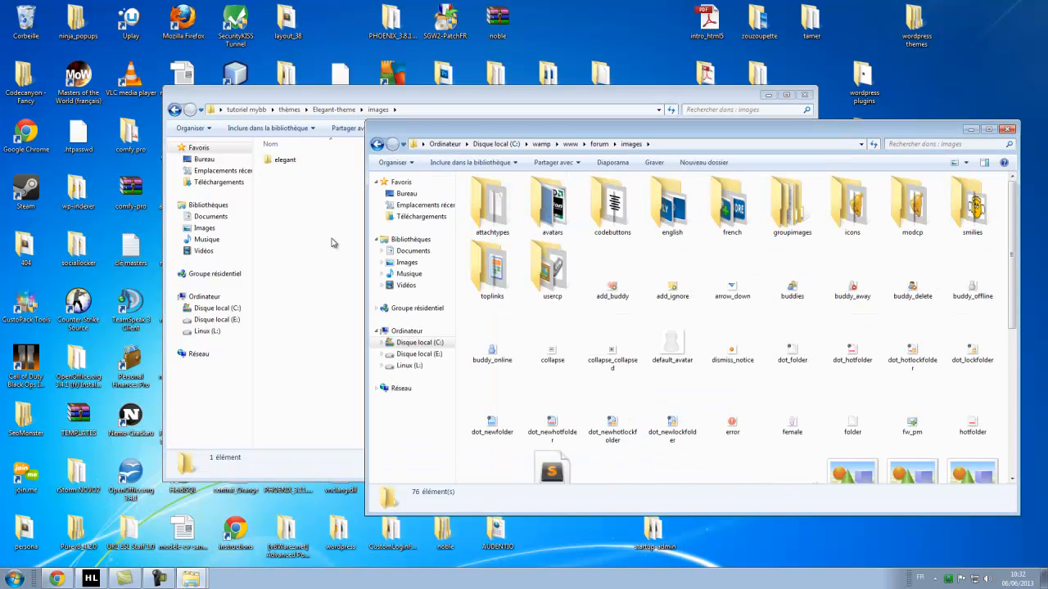
Copy the theme's 'elegant' image folder into the forum's images folder.
click(282, 161)
click(860, 283)
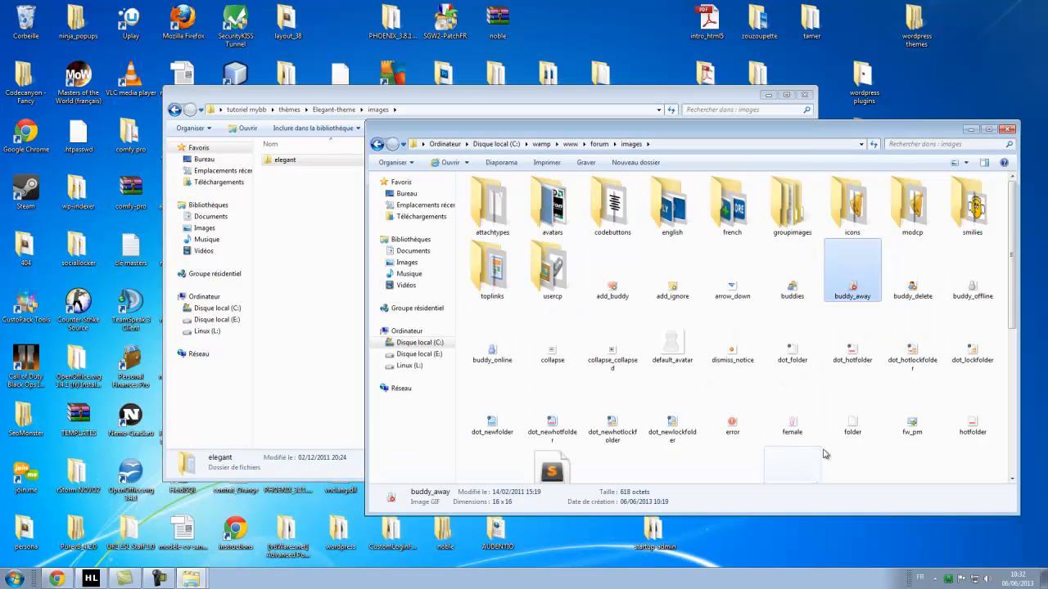
scroll(915, 389, down, 5)
click(756, 459)
key(ctrl+v)
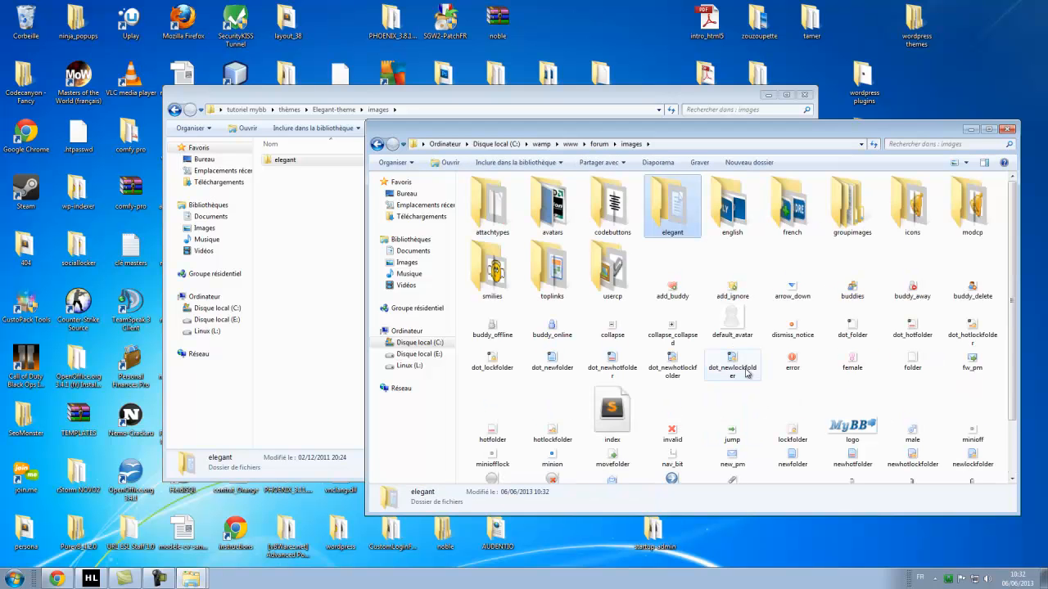
click(382, 145)
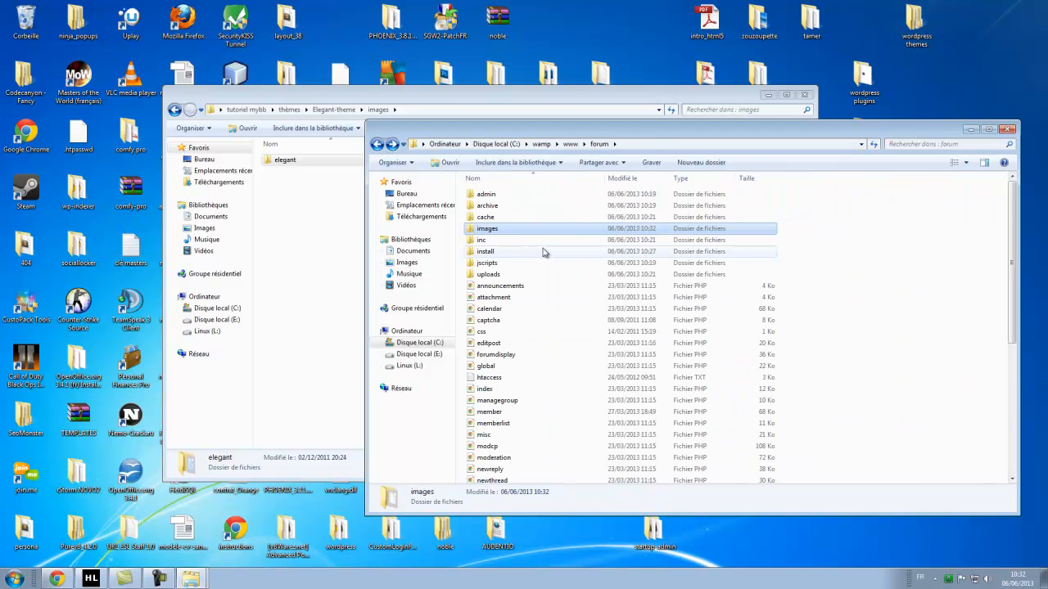
click(269, 217)
click(174, 110)
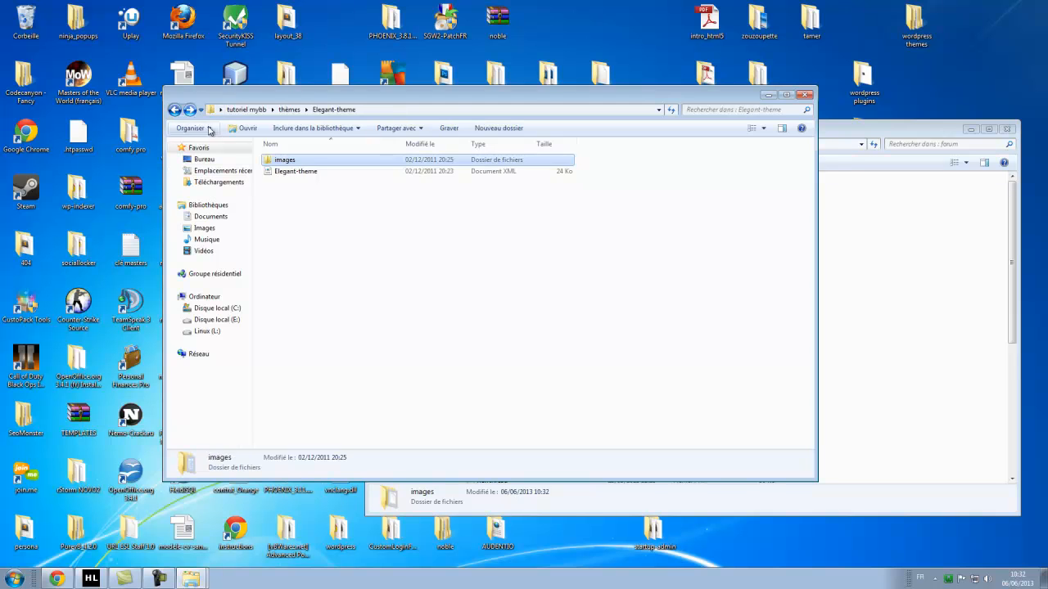
Select the Elegant-theme XML file, then switch Chrome to the MyBB admin dashboard.
click(64, 580)
mouse_move(188, 579)
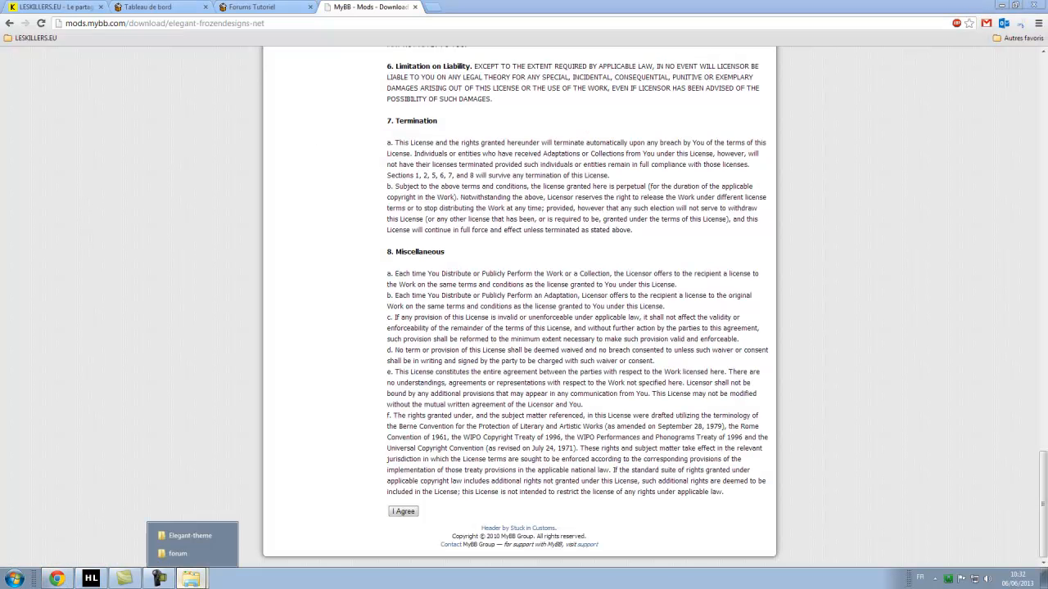
click(190, 535)
click(309, 172)
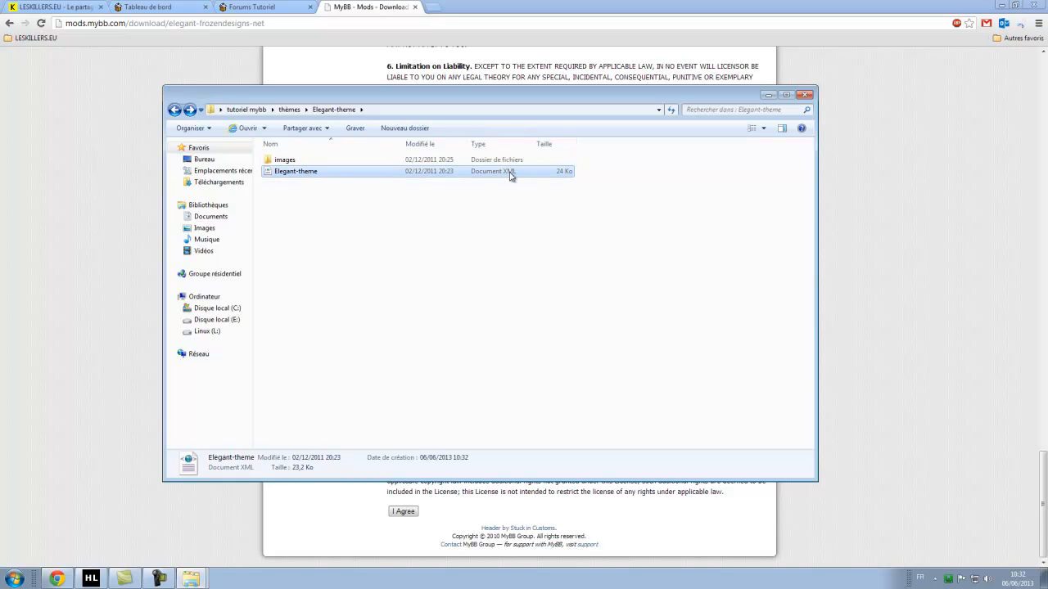
click(293, 218)
click(278, 174)
click(16, 221)
click(164, 7)
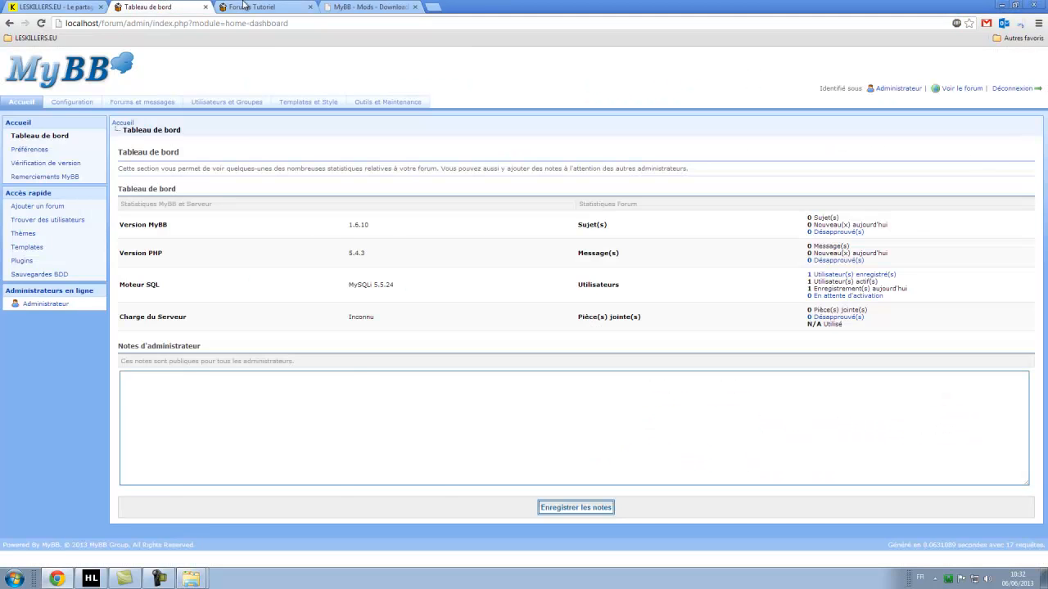
In the admin panel, go to Templates et Style > Thèmes and open the Importer form.
click(248, 8)
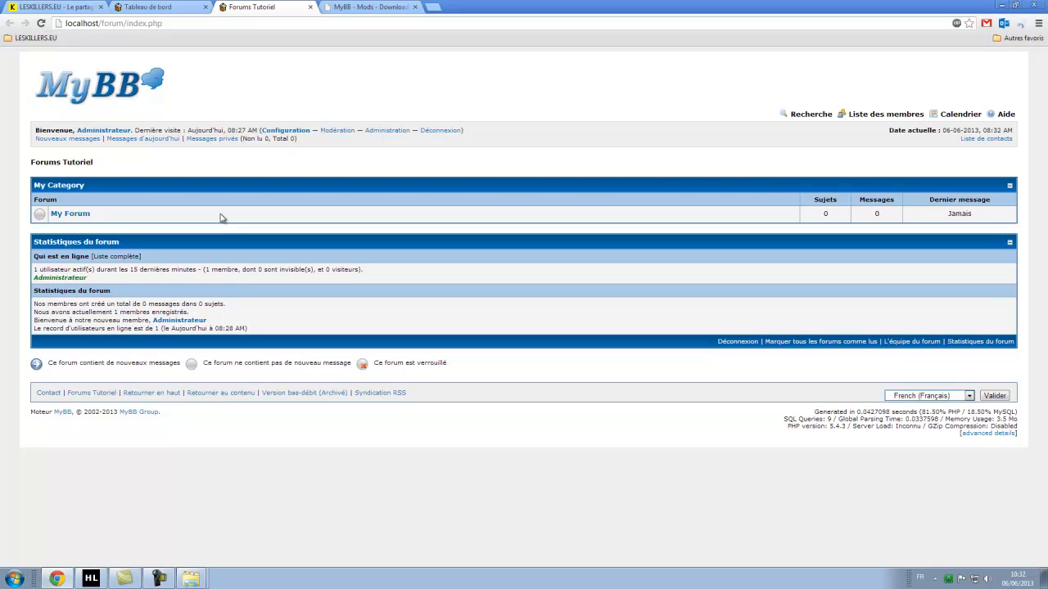
click(187, 6)
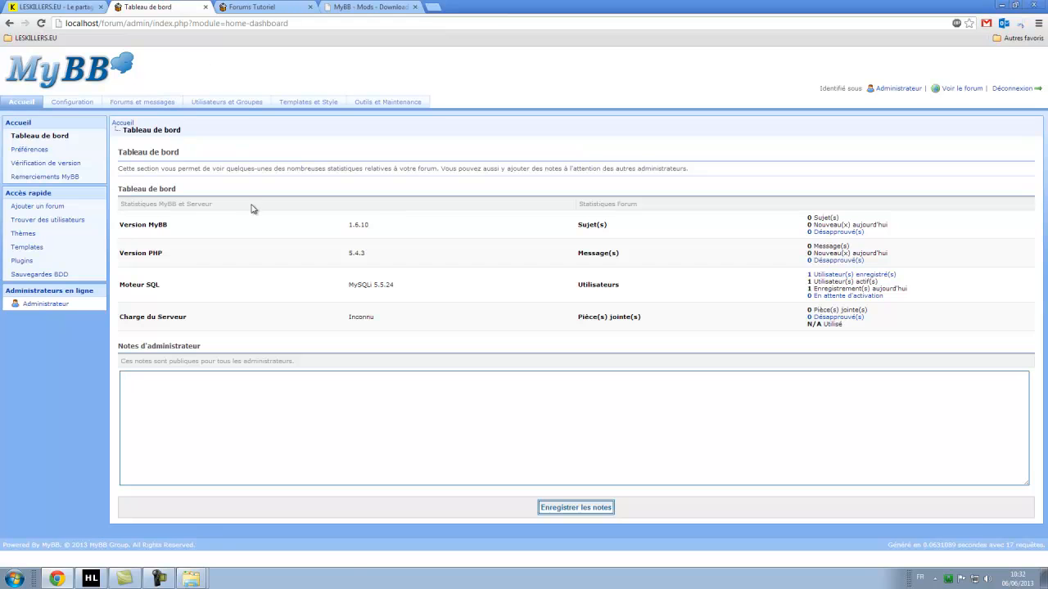
click(315, 106)
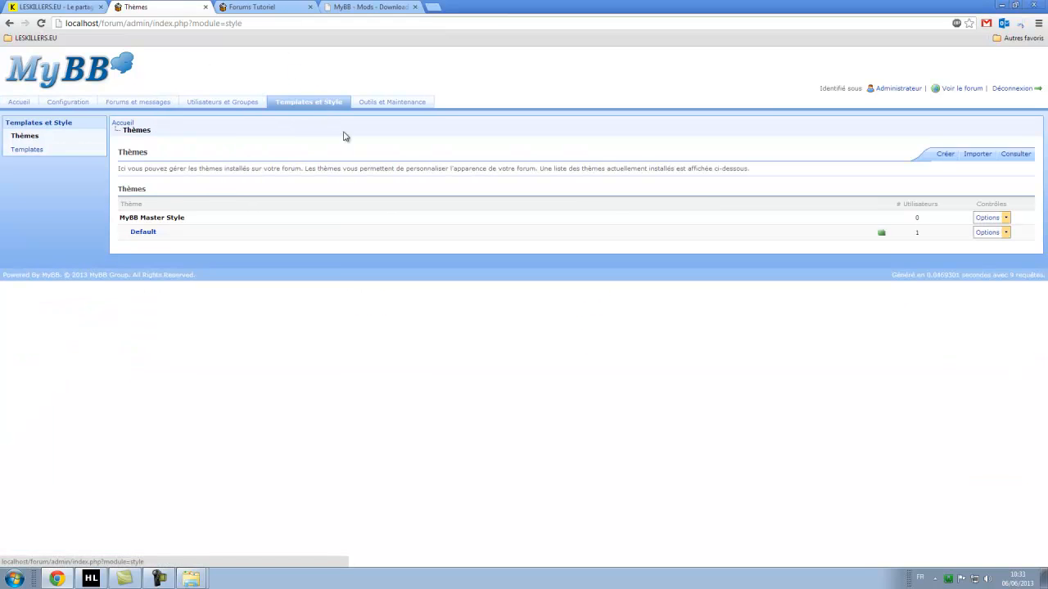
click(30, 150)
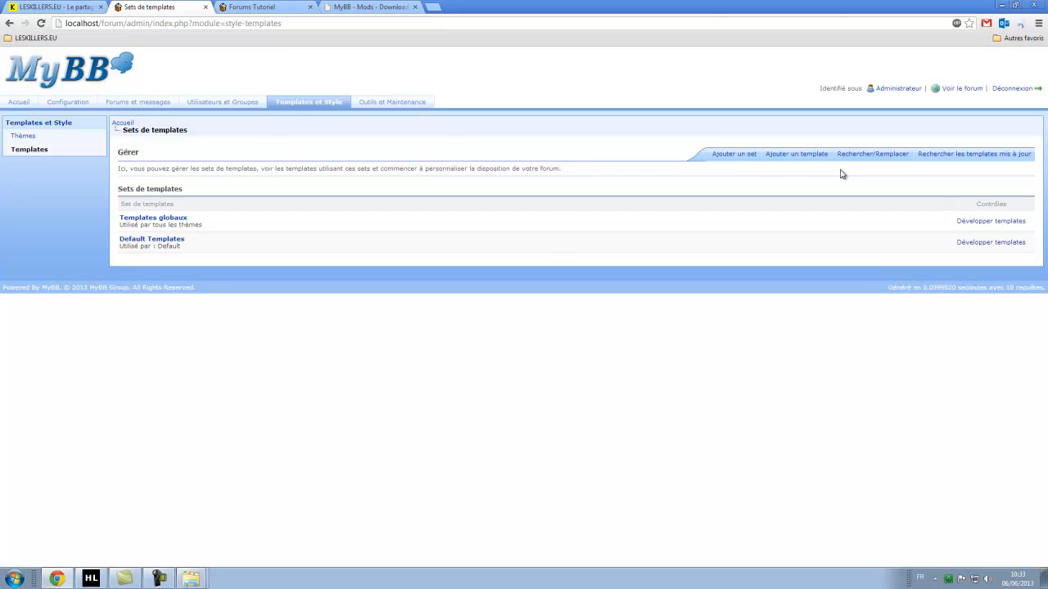
click(30, 136)
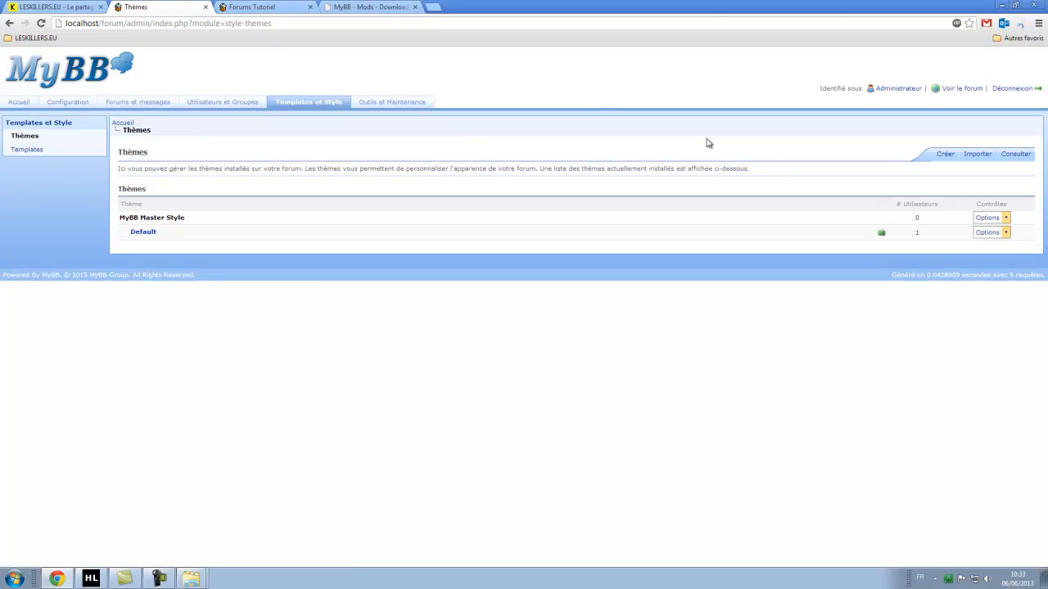
click(979, 155)
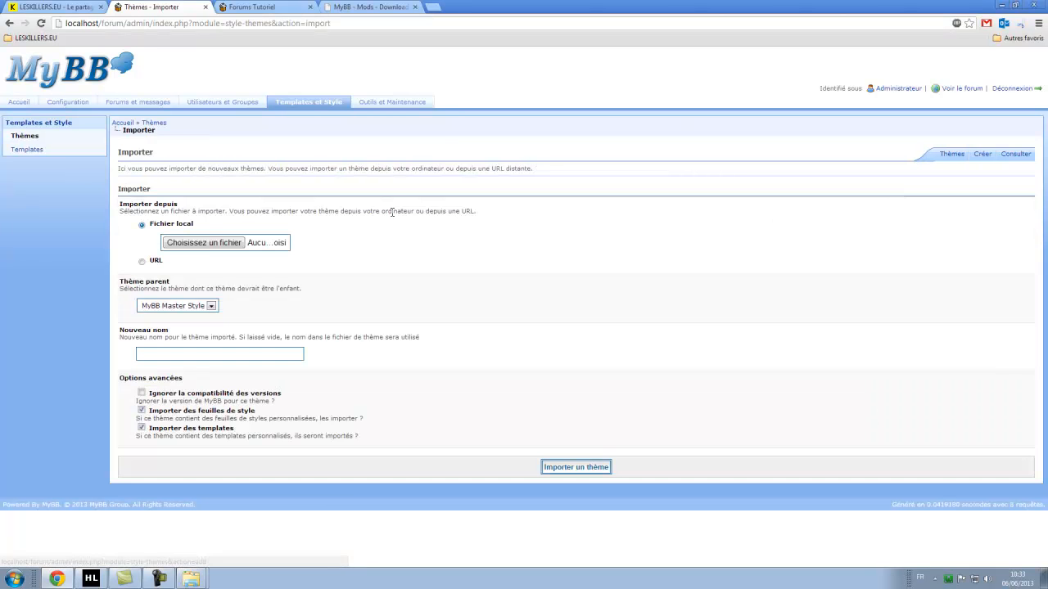
Choose Elegant-theme.xml from tutoriel mybb\thèmes\Elegant-theme as the file to import.
click(205, 243)
drag(226, 17, 444, 77)
click(260, 133)
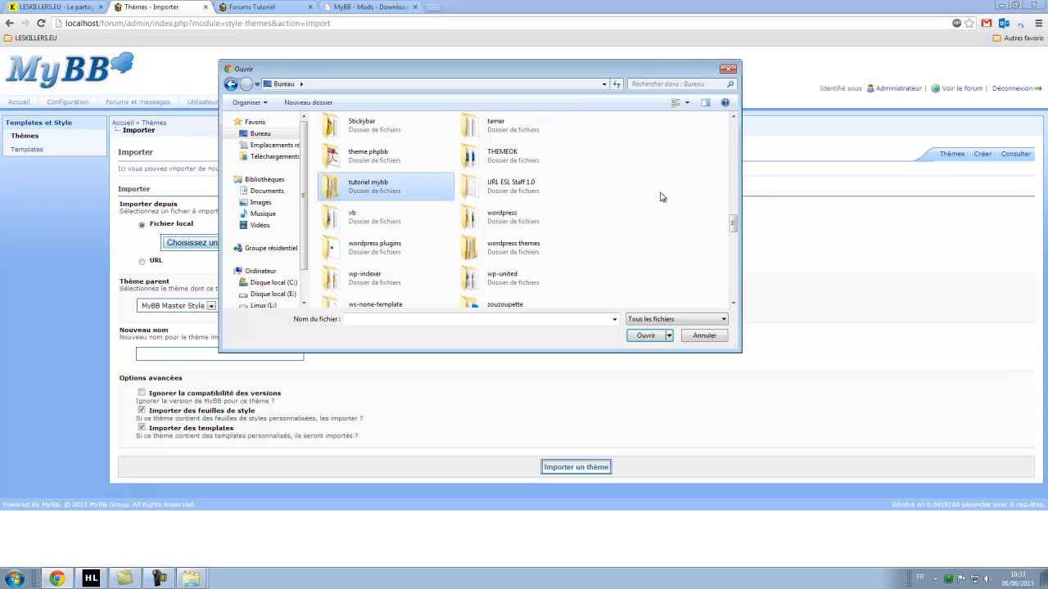
double_click(363, 185)
click(353, 161)
double_click(353, 162)
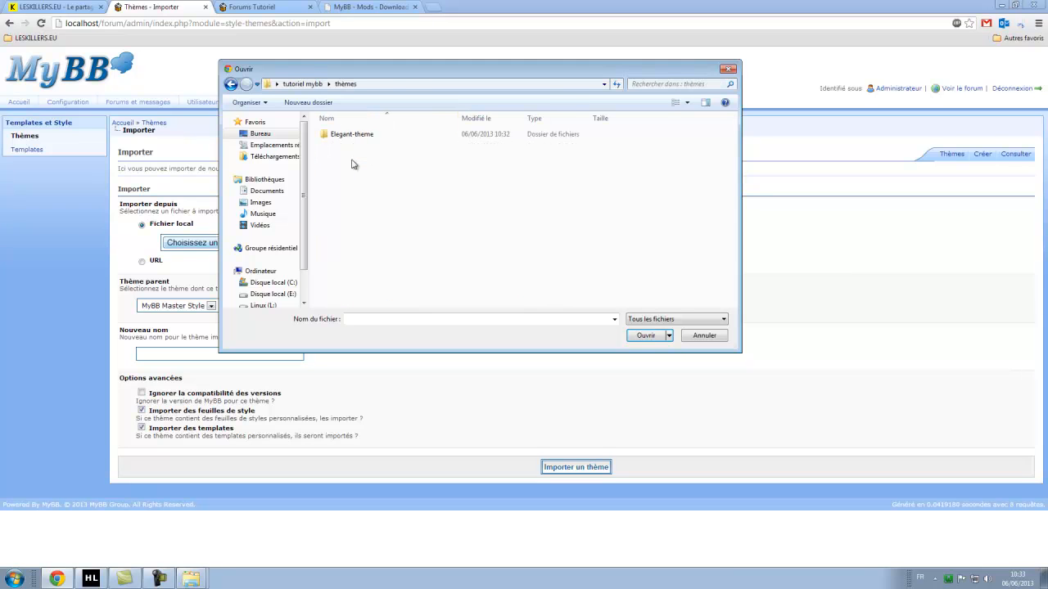
double_click(352, 134)
click(365, 148)
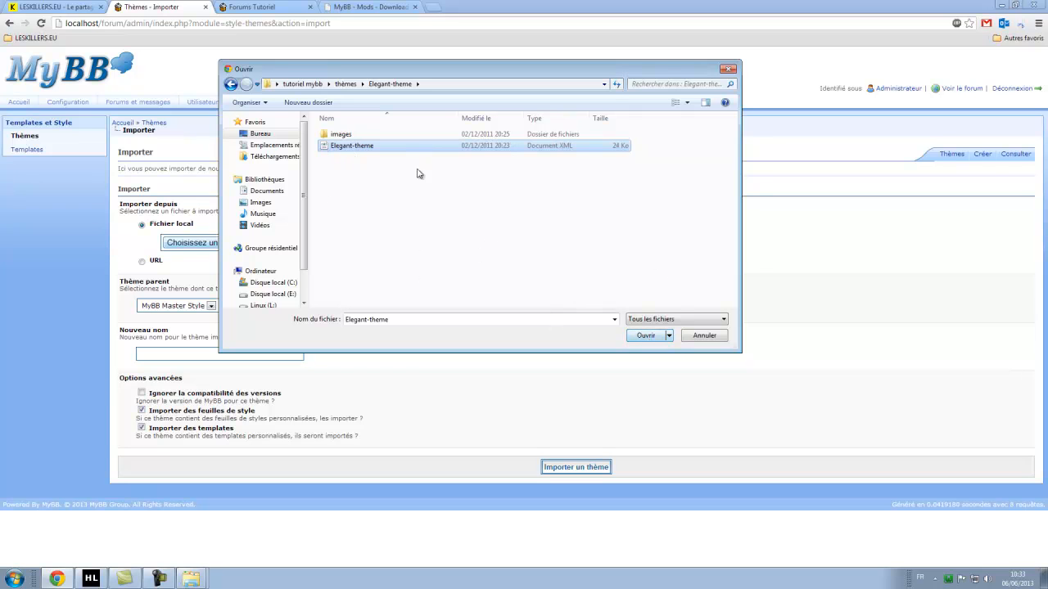
click(646, 335)
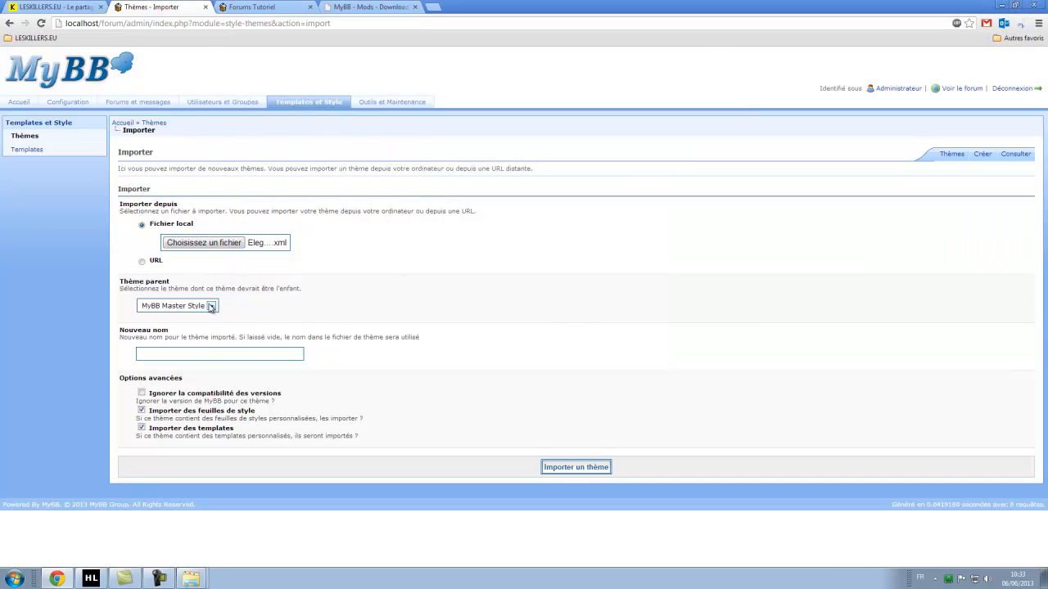
Keep MyBB Master Style as parent theme and name the new theme 'Design Tutoriel'.
click(211, 307)
click(276, 335)
click(203, 310)
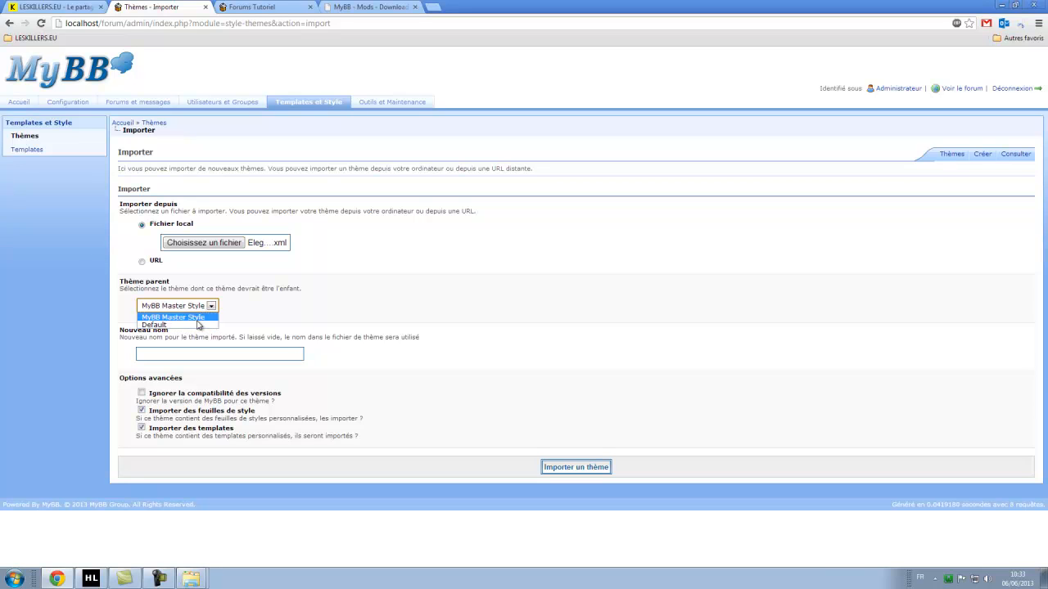
click(273, 306)
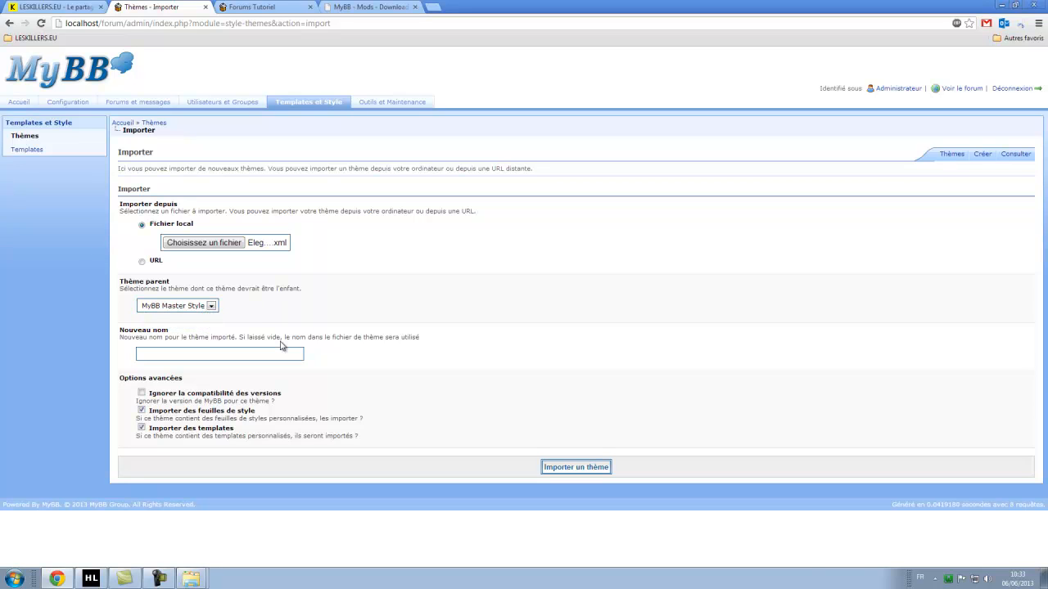
click(237, 354)
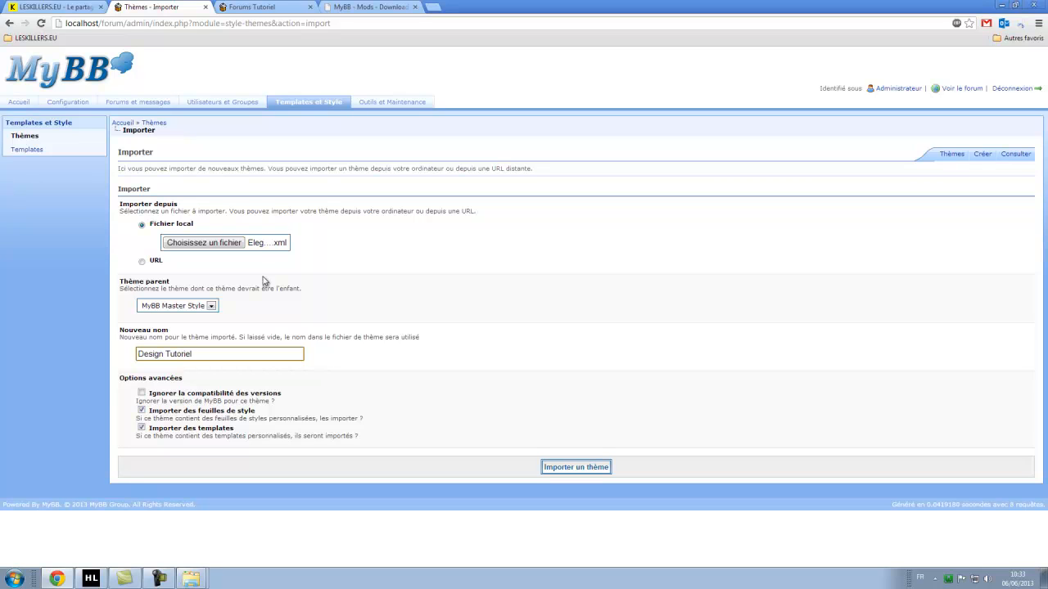
click(461, 355)
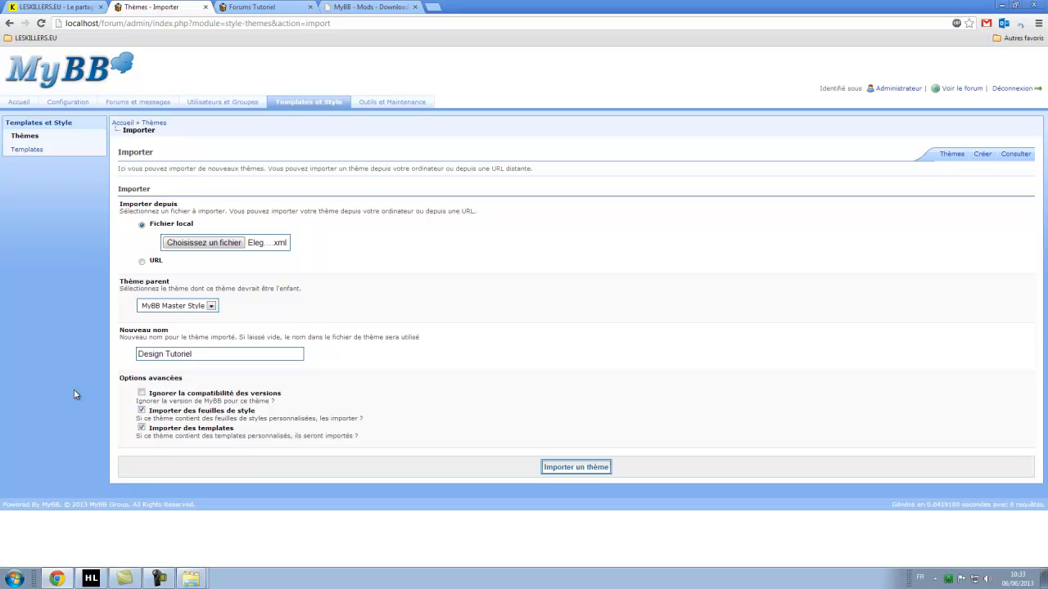
Close the mods download tab, tick Ignorer la compatibilité des versions, and import the theme.
drag(276, 404, 210, 401)
right_click(163, 398)
click(115, 407)
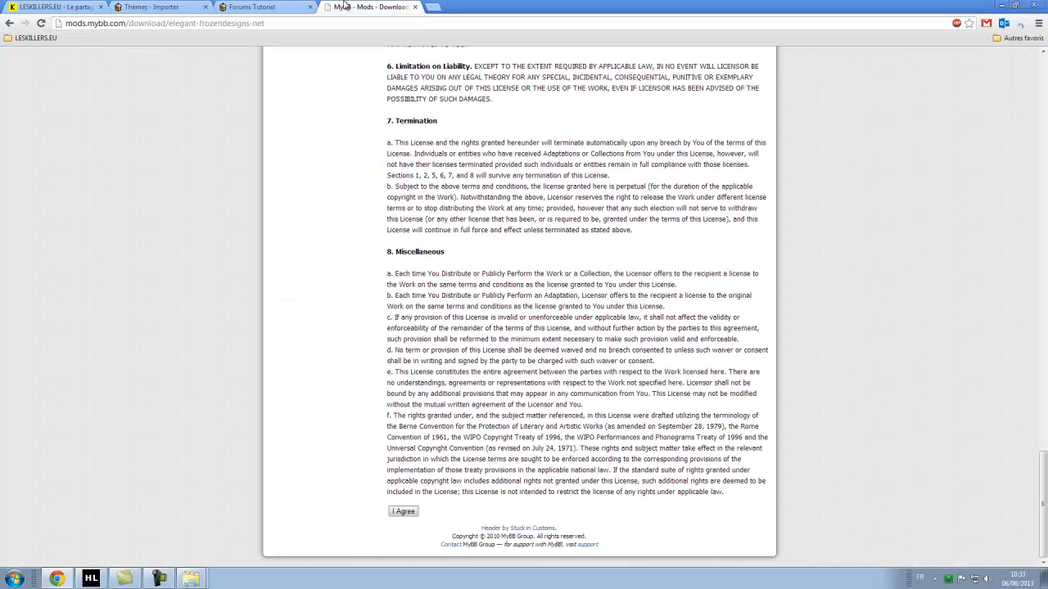
click(377, 6)
click(414, 8)
click(169, 7)
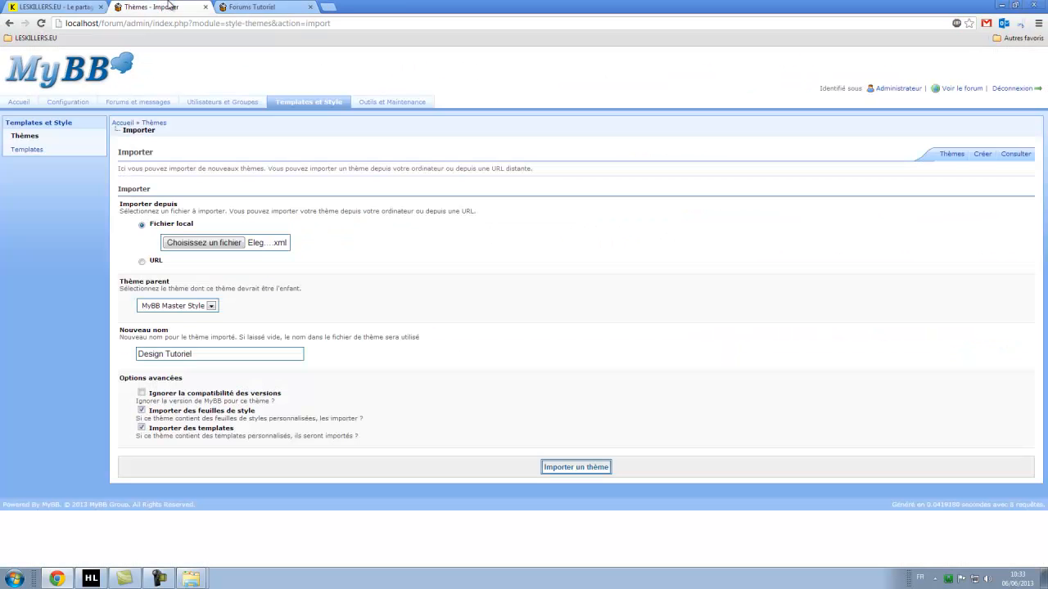
click(142, 393)
click(576, 469)
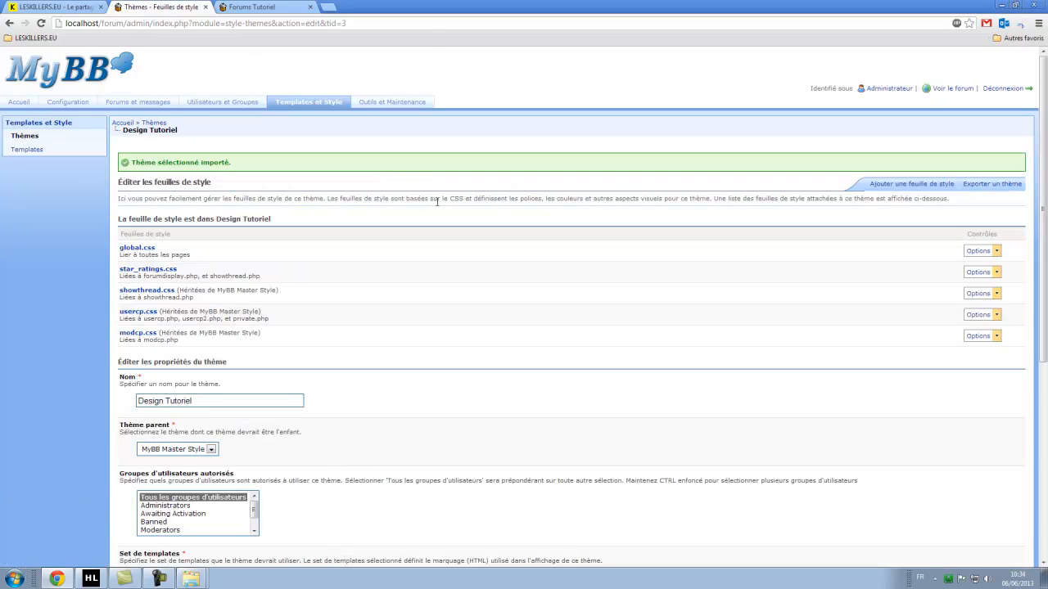
Save Design Tutoriel's properties, set it as the default theme, and reload the forum.
scroll(437, 201, down, 4)
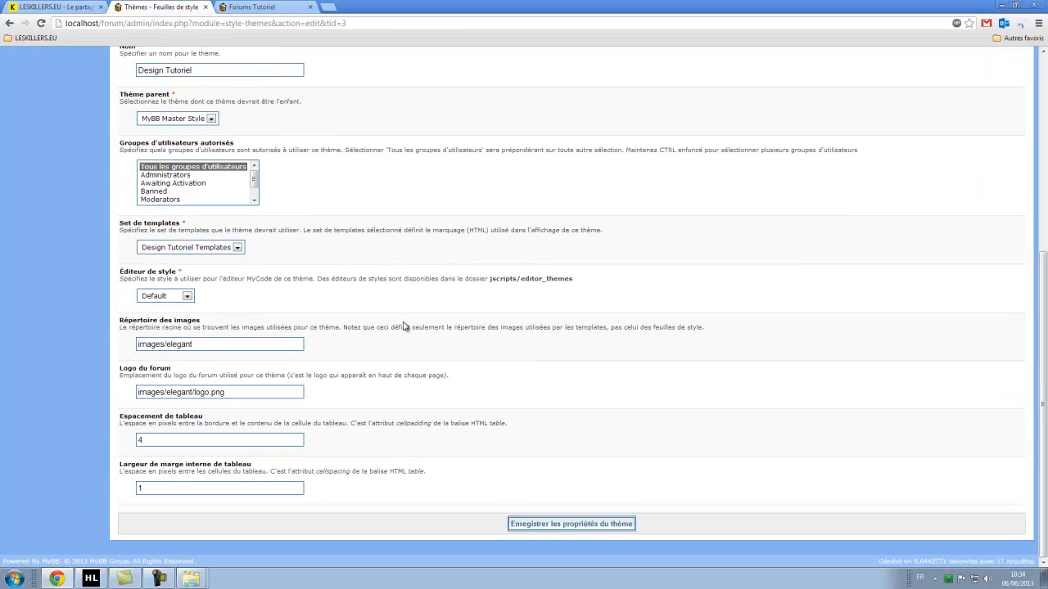
click(570, 524)
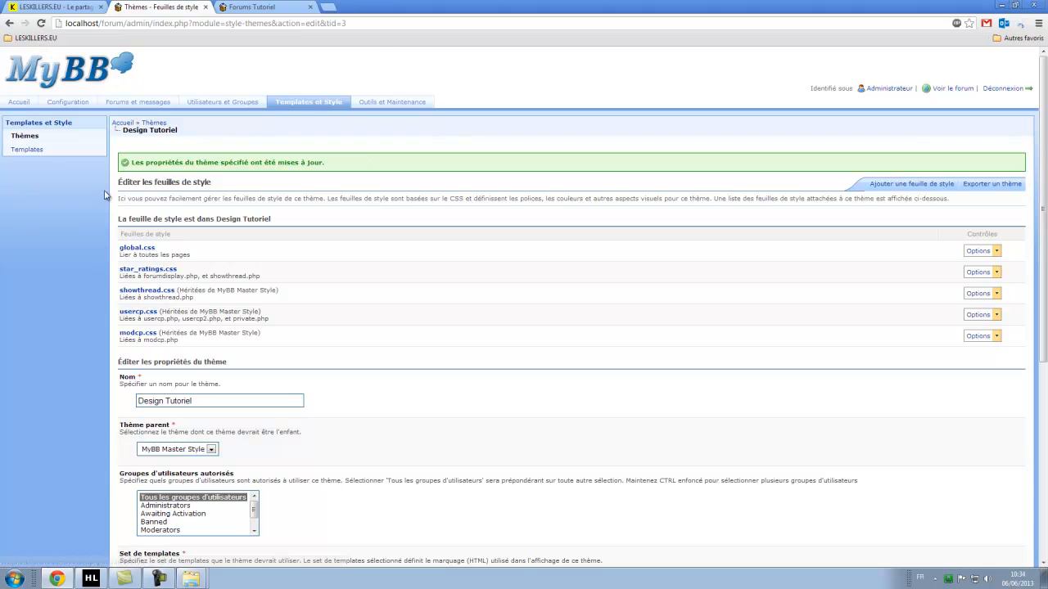
click(33, 136)
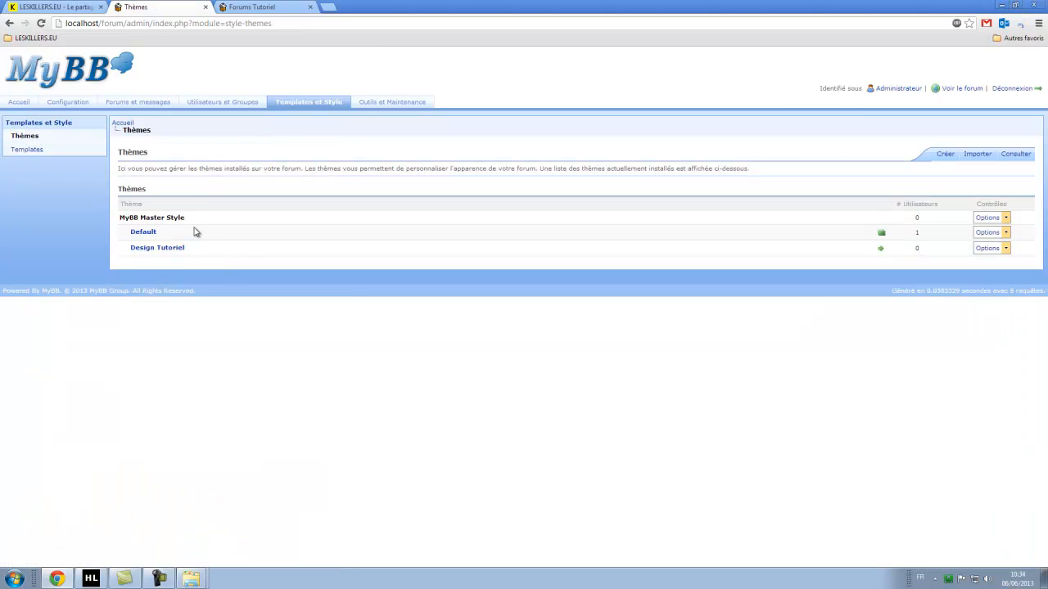
click(26, 137)
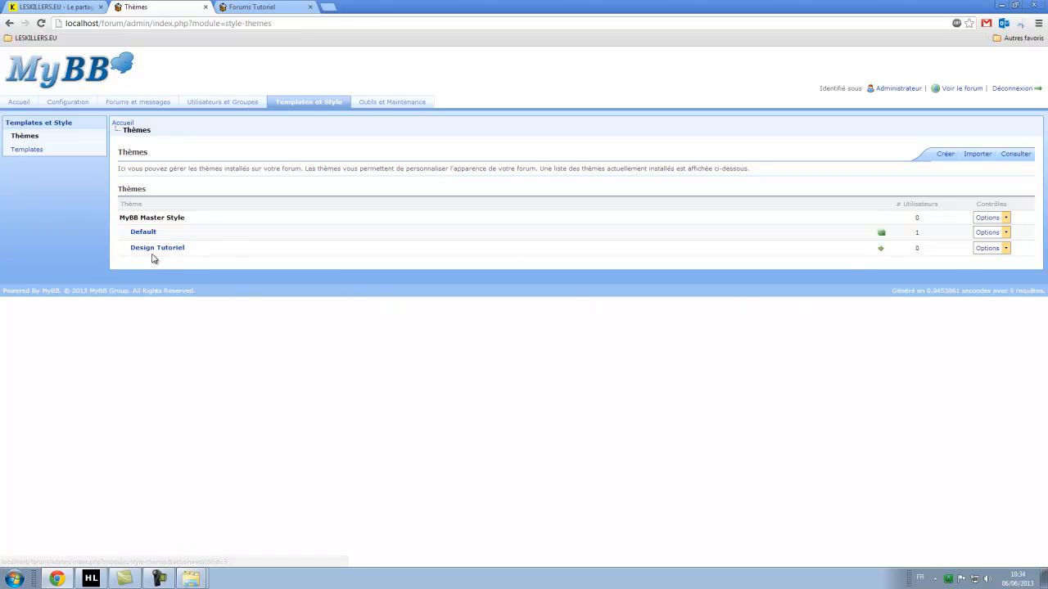
click(882, 251)
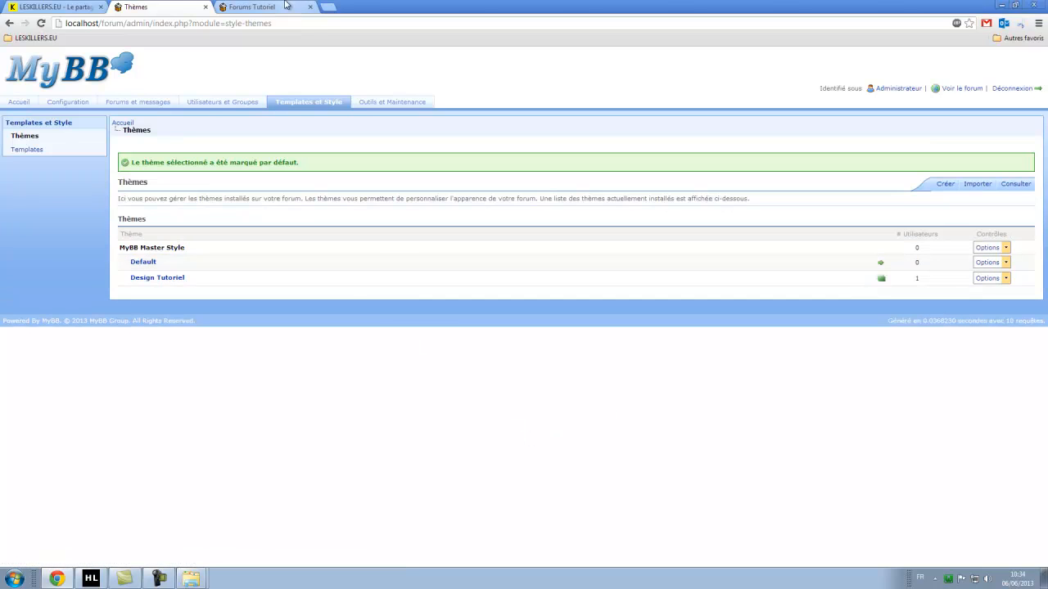
click(266, 6)
click(43, 24)
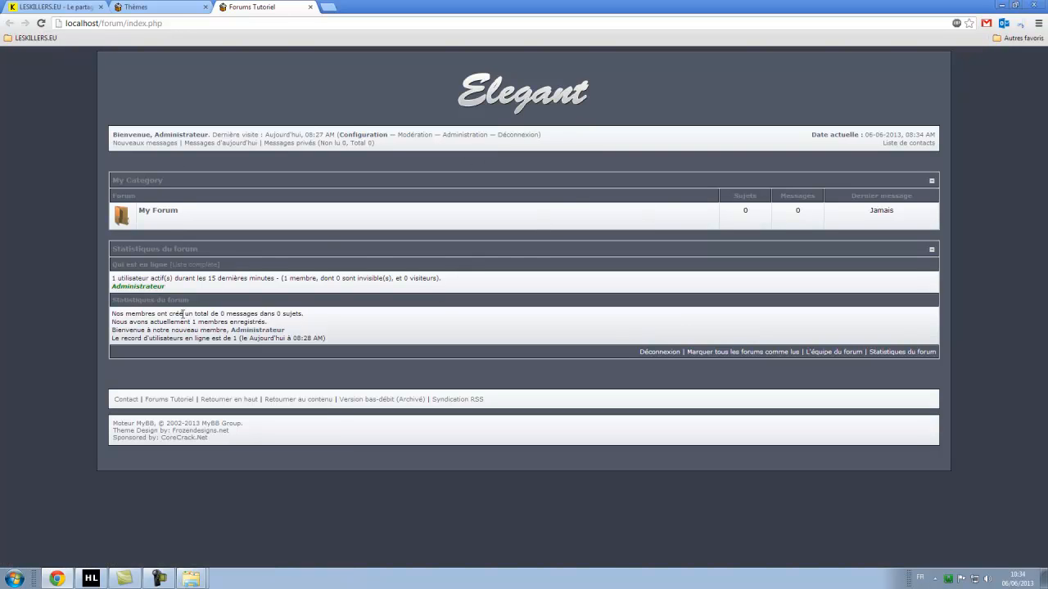
Look inside the My Forum board and its new-topic page, then return to the forum index.
click(161, 212)
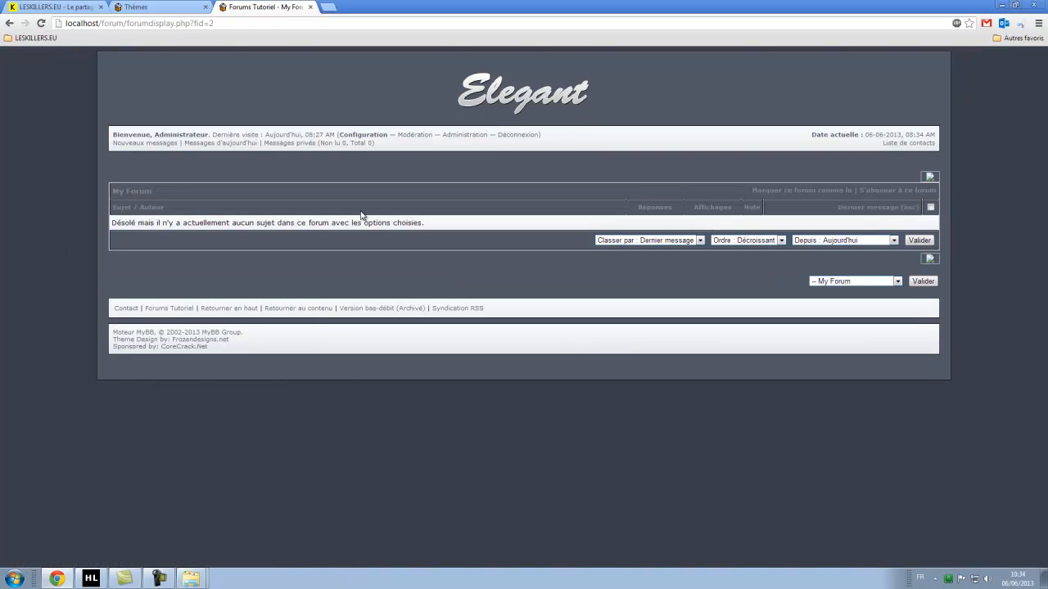
click(931, 179)
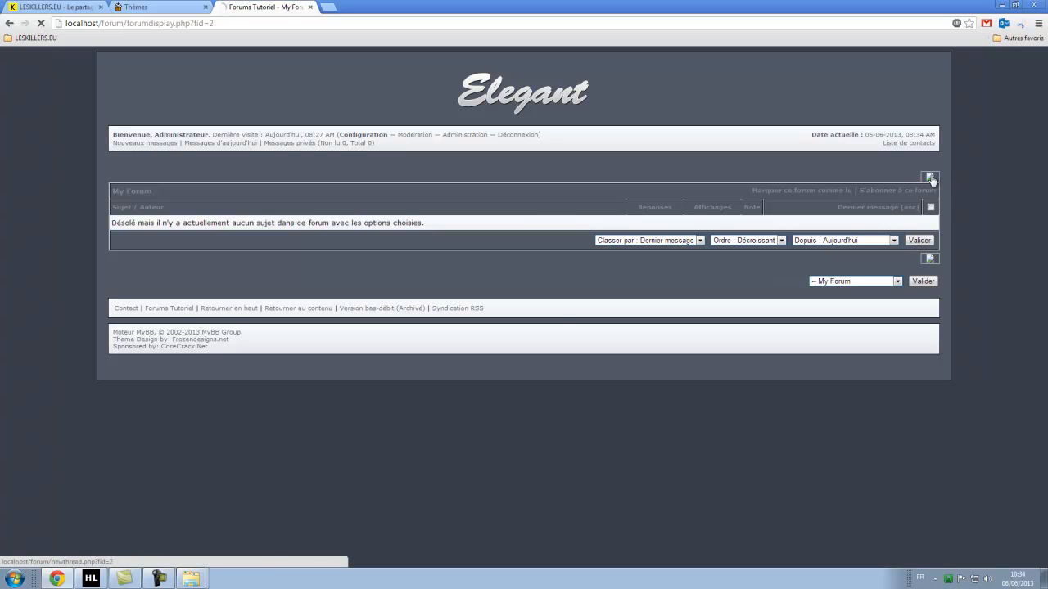
click(454, 104)
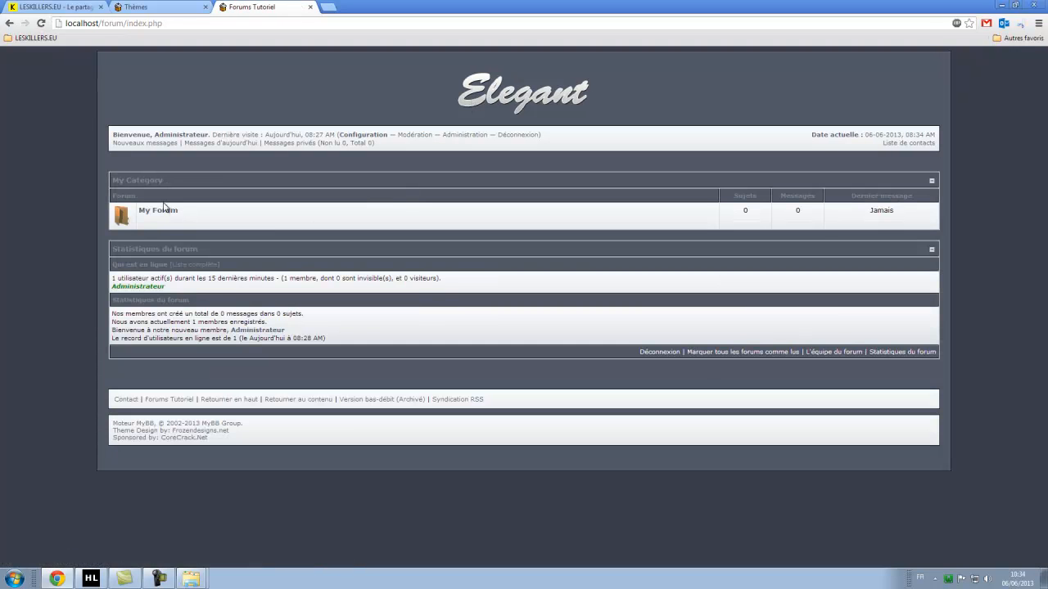
click(158, 211)
mouse_move(931, 178)
mouse_down()
mouse_move(904, 181)
mouse_move(928, 177)
mouse_move(912, 173)
mouse_up()
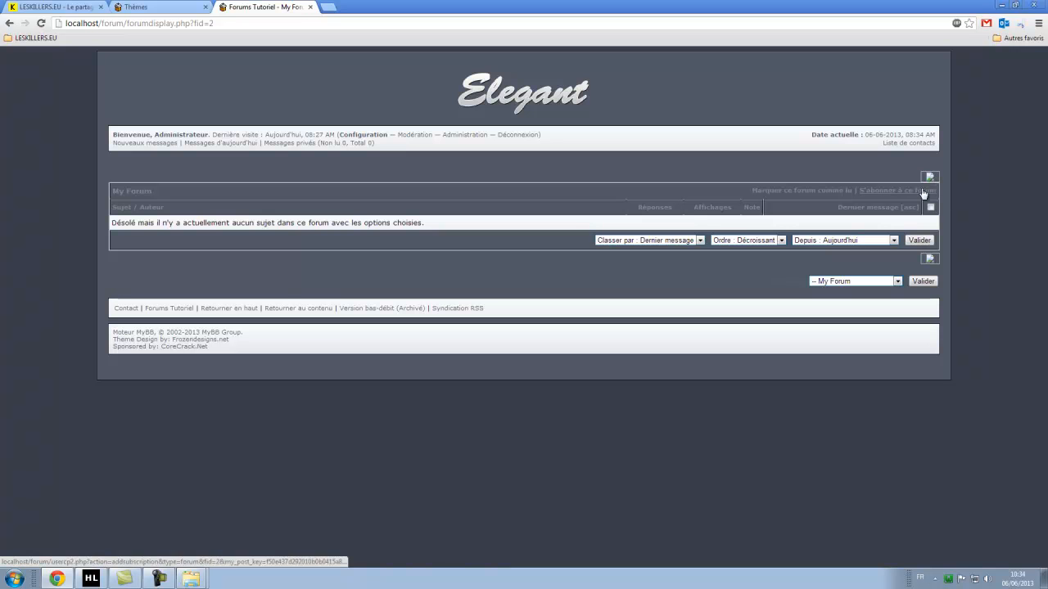
click(532, 95)
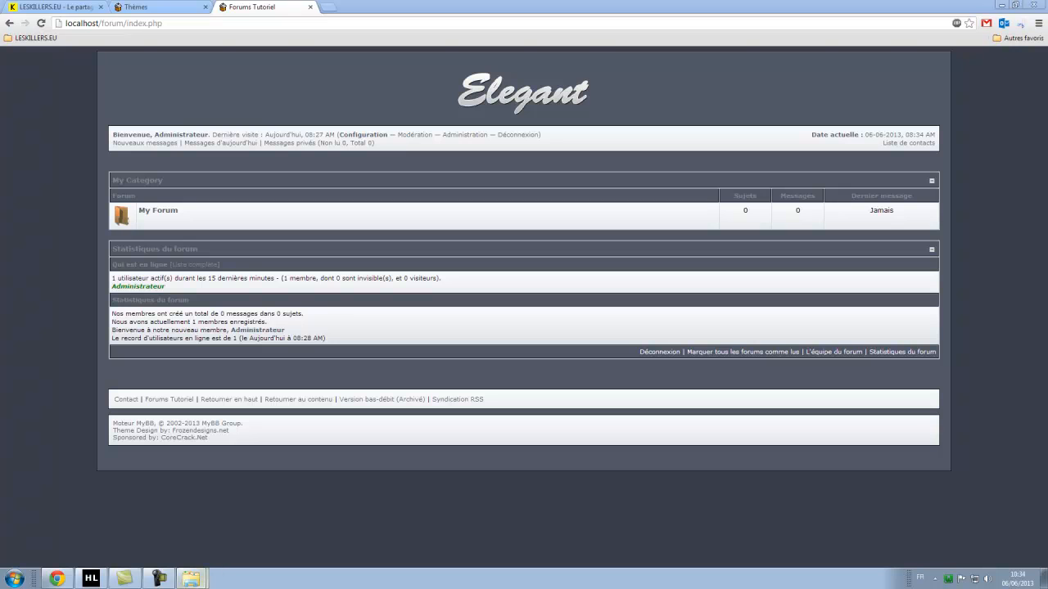
Close all open Explorer windows with Fermer toutes les fenêtres.
mouse_move(192, 580)
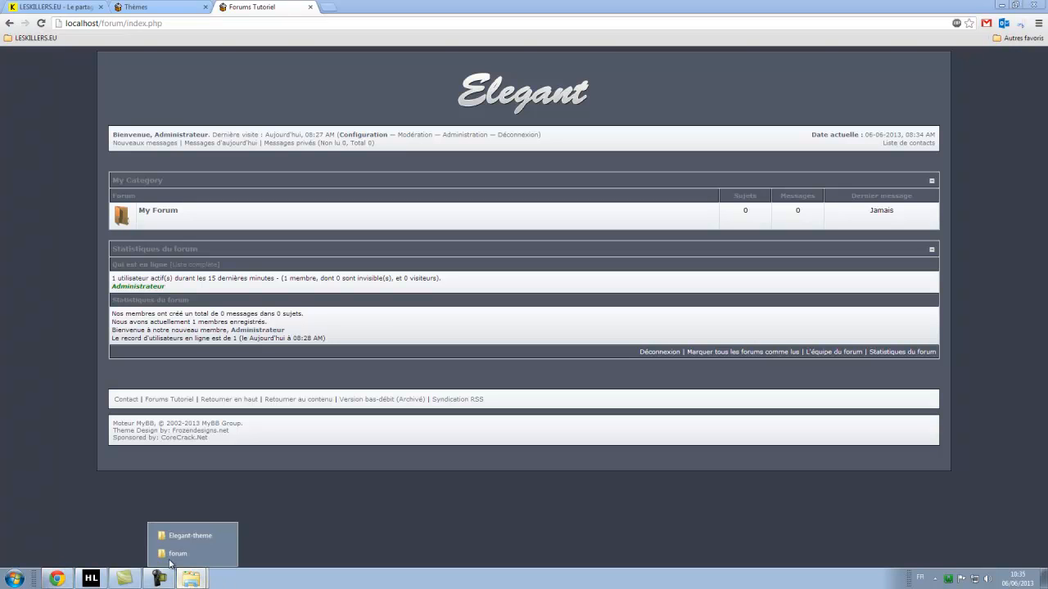
right_click(191, 578)
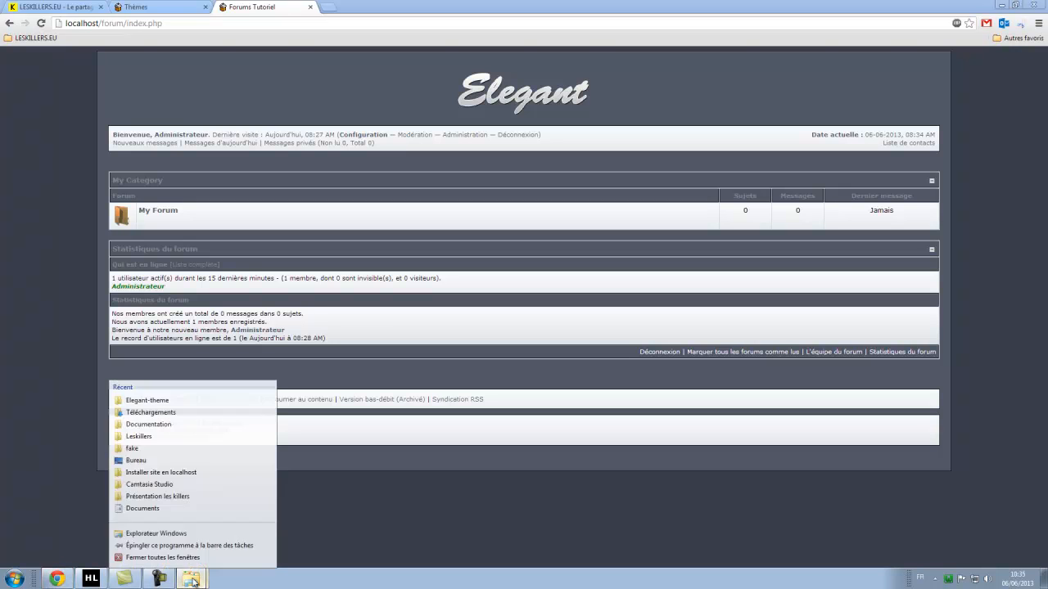
click(155, 563)
click(948, 579)
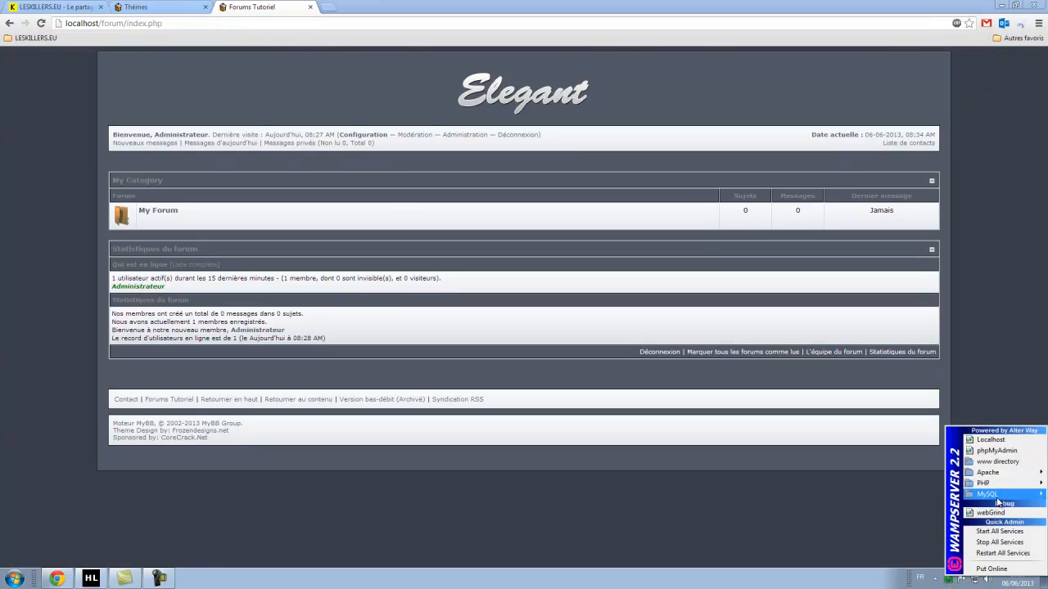
Copy the french button images folder from the forum's images folder into the elegant theme folder.
click(995, 463)
double_click(487, 196)
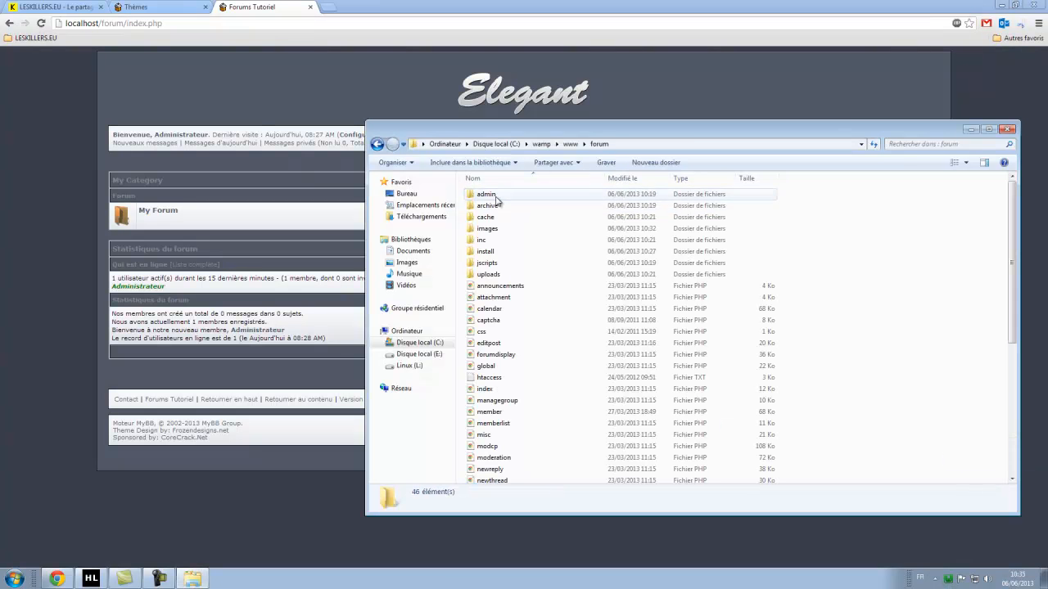
double_click(503, 233)
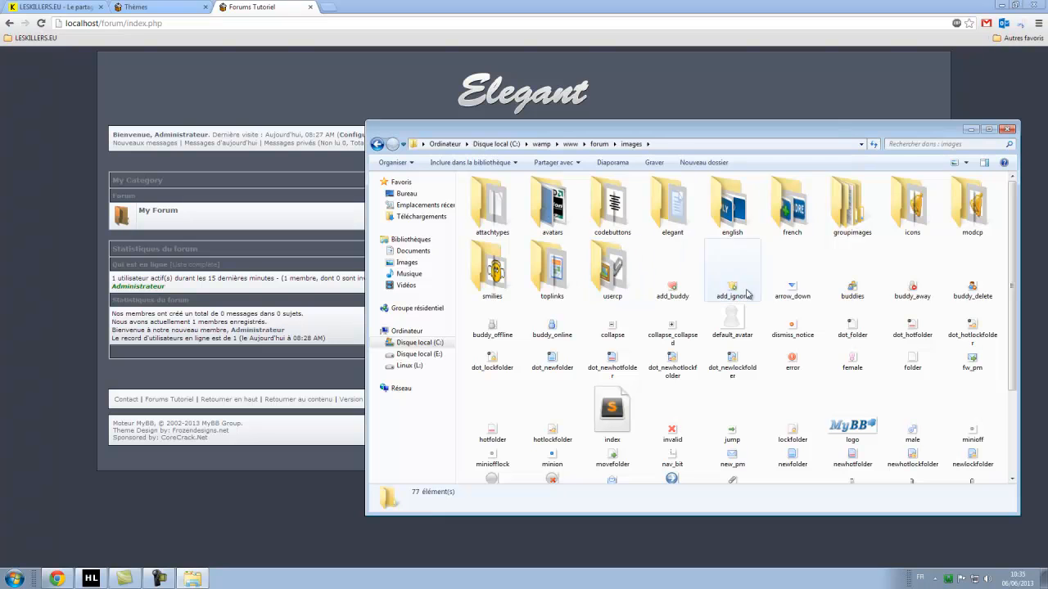
click(790, 206)
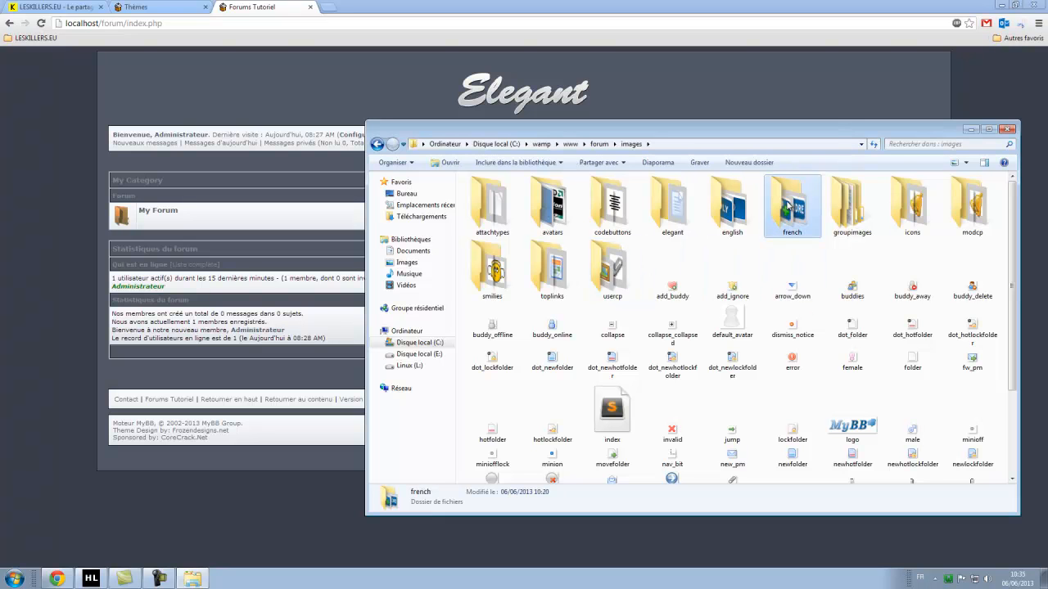
right_click(788, 202)
click(834, 400)
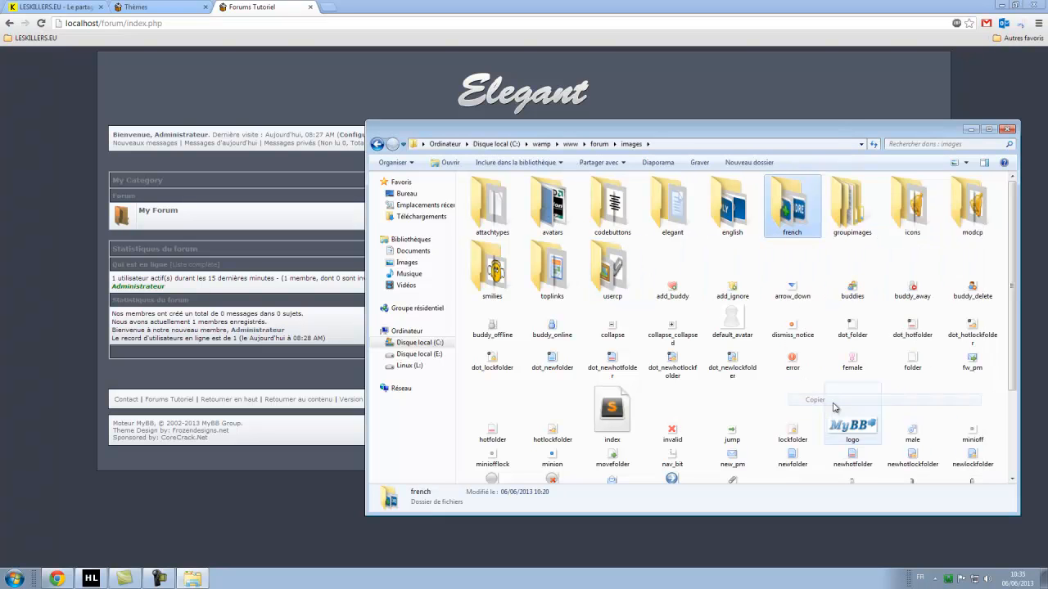
double_click(676, 214)
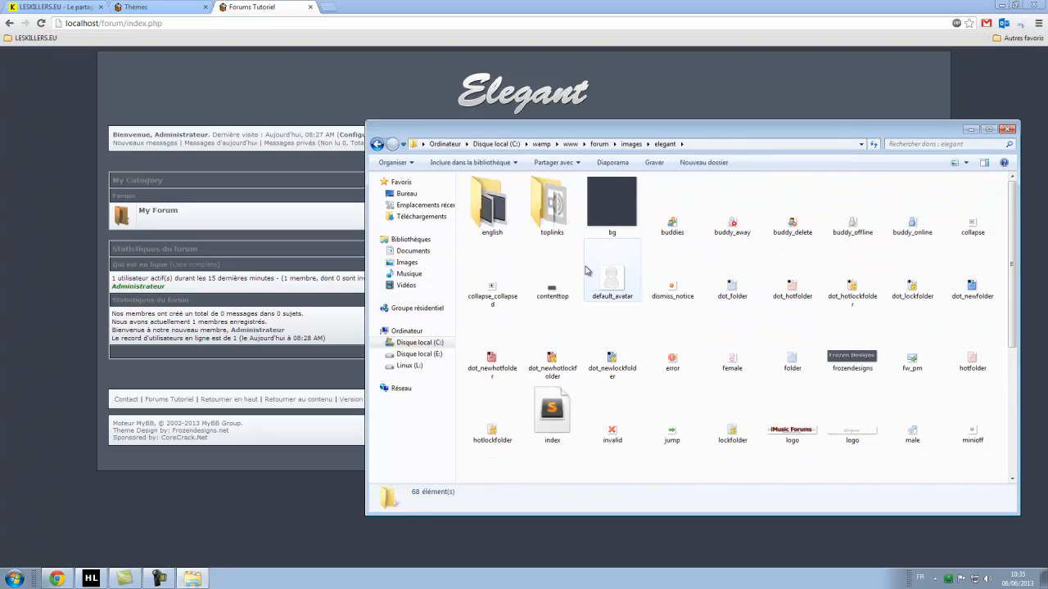
right_click(461, 239)
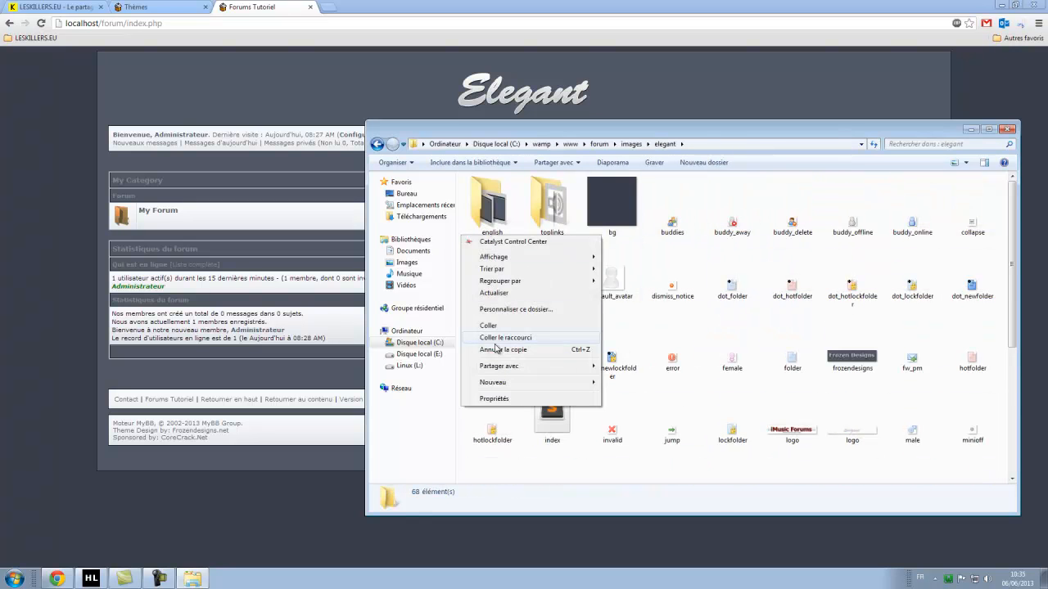
click(529, 326)
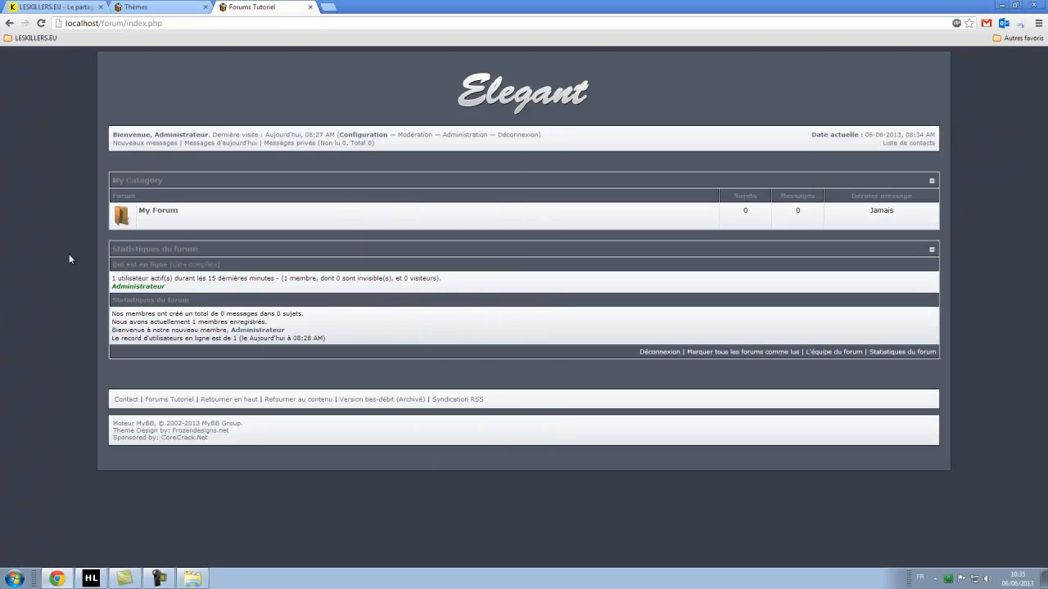
Open My Forum in the browser, then check the english and french folders inside elegant.
click(69, 254)
click(152, 216)
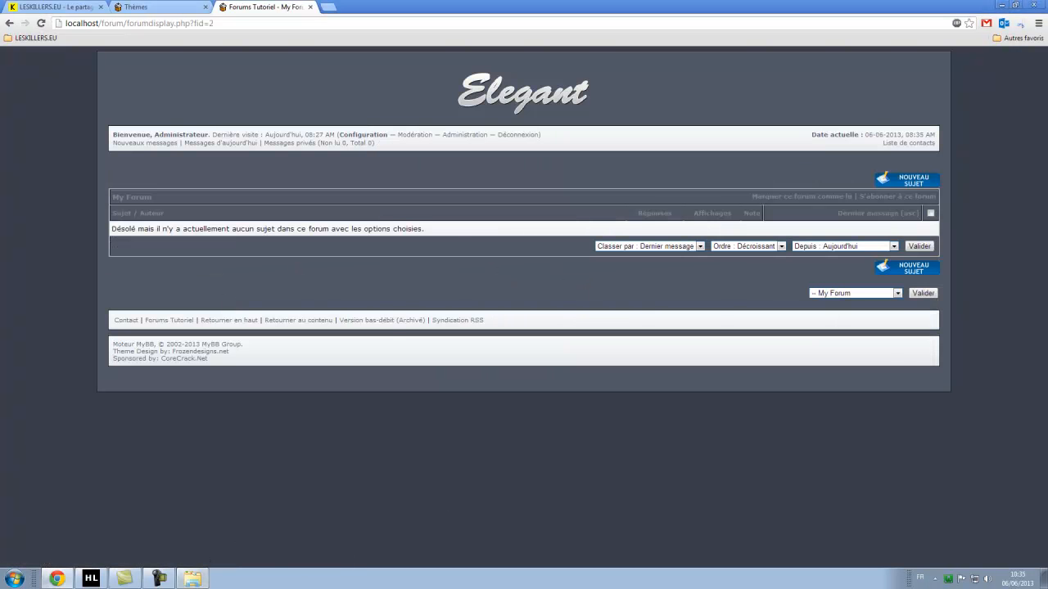
key(alt+Tab)
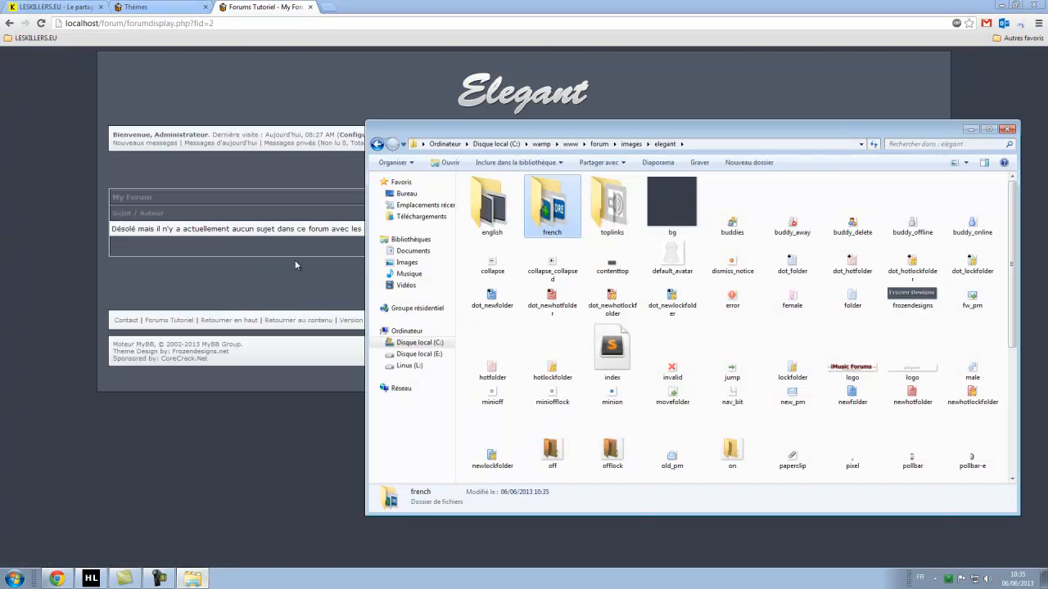
click(826, 412)
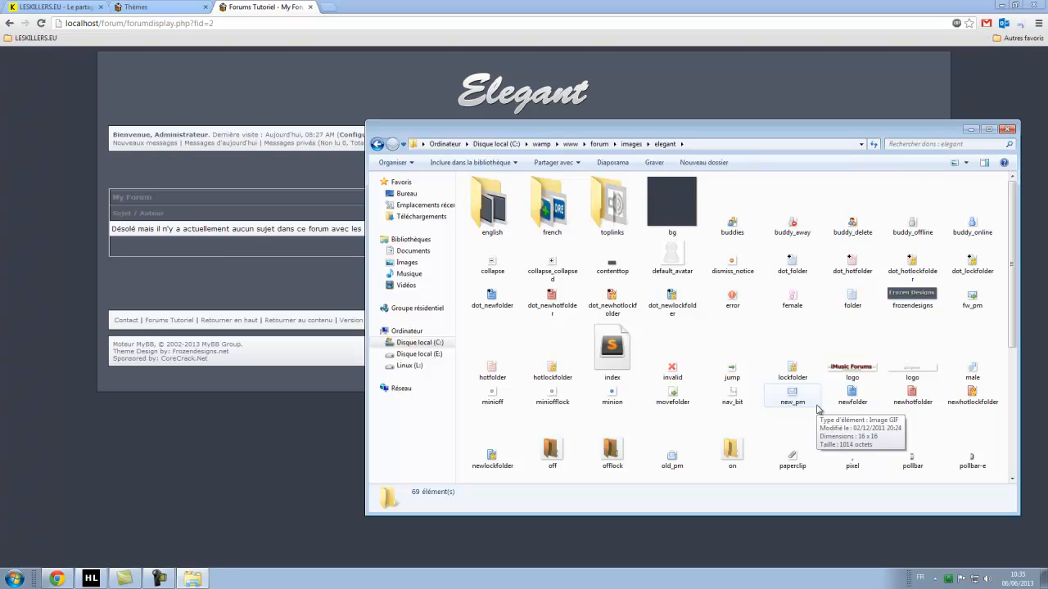
double_click(492, 205)
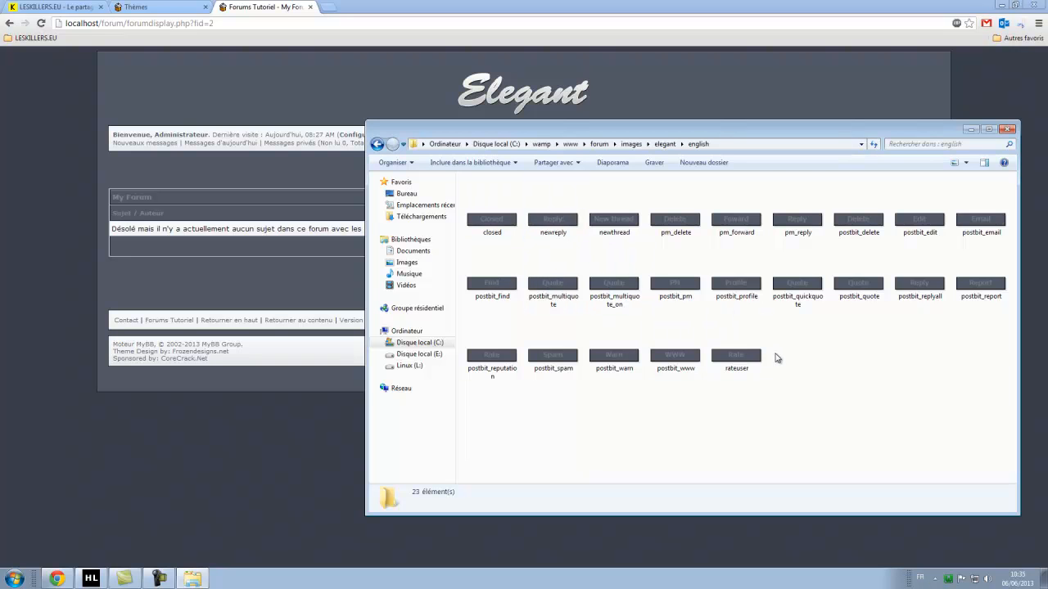
click(376, 144)
click(563, 195)
double_click(564, 195)
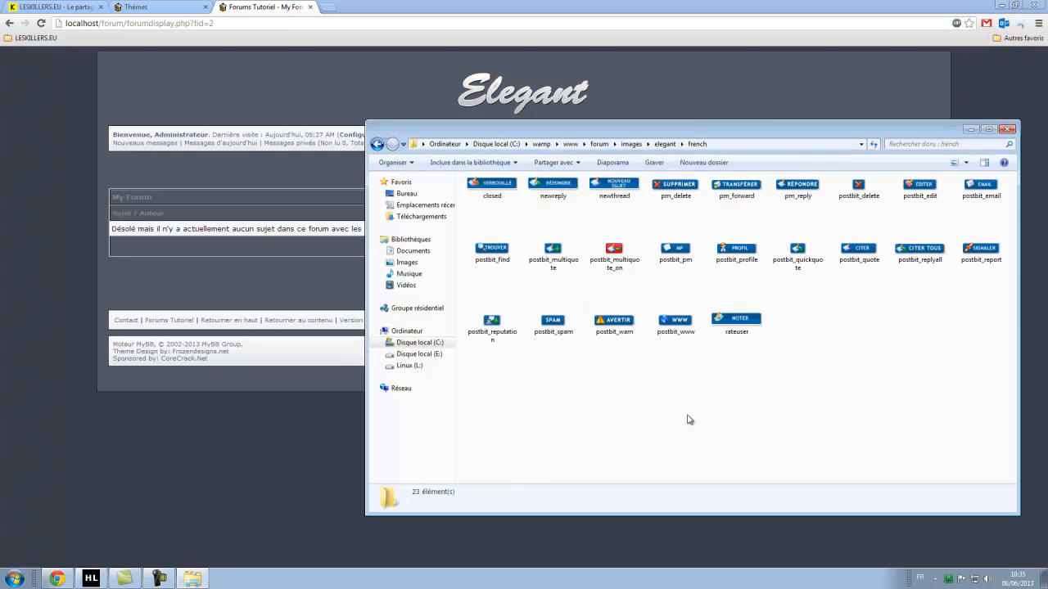
click(260, 398)
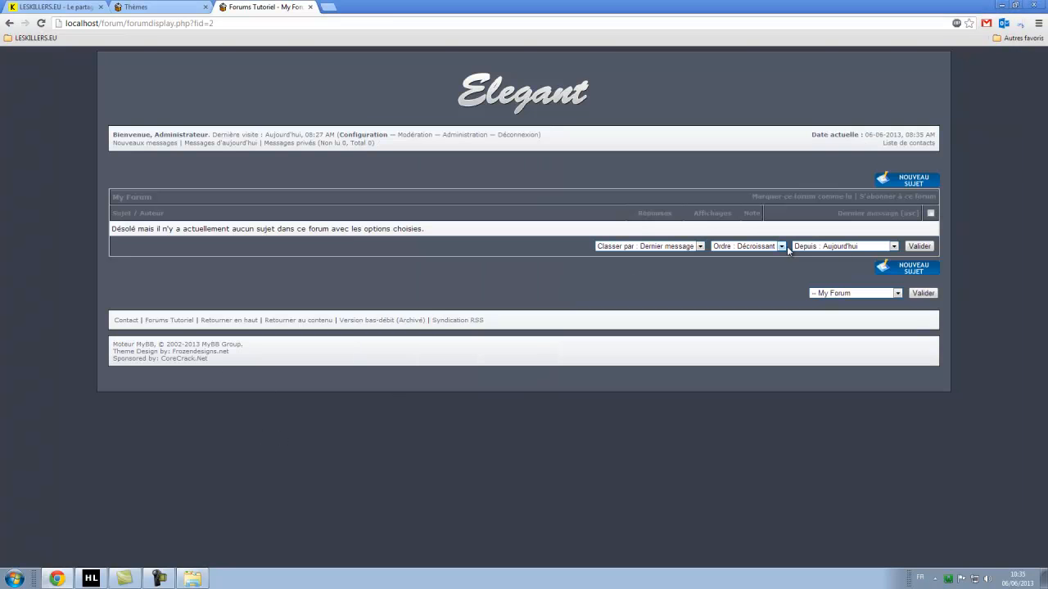
Post a new topic titled 'test' with the first message icon and message 'Salut, c'est un test.'.
click(911, 182)
click(324, 212)
scroll(640, 208, down, 3)
scroll(743, 241, up, 3)
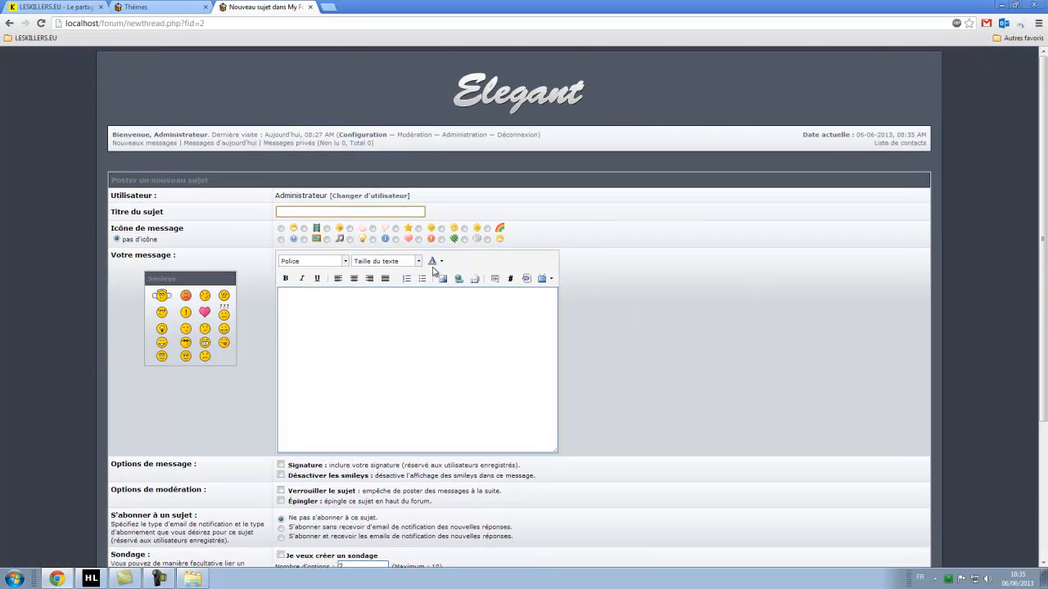
click(371, 212)
click(353, 360)
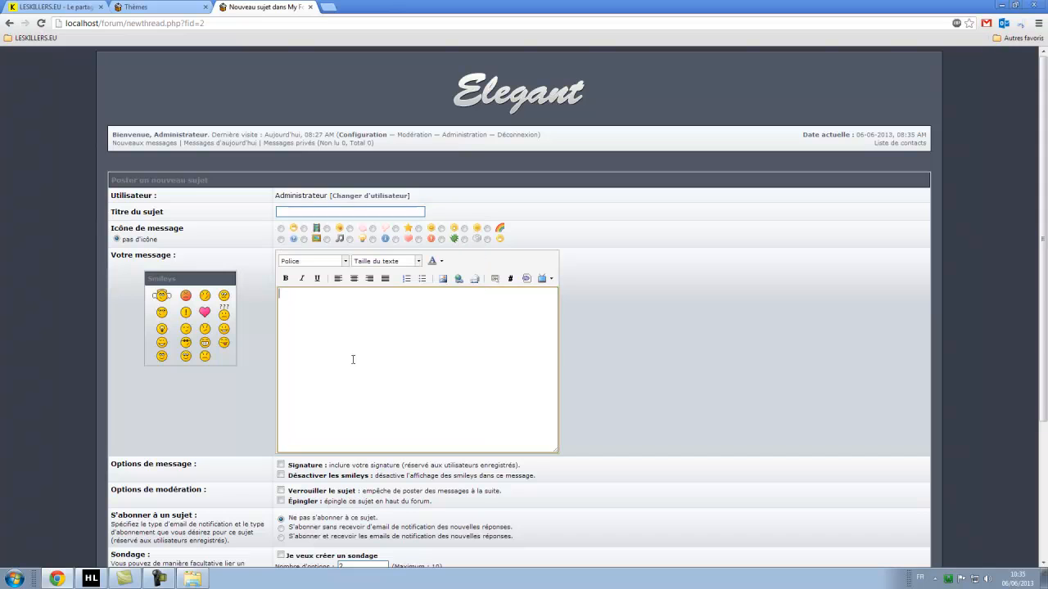
click(317, 211)
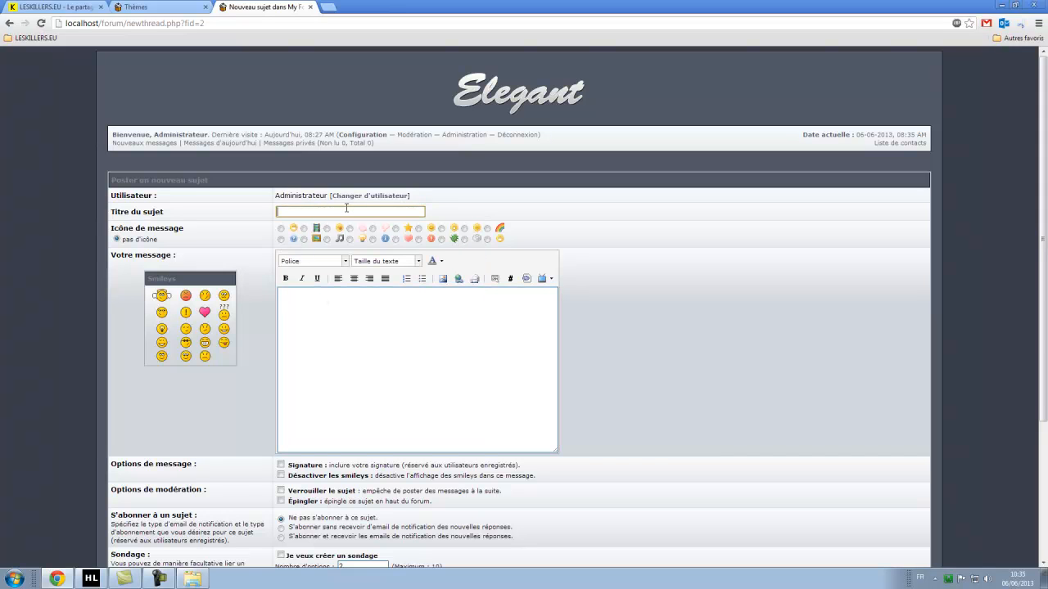
text(test)
click(347, 237)
click(281, 228)
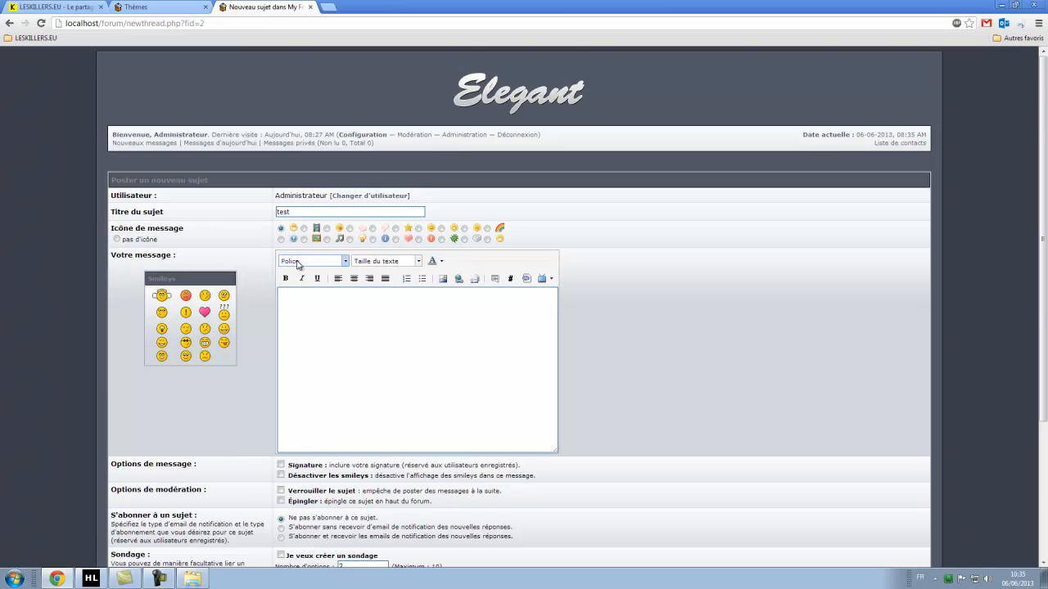
scroll(327, 279, down, 2)
click(323, 254)
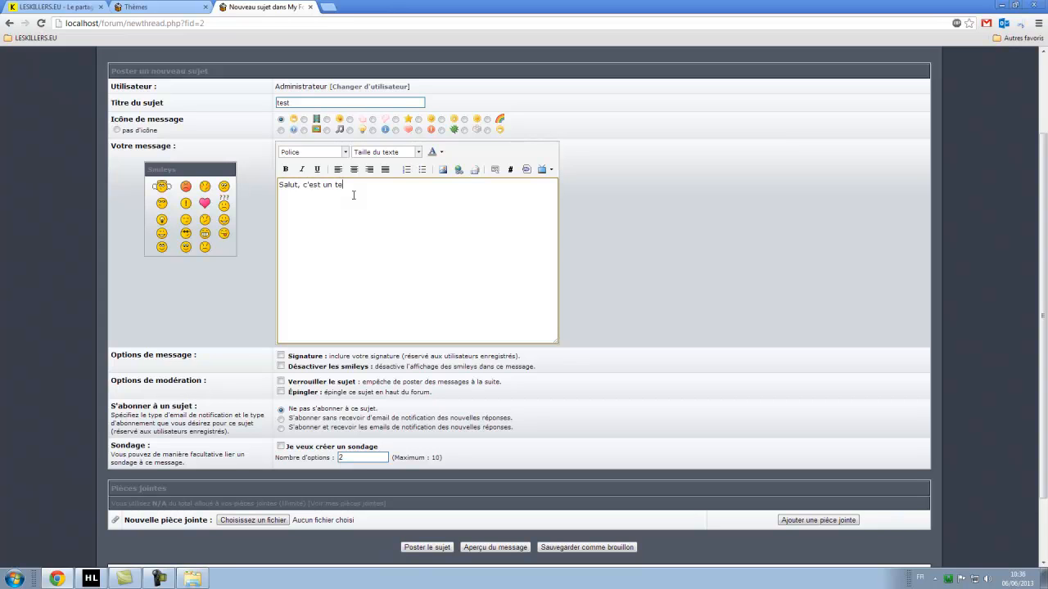
scroll(425, 237, down, 1)
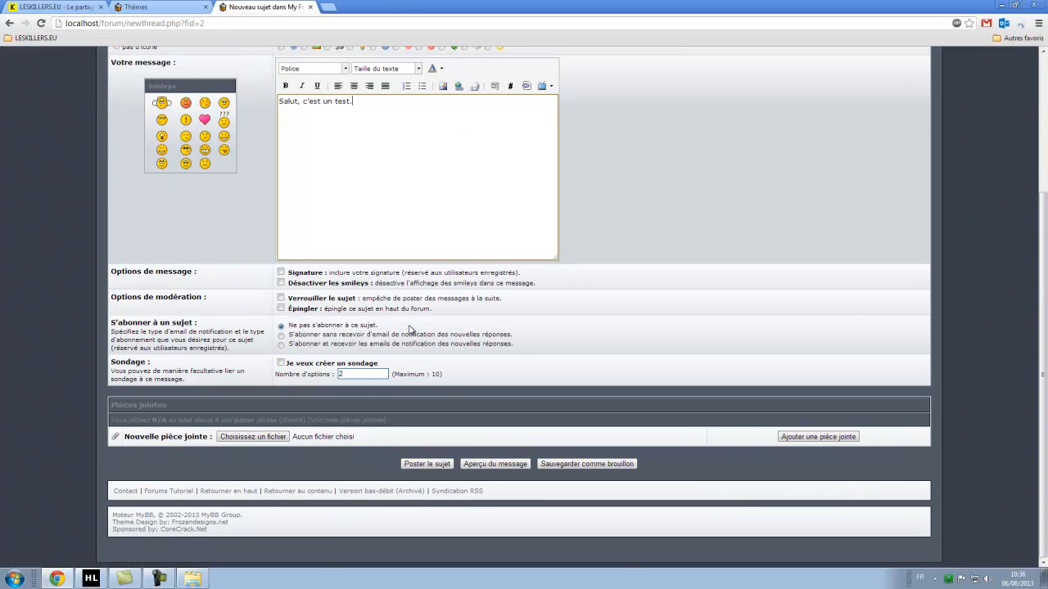
click(439, 465)
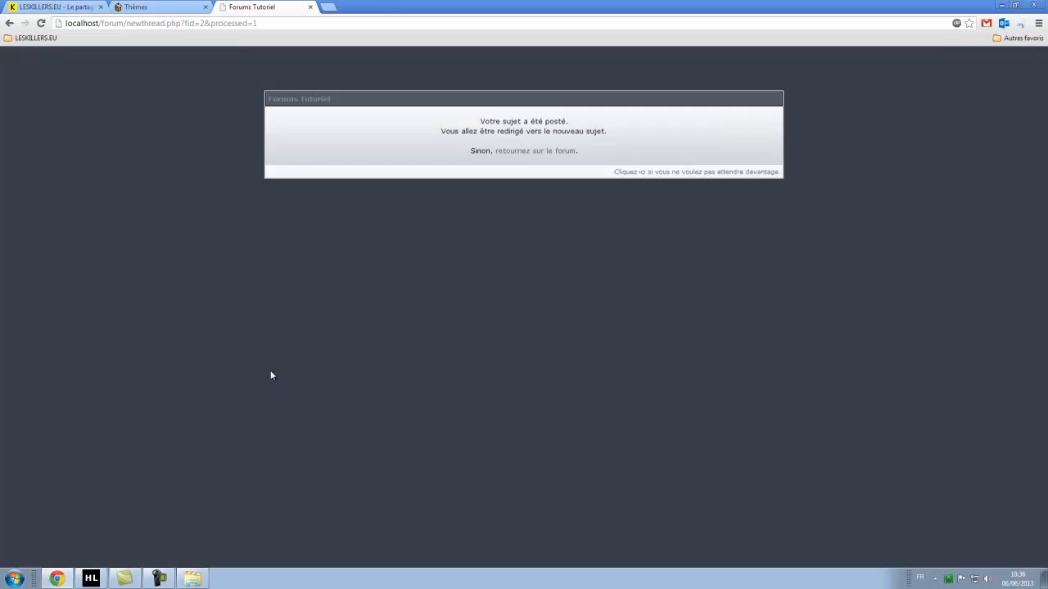
Open the new test topic and inspect the message and the Administrator rank under the username.
click(646, 173)
scroll(254, 244, down, 1)
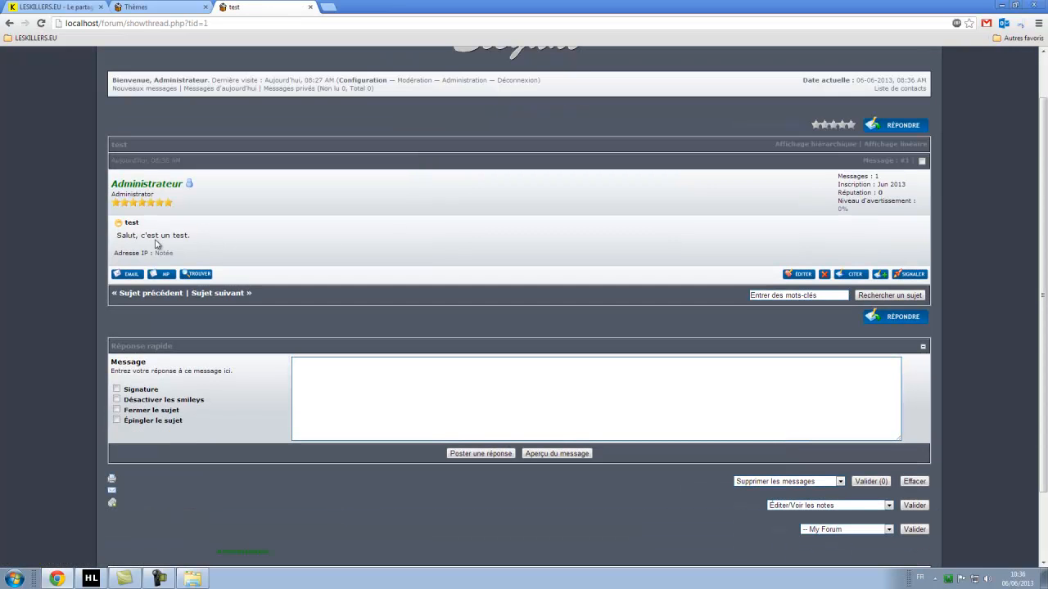
drag(139, 237, 180, 237)
click(246, 243)
drag(112, 197, 156, 194)
click(167, 8)
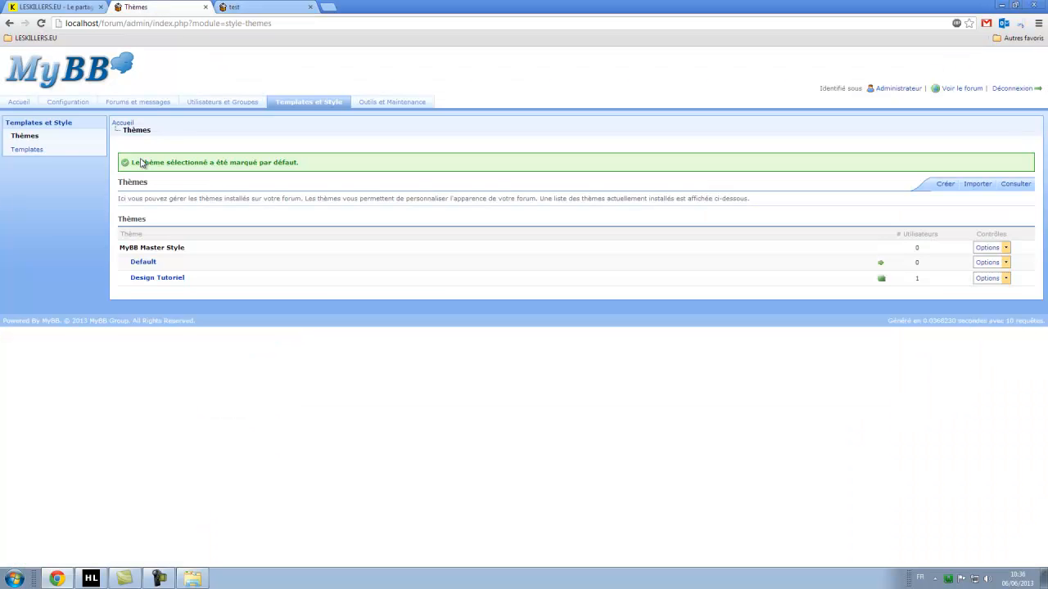
Rename the Administrators group to Administrateurs with user title Administrateur and save it.
click(228, 104)
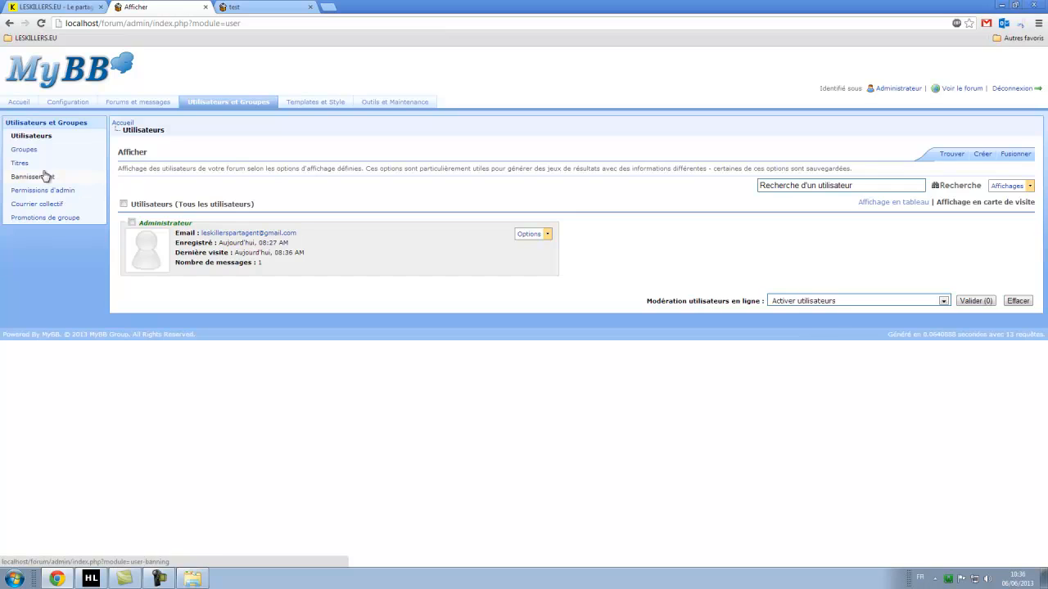
click(45, 149)
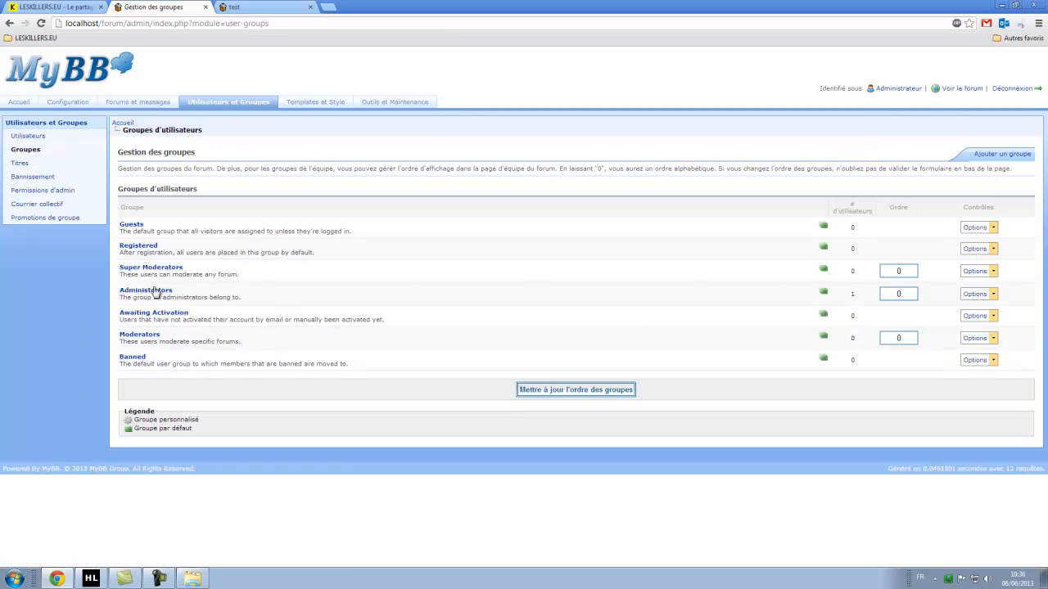
click(976, 294)
click(979, 306)
click(183, 236)
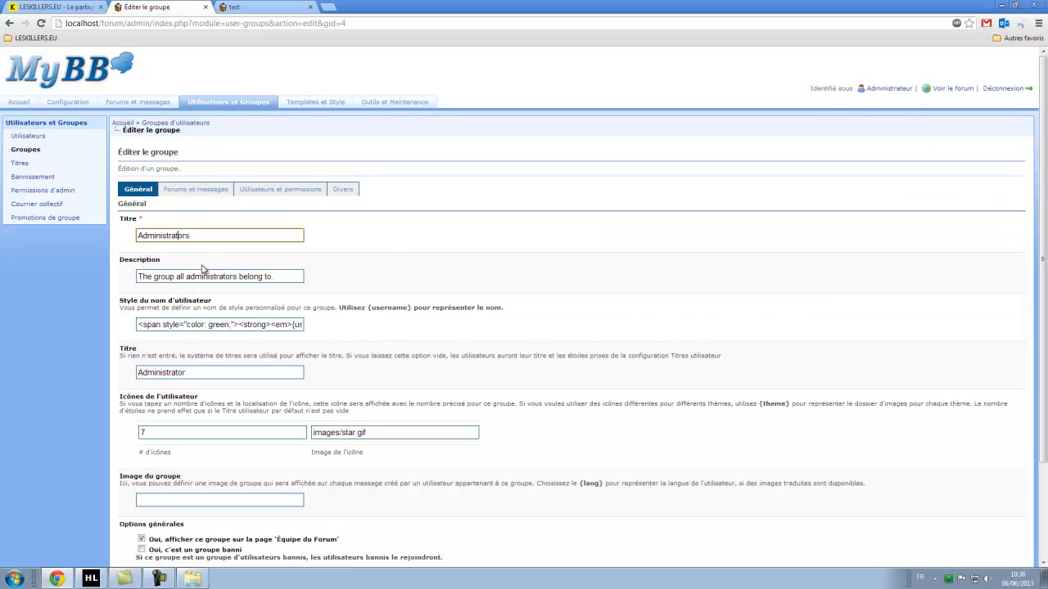
scroll(228, 279, down, 2)
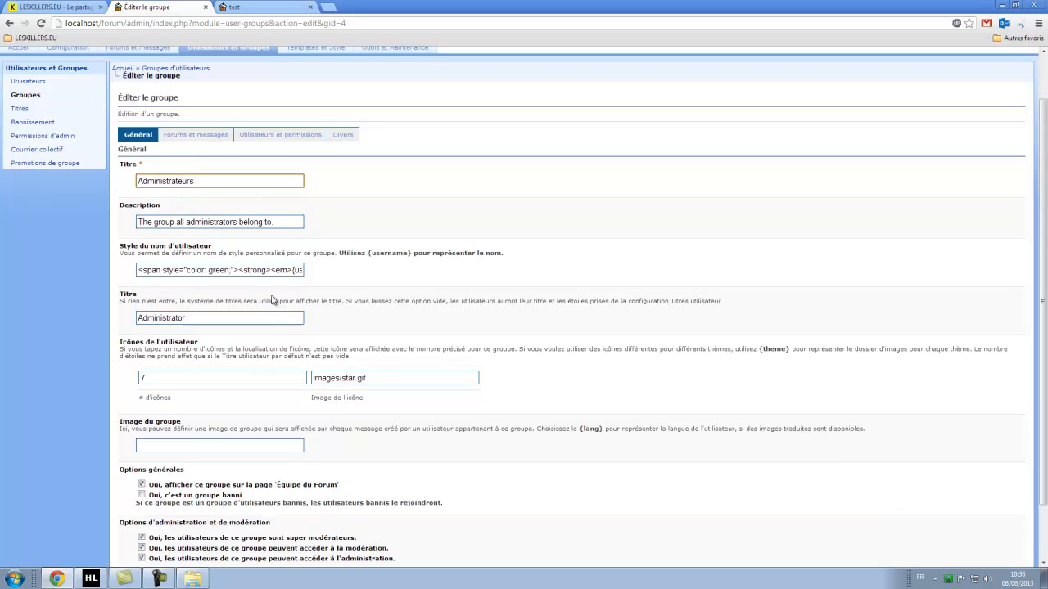
click(181, 307)
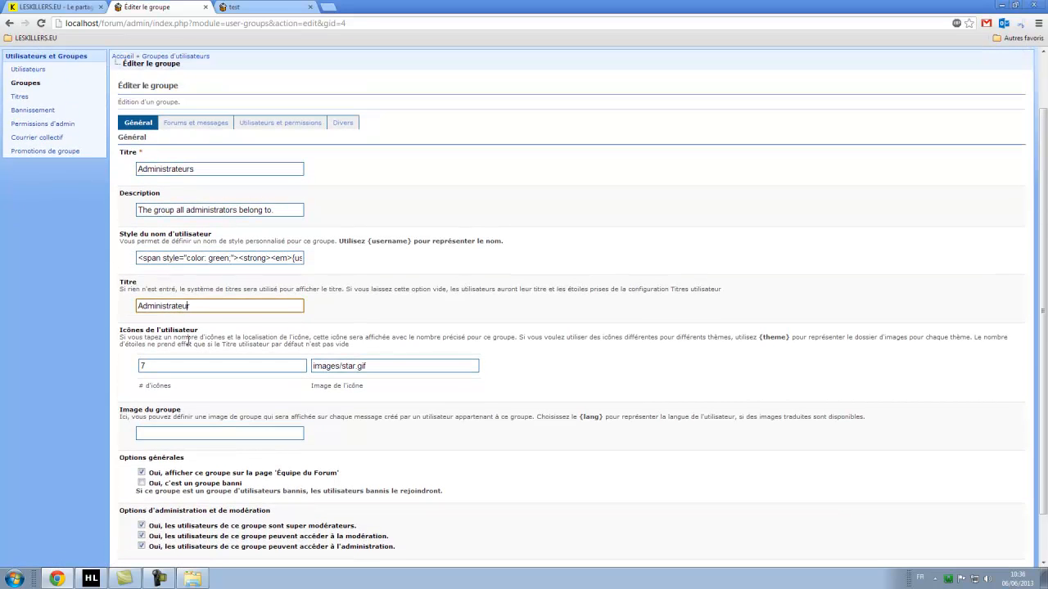
scroll(398, 281, down, 2)
click(573, 524)
Reload the test topic to confirm the Administrateur title, then return to the forum index.
click(236, 10)
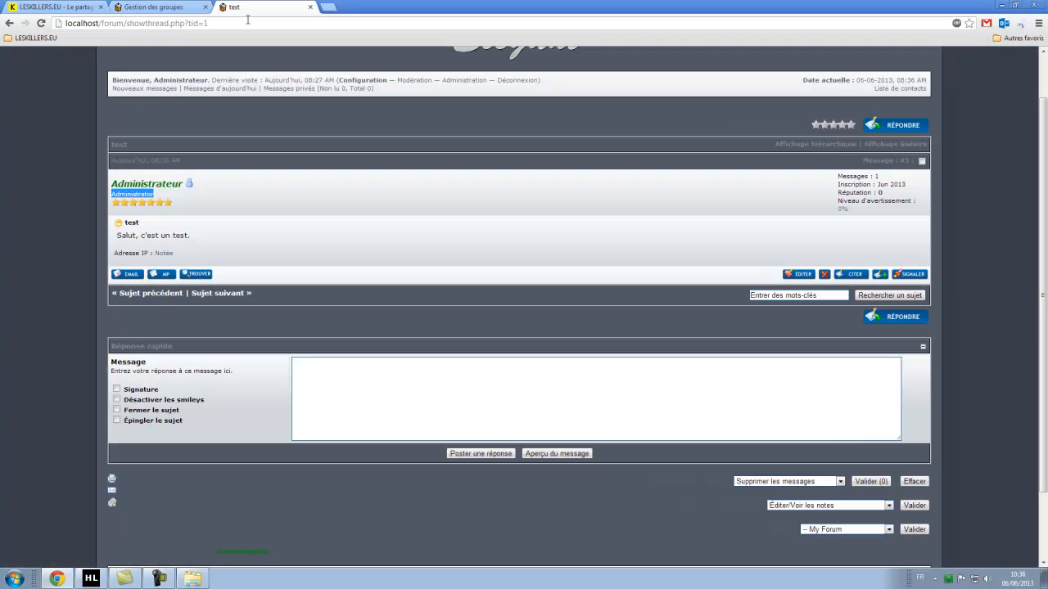
key(F5)
drag(159, 195, 120, 195)
click(80, 225)
scroll(270, 188, up, 1)
click(488, 100)
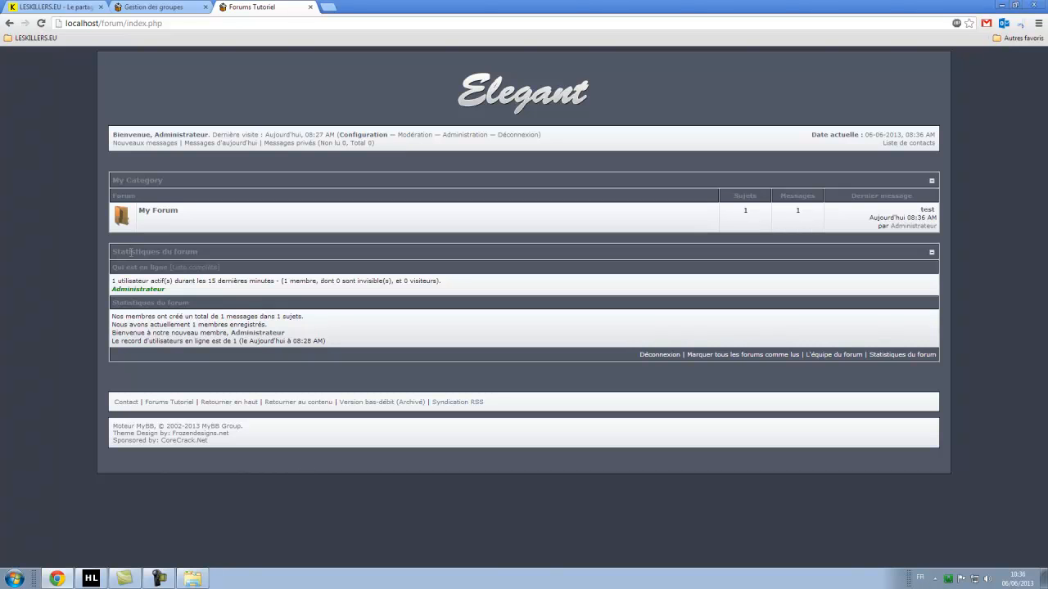
click(159, 7)
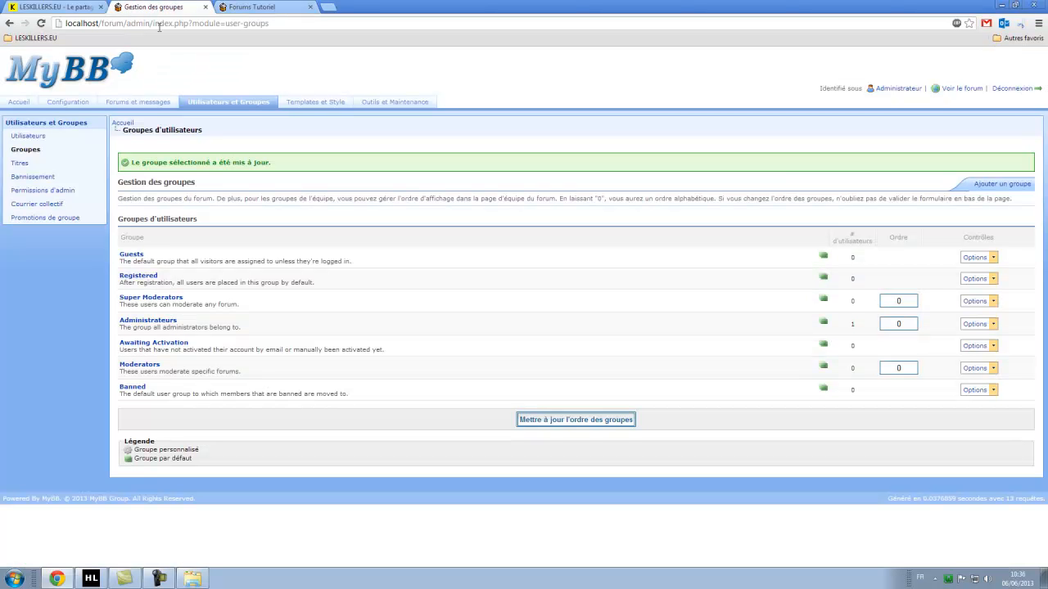
click(19, 102)
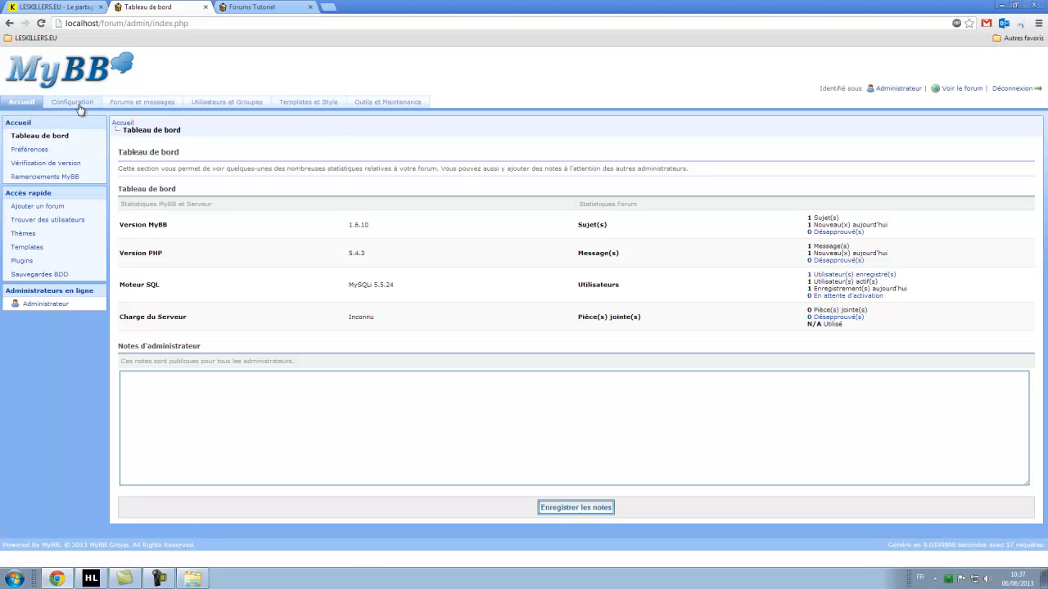
click(30, 108)
drag(120, 168, 697, 169)
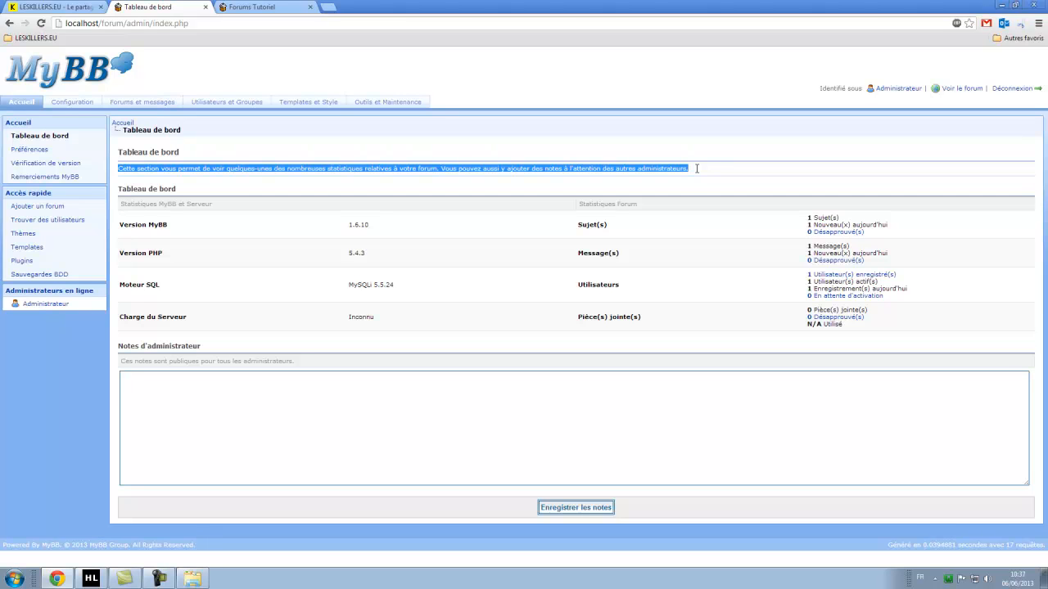
click(658, 140)
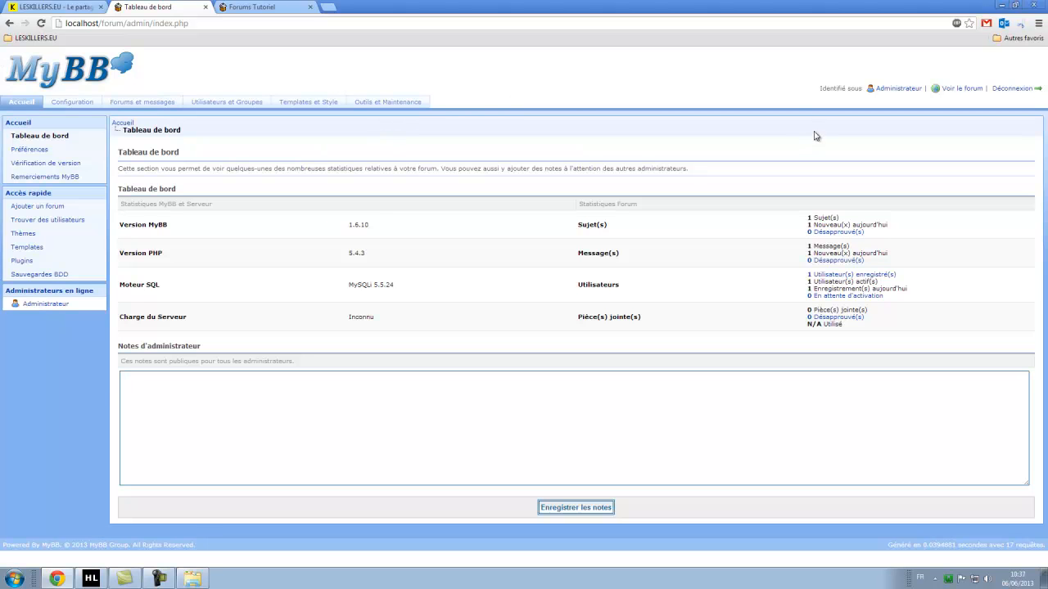
click(273, 6)
click(483, 104)
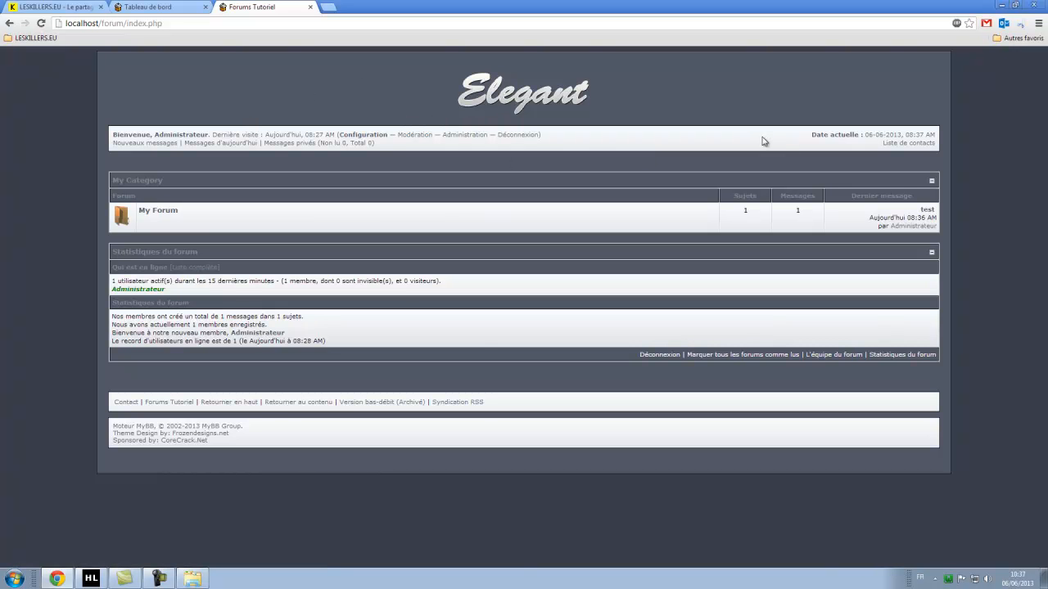
Close the elegant french images folder window and minimize the browser to reach the desktop.
drag(115, 433, 319, 435)
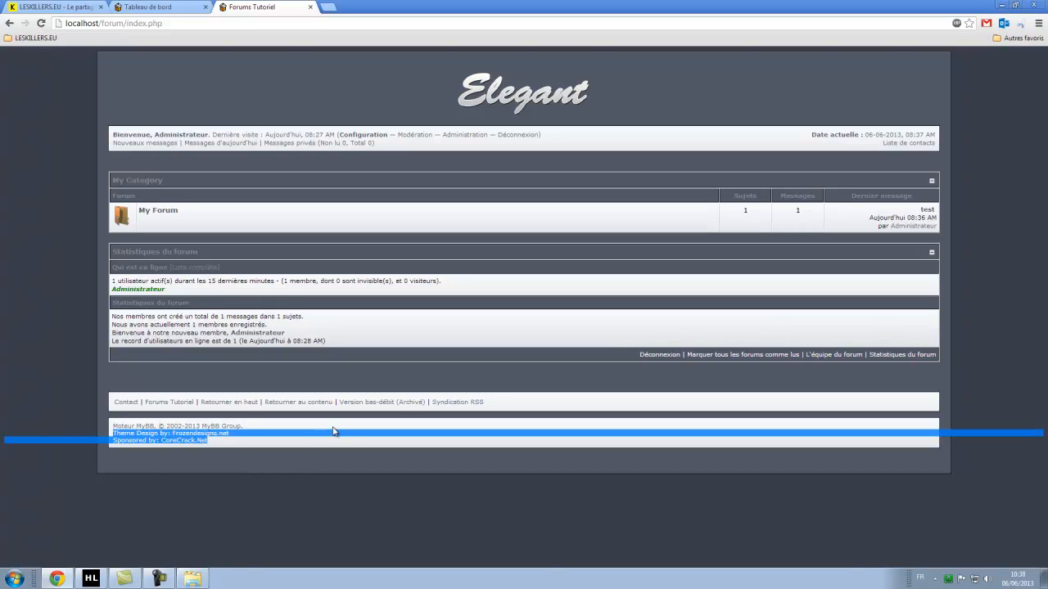
click(193, 579)
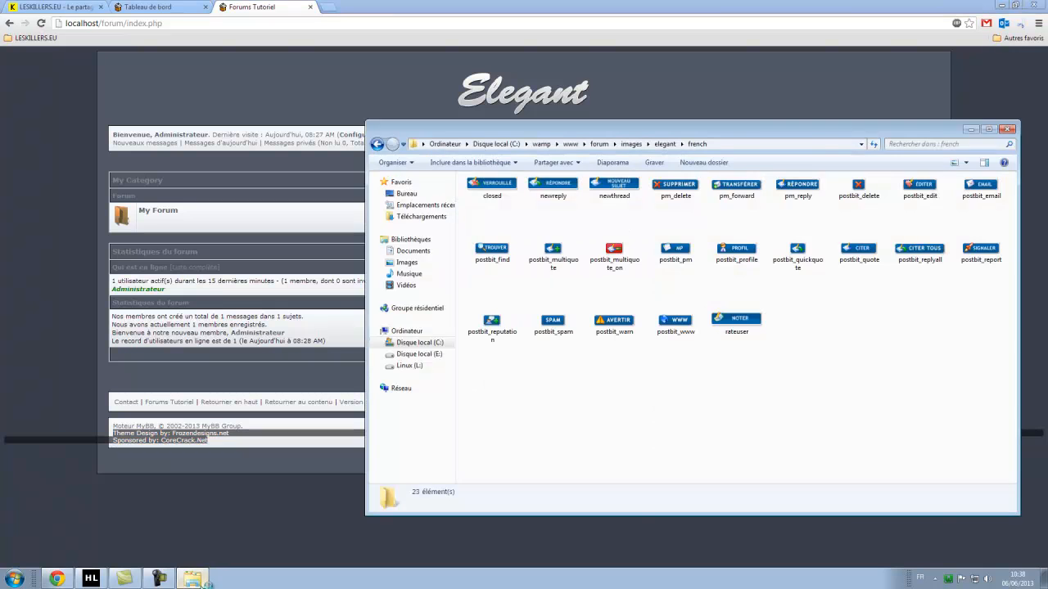
click(1007, 130)
click(1001, 5)
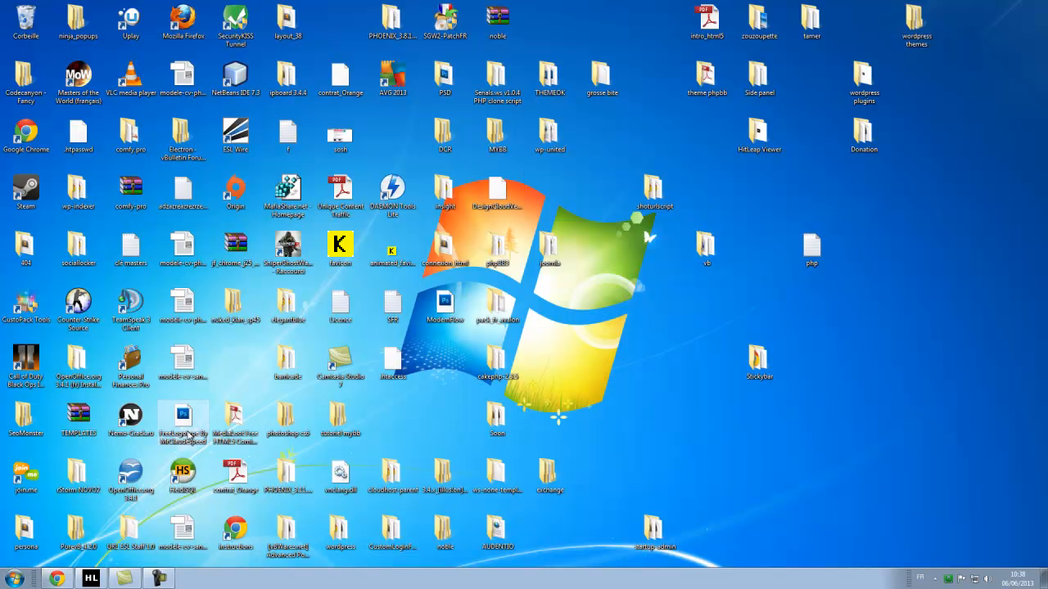
Open the Elegant-theme file from tutoriel mybb > thèmes in Notepad++, then return to the forum.
double_click(338, 416)
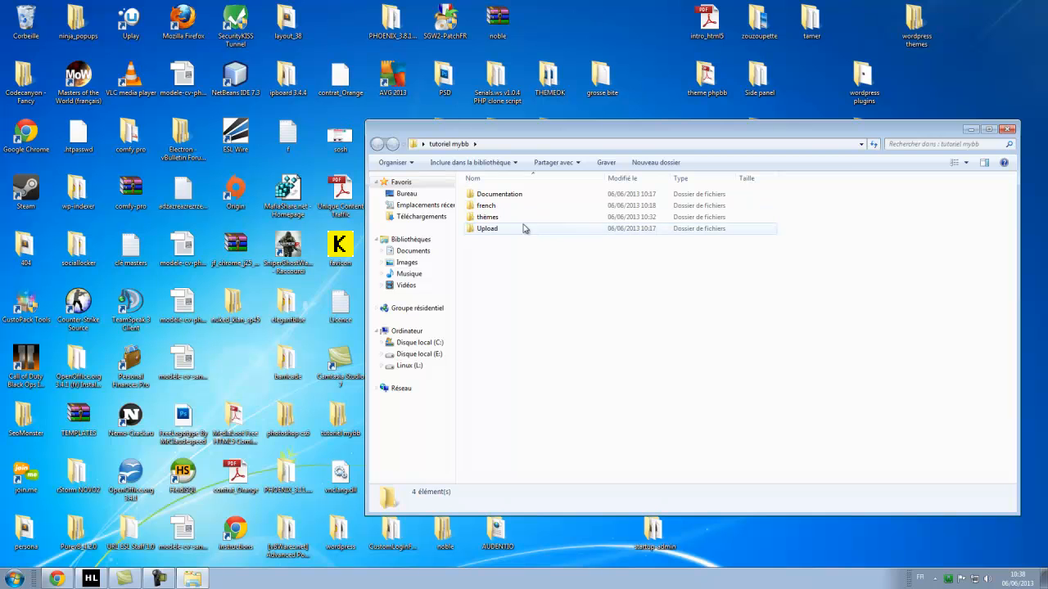
double_click(500, 218)
double_click(515, 197)
right_click(501, 206)
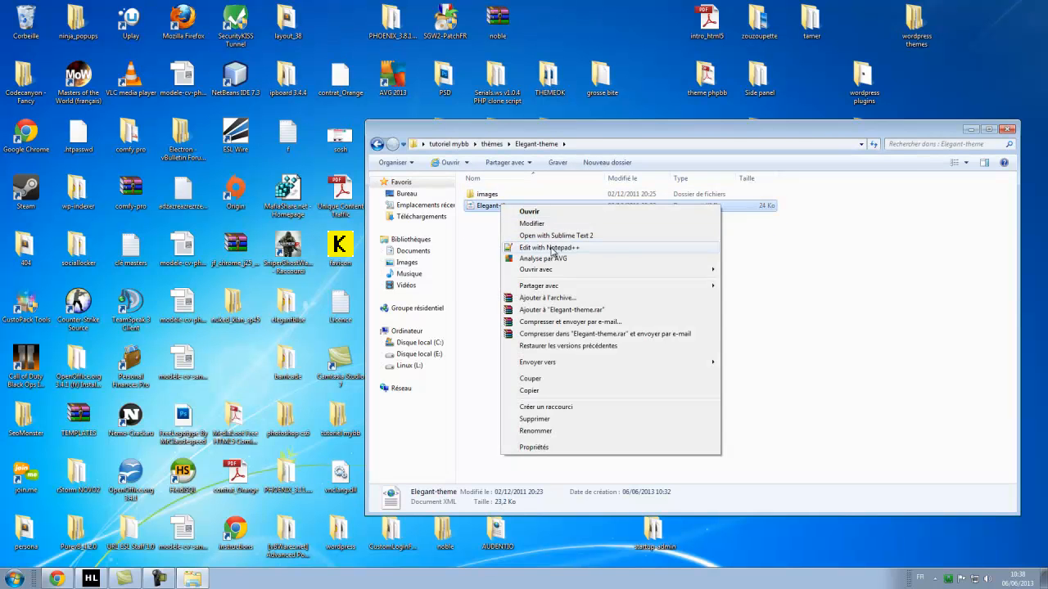
click(553, 250)
scroll(421, 343, down, 9)
scroll(421, 343, down, 2)
click(57, 579)
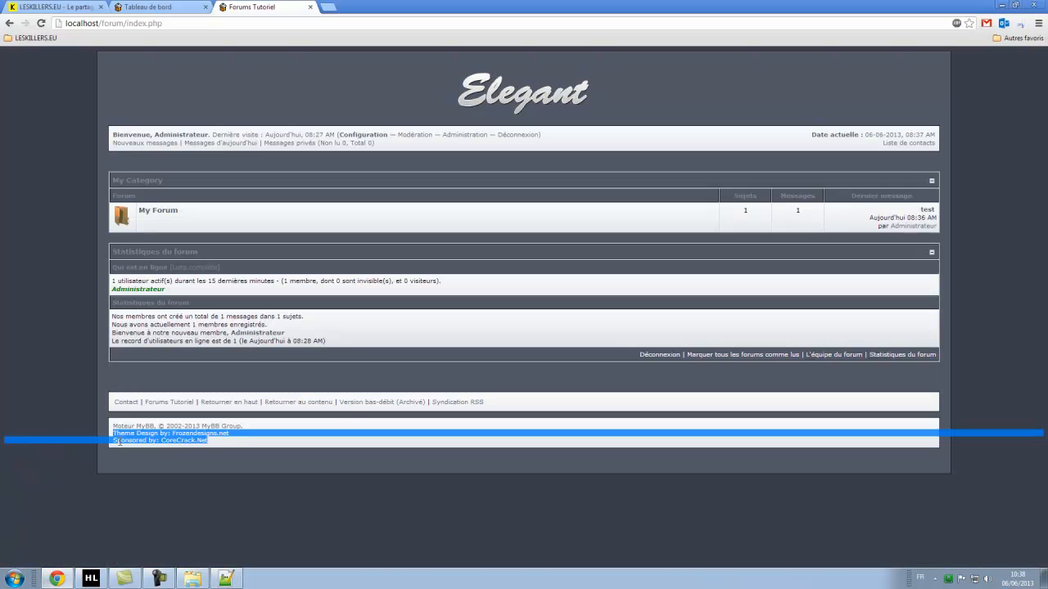
Copy the 'Theme Design by' footer text and search for it in Elegant-theme.xml.
click(120, 442)
drag(114, 432, 165, 432)
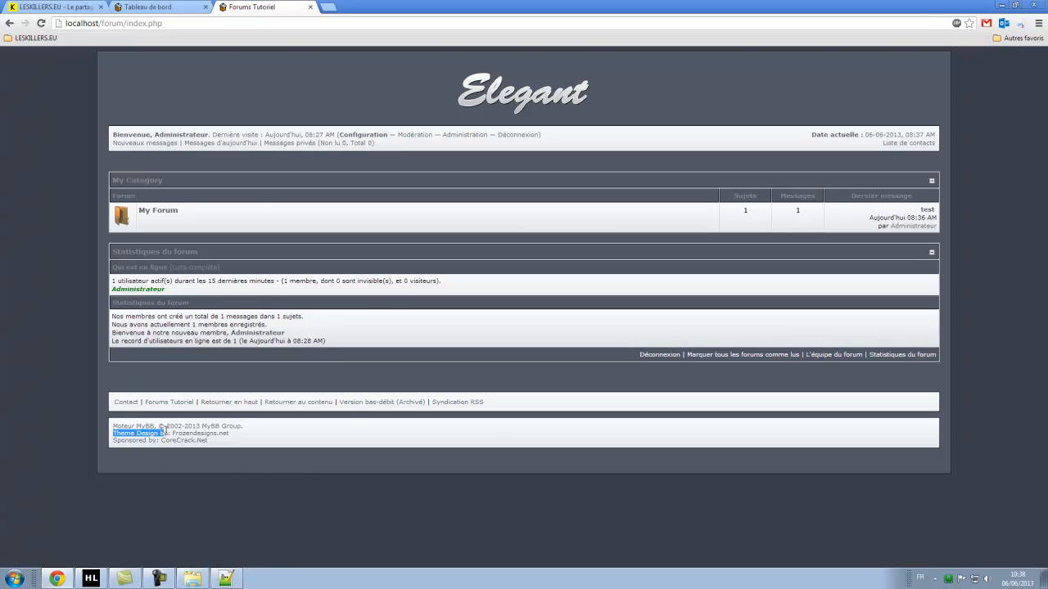
key(ctrl+c)
click(226, 579)
key(ctrl+f)
key(ctrl+v)
key(Return)
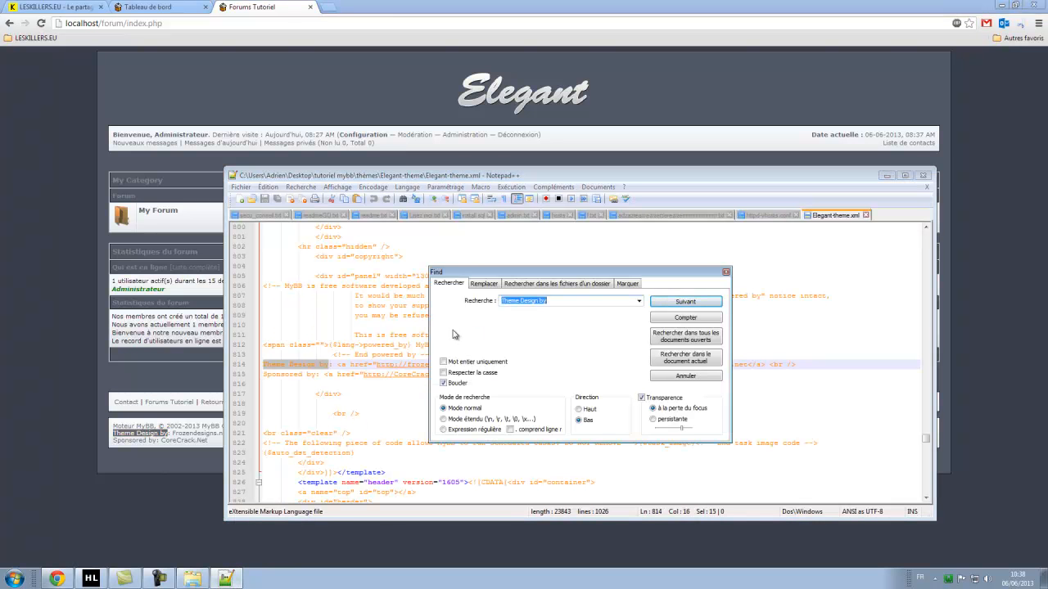
click(726, 272)
Inspect the matching 'Theme Design by' code line, close Notepad++, and clear the forum page highlight.
click(345, 412)
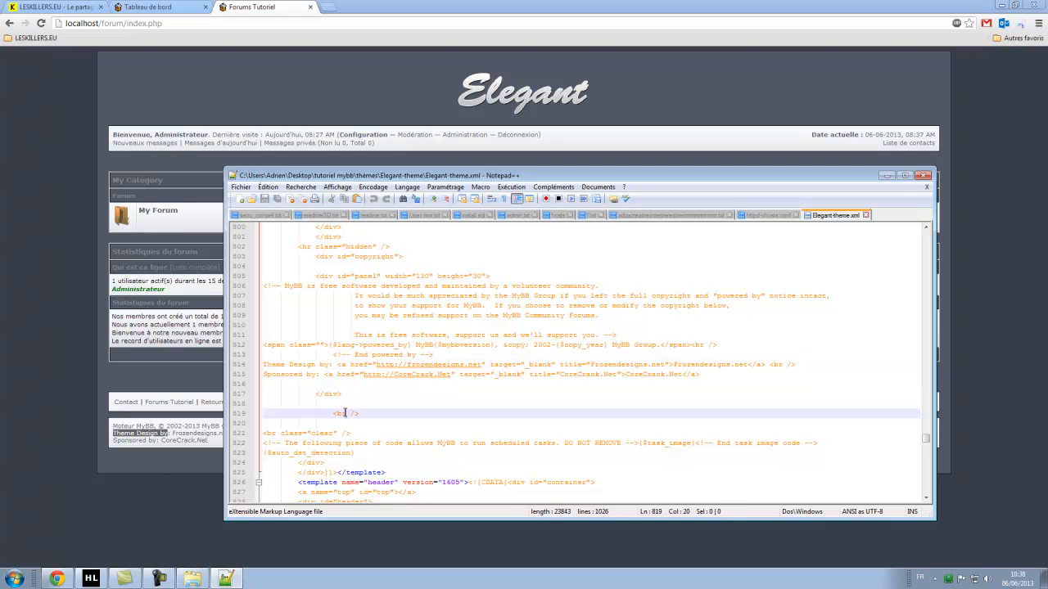
scroll(443, 417, down, 2)
scroll(431, 416, up, 1)
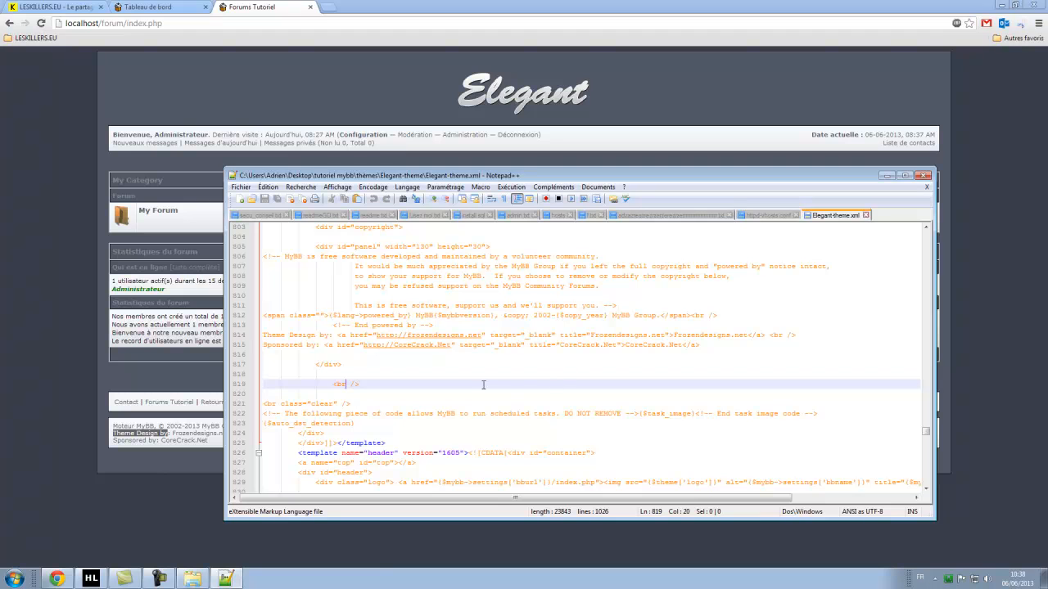
drag(264, 336, 651, 336)
click(713, 338)
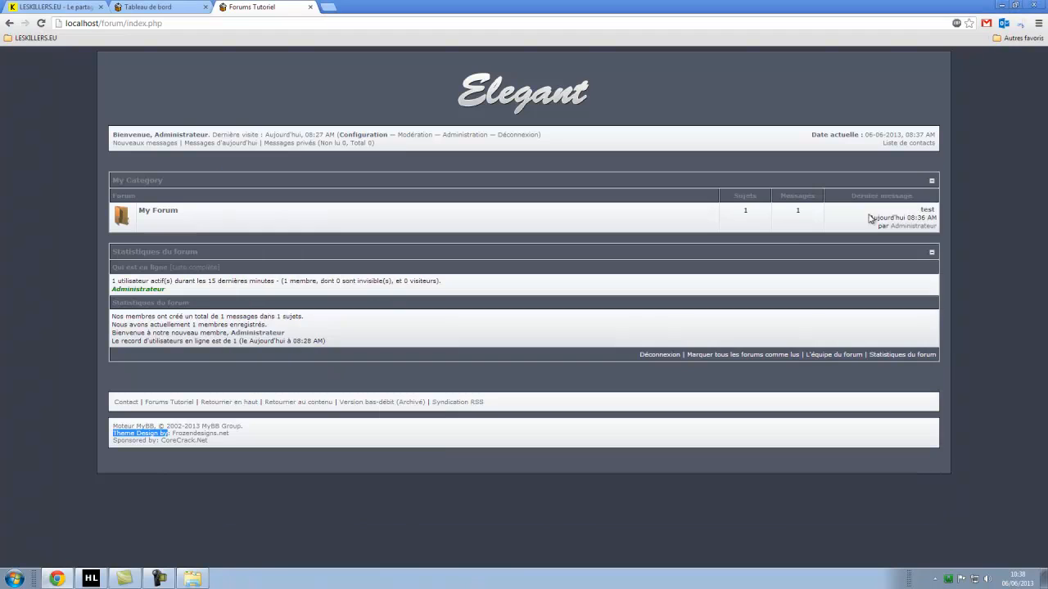
click(923, 175)
click(399, 170)
Browse My Forum, the forum index and the admin Tableau de bord, then switch to the LESKILLERS.EU blog.
click(158, 212)
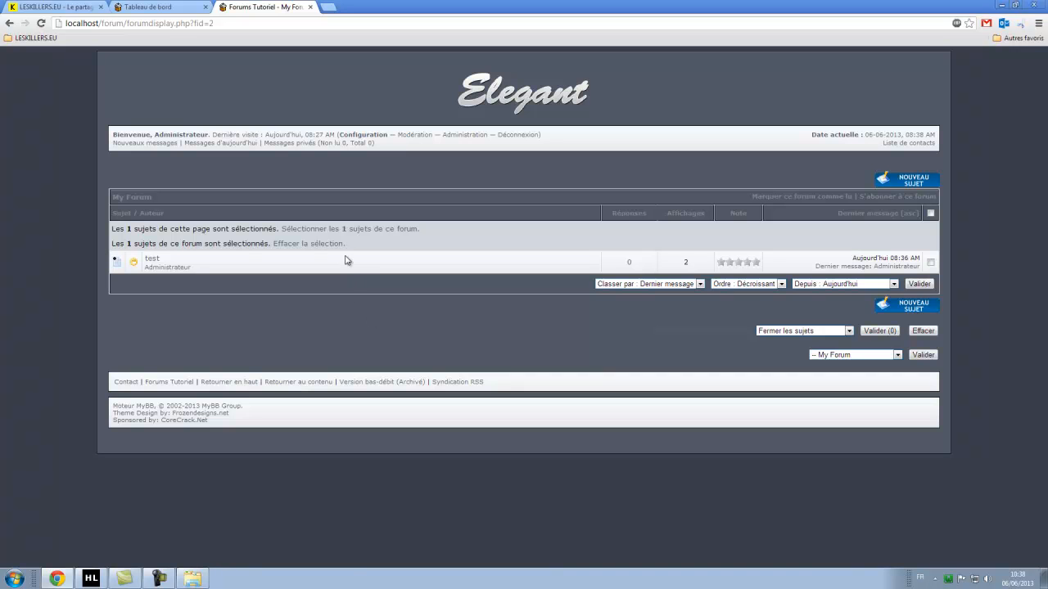
click(485, 102)
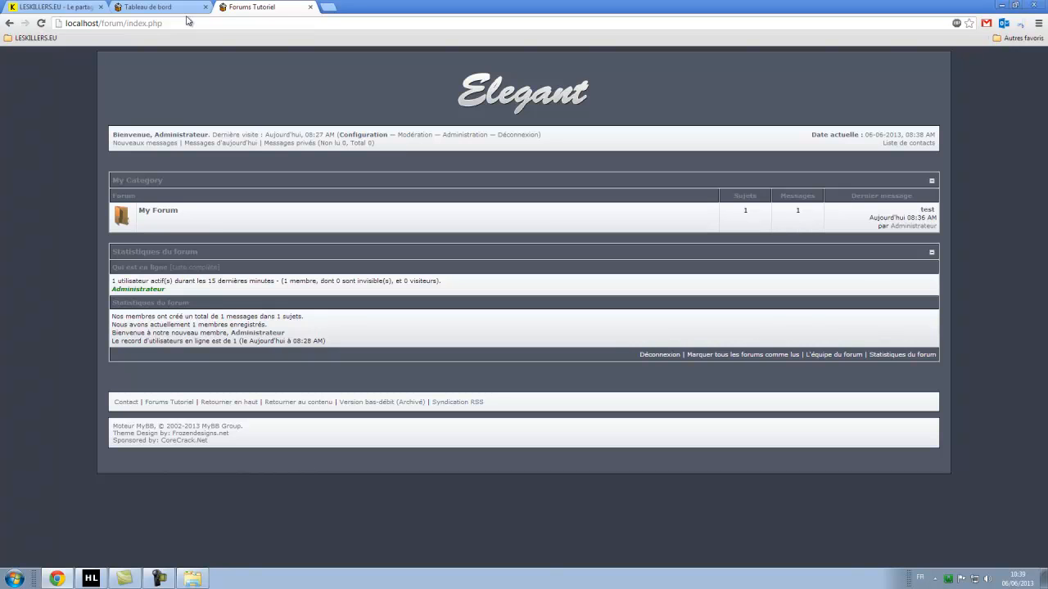
click(187, 7)
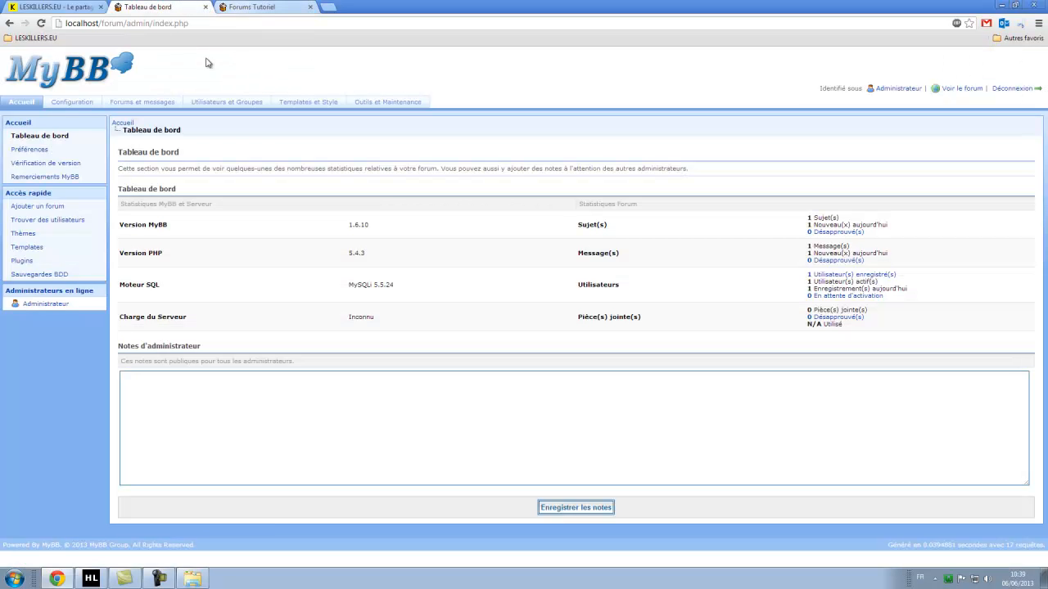
click(56, 137)
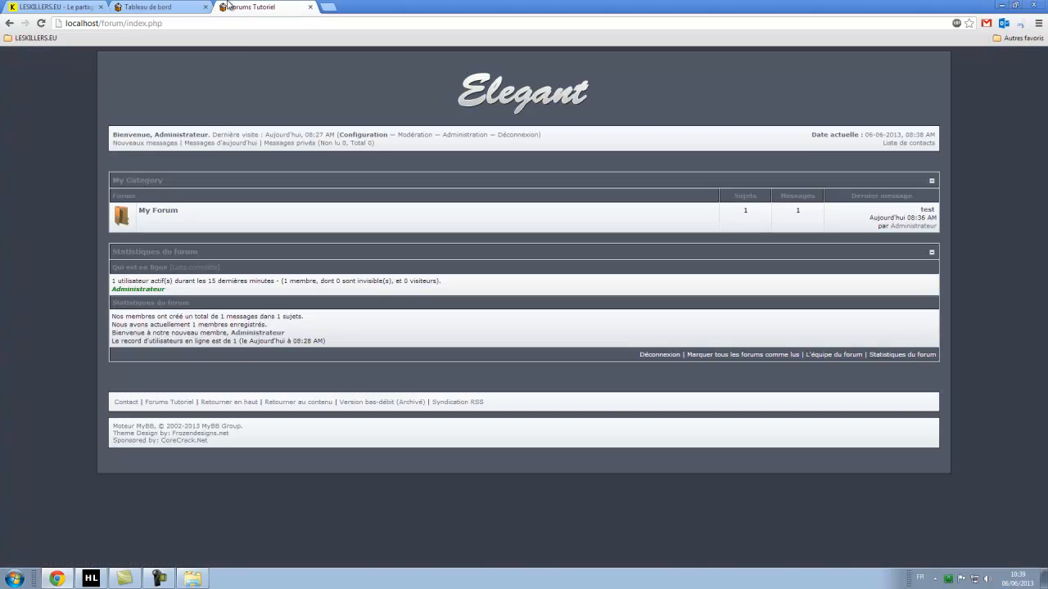
click(250, 7)
click(61, 7)
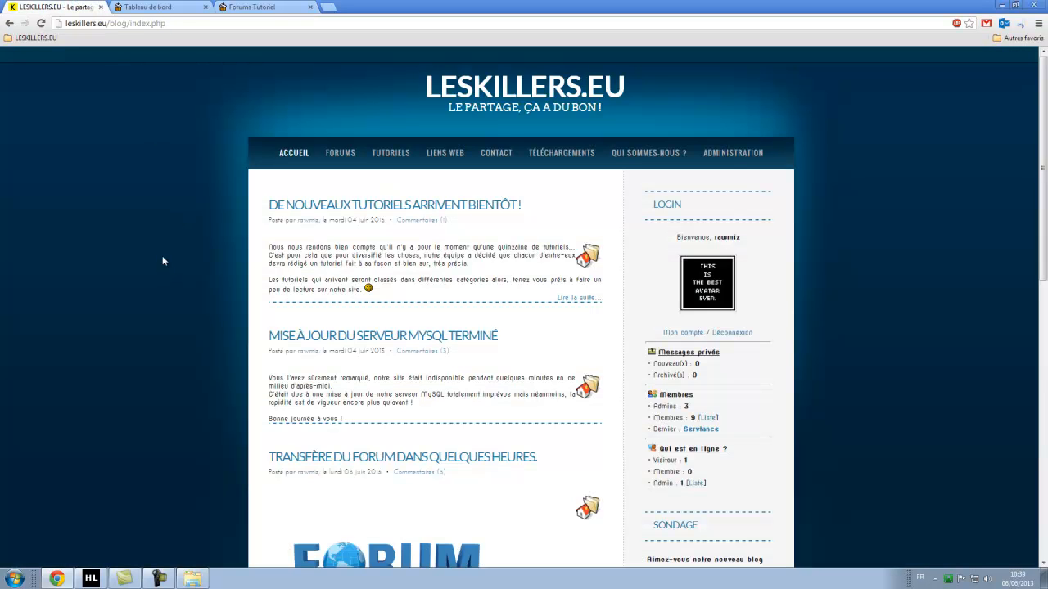